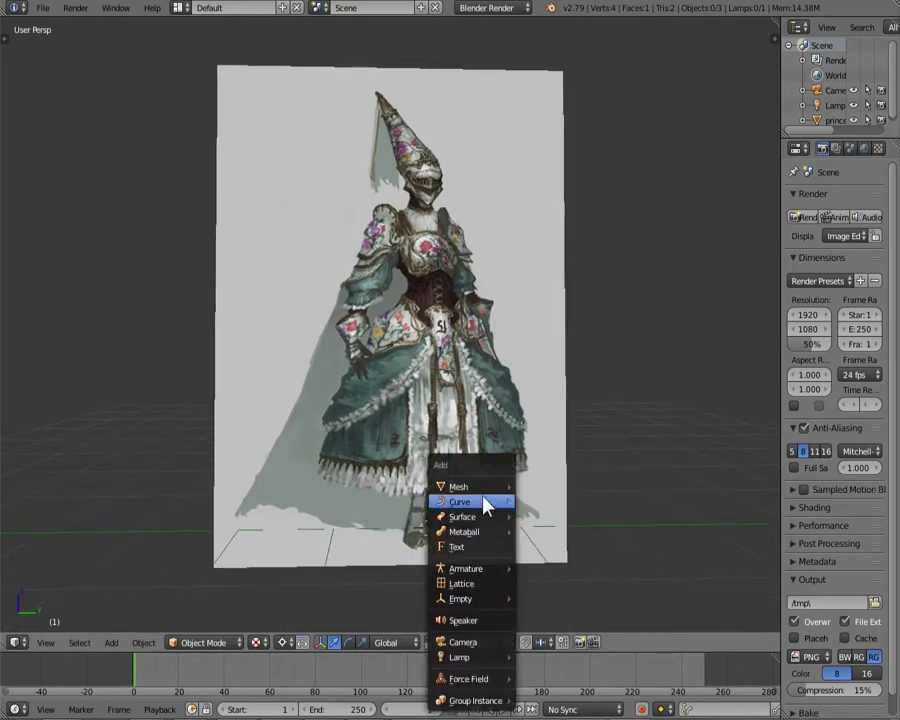
# Step: Add a cube and move it onto the reference figure's neck in front view
pyautogui.click(490, 502)
pyautogui.press('Tab')
pyautogui.moveTo(586, 542); pyautogui.dragTo(500, 480, button='middle')
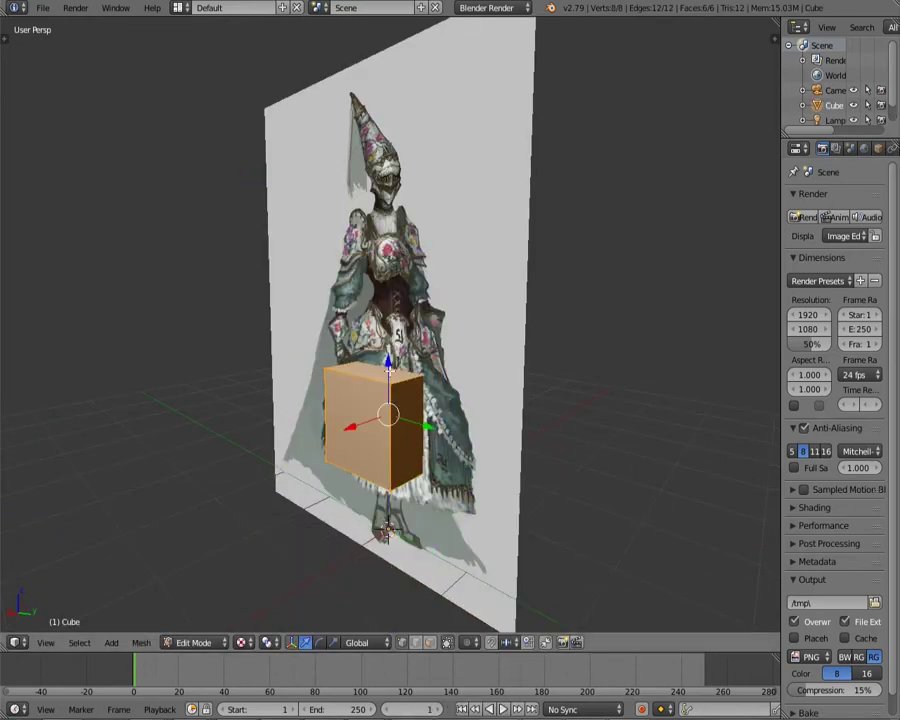
pyautogui.press('KP_1')
pyautogui.scroll(3, 560, 390)
pyautogui.scroll(3, 552, 372)
pyautogui.press('g')
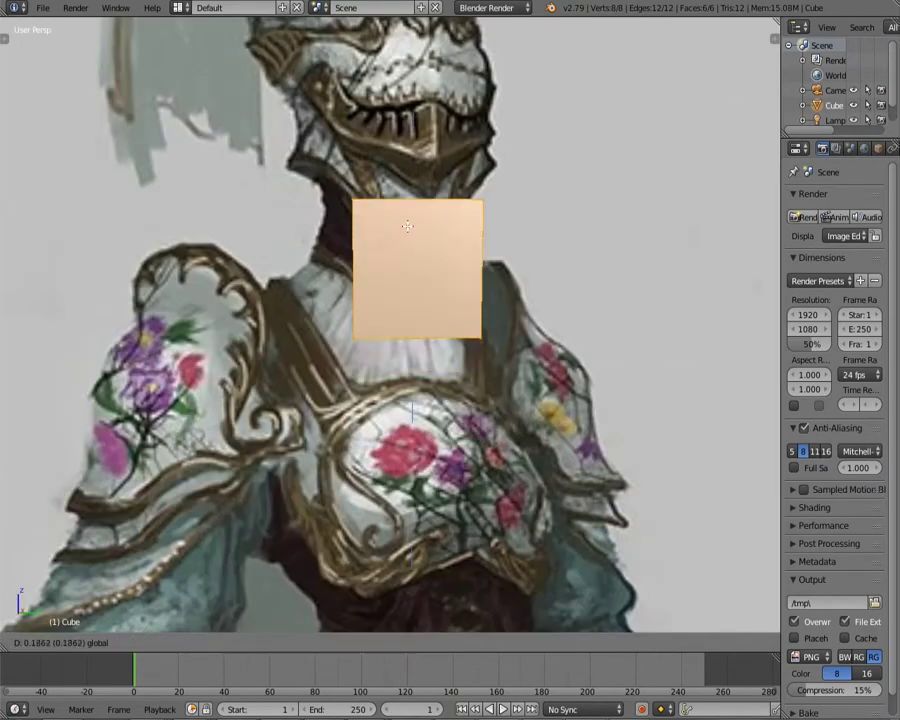
pyautogui.click(407, 227)
pyautogui.scroll(-2, 410, 250)
# Step: Select the cube's edges and scale them to size the neck
pyautogui.hotkey('ctrl', 'Tab')
pyautogui.click(440, 293)
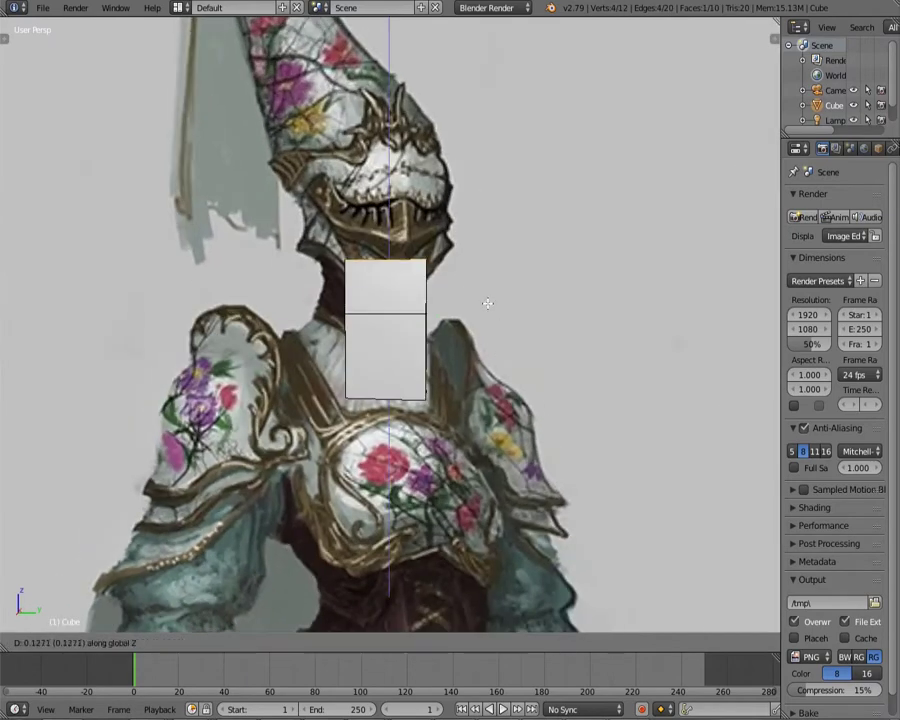
pyautogui.click(378, 240)
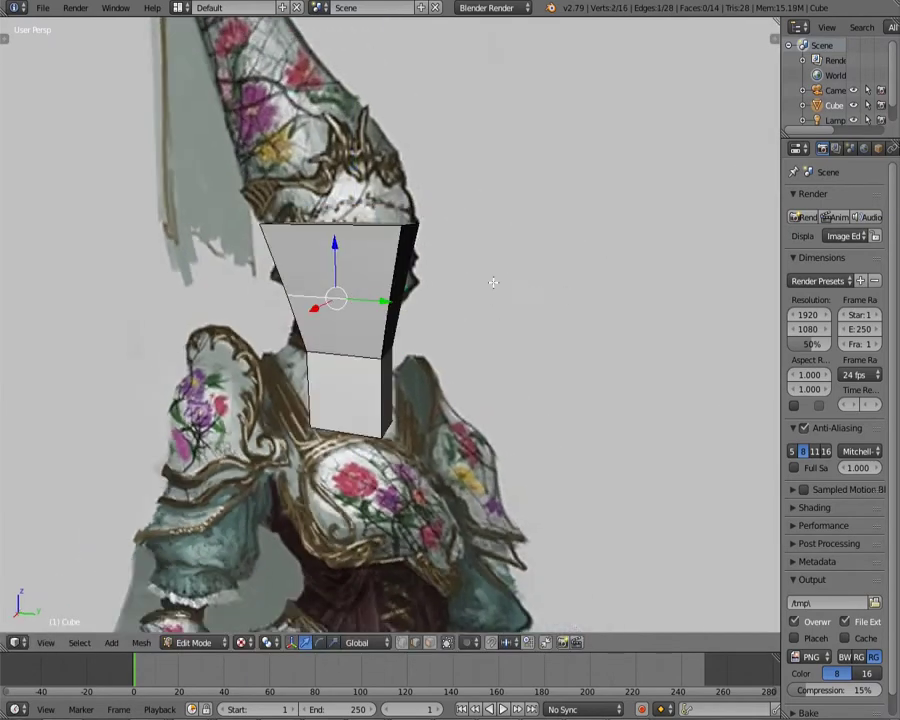
pyautogui.moveTo(400, 300); pyautogui.dragTo(460, 298, button='middle')
pyautogui.rightClick(460, 298)
pyautogui.press('KP_1')
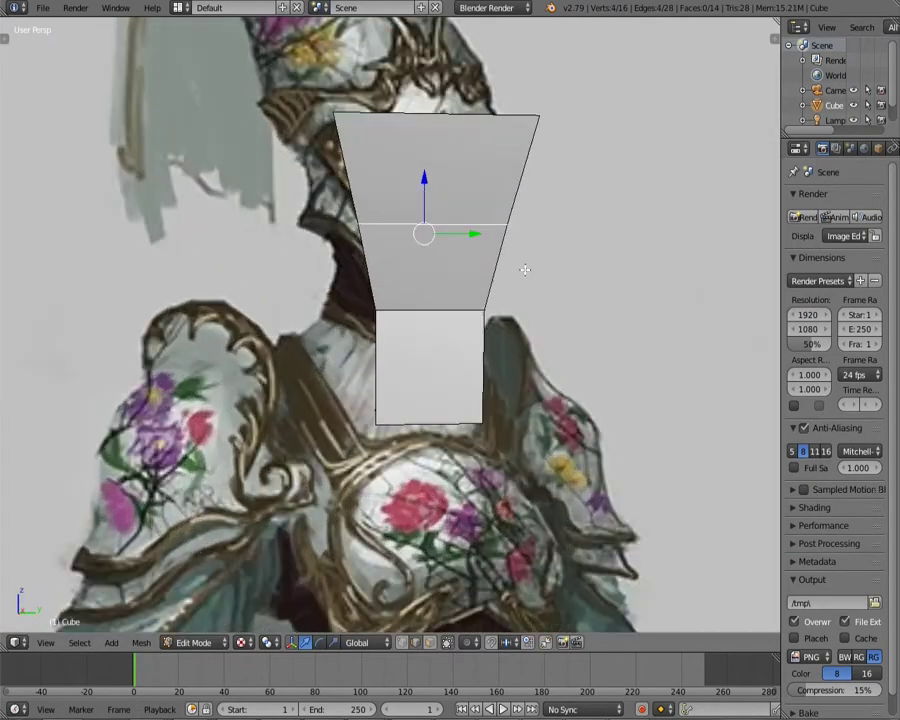
pyautogui.press('s')
pyautogui.click(556, 469)
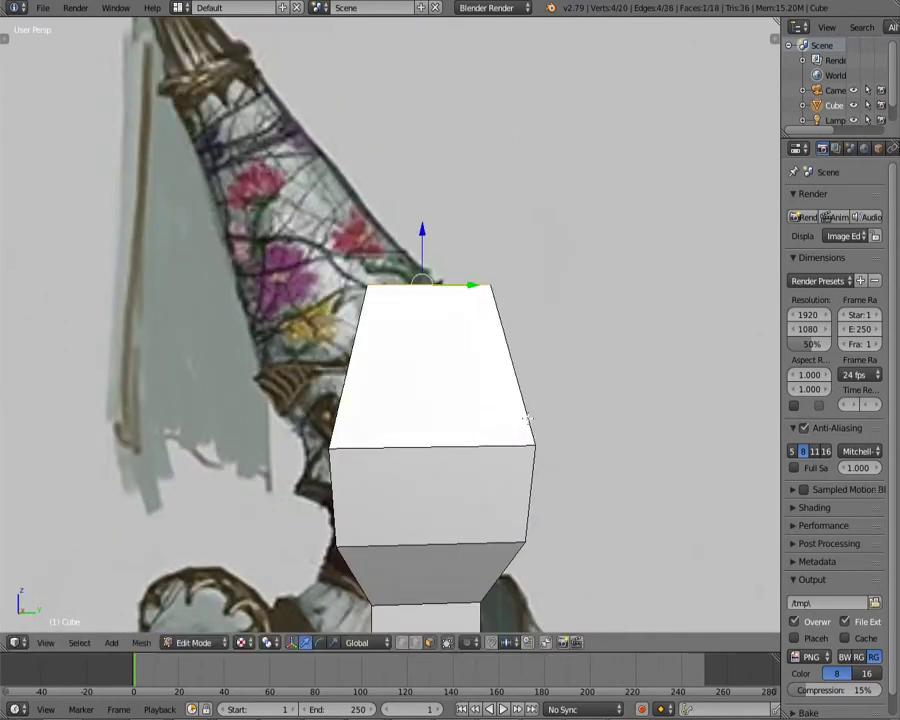
# Step: Extrude the top face upward and scale it narrower into the pointed helmet
pyautogui.press('e')
pyautogui.click(560, 340)
pyautogui.press('s')
pyautogui.click(647, 209)
pyautogui.press('a')
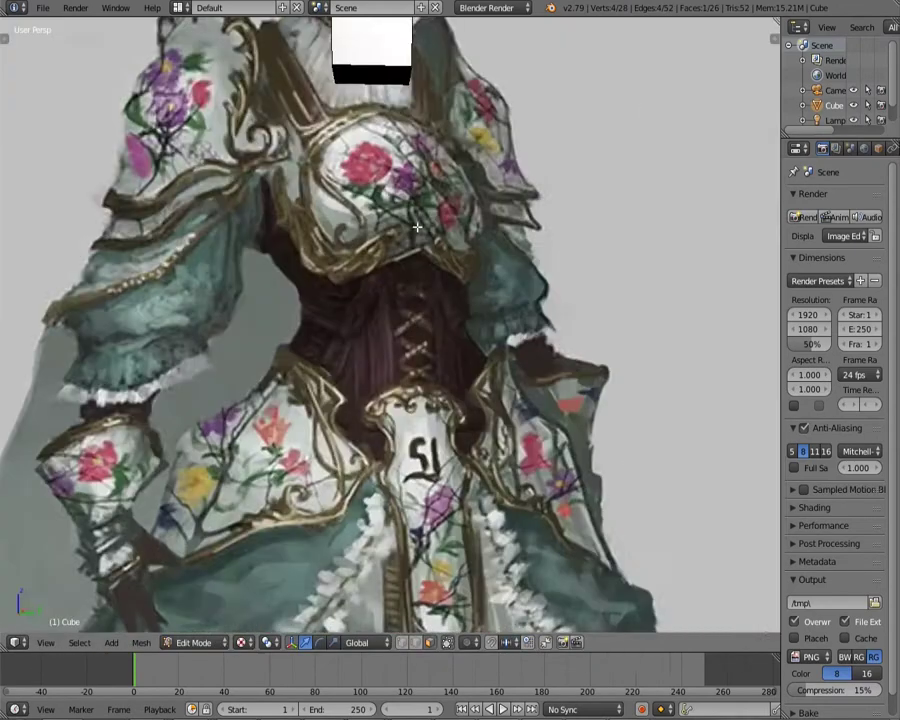
pyautogui.moveTo(520, 240)
pyautogui.mouseDown(button='middle')
pyautogui.moveTo(405, 268)
pyautogui.moveTo(489, 378)
pyautogui.mouseUp(button='middle')
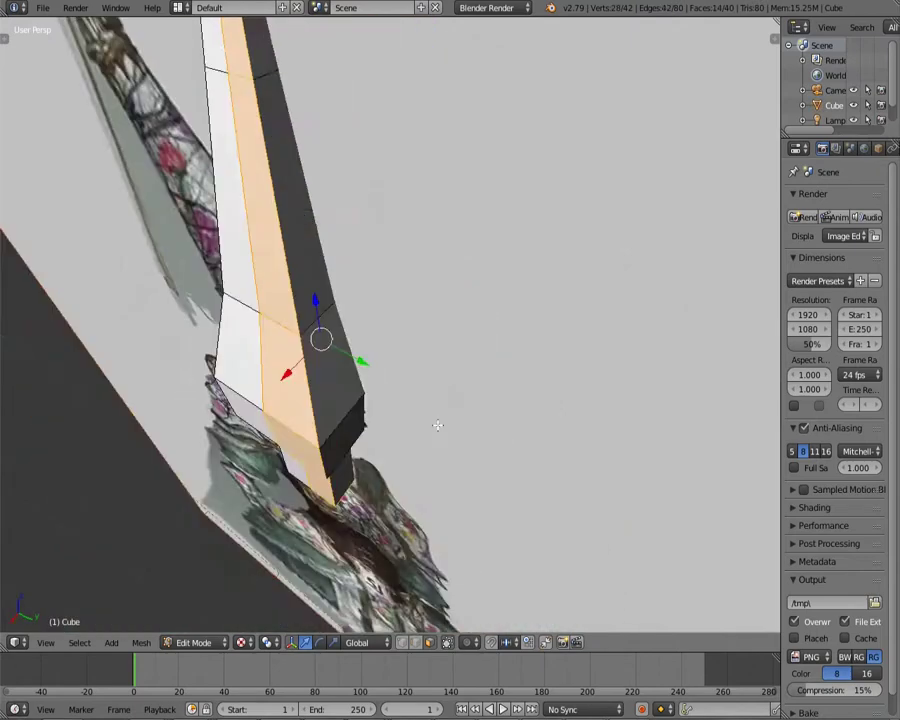
# Step: Add a Mirror modifier to the mesh and return to Edit Mode
pyautogui.press('Tab')
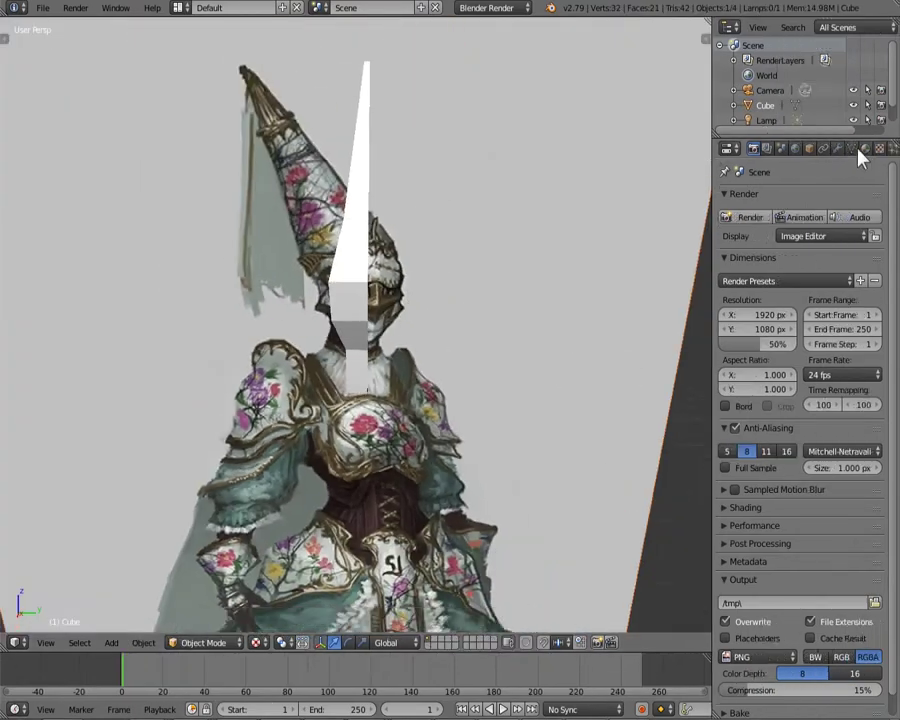
pyautogui.click(837, 148)
pyautogui.click(805, 199)
pyautogui.click(605, 344)
pyautogui.scroll(-3, 436, 408)
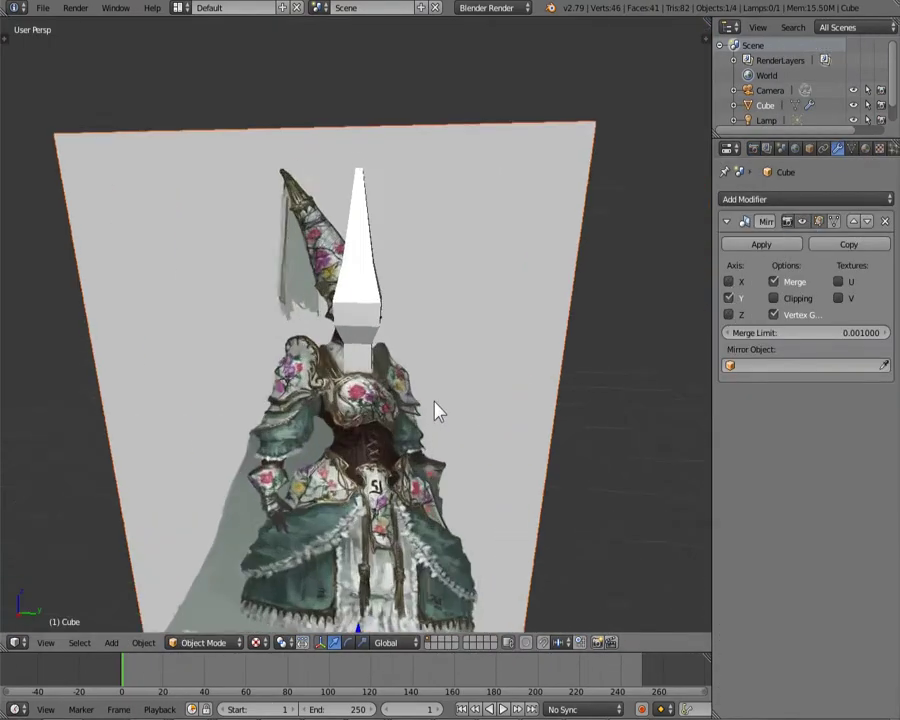
pyautogui.scroll(3, 436, 408)
pyautogui.press('Tab')
pyautogui.click(460, 303)
pyautogui.scroll(3, 477, 345)
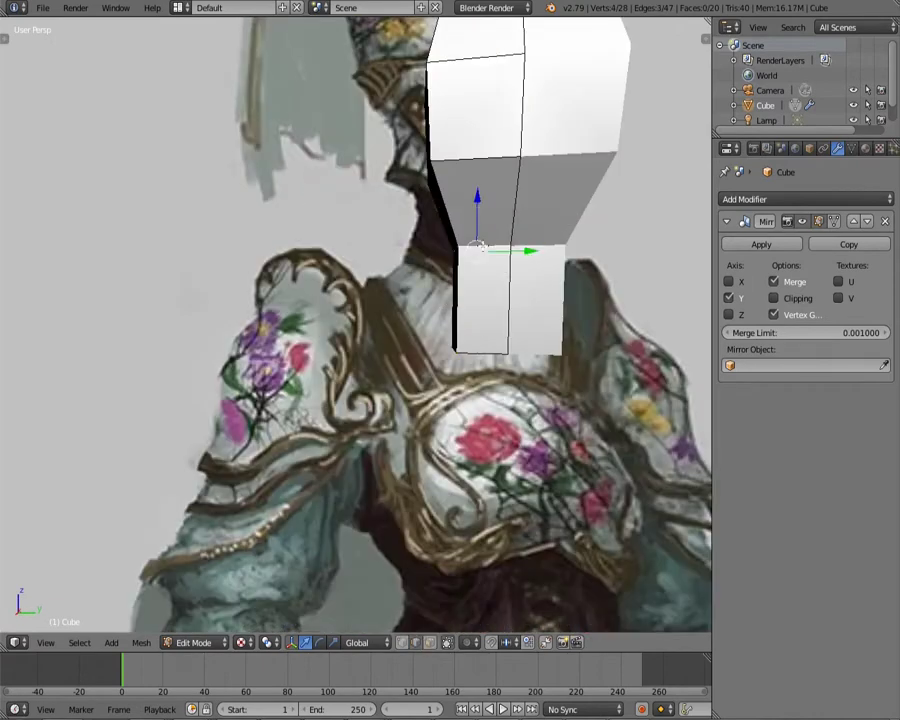
# Step: Extrude the bottom face downward twice to form the torso
pyautogui.moveTo(472, 160)
pyautogui.mouseDown(button='middle')
pyautogui.moveTo(668, 314)
pyautogui.moveTo(484, 260)
pyautogui.moveTo(552, 485)
pyautogui.mouseUp(button='middle')
pyautogui.click(466, 298)
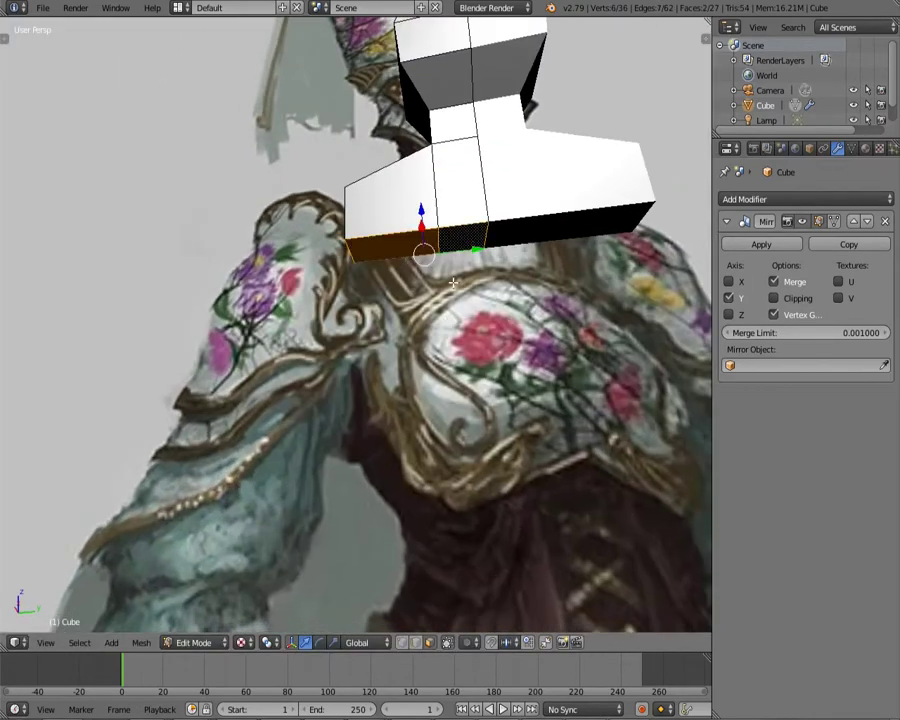
pyautogui.press('e')
pyautogui.scroll(-3, 519, 472)
pyautogui.scroll(-2, 519, 472)
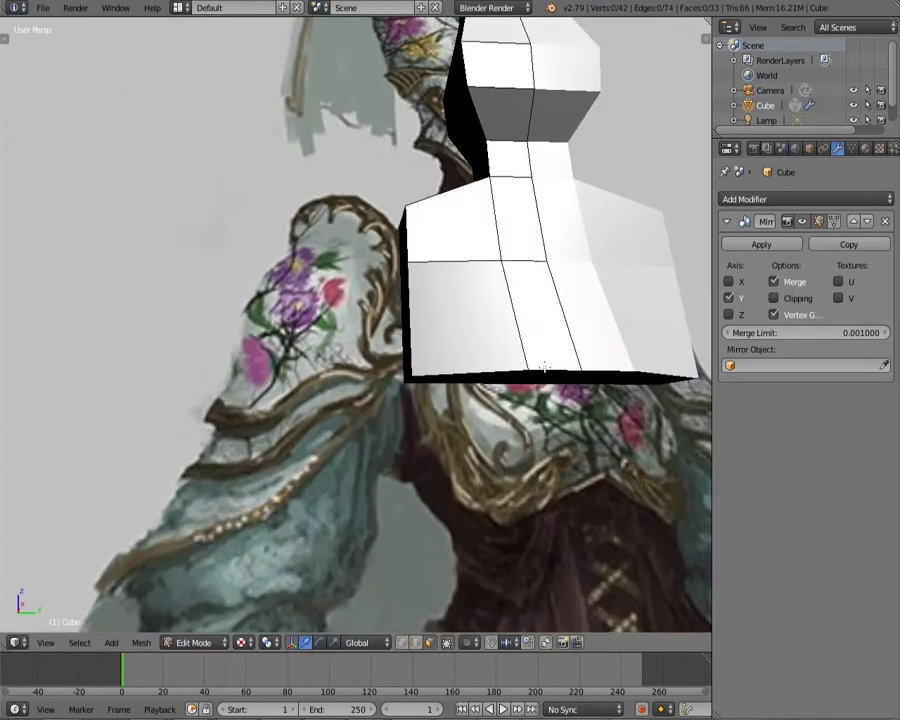
pyautogui.press('e')
pyautogui.click(463, 461)
pyautogui.scroll(5, 463, 461)
# Step: Switch to face select and extrude the chest section of the torso
pyautogui.hotkey('ctrl', 'Tab')
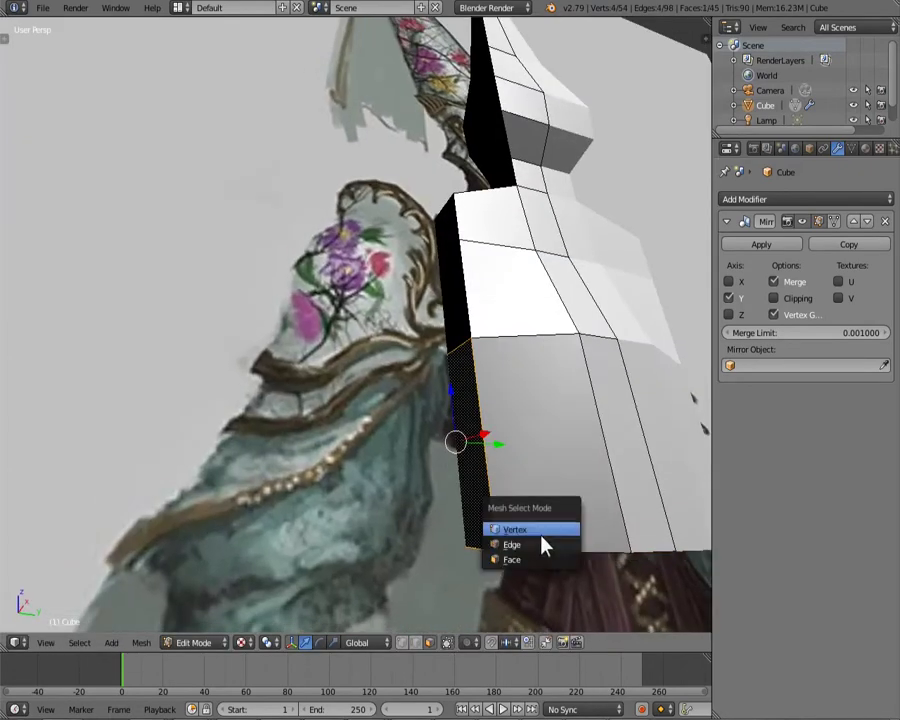
pyautogui.click(542, 540)
pyautogui.moveTo(580, 538)
pyautogui.mouseDown(button='middle')
pyautogui.moveTo(518, 456)
pyautogui.moveTo(544, 347)
pyautogui.moveTo(528, 388)
pyautogui.mouseUp(button='middle')
pyautogui.press('e')
pyautogui.click(512, 443)
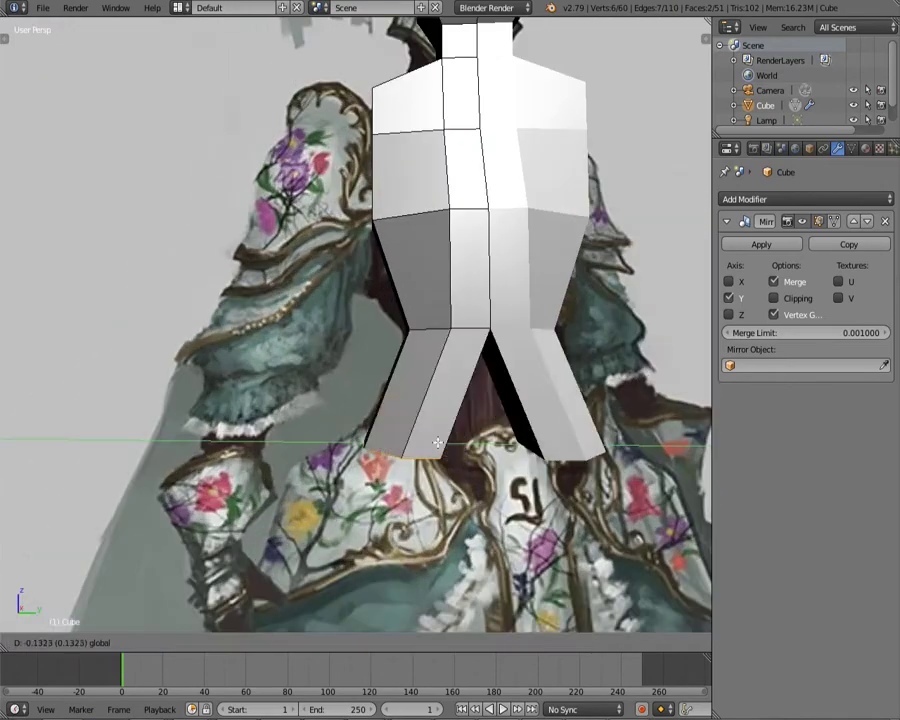
pyautogui.moveTo(512, 443); pyautogui.dragTo(574, 383, button='middle')
pyautogui.click(430, 464)
pyautogui.scroll(-3, 430, 464)
pyautogui.scroll(4, 378, 235)
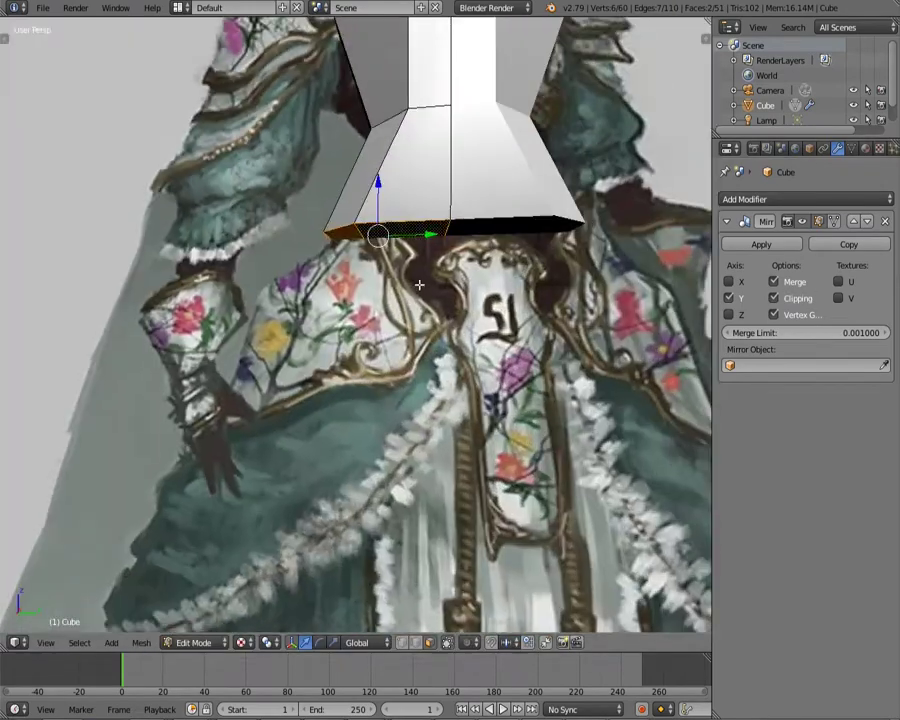
pyautogui.scroll(2, 352, 210)
# Step: Extrude the torso bottom down into a skirt reaching the dress hem
pyautogui.hotkey('ctrl', 'Tab')
pyautogui.scroll(-4, 410, 197)
pyautogui.press('e')
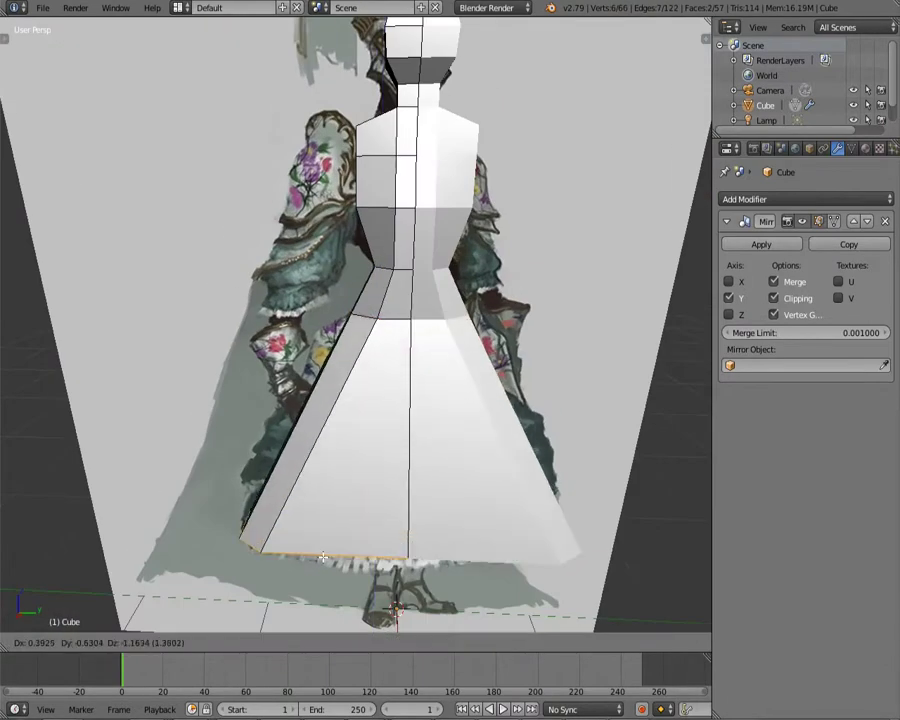
pyautogui.click(430, 420)
pyautogui.hotkey('ctrl', 'Tab')
pyautogui.moveTo(430, 420)
pyautogui.mouseDown(button='middle')
pyautogui.moveTo(462, 505)
pyautogui.moveTo(412, 326)
pyautogui.mouseUp(button='middle')
pyautogui.click(452, 518)
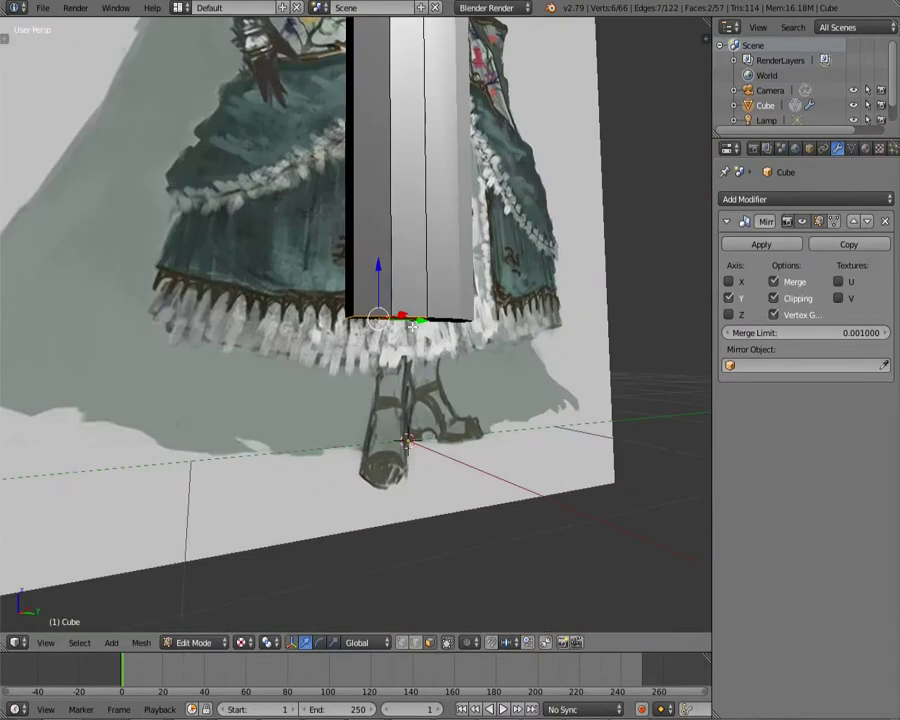
# Step: Scale and move the hem corner vertices outward to flare the skirt
pyautogui.press('s')
pyautogui.moveTo(388, 253); pyautogui.dragTo(418, 422, button='middle')
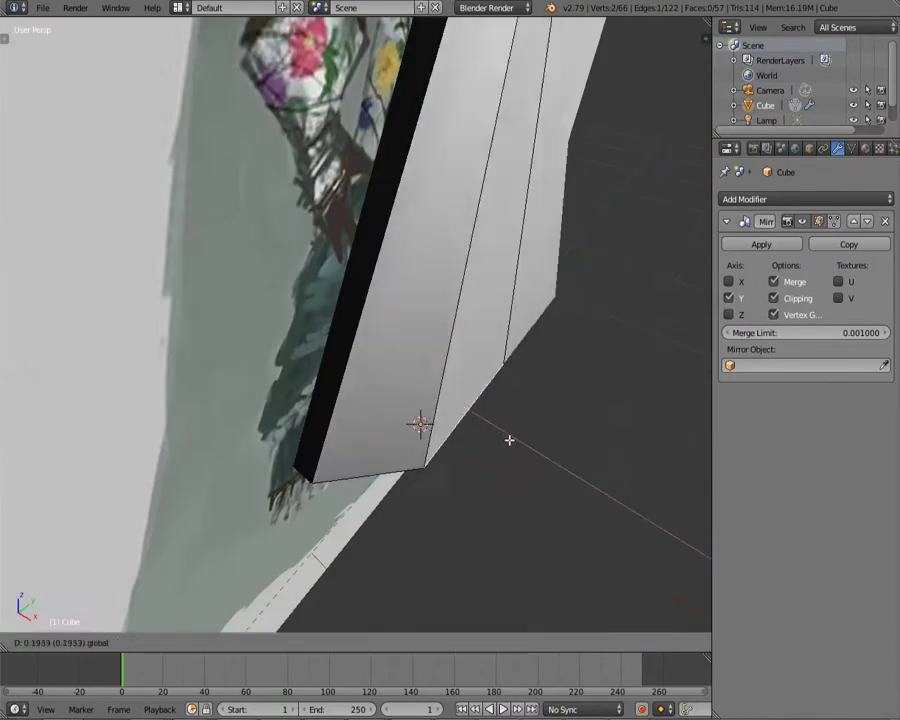
pyautogui.scroll(3, 418, 422)
pyautogui.press('g')
pyautogui.click(412, 348)
pyautogui.scroll(-4, 472, 208)
pyautogui.moveTo(472, 208)
pyautogui.mouseDown(button='middle')
pyautogui.moveTo(378, 332)
pyautogui.moveTo(441, 239)
pyautogui.mouseUp(button='middle')
pyautogui.scroll(4, 378, 332)
pyautogui.scroll(3, 441, 239)
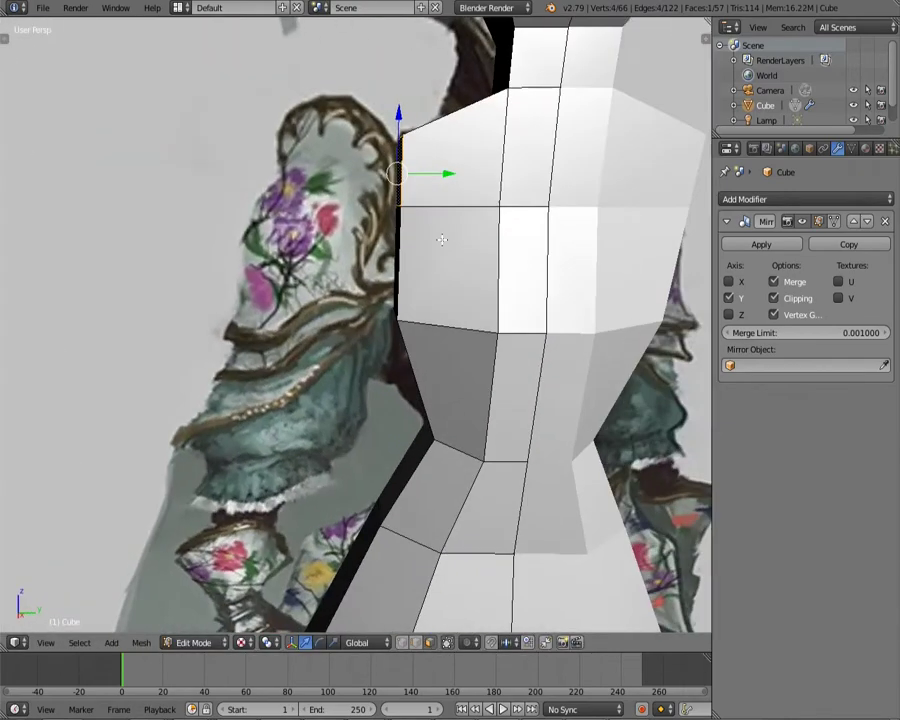
# Step: Move the shoulder edges into position beside the upper body
pyautogui.click(358, 280)
pyautogui.hotkey('ctrl', 'Tab')
pyautogui.click(310, 126)
pyautogui.moveTo(321, 145); pyautogui.dragTo(352, 152, button='middle')
pyautogui.scroll(3, 352, 152)
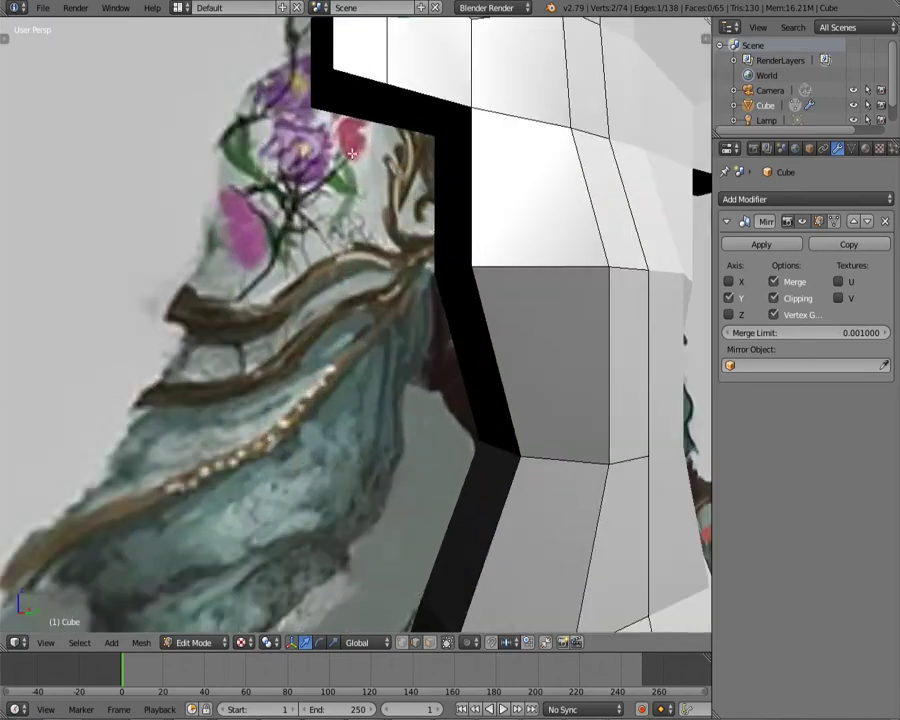
pyautogui.click(458, 132)
pyautogui.moveTo(458, 132); pyautogui.dragTo(390, 368, button='middle')
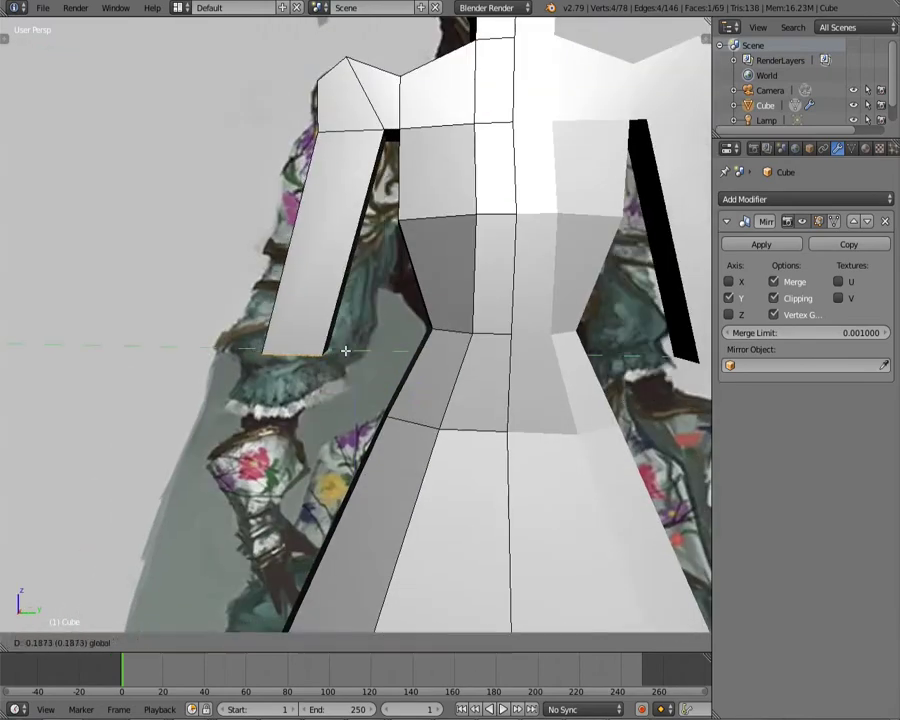
# Step: Extrude the shoulder face outward and then down into an arm section
pyautogui.press('e')
pyautogui.rightClick(440, 320)
pyautogui.moveTo(440, 320)
pyautogui.mouseDown(button='middle')
pyautogui.moveTo(473, 372)
pyautogui.moveTo(385, 320)
pyautogui.mouseUp(button='middle')
pyautogui.press('e')
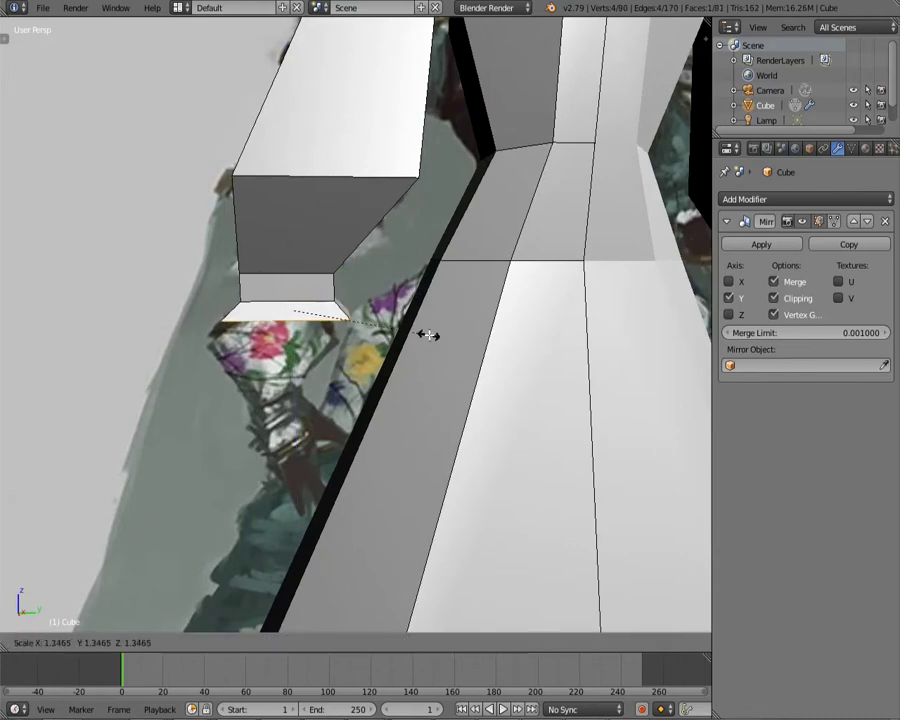
pyautogui.press('e')
pyautogui.click(422, 402)
# Step: In Right Ortho view, move and scale the arm's top face narrower
pyautogui.press('KP_1')
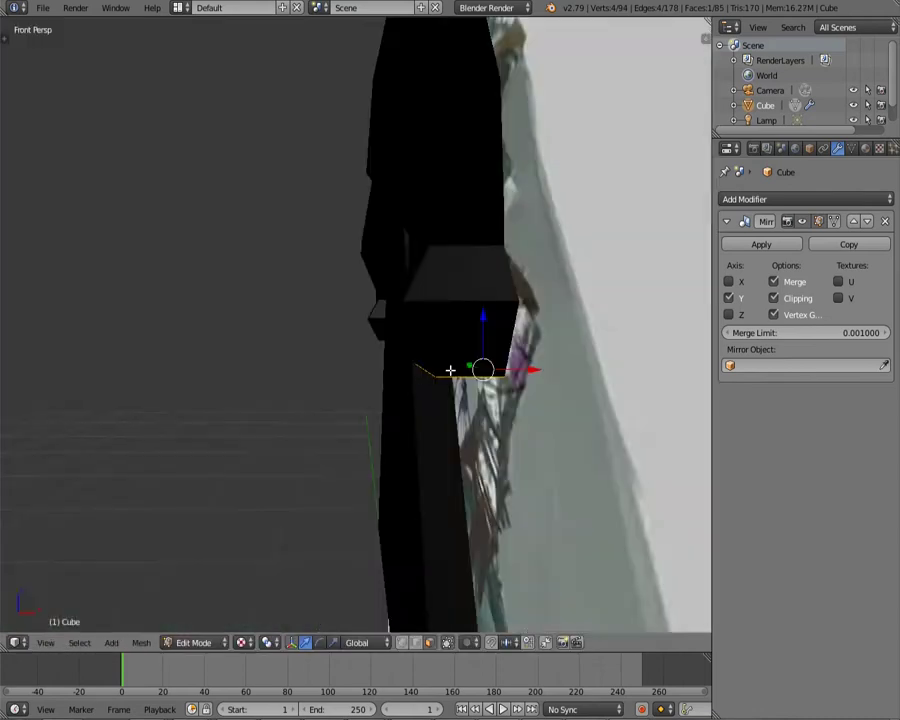
pyautogui.press('KP_3')
pyautogui.click(427, 382)
pyautogui.scroll(2, 430, 374)
pyautogui.scroll(2, 573, 378)
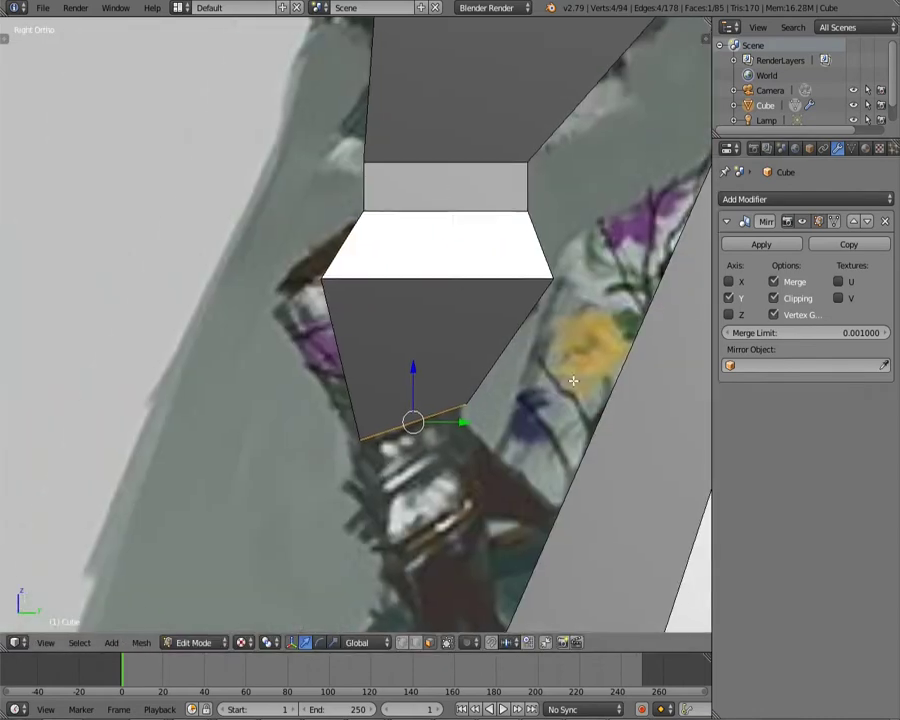
pyautogui.rightClick(462, 245)
pyautogui.press('g')
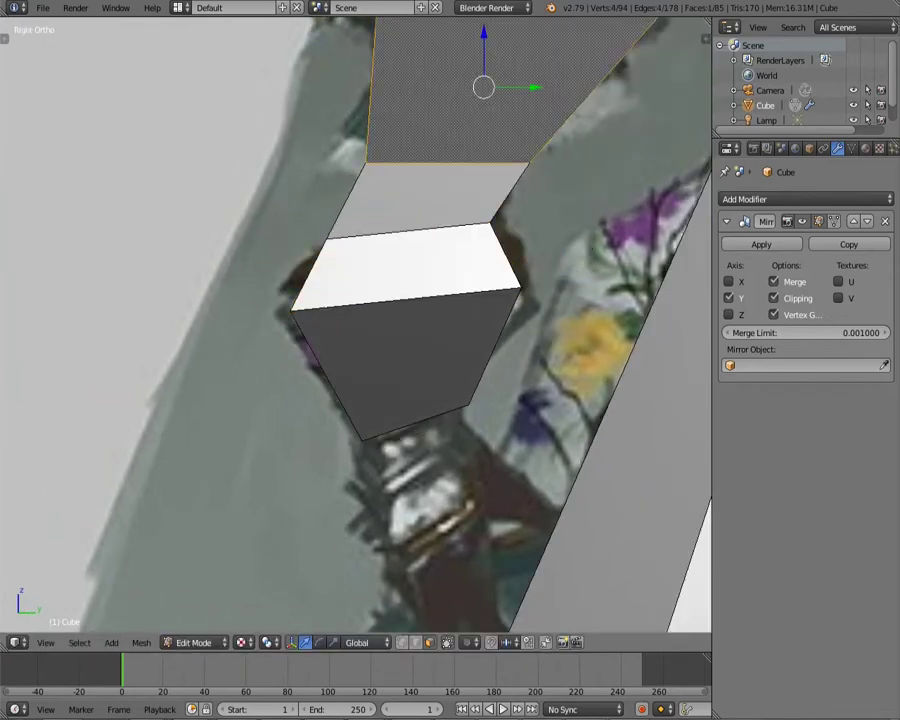
pyautogui.moveTo(590, 247); pyautogui.dragTo(520, 194, button='middle')
pyautogui.press('s')
pyautogui.click(530, 193)
# Step: Move the skirt hem faces outward into a wider hem
pyautogui.scroll(-2, 545, 194)
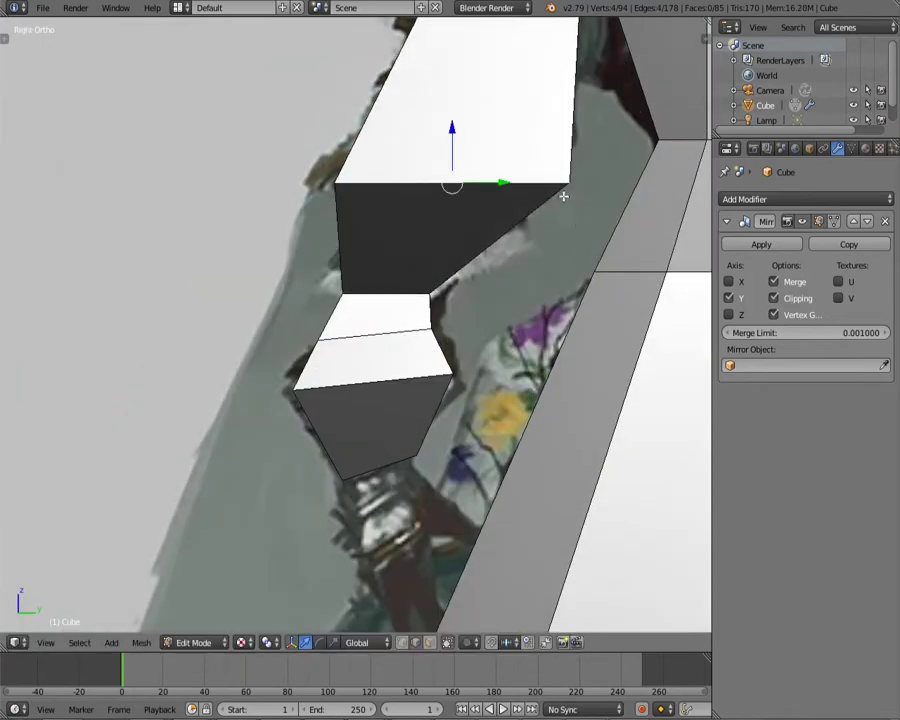
pyautogui.scroll(-5, 563, 195)
pyautogui.press('KP_5')
pyautogui.press('a')
pyautogui.scroll(6, 400, 322)
pyautogui.rightClick(400, 322)
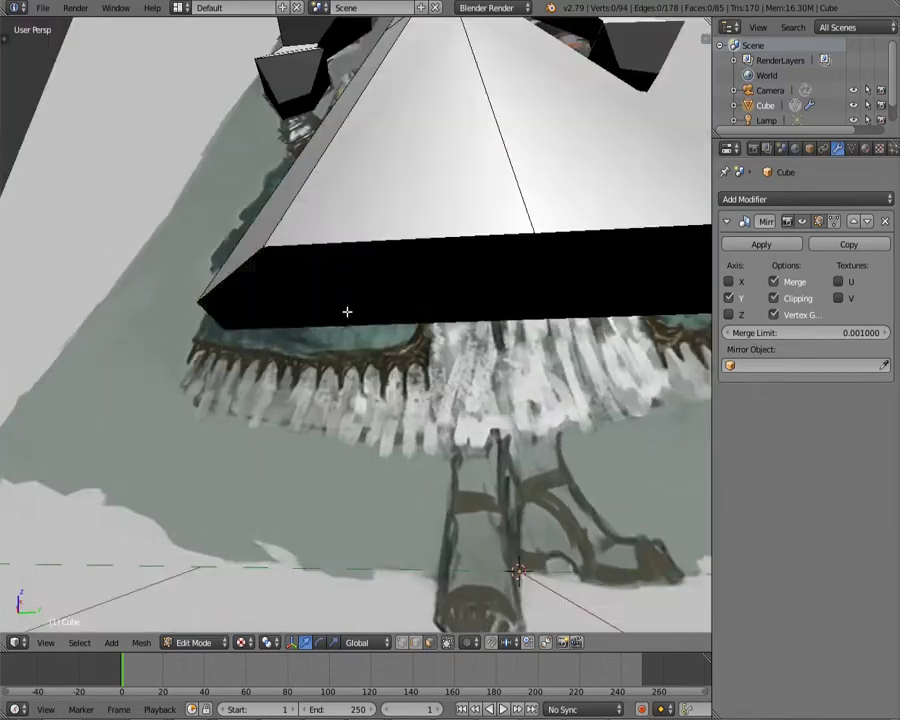
pyautogui.moveTo(400, 322); pyautogui.dragTo(481, 258, button='middle')
pyautogui.moveTo(430, 320); pyautogui.dragTo(386, 258, button='middle')
pyautogui.press('g')
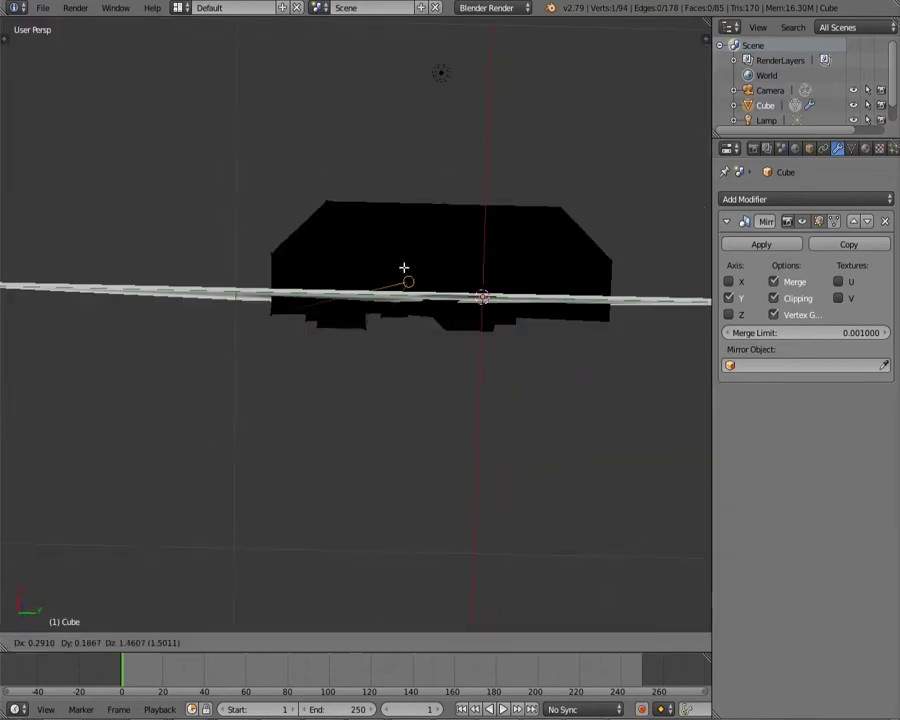
# Step: Extrude and shrink the arm's end into a tapered, faceted point
pyautogui.press('KP_3')
pyautogui.scroll(5, 436, 403)
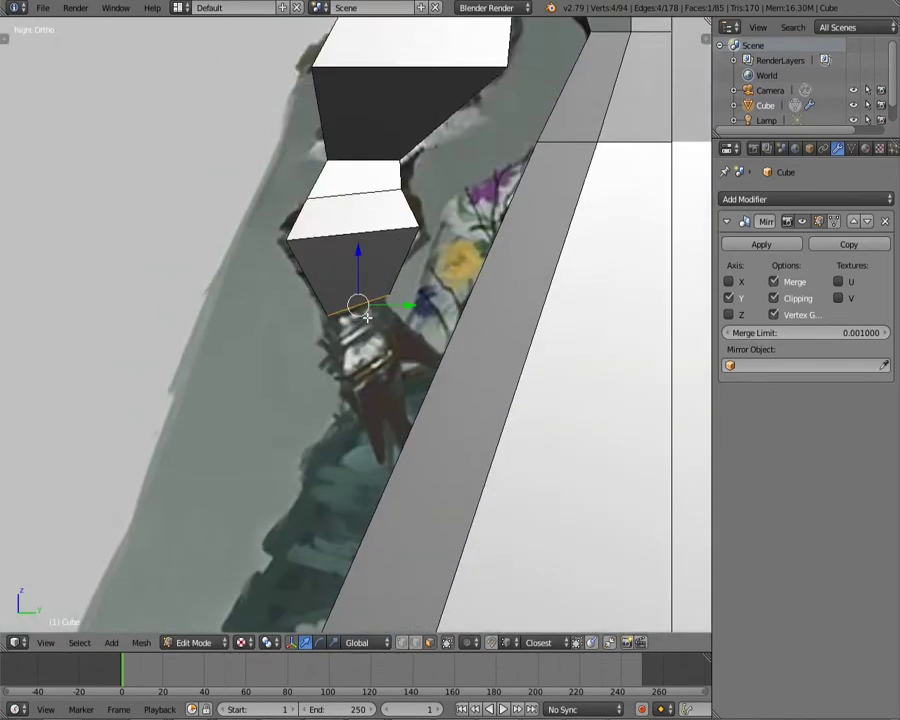
pyautogui.scroll(1, 436, 403)
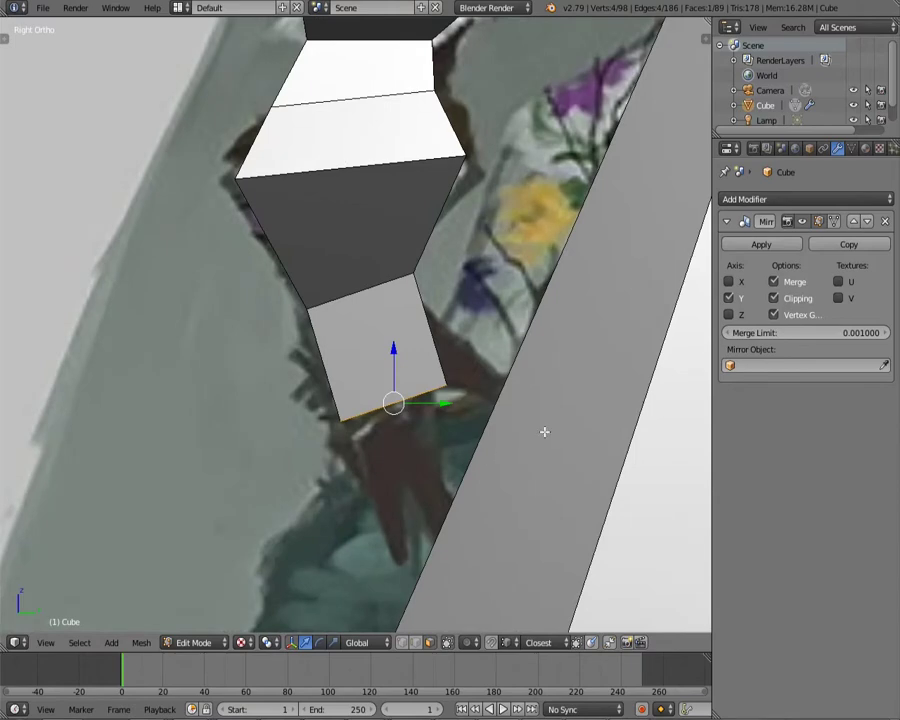
pyautogui.click(474, 502)
pyautogui.moveTo(566, 372); pyautogui.dragTo(420, 361, button='middle')
pyautogui.press('KP_3')
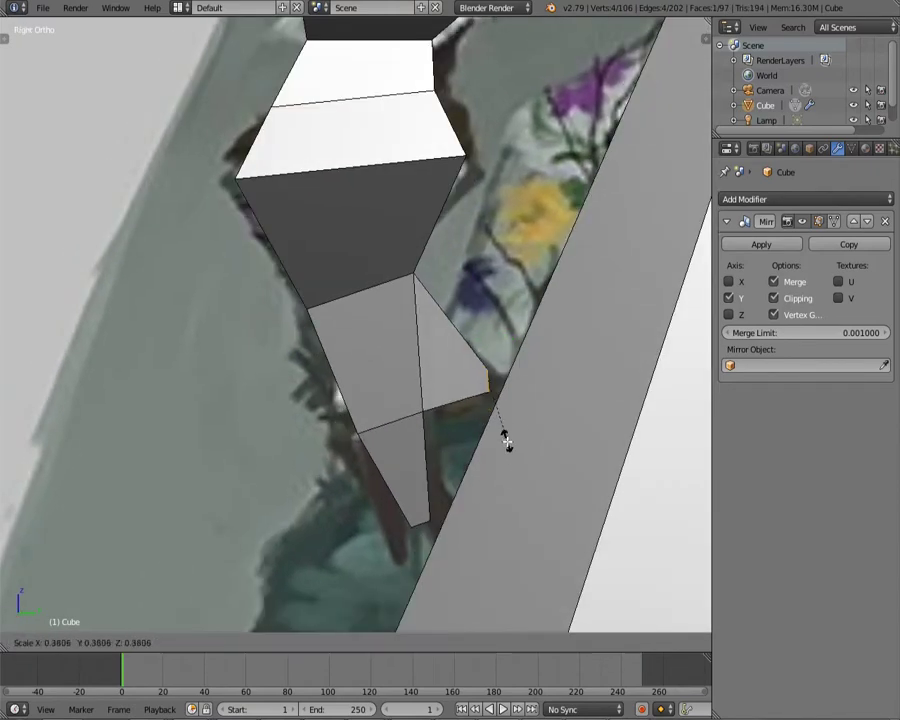
pyautogui.click(541, 407)
pyautogui.scroll(2, 542, 396)
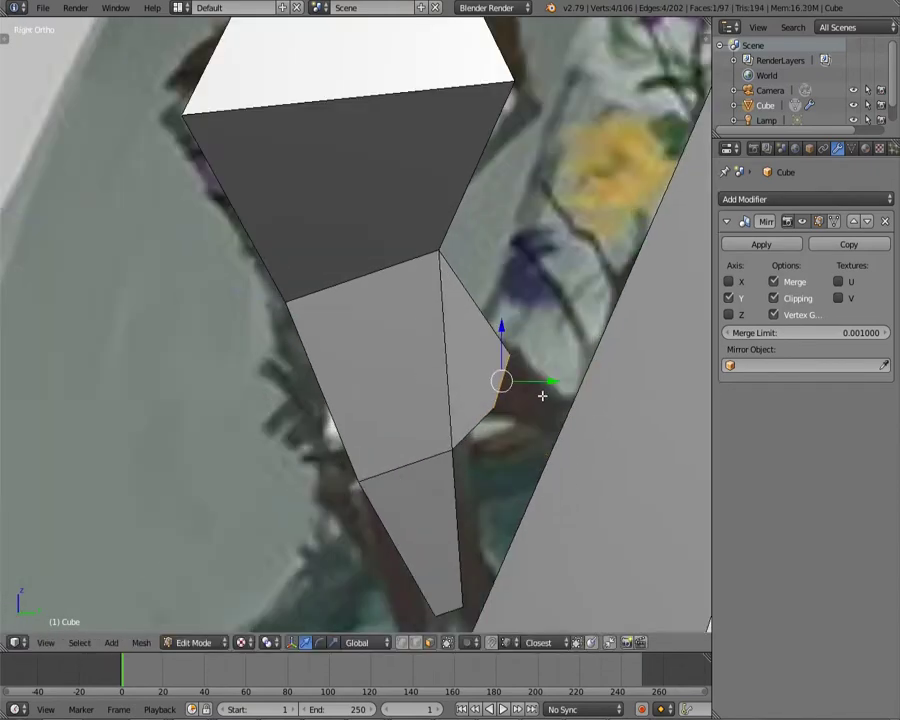
pyautogui.click(600, 452)
pyautogui.scroll(-3, 482, 432)
pyautogui.moveTo(482, 432)
pyautogui.mouseDown(button='middle')
pyautogui.moveTo(472, 362)
pyautogui.moveTo(460, 372)
pyautogui.moveTo(454, 488)
pyautogui.moveTo(403, 333)
pyautogui.mouseUp(button='middle')
pyautogui.press('KP_5')
# Step: Extrude two leg blocks down from the bottom of the skirt
pyautogui.moveTo(502, 397); pyautogui.dragTo(510, 430, button='middle')
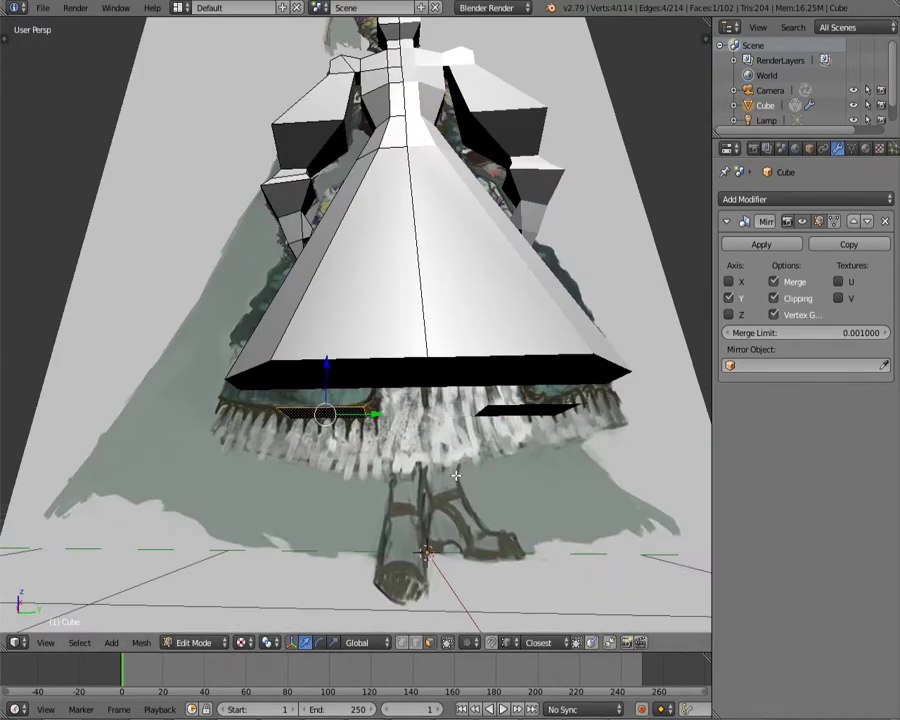
pyautogui.scroll(3, 510, 430)
pyautogui.press('KP_5')
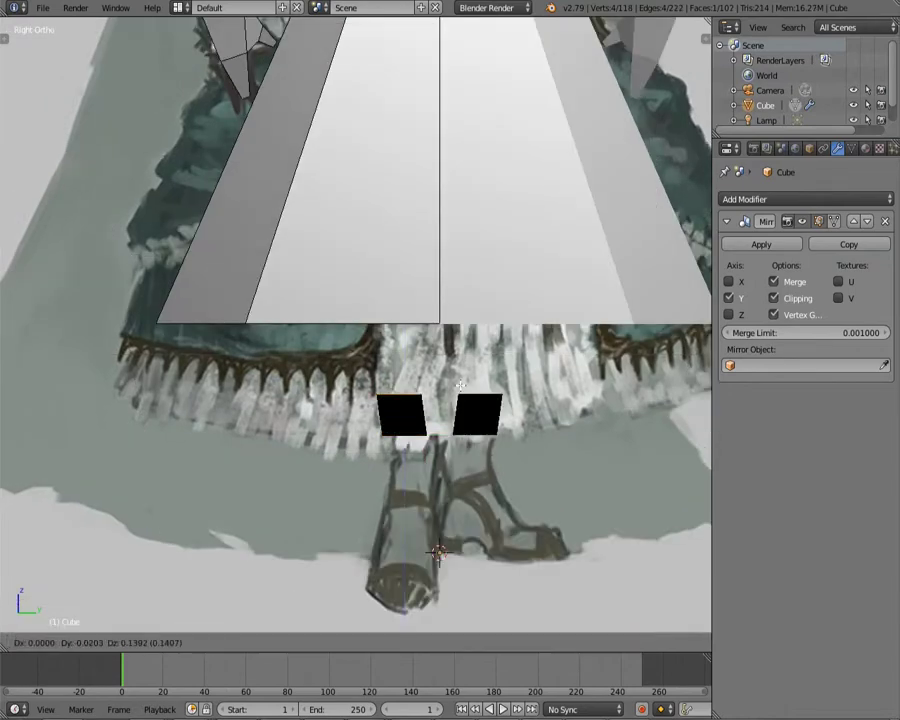
pyautogui.click(434, 546)
# Step: Select the whole mesh and recalculate its normals to face outward
pyautogui.press('a')
pyautogui.click(141, 642)
pyautogui.click(311, 402)
pyautogui.scroll(3, 451, 446)
pyautogui.hotkey('ctrl', 'z')
pyautogui.scroll(-3, 451, 446)
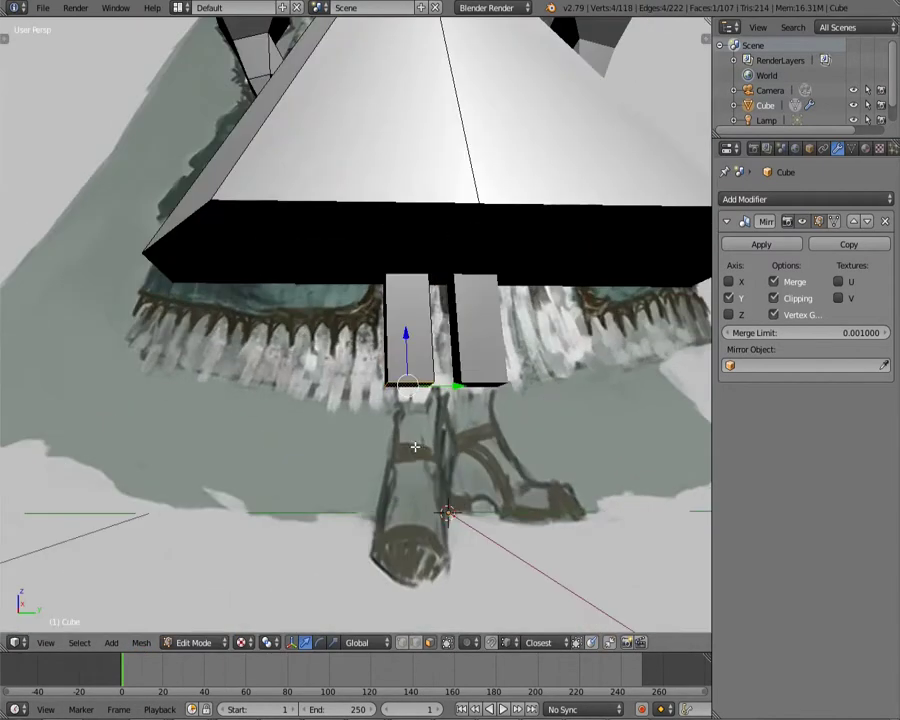
# Step: Widen the leg bottoms and extrude them again into boots
pyautogui.click(527, 473)
pyautogui.moveTo(527, 473)
pyautogui.mouseDown(button='middle')
pyautogui.moveTo(463, 484)
pyautogui.moveTo(330, 456)
pyautogui.moveTo(406, 416)
pyautogui.moveTo(578, 390)
pyautogui.moveTo(490, 306)
pyautogui.mouseUp(button='middle')
pyautogui.click(474, 583)
pyautogui.press('e')
pyautogui.click(330, 456)
# Step: Apply the Mirror modifier in Object Mode, merging the body into one mesh
pyautogui.press('Tab')
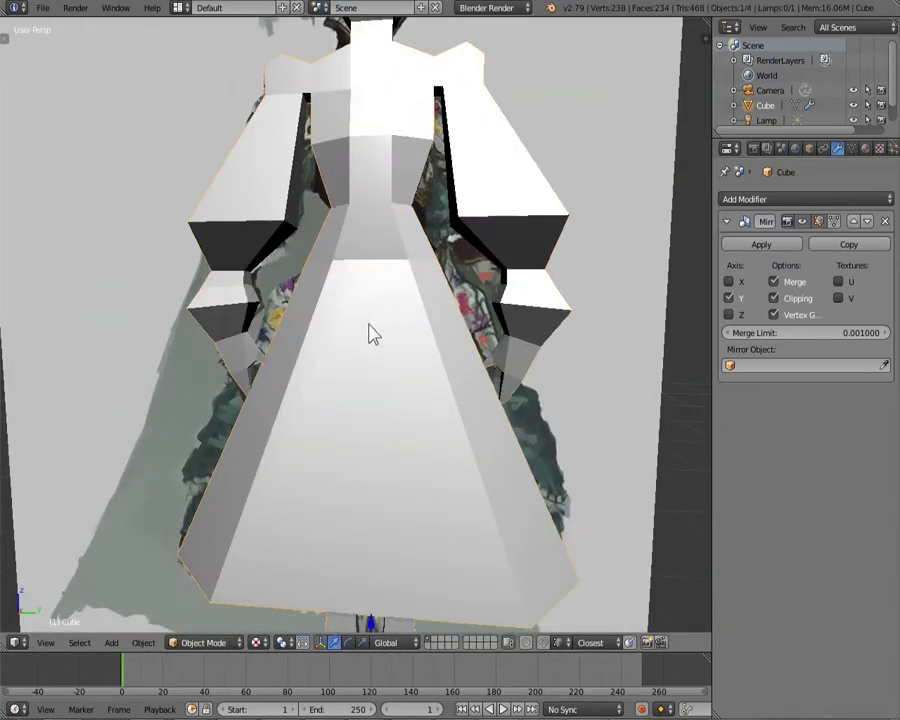
pyautogui.press('Tab')
pyautogui.press('Tab')
pyautogui.click(761, 244)
pyautogui.press('Tab')
pyautogui.scroll(-3, 370, 333)
pyautogui.moveTo(370, 333)
pyautogui.mouseDown(button='middle')
pyautogui.moveTo(385, 337)
pyautogui.moveTo(613, 583)
pyautogui.moveTo(420, 533)
pyautogui.mouseUp(button='middle')
pyautogui.scroll(2, 385, 337)
pyautogui.scroll(-4, 385, 337)
pyautogui.press('Tab')
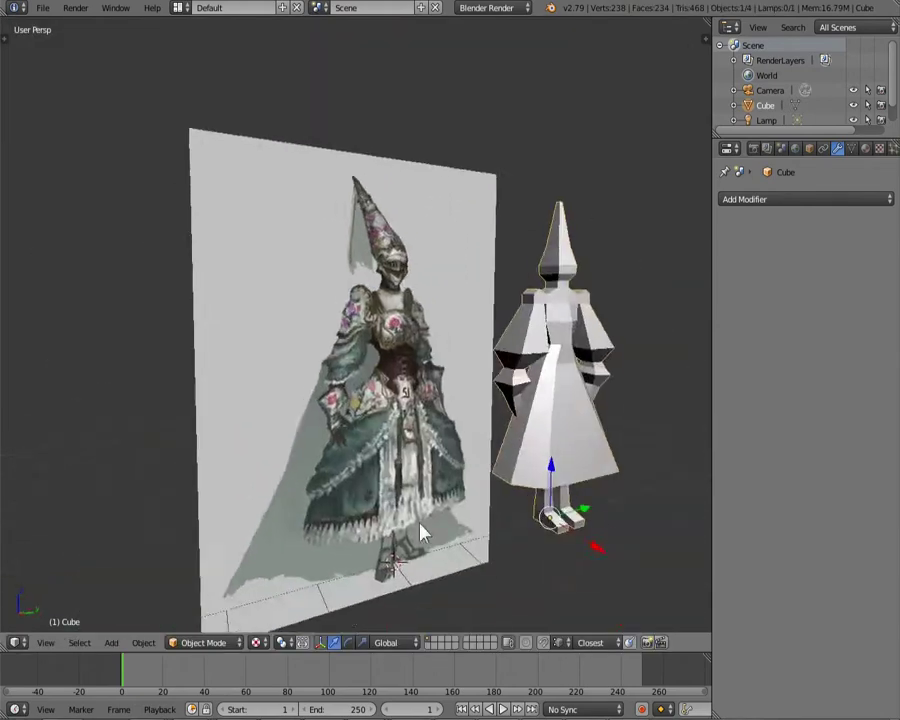
pyautogui.scroll(3, 420, 533)
# Step: Add a second cube and scale it down to the knight's head
pyautogui.hotkey('shift', 'a')
pyautogui.click(489, 484)
pyautogui.press('Tab')
pyautogui.press('s')
pyautogui.scroll(2, 425, 176)
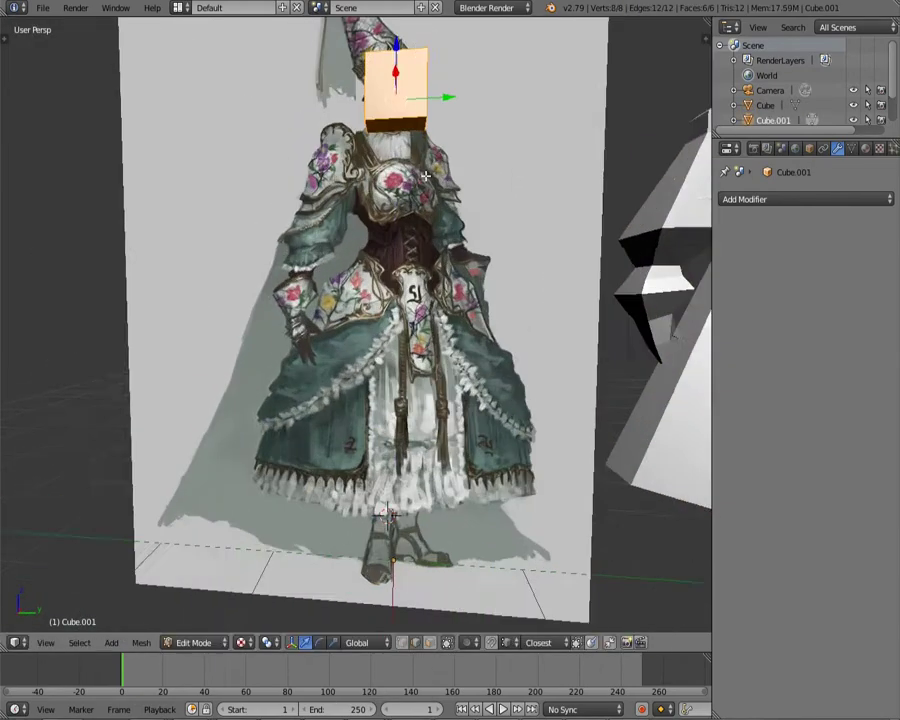
pyautogui.scroll(4, 425, 176)
pyautogui.scroll(2, 434, 356)
pyautogui.press('a')
pyautogui.press('a')
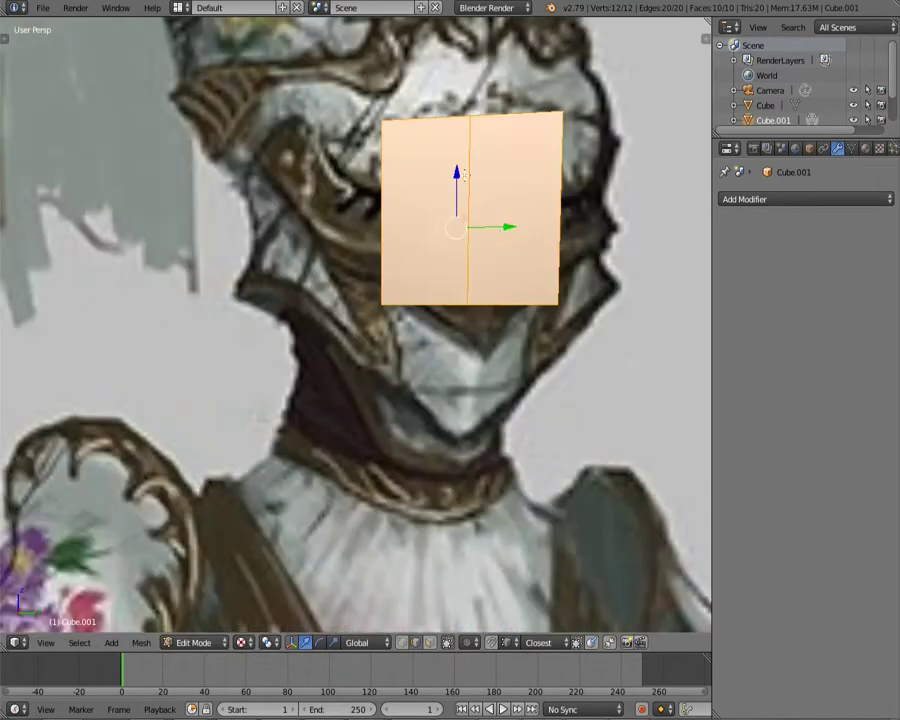
pyautogui.press('a')
pyautogui.moveTo(503, 433)
pyautogui.mouseDown(button='middle')
pyautogui.moveTo(526, 418)
pyautogui.moveTo(535, 433)
pyautogui.mouseUp(button='middle')
pyautogui.rightClick(440, 330)
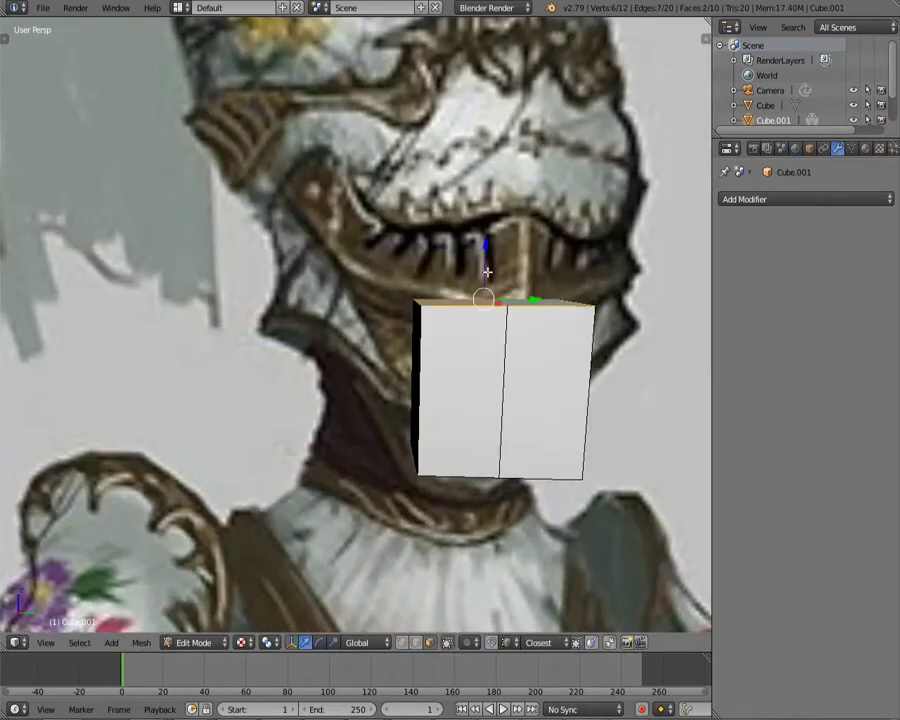
pyautogui.moveTo(487, 271); pyautogui.dragTo(405, 292, button='middle')
# Step: Run Remove Doubles on the face piece and switch the viewport to solid shading
pyautogui.hotkey('ctrl', 'Tab')
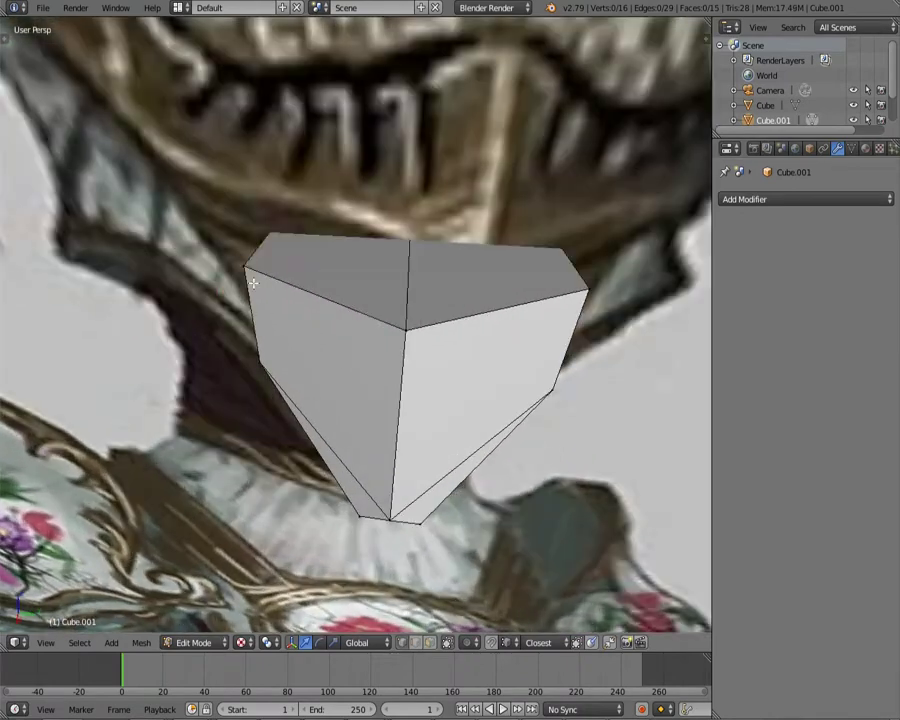
pyautogui.press('space')
pyautogui.write('reme')
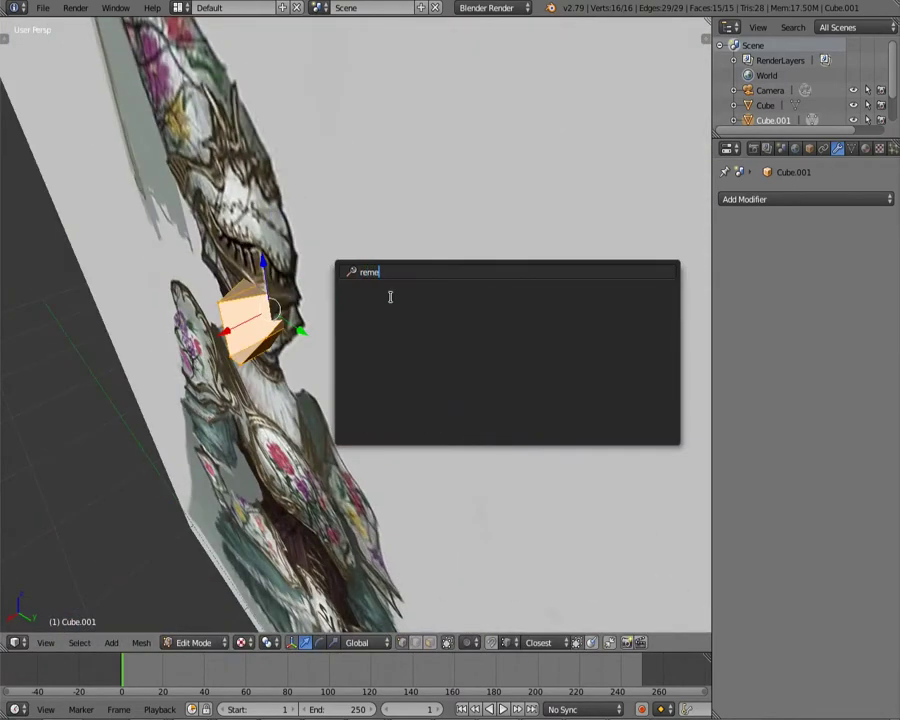
pyautogui.write(' d')
pyautogui.press('Return')
pyautogui.moveTo(416, 301)
pyautogui.mouseDown(button='middle')
pyautogui.moveTo(358, 375)
pyautogui.moveTo(260, 360)
pyautogui.moveTo(197, 306)
pyautogui.moveTo(309, 626)
pyautogui.mouseUp(button='middle')
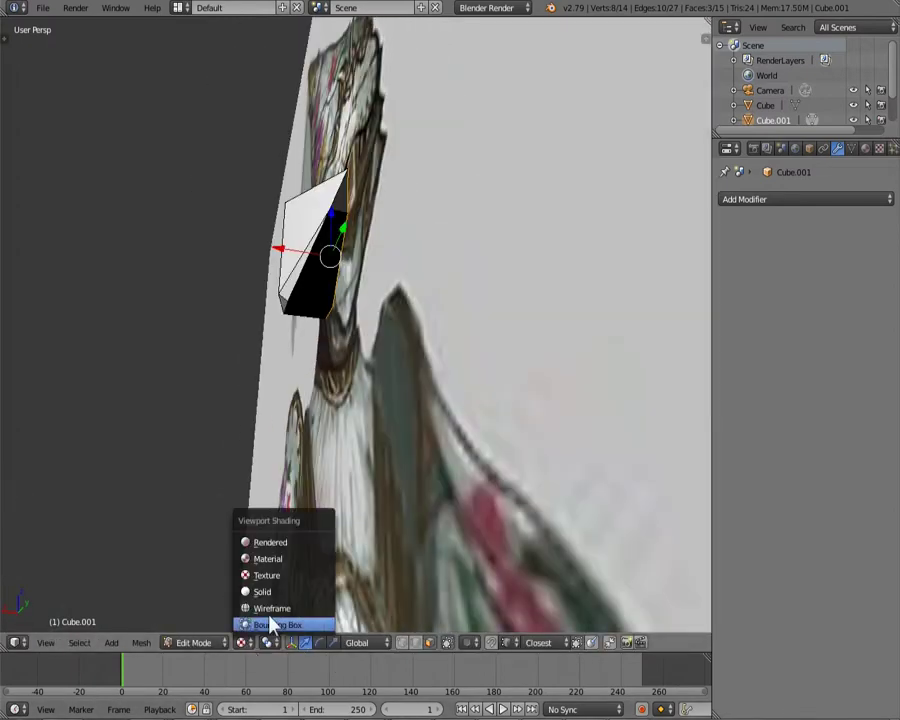
pyautogui.click(262, 591)
# Step: Show material shading and enable Wire display for Cube.001 in its Object properties
pyautogui.click(285, 559)
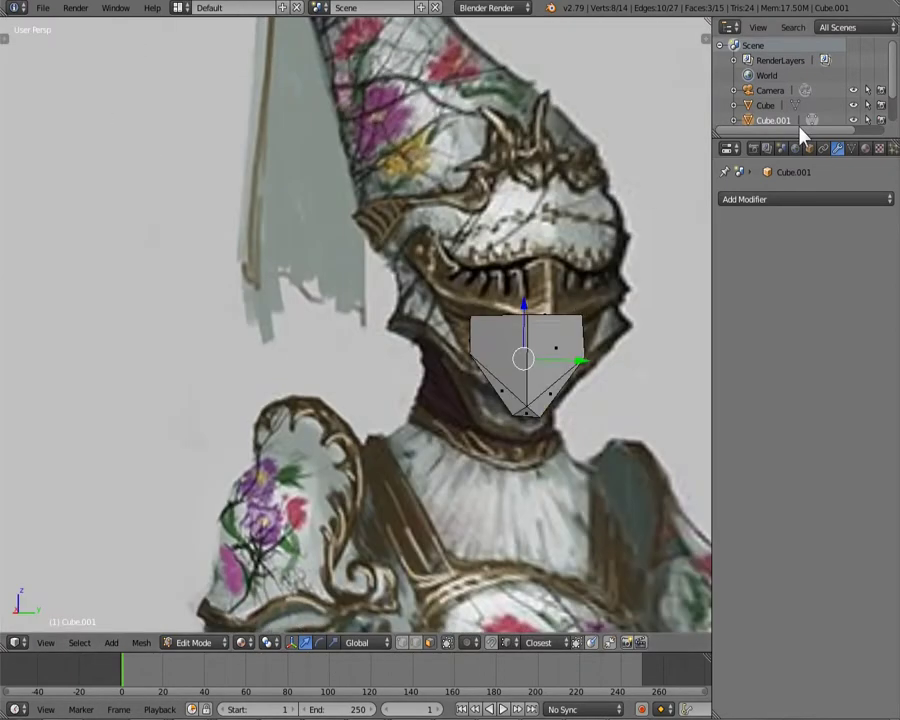
pyautogui.moveTo(712, 172); pyautogui.dragTo(608, 172)
pyautogui.click(705, 148)
pyautogui.click(735, 148)
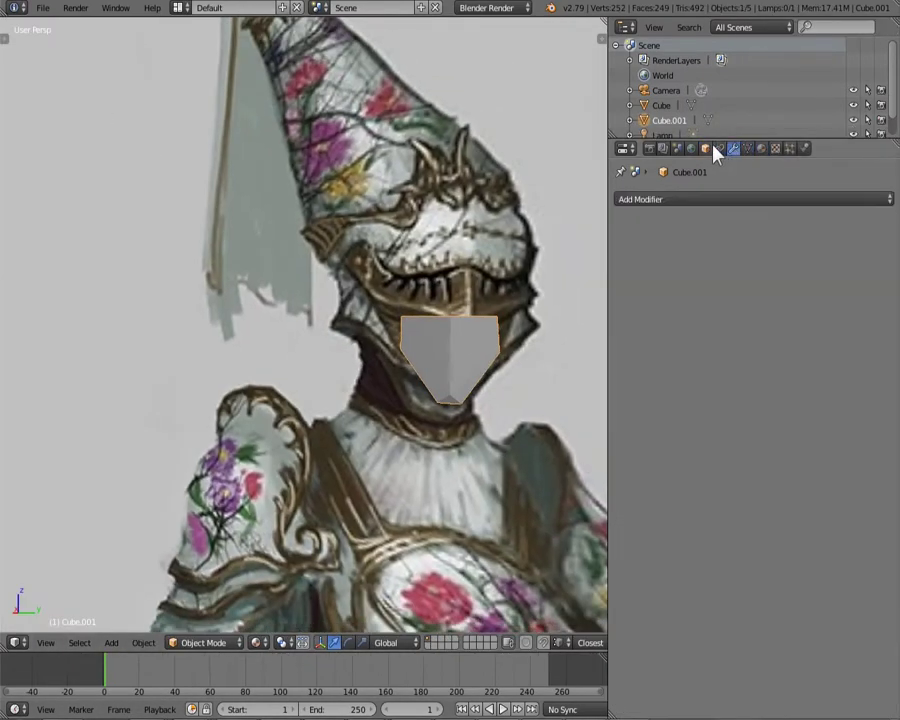
pyautogui.click(705, 148)
pyautogui.click(655, 625)
# Step: Check the face piece in edit mode, then return to object mode
pyautogui.moveTo(460, 380)
pyautogui.mouseDown(button='middle')
pyautogui.moveTo(412, 350)
pyautogui.moveTo(442, 344)
pyautogui.moveTo(335, 392)
pyautogui.mouseUp(button='middle')
pyautogui.press('Tab')
pyautogui.scroll(2, 438, 356)
pyautogui.press('Tab')
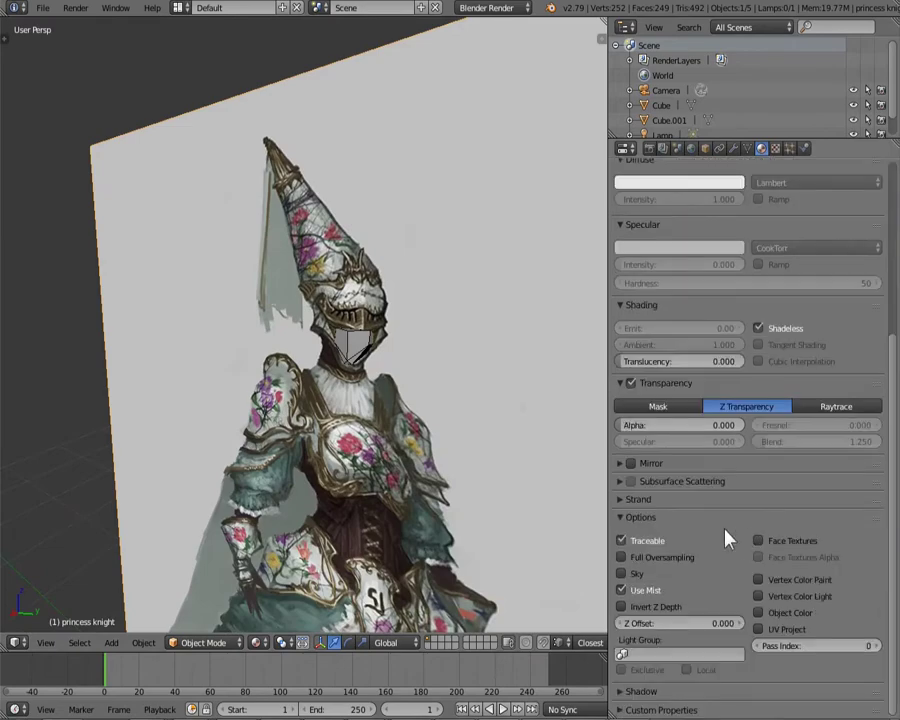
# Step: Move a face-piece vertex along X, then move a vertex pair along Z in right side view
pyautogui.moveTo(450, 403); pyautogui.dragTo(412, 350, button='middle')
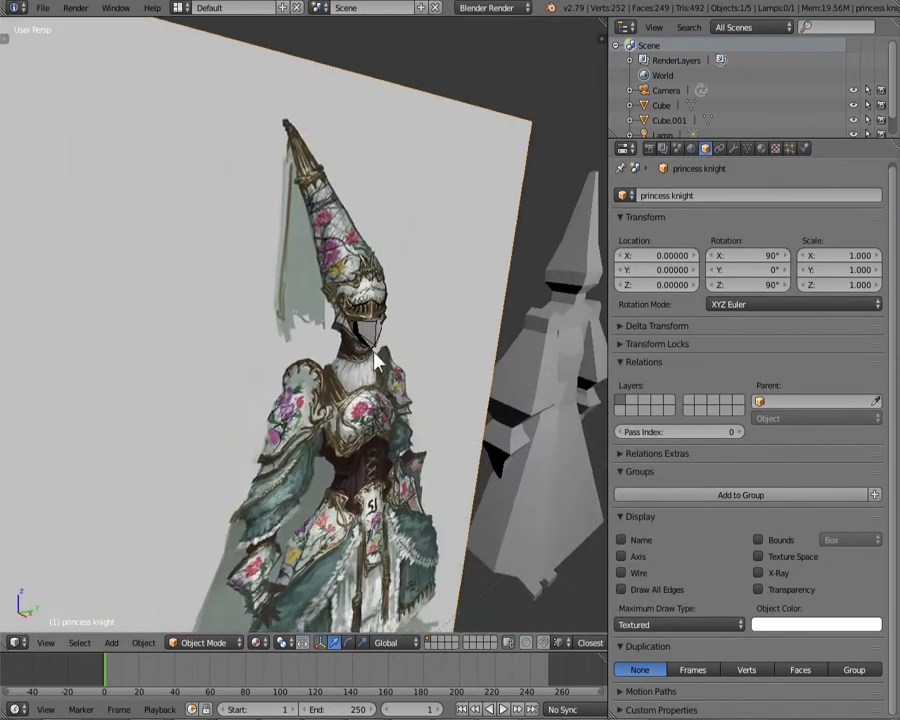
pyautogui.scroll(3, 412, 350)
pyautogui.press('KP_Decimal')
pyautogui.rightClick(283, 318)
pyautogui.press('g')
pyautogui.press('x')
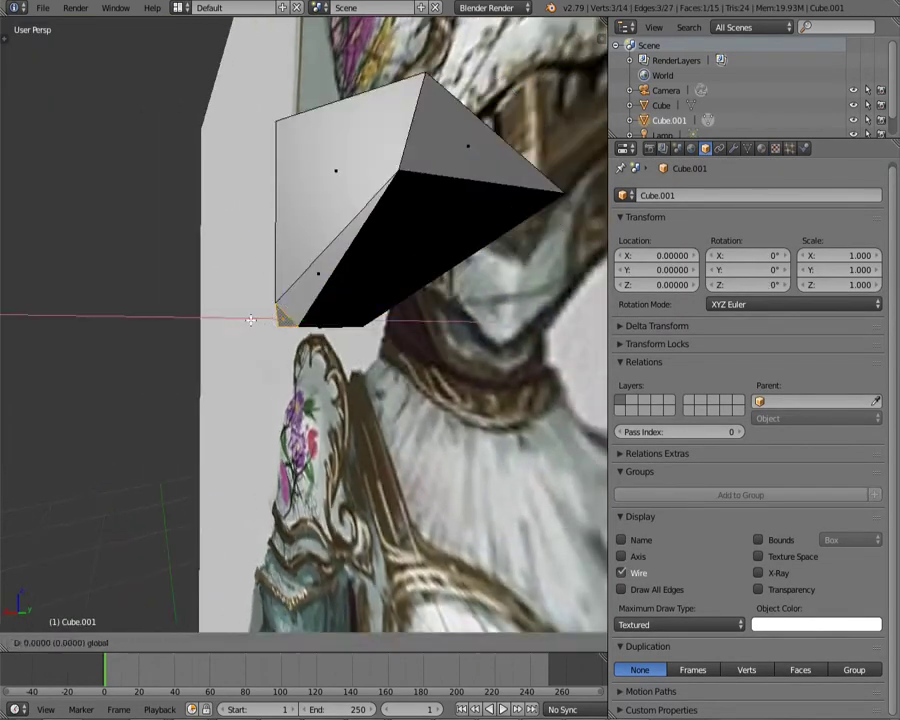
pyautogui.moveTo(271, 131); pyautogui.dragTo(294, 243, button='middle')
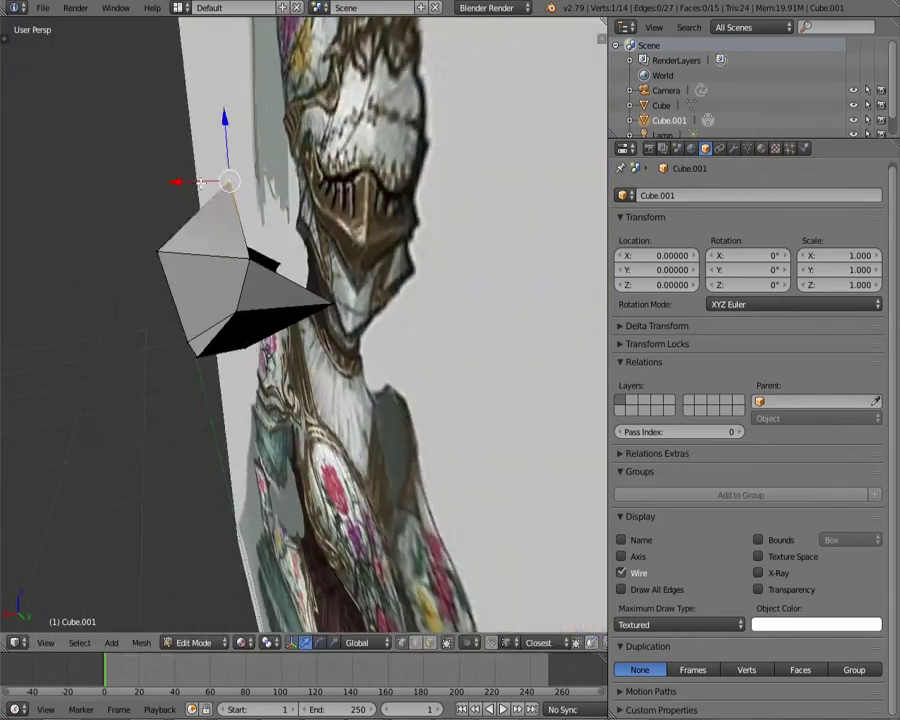
pyautogui.press('KP_3')
pyautogui.scroll(5, 421, 304)
pyautogui.keyDown('shift'); pyautogui.rightClick(542, 304); pyautogui.keyUp('shift')
pyautogui.scroll(-3, 542, 304)
pyautogui.press('g')
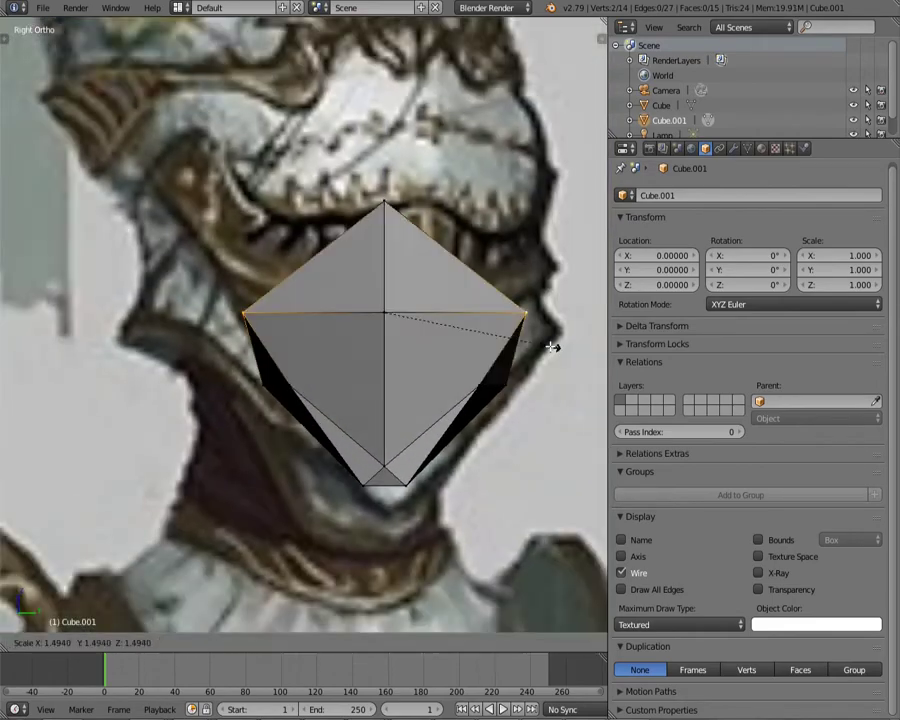
pyautogui.press('z')
pyautogui.moveTo(505, 304); pyautogui.dragTo(380, 408, button='middle')
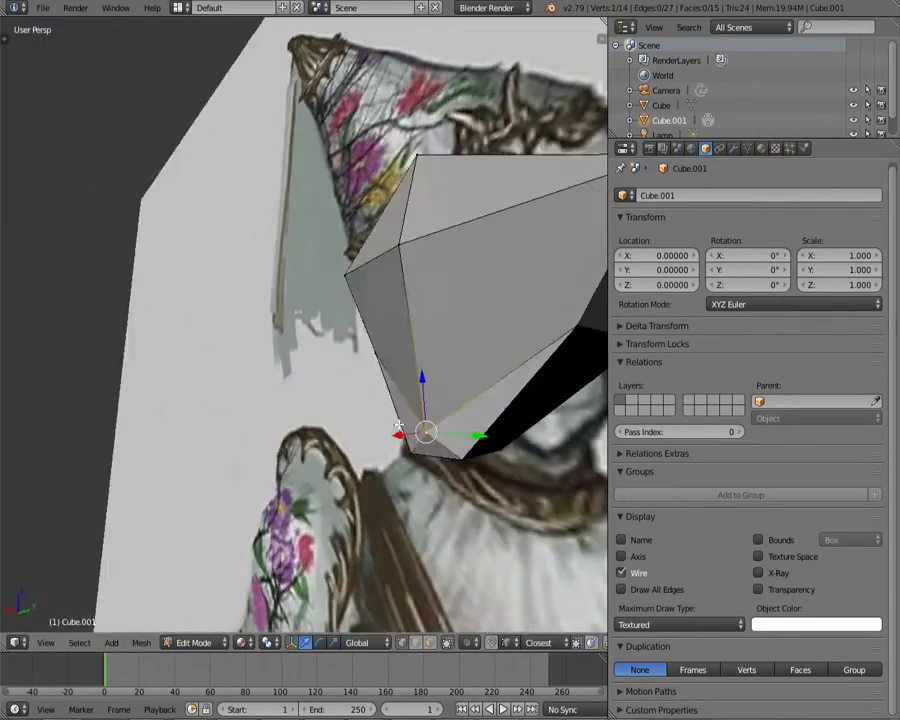
# Step: Slide a corner vertex along its edge and reselect a vertex for scaling
pyautogui.rightClick(291, 402)
pyautogui.hotkey('shift', 'v')
pyautogui.moveTo(253, 391); pyautogui.dragTo(226, 436, button='middle')
pyautogui.click(226, 436)
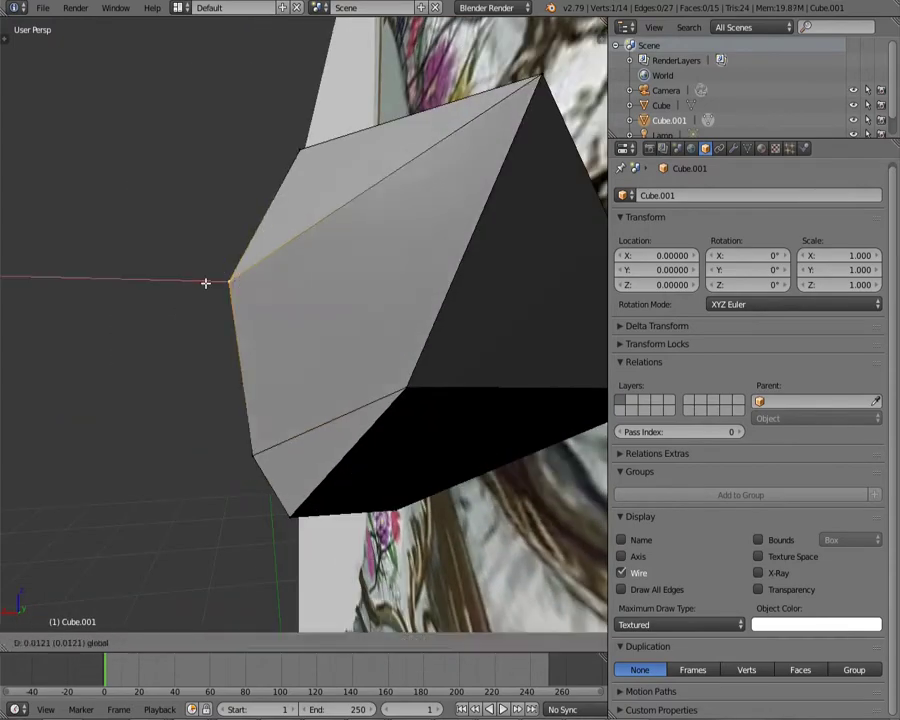
pyautogui.click(205, 283)
pyautogui.moveTo(205, 283); pyautogui.dragTo(380, 410, button='middle')
pyautogui.press('a')
pyautogui.moveTo(388, 191)
pyautogui.mouseDown(button='middle')
pyautogui.moveTo(241, 386)
pyautogui.moveTo(281, 452)
pyautogui.moveTo(236, 375)
pyautogui.moveTo(452, 394)
pyautogui.moveTo(413, 398)
pyautogui.moveTo(442, 382)
pyautogui.moveTo(426, 446)
pyautogui.moveTo(556, 354)
pyautogui.mouseUp(button='middle')
pyautogui.press('a')
pyautogui.rightClick(236, 375)
pyautogui.press('s')
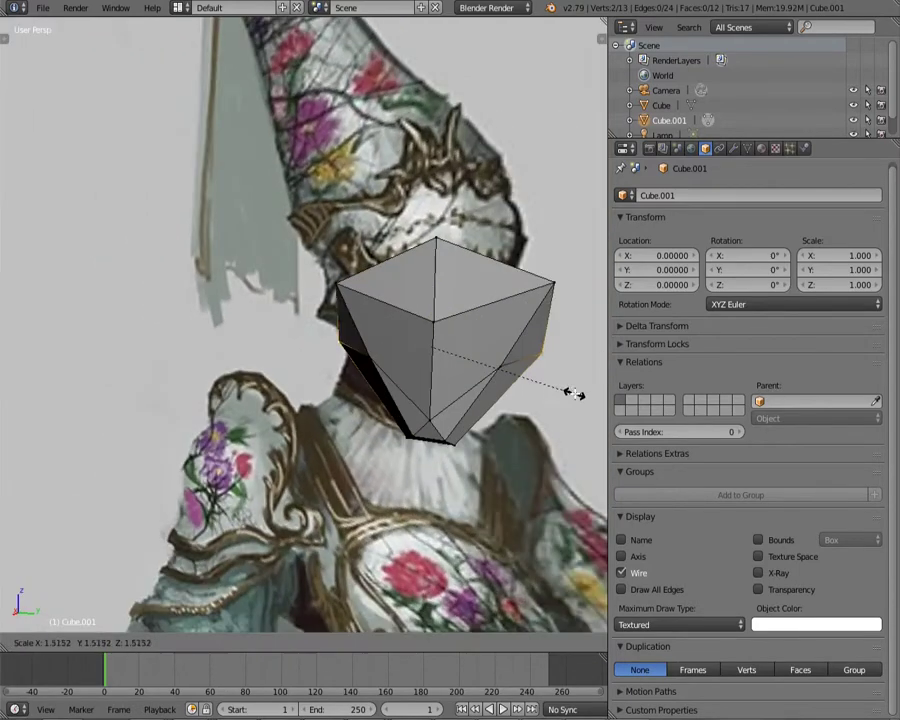
# Step: Scale the top edges in right side view and knife-cut new edges across the faces
pyautogui.rightClick(574, 393)
pyautogui.press('KP_3')
pyautogui.scroll(2, 494, 344)
pyautogui.press('s')
pyautogui.scroll(2, 538, 298)
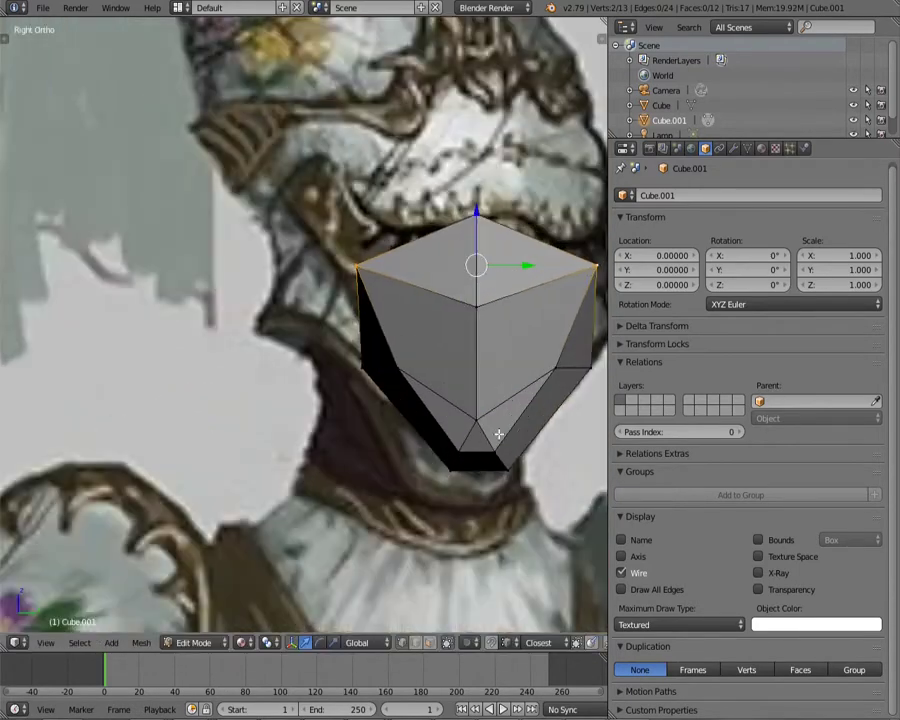
pyautogui.keyDown('shift'); pyautogui.moveTo(476, 300); pyautogui.dragTo(304, 343, button='middle'); pyautogui.keyUp('shift')
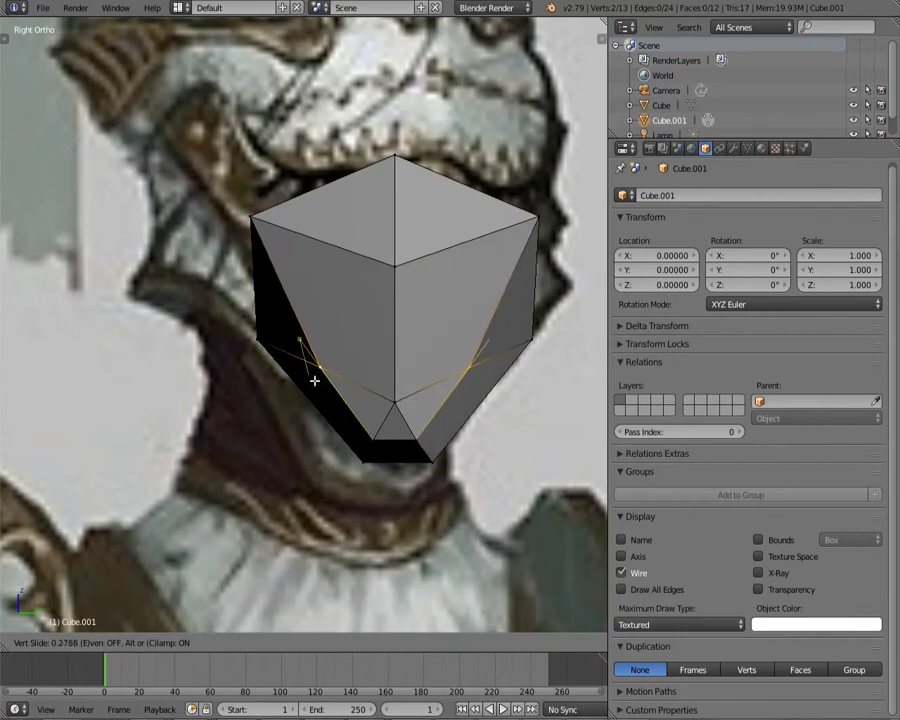
pyautogui.click(314, 380)
pyautogui.press('k')
pyautogui.press('Return')
# Step: Move the head vertices upward so the piece reaches into the helmet
pyautogui.scroll(-2, 389, 272)
pyautogui.moveTo(389, 272); pyautogui.dragTo(428, 303, button='middle')
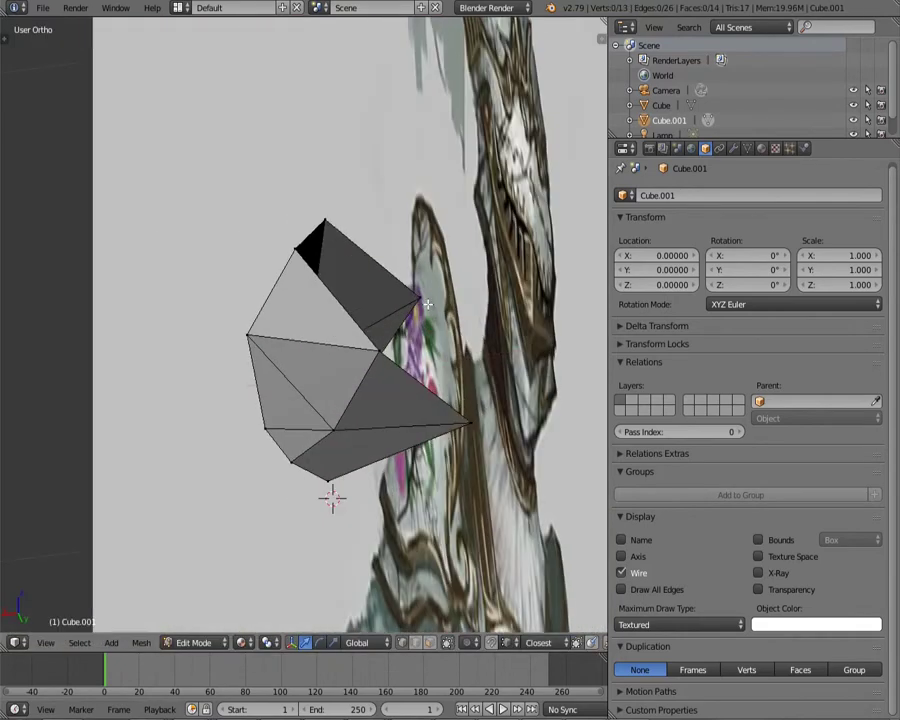
pyautogui.hotkey('ctrl', 'Tab')
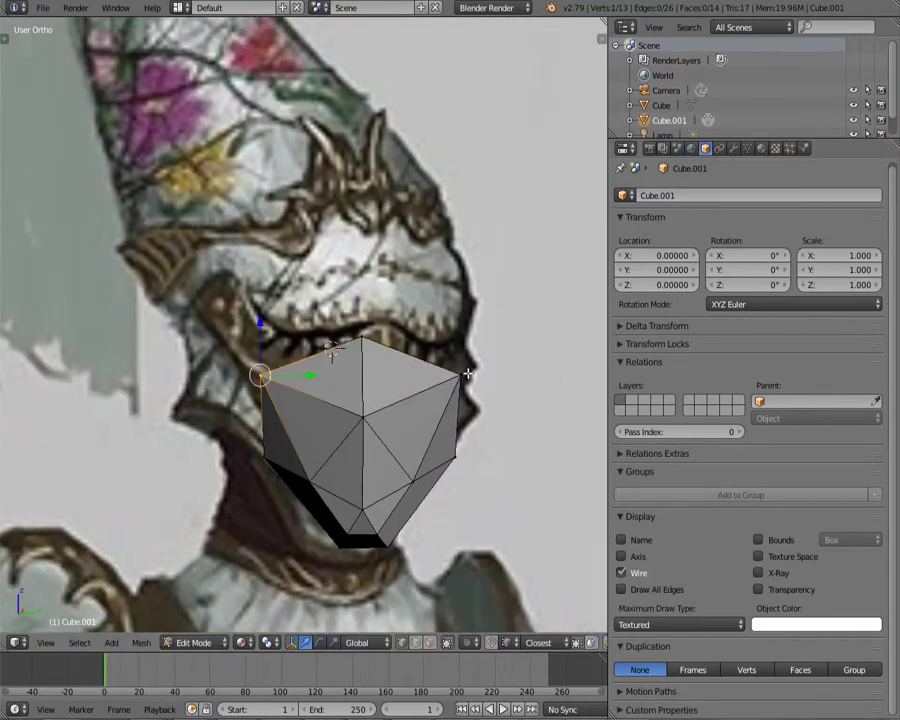
pyautogui.click(431, 333)
pyautogui.scroll(1, 257, 360)
pyautogui.moveTo(488, 361); pyautogui.dragTo(330, 362, button='middle')
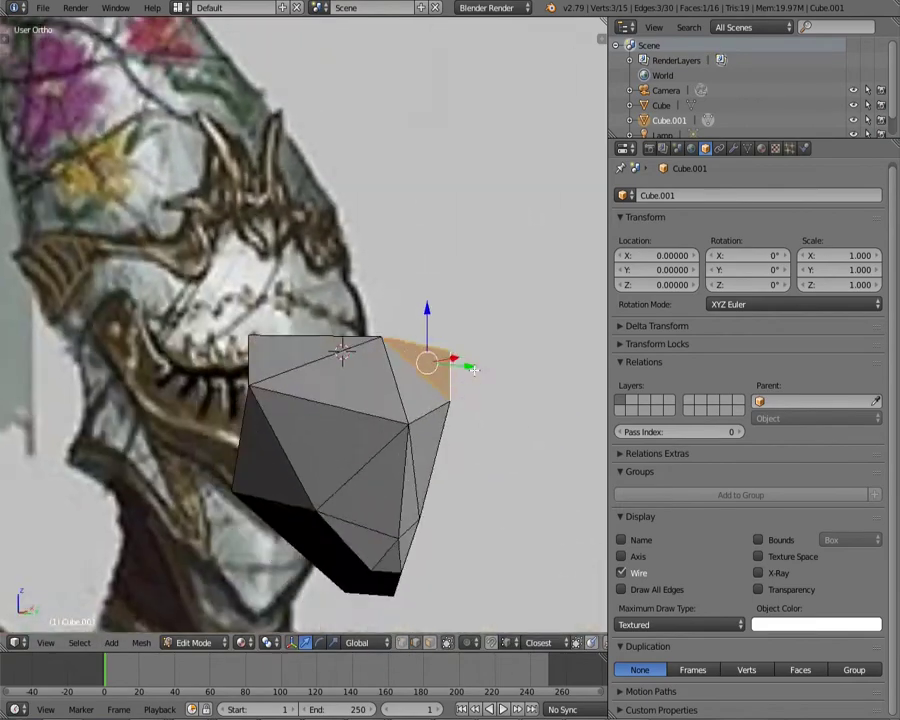
pyautogui.hotkey('ctrl', 'Tab')
pyautogui.click(364, 290)
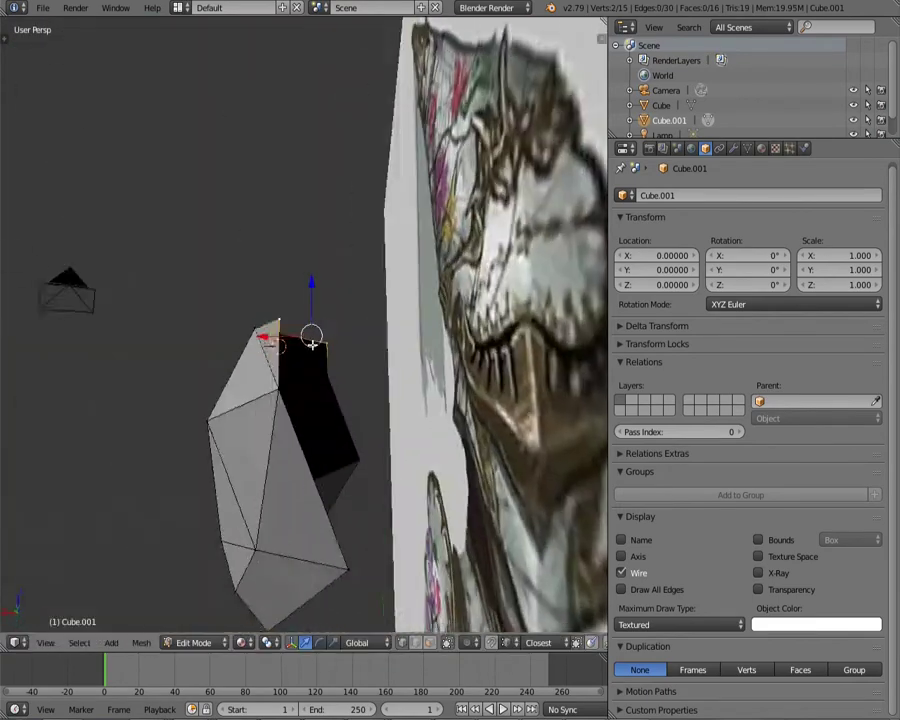
pyautogui.moveTo(364, 290)
pyautogui.mouseDown(button='middle')
pyautogui.moveTo(281, 432)
pyautogui.moveTo(341, 354)
pyautogui.moveTo(350, 316)
pyautogui.mouseUp(button='middle')
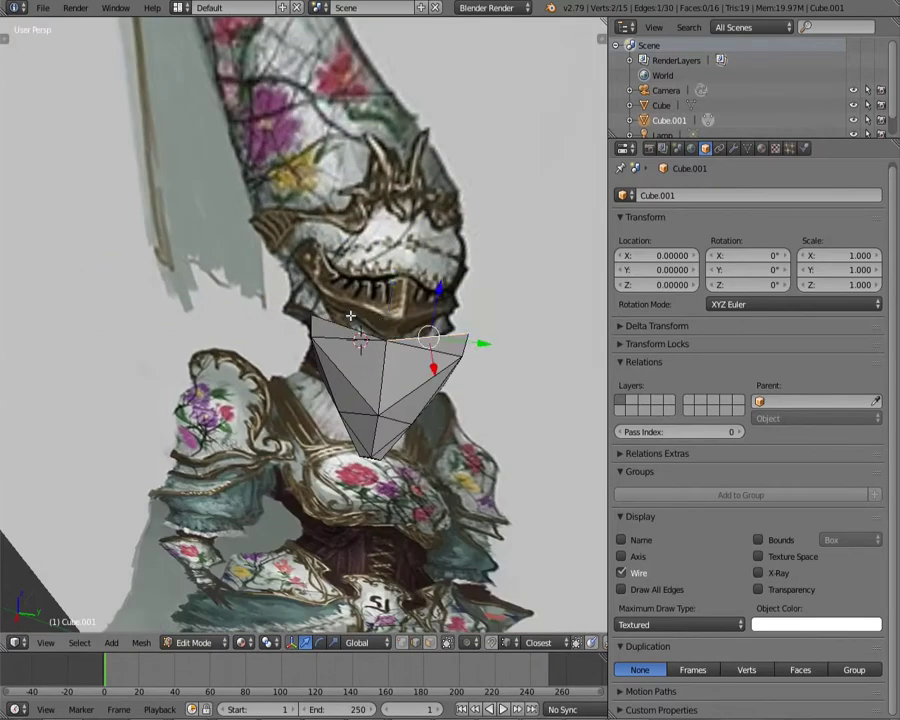
pyautogui.click(435, 377)
pyautogui.moveTo(435, 377)
pyautogui.mouseDown(button='middle')
pyautogui.moveTo(422, 231)
pyautogui.moveTo(388, 248)
pyautogui.mouseUp(button='middle')
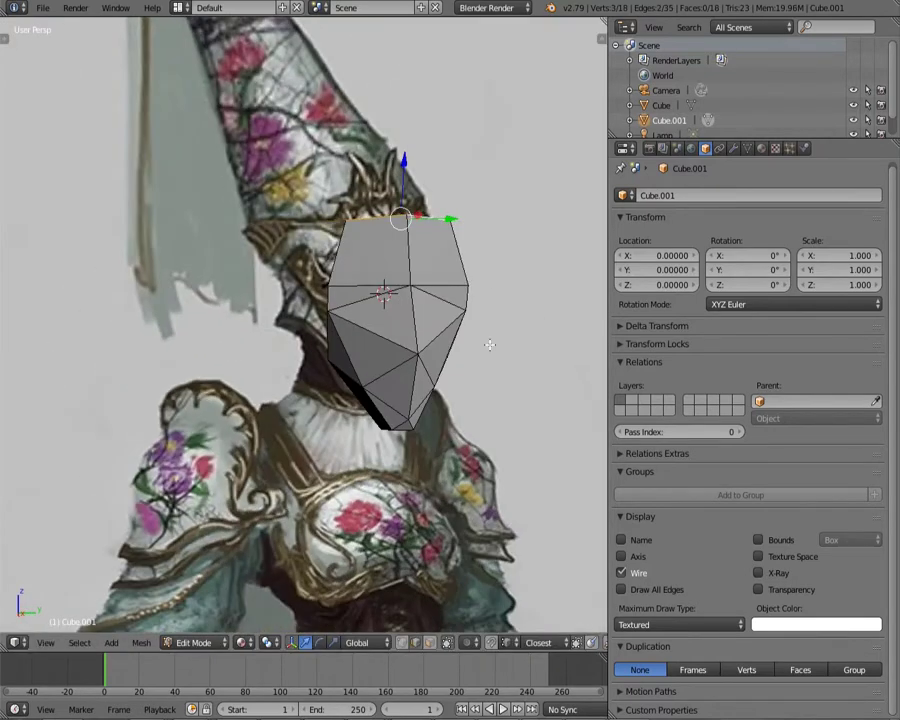
# Step: Scale the top vertices and extrude them upward in right side view
pyautogui.press('KP_3')
pyautogui.press('s')
pyautogui.click(436, 384)
pyautogui.press('e')
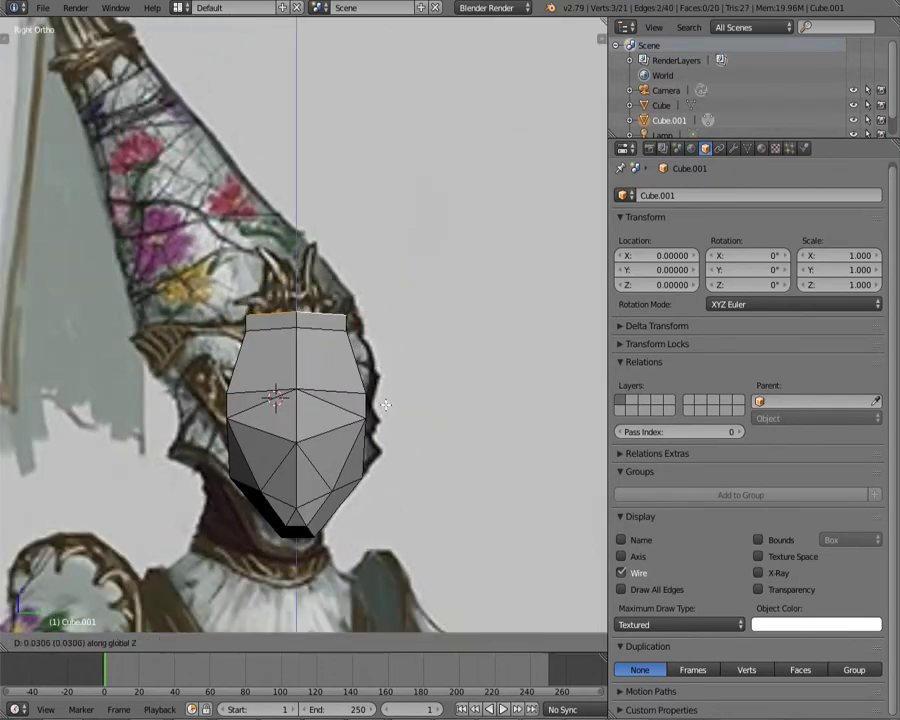
pyautogui.click(385, 404)
pyautogui.scroll(5, 385, 404)
# Step: Merge the top vertices at centre and widen the top edges along Y
pyautogui.rightClick(285, 292)
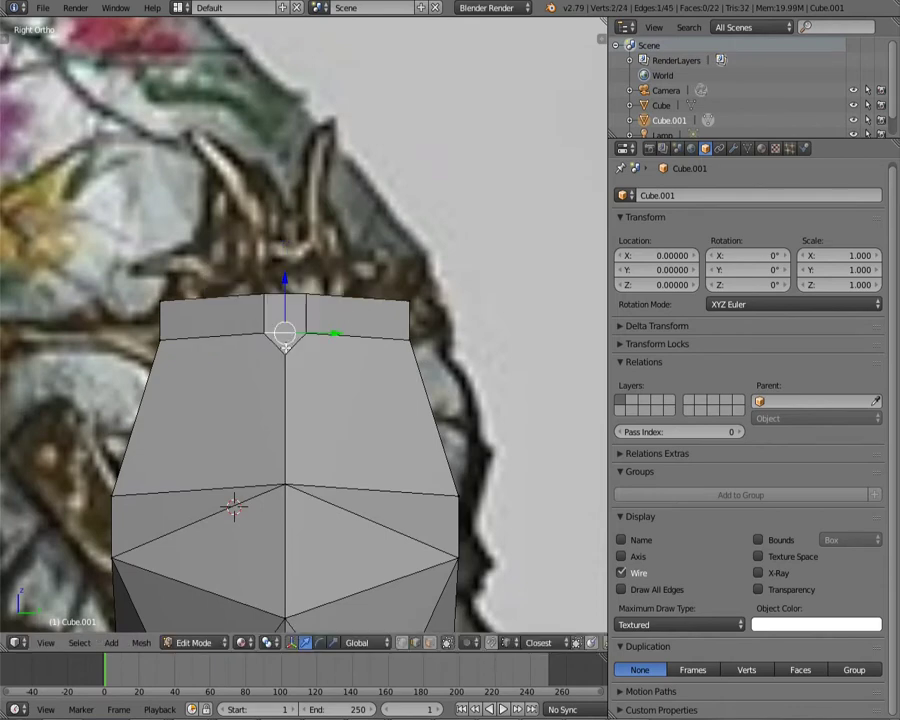
pyautogui.press('space')
pyautogui.write('merge')
pyautogui.press('Return')
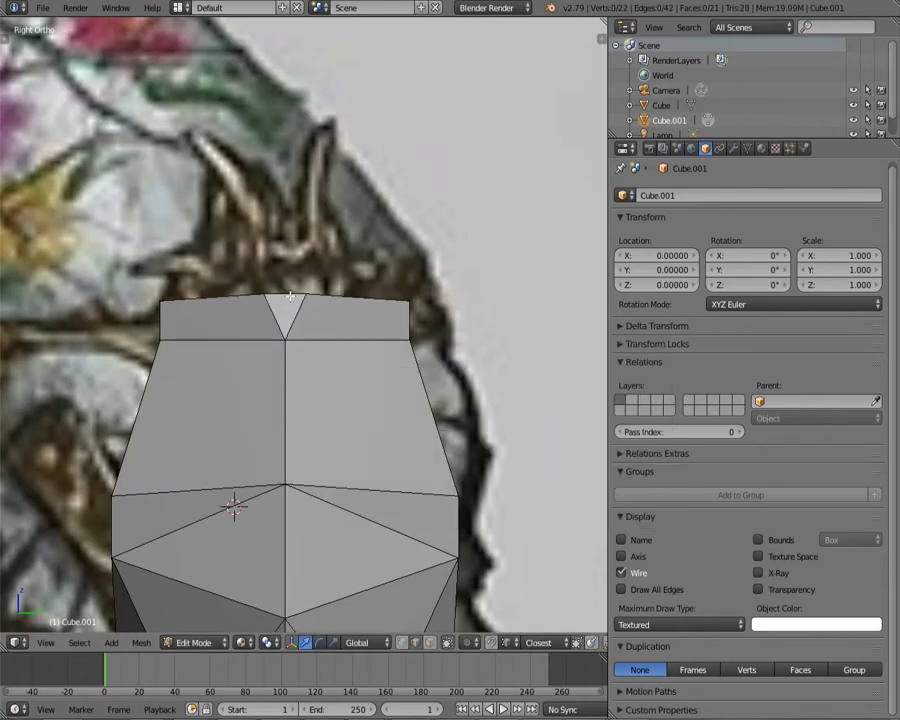
pyautogui.click(280, 298)
pyautogui.scroll(-1, 288, 262)
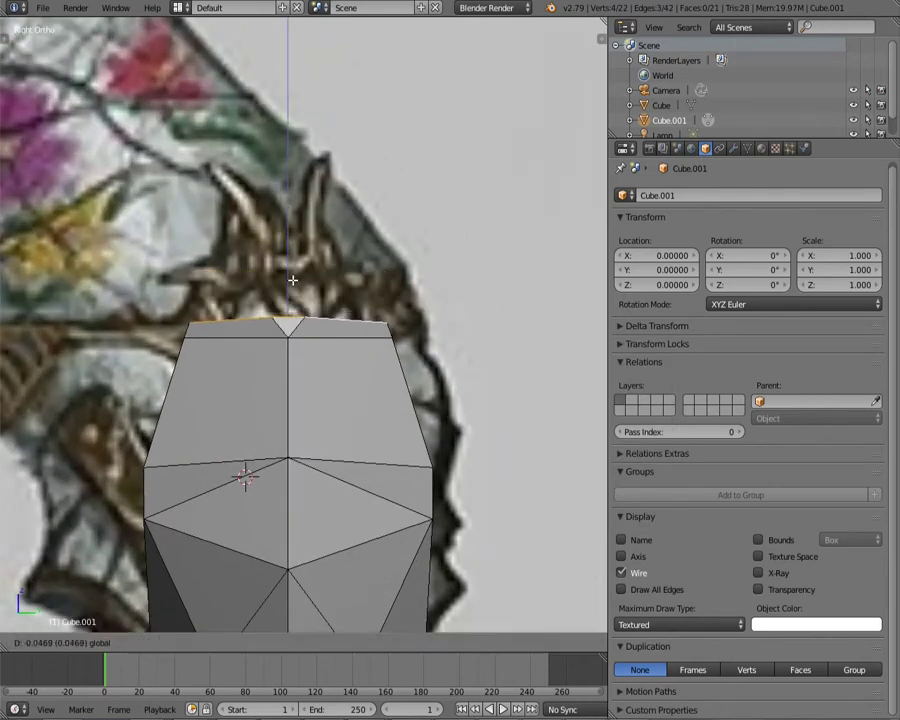
pyautogui.click(302, 247)
pyautogui.moveTo(302, 247); pyautogui.dragTo(269, 403, button='middle')
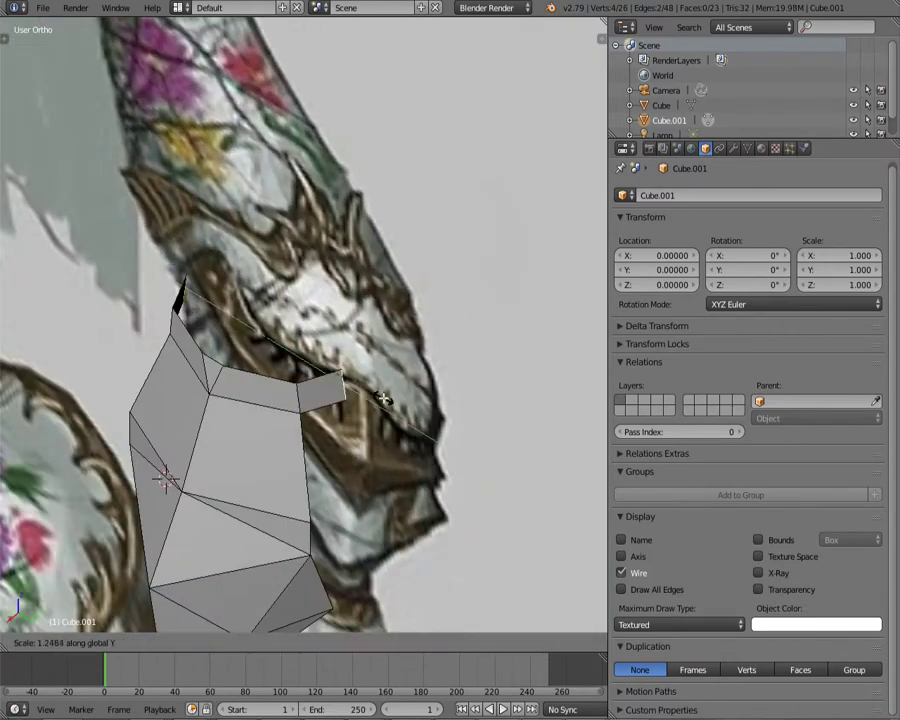
pyautogui.press('KP_1')
pyautogui.click(383, 399)
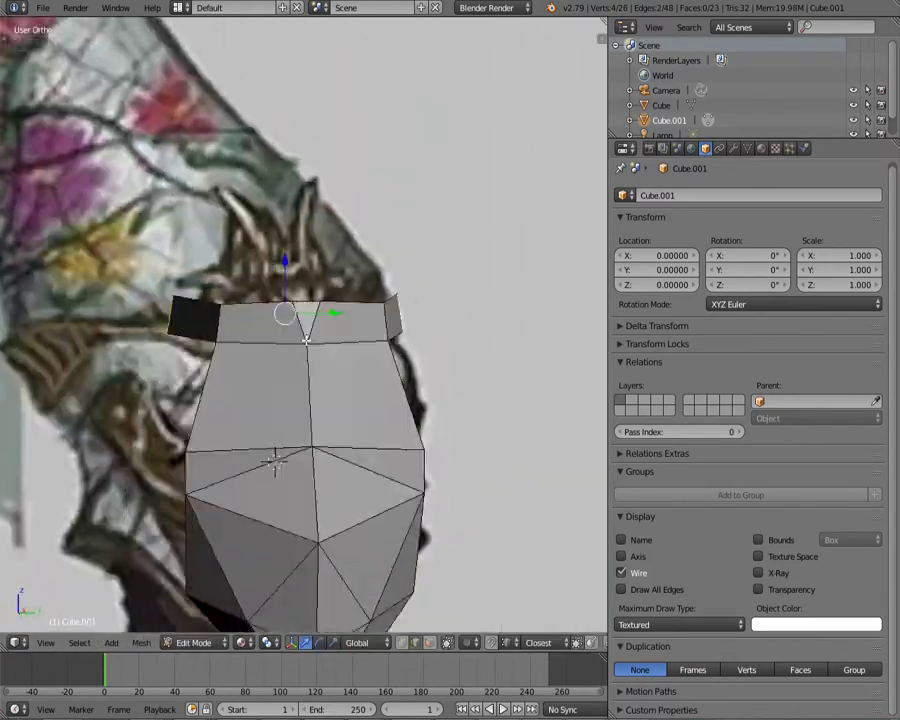
pyautogui.moveTo(383, 399)
pyautogui.mouseDown(button='middle')
pyautogui.moveTo(484, 362)
pyautogui.moveTo(288, 430)
pyautogui.moveTo(302, 326)
pyautogui.mouseUp(button='middle')
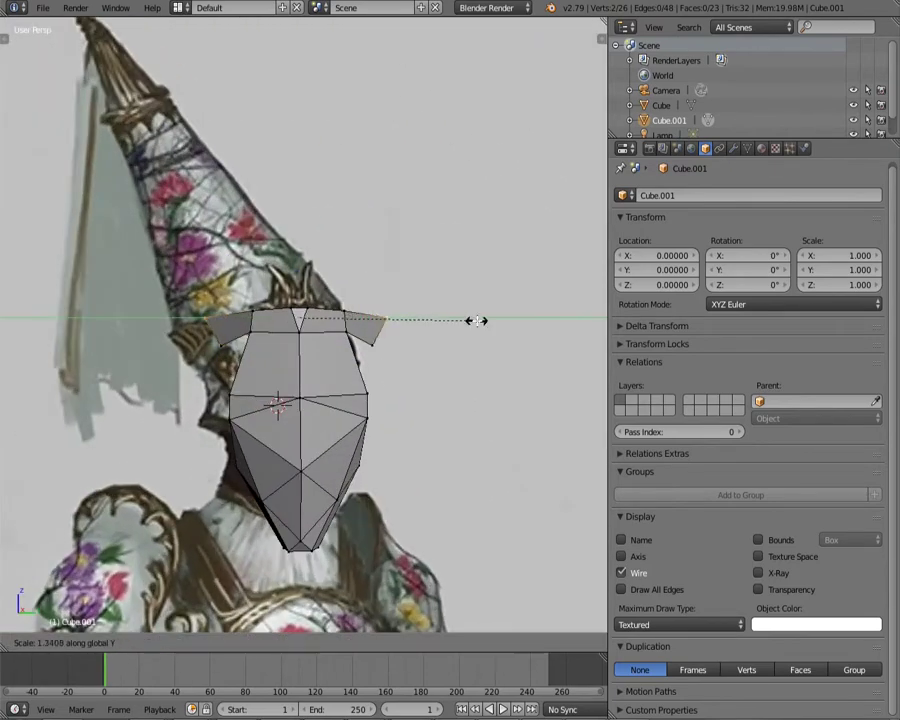
# Step: Flatten the selected edges to zero width along X, forming flat side flaps
pyautogui.press('KP_3')
pyautogui.press('KP_5')
pyautogui.scroll(3, 430, 298)
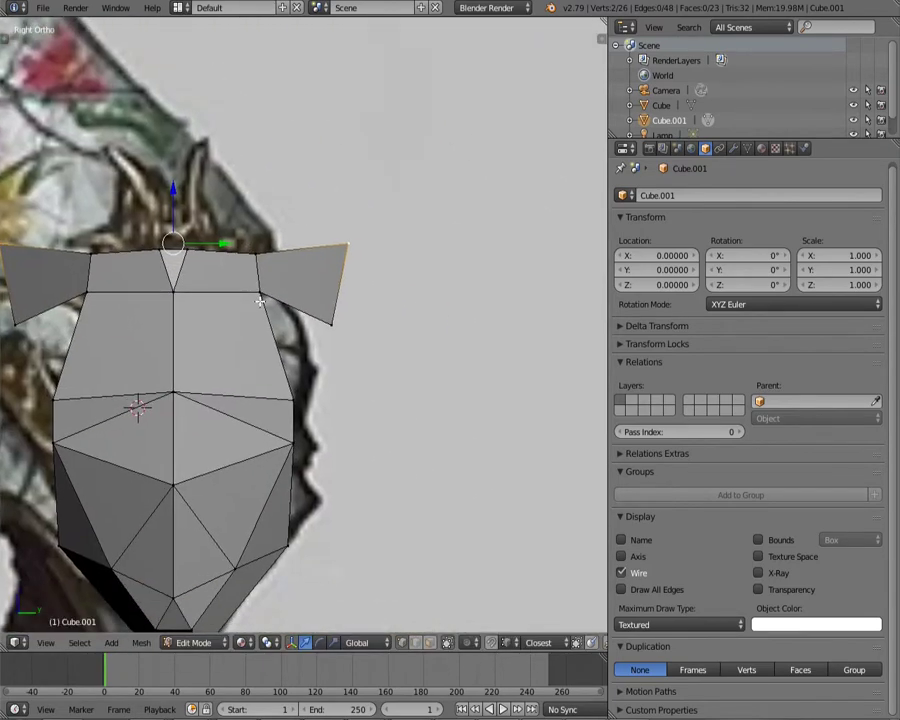
pyautogui.scroll(2, 437, 296)
pyautogui.hotkey('ctrl', 'Tab')
pyautogui.click(390, 289)
pyautogui.moveTo(390, 289)
pyautogui.mouseDown(button='middle')
pyautogui.moveTo(401, 405)
pyautogui.moveTo(401, 389)
pyautogui.mouseUp(button='middle')
pyautogui.press('s')
pyautogui.press('x')
pyautogui.press('0')
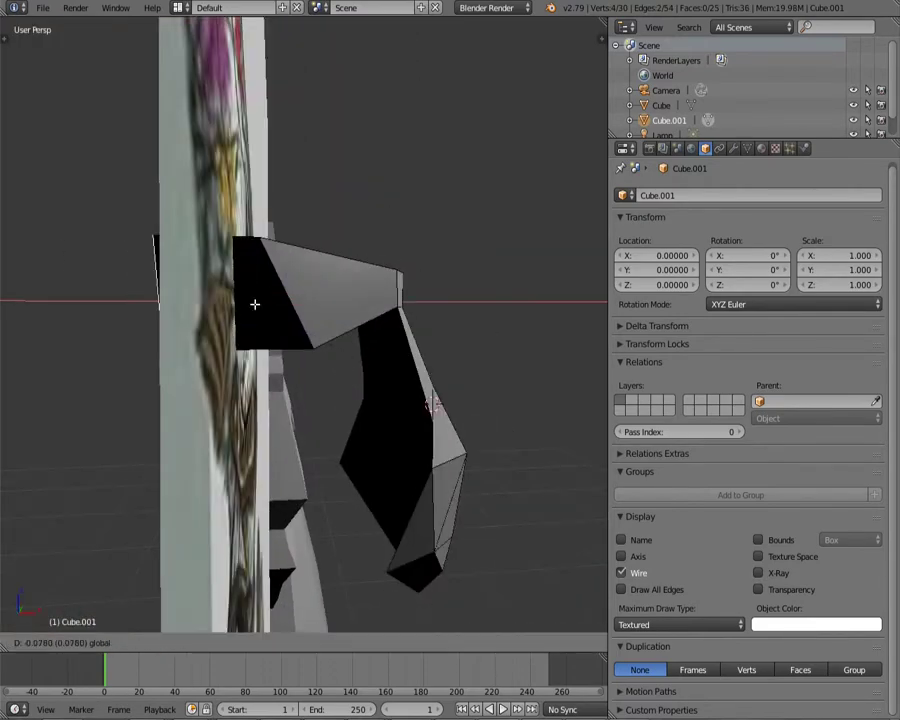
pyautogui.click(255, 304)
# Step: Select two flap edges and orbit around the mesh to check the shape
pyautogui.moveTo(255, 304)
pyautogui.mouseDown(button='middle')
pyautogui.moveTo(432, 414)
pyautogui.moveTo(494, 325)
pyautogui.mouseUp(button='middle')
pyautogui.rightClick(494, 325)
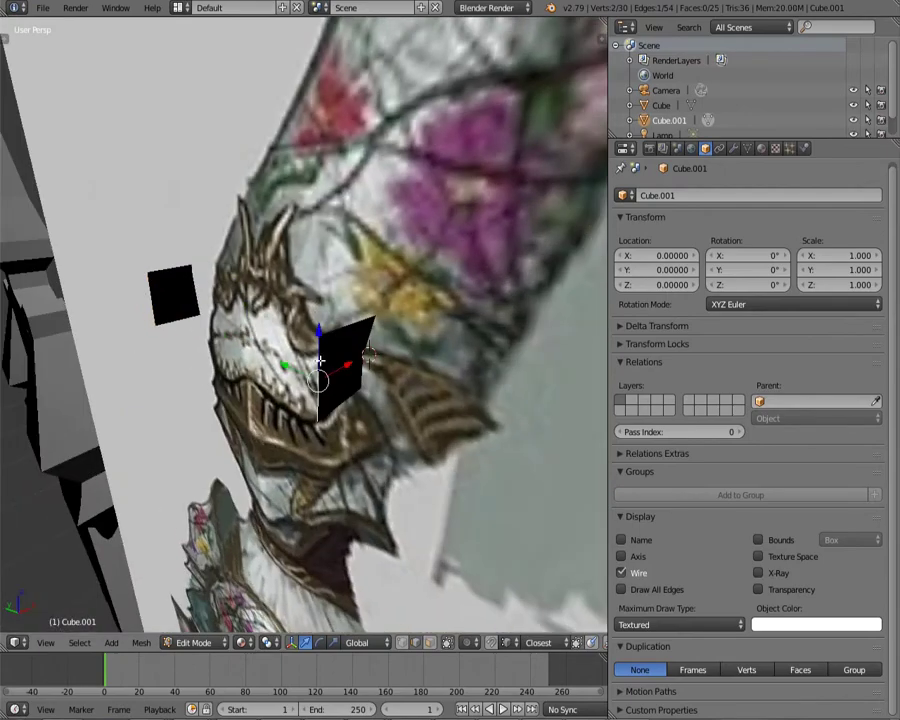
pyautogui.moveTo(154, 324); pyautogui.dragTo(502, 424, button='middle')
pyautogui.keyDown('shift'); pyautogui.rightClick(223, 347); pyautogui.keyUp('shift')
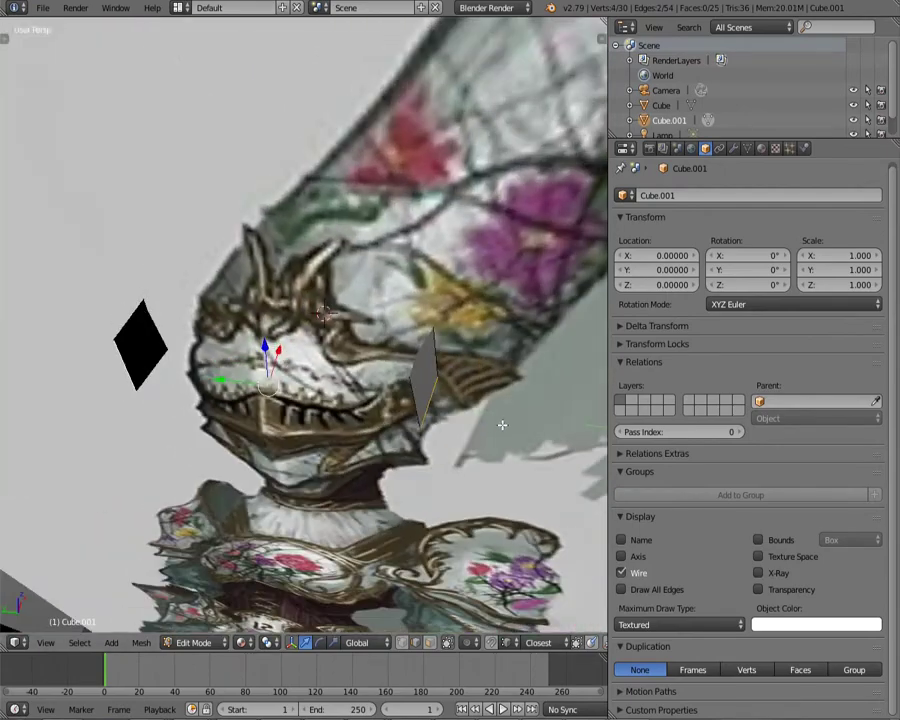
pyautogui.moveTo(374, 344); pyautogui.dragTo(286, 290, button='middle')
# Step: Back in object mode, make the lamp a Sun light with energy 0.500
pyautogui.press('a')
pyautogui.press('Tab')
pyautogui.scroll(-5, 395, 381)
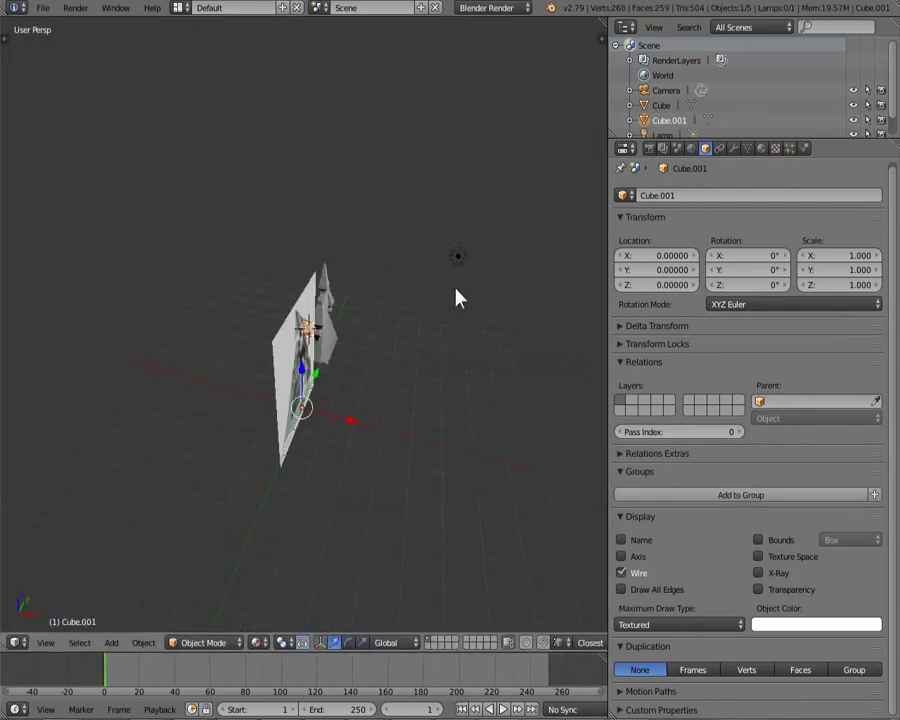
pyautogui.rightClick(457, 256)
pyautogui.click(733, 148)
pyautogui.click(688, 364)
pyautogui.press('Return')
pyautogui.moveTo(705, 394)
pyautogui.mouseDown(button='middle')
pyautogui.moveTo(440, 396)
pyautogui.moveTo(412, 382)
pyautogui.moveTo(476, 360)
pyautogui.moveTo(432, 356)
pyautogui.moveTo(518, 394)
pyautogui.mouseUp(button='middle')
# Step: Rotate the sun lamp around Z and set its light colour
pyautogui.press('r')
pyautogui.press('z')
pyautogui.press('Return')
pyautogui.click(680, 383)
pyautogui.moveTo(540, 320); pyautogui.dragTo(451, 368, button='middle')
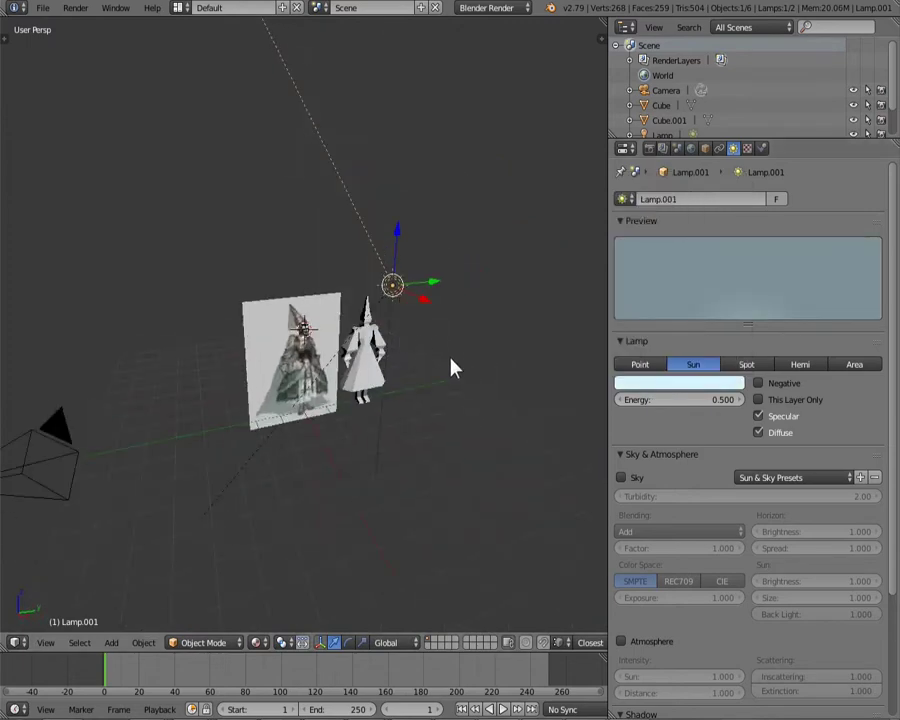
pyautogui.moveTo(560, 295); pyautogui.dragTo(476, 320, button='middle')
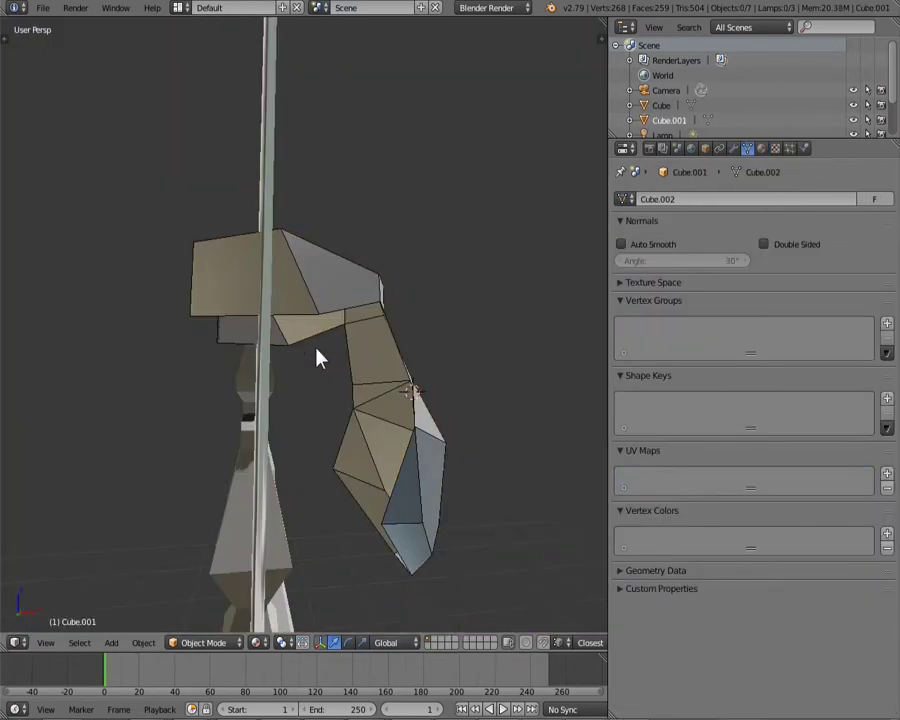
# Step: Enter Edit Mode on the knight mesh and raise the head's top edge upward in Right Ortho
pyautogui.rightClick(338, 307)
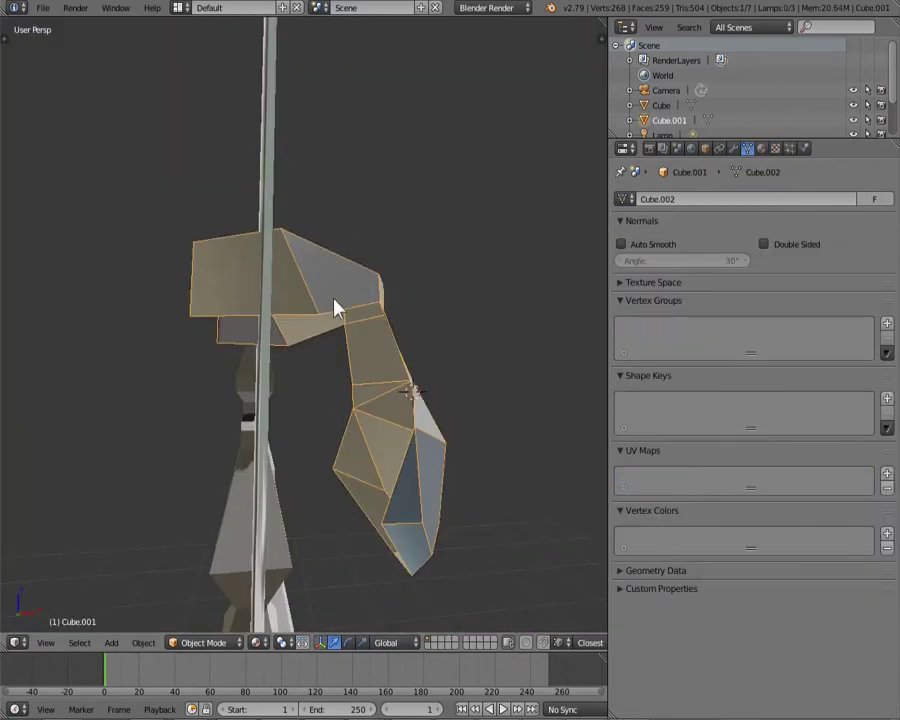
pyautogui.hotkey('ctrl', 'Tab')
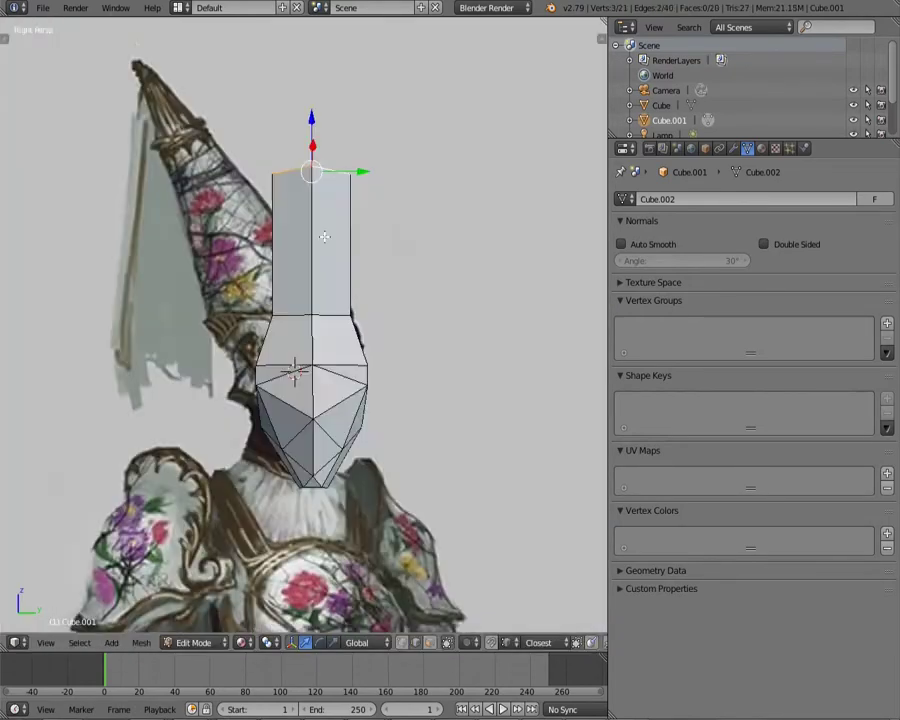
pyautogui.press('KP_5')
pyautogui.press('g')
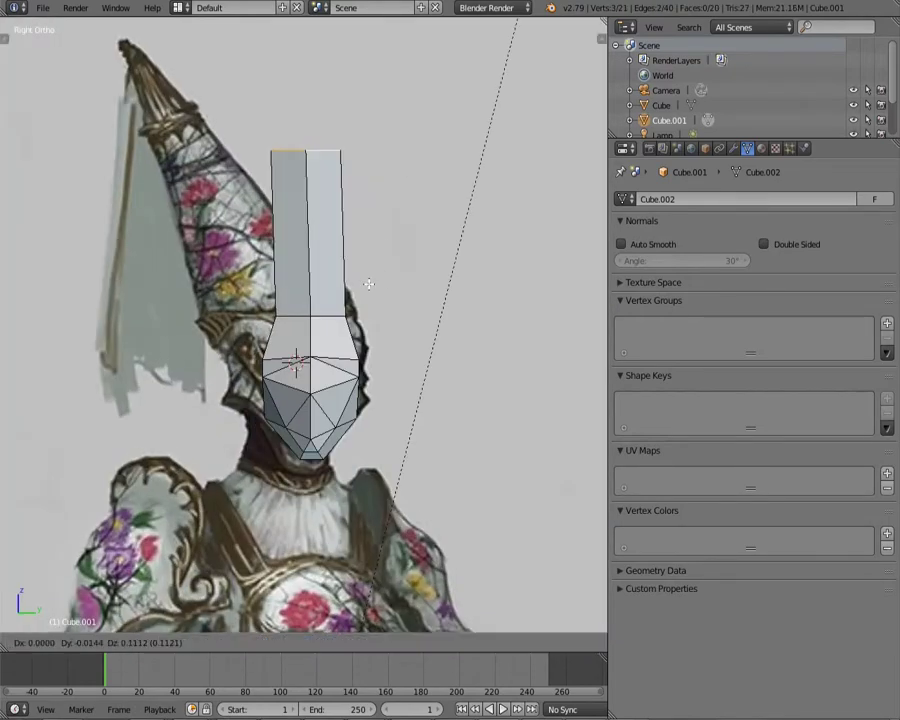
pyautogui.click(385, 150)
# Step: Move the raised column's vertices to start forming the pointed spire
pyautogui.moveTo(402, 203); pyautogui.dragTo(240, 420, button='middle')
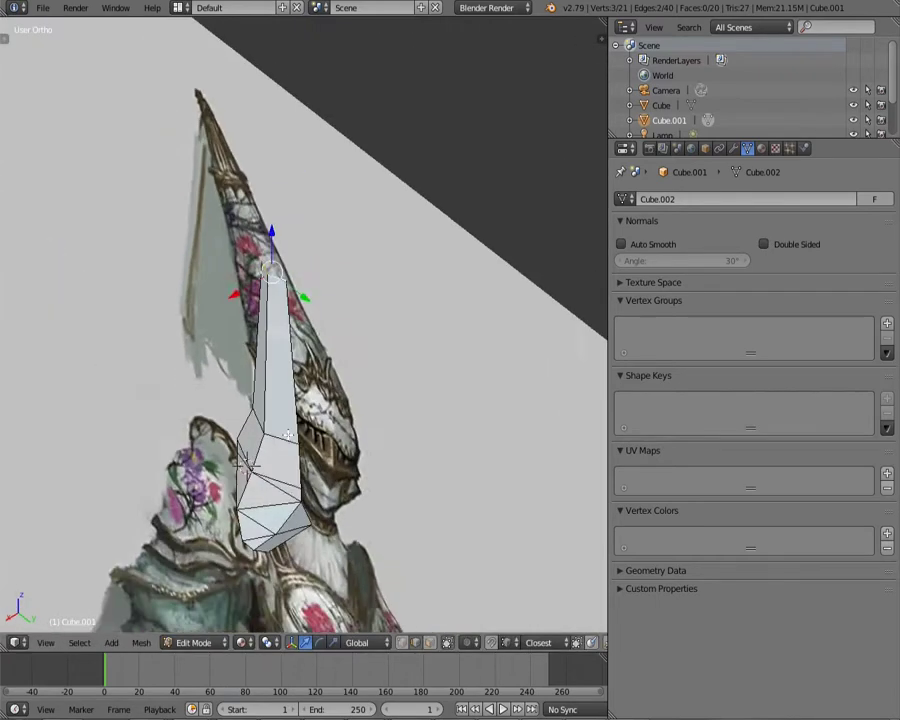
pyautogui.hotkey('ctrl', 'Tab')
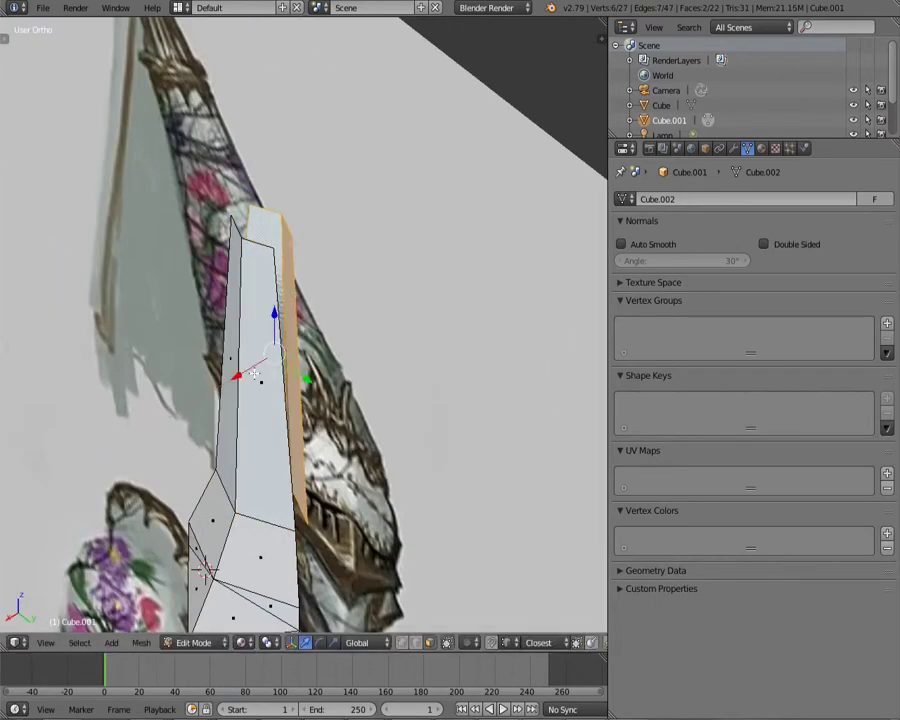
pyautogui.moveTo(255, 372)
pyautogui.mouseDown(button='middle')
pyautogui.moveTo(230, 365)
pyautogui.moveTo(217, 289)
pyautogui.moveTo(262, 346)
pyautogui.moveTo(294, 195)
pyautogui.mouseUp(button='middle')
pyautogui.click(259, 337)
pyautogui.click(220, 210)
pyautogui.moveTo(220, 210); pyautogui.dragTo(312, 360, button='middle')
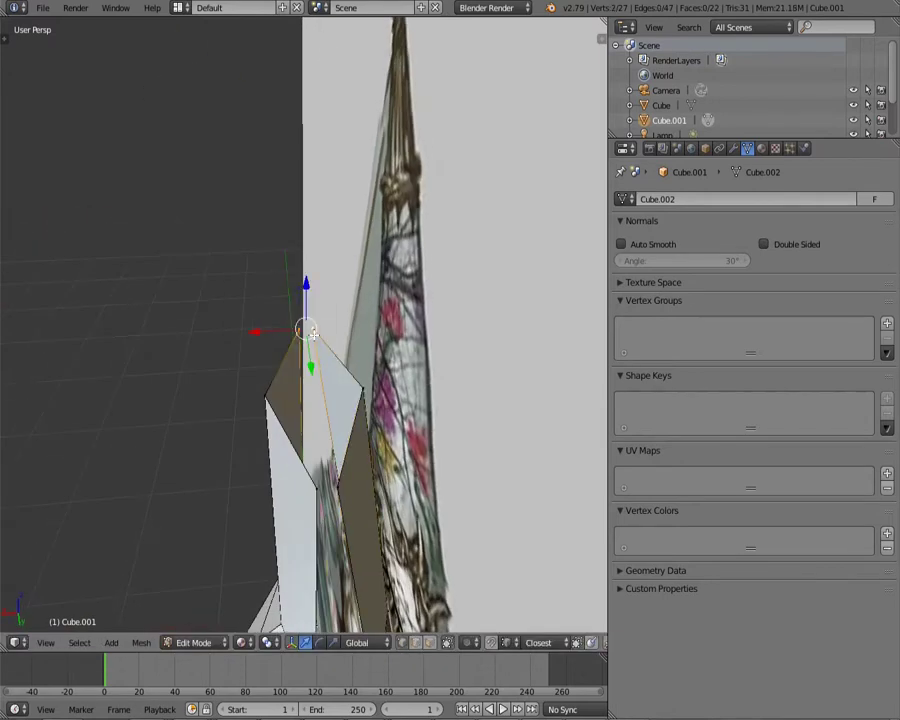
pyautogui.moveTo(342, 486); pyautogui.dragTo(327, 408, button='middle')
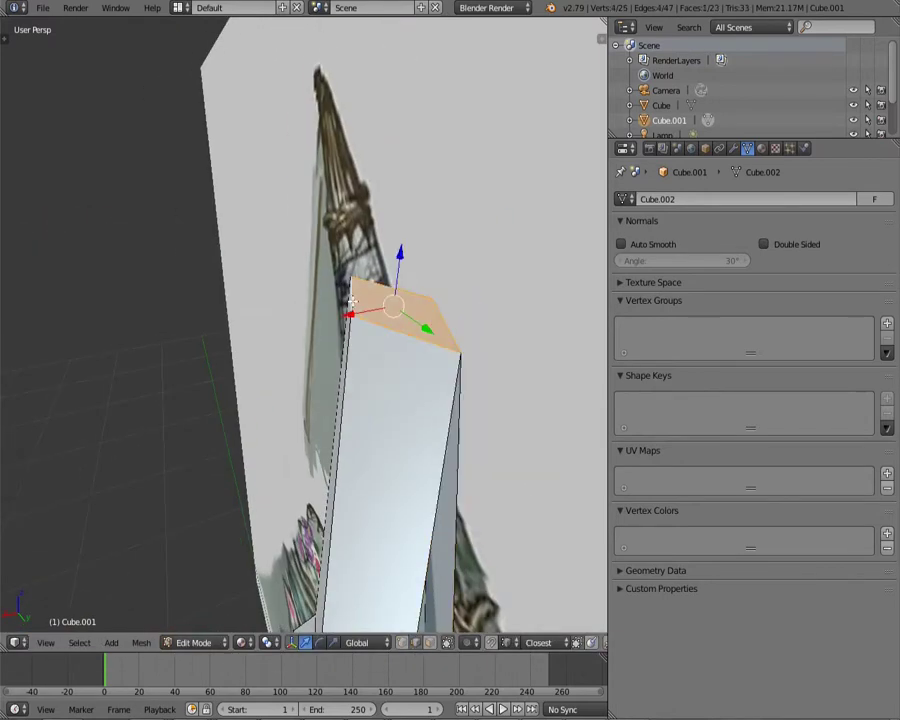
pyautogui.moveTo(352, 300); pyautogui.dragTo(333, 370, button='middle')
# Step: Knife-cut across the spire faces and reposition the spire tip in Right Ortho view
pyautogui.press('k')
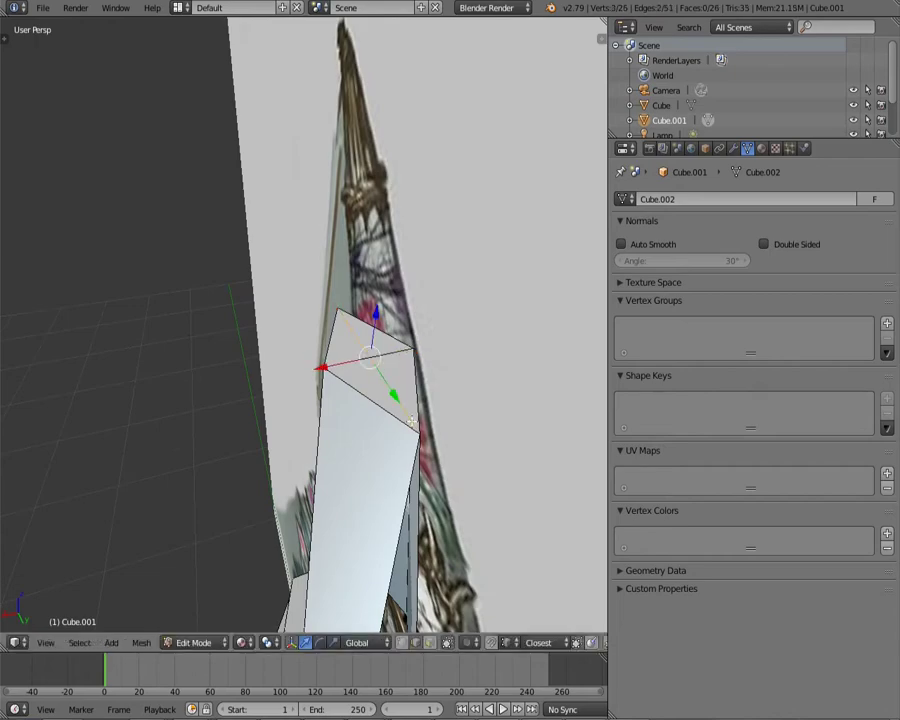
pyautogui.press('KP_3')
pyautogui.click(389, 102)
pyautogui.scroll(-2, 402, 367)
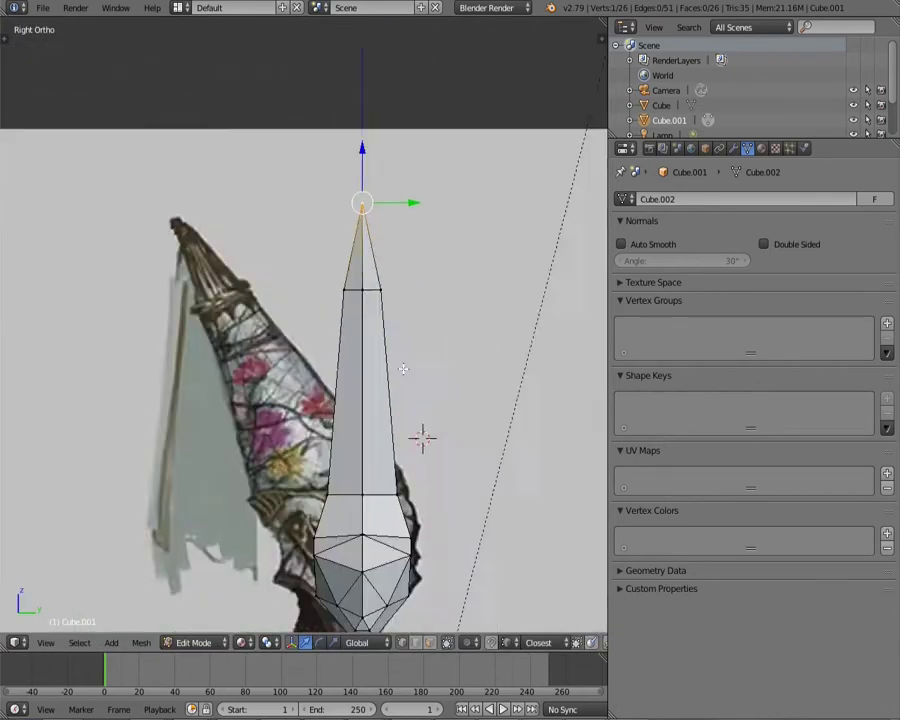
pyautogui.moveTo(402, 367)
pyautogui.mouseDown(button='middle')
pyautogui.moveTo(305, 301)
pyautogui.moveTo(378, 435)
pyautogui.moveTo(348, 312)
pyautogui.moveTo(380, 372)
pyautogui.moveTo(458, 443)
pyautogui.mouseUp(button='middle')
pyautogui.scroll(3, 378, 435)
pyautogui.scroll(-3, 458, 443)
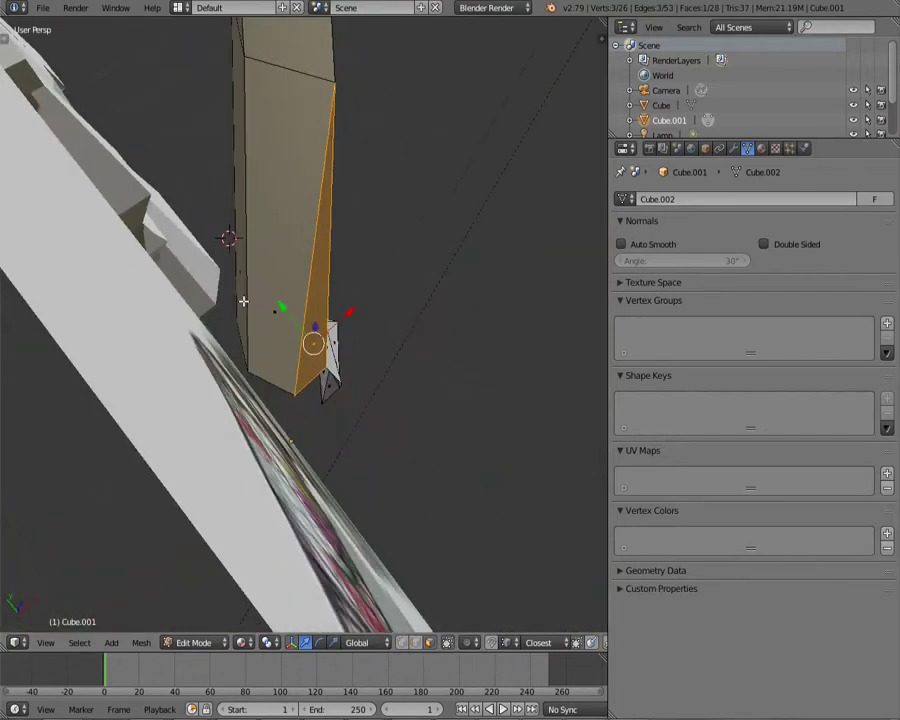
# Step: Scale the spire side along Y and move its vertices to taper it
pyautogui.press('s')
pyautogui.press('y')
pyautogui.moveTo(285, 358); pyautogui.dragTo(277, 441, button='middle')
pyautogui.press('g')
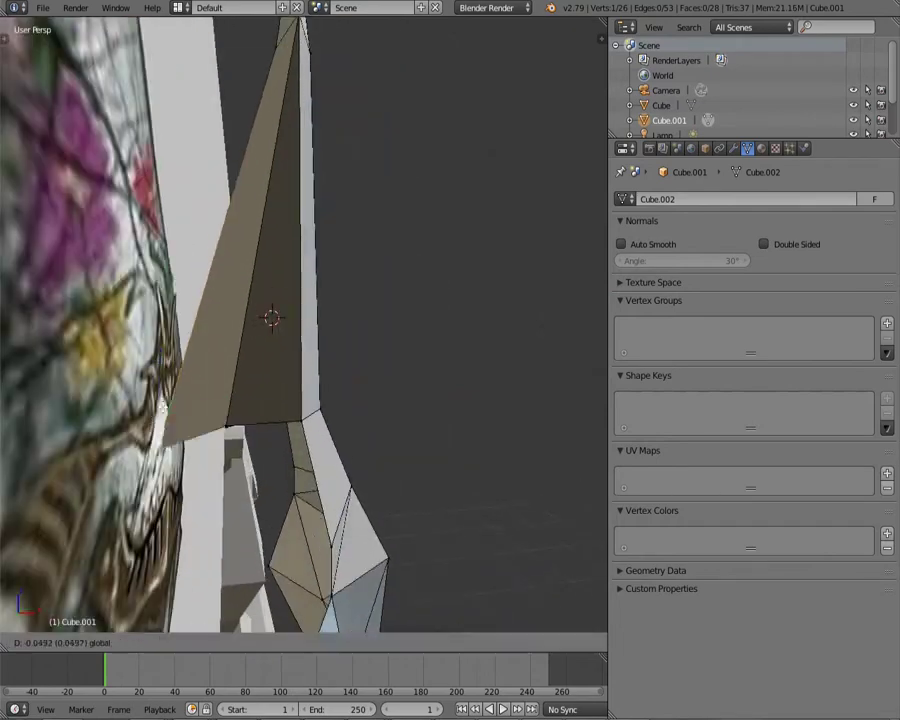
pyautogui.click(199, 408)
# Step: Change the selection mode and adjust the spire vertices to match the conical hat
pyautogui.hotkey('ctrl', 'Tab')
pyautogui.click(345, 302)
pyautogui.moveTo(352, 315); pyautogui.dragTo(464, 344, button='middle')
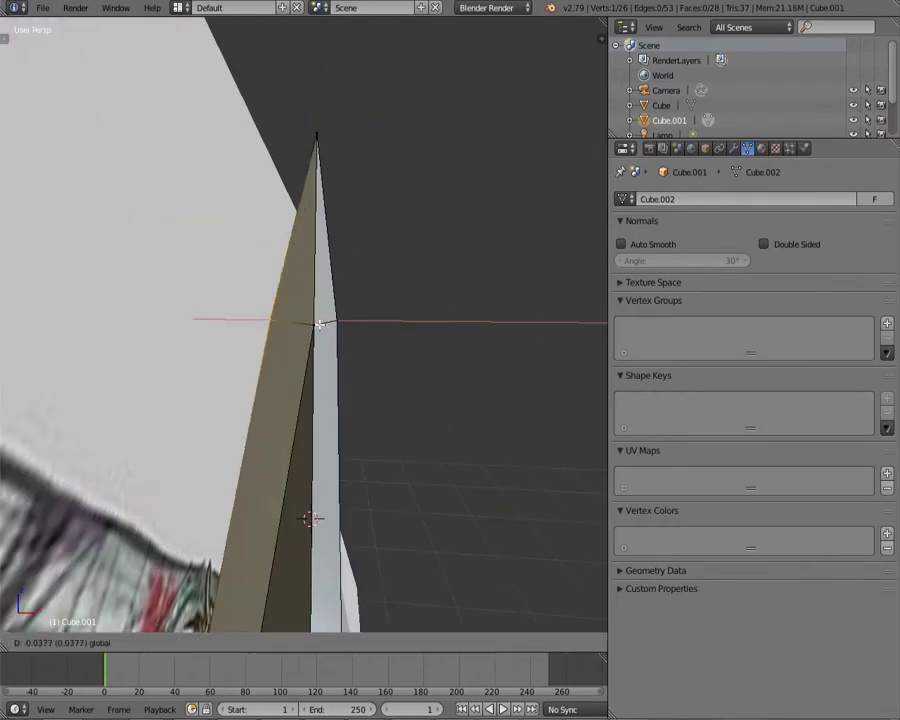
pyautogui.click(350, 133)
pyautogui.moveTo(350, 133); pyautogui.dragTo(360, 225, button='middle')
# Step: Switch to face selection, pick the spire top, then deselect all and face the front reference
pyautogui.hotkey('ctrl', 'Tab')
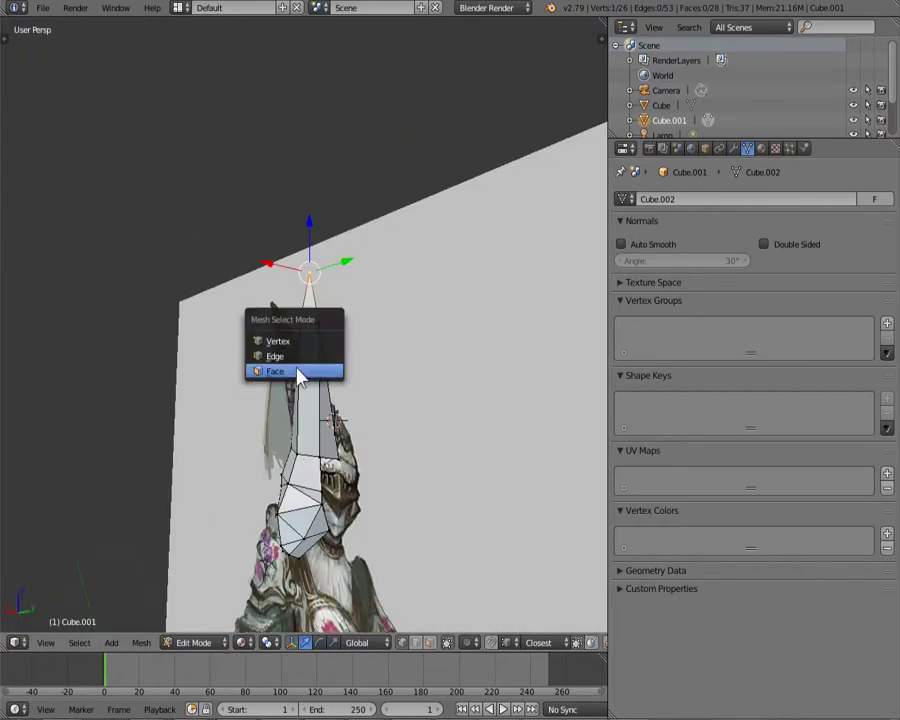
pyautogui.click(297, 372)
pyautogui.moveTo(297, 372)
pyautogui.mouseDown(button='middle')
pyautogui.moveTo(326, 300)
pyautogui.moveTo(321, 436)
pyautogui.moveTo(311, 466)
pyautogui.moveTo(319, 338)
pyautogui.mouseUp(button='middle')
pyautogui.rightClick(317, 298)
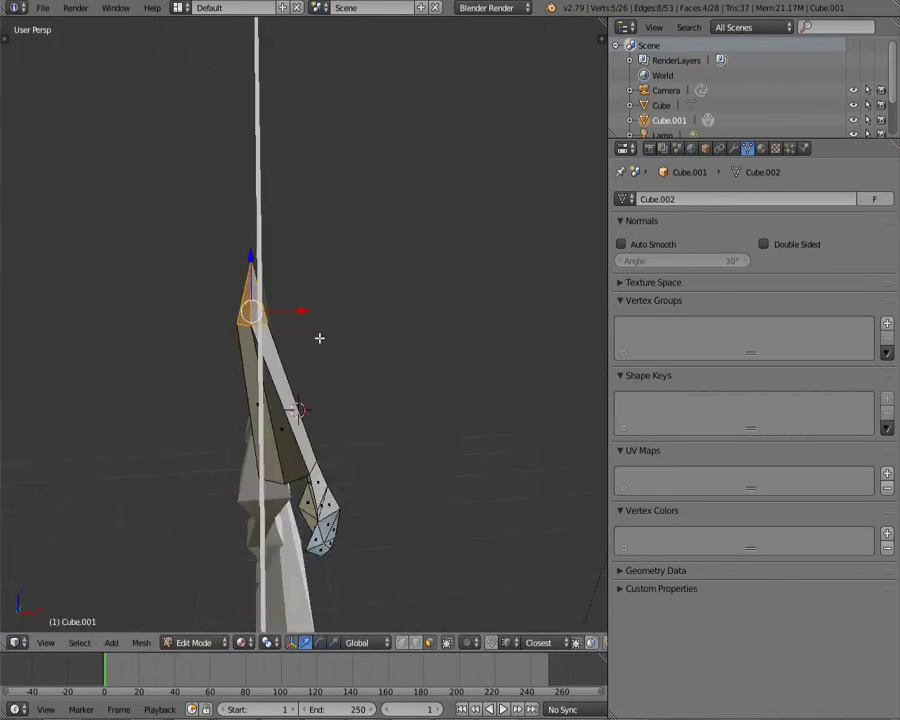
pyautogui.click(360, 219)
pyautogui.press('a')
pyautogui.moveTo(360, 219)
pyautogui.mouseDown(button='middle')
pyautogui.moveTo(320, 330)
pyautogui.moveTo(348, 426)
pyautogui.mouseUp(button='middle')
pyautogui.scroll(3, 348, 426)
pyautogui.scroll(-2, 566, 144)
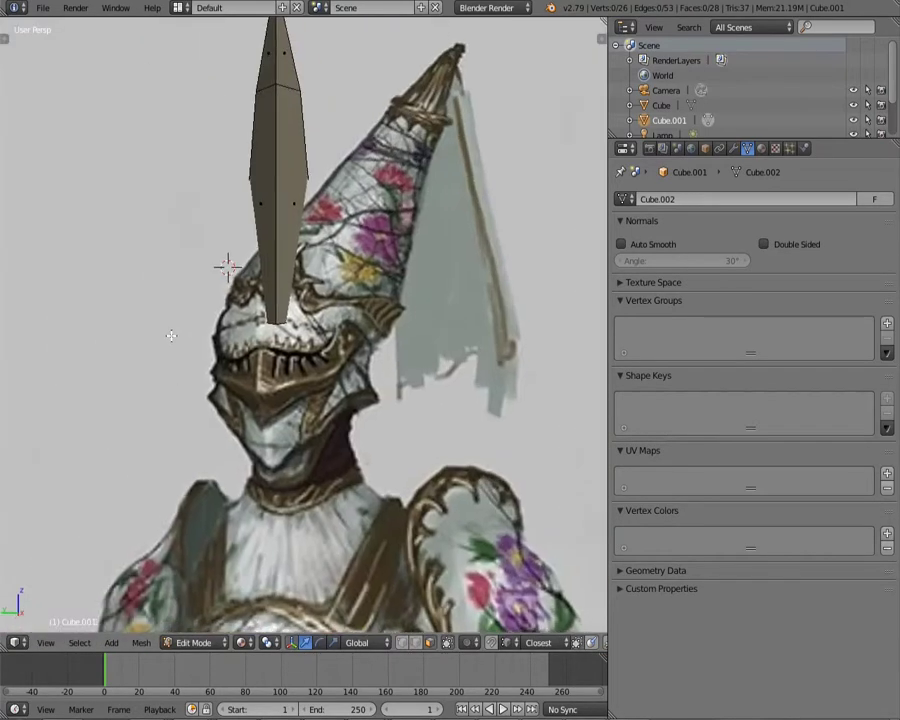
pyautogui.moveTo(171, 336); pyautogui.dragTo(330, 330, button='middle')
pyautogui.scroll(2, 330, 330)
pyautogui.scroll(-1, 450, 411)
# Step: Select the helmet's two side vertices and extrude new vertices from its lower edge
pyautogui.rightClick(242, 357)
pyautogui.keyDown('shift'); pyautogui.rightClick(426, 356); pyautogui.keyUp('shift')
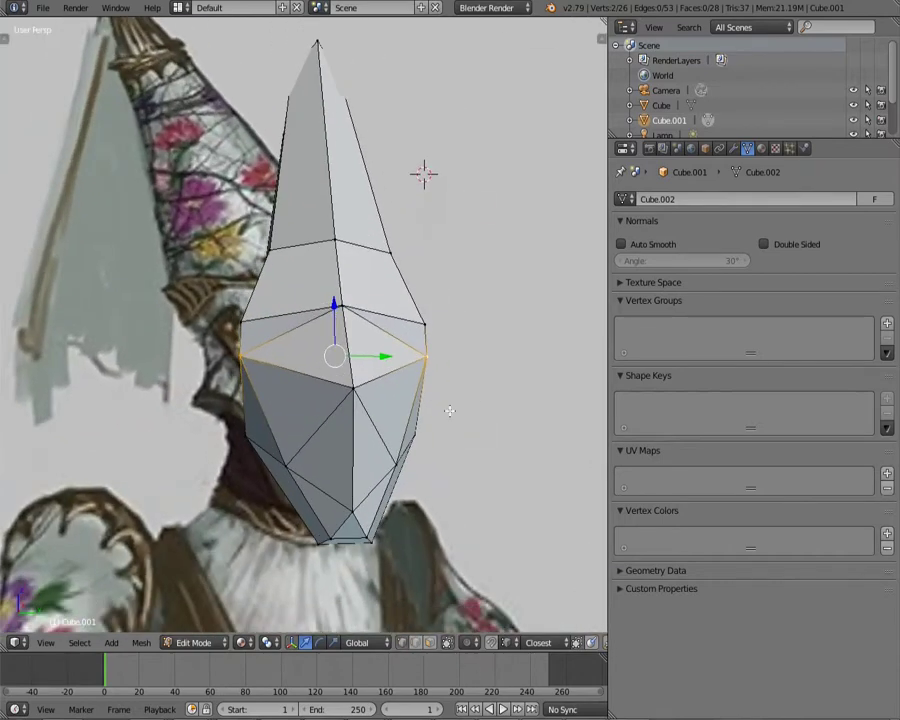
pyautogui.press('KP_3')
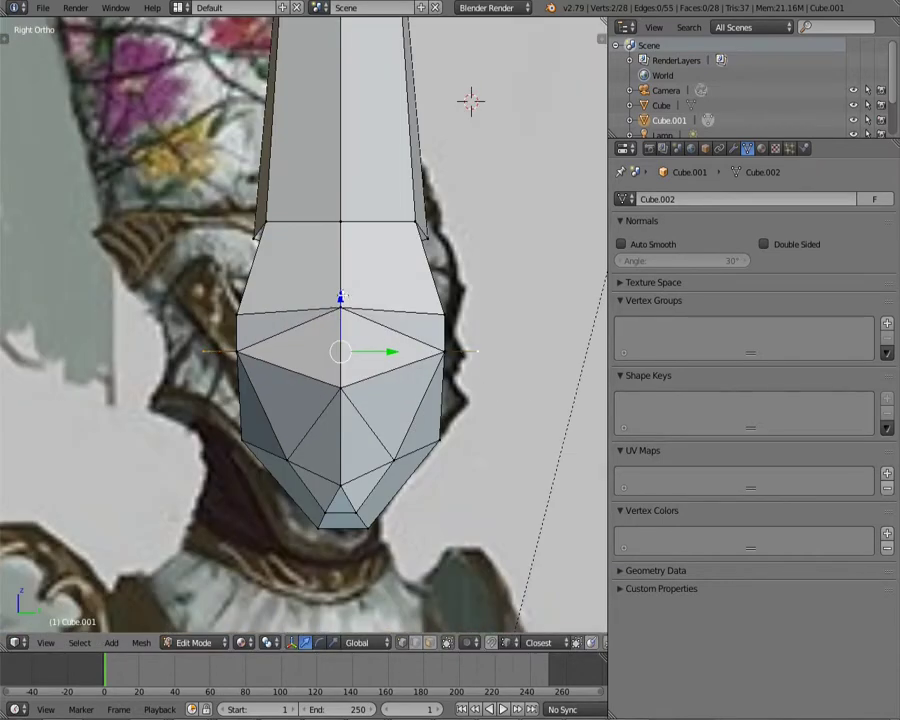
pyautogui.moveTo(340, 360); pyautogui.dragTo(365, 380, button='middle')
pyautogui.moveTo(289, 384)
pyautogui.mouseDown(button='middle')
pyautogui.moveTo(245, 408)
pyautogui.moveTo(376, 384)
pyautogui.moveTo(400, 442)
pyautogui.moveTo(343, 515)
pyautogui.moveTo(289, 392)
pyautogui.moveTo(366, 370)
pyautogui.moveTo(481, 394)
pyautogui.moveTo(482, 386)
pyautogui.moveTo(372, 294)
pyautogui.moveTo(201, 382)
pyautogui.moveTo(416, 386)
pyautogui.moveTo(363, 388)
pyautogui.mouseUp(button='middle')
pyautogui.press('e')
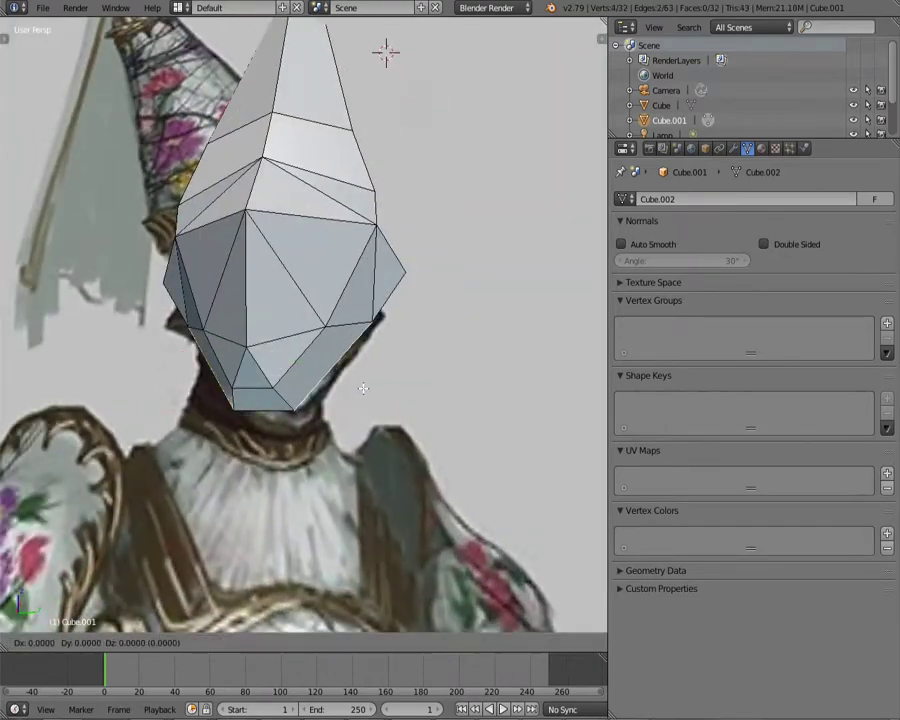
pyautogui.moveTo(432, 458)
pyautogui.mouseDown(button='middle')
pyautogui.moveTo(246, 428)
pyautogui.moveTo(300, 430)
pyautogui.moveTo(288, 360)
pyautogui.mouseUp(button='middle')
# Step: Move the extruded vertices down along Z, then along X over the face
pyautogui.press('g')
pyautogui.press('z')
pyautogui.moveTo(484, 435)
pyautogui.mouseDown(button='middle')
pyautogui.moveTo(300, 400)
pyautogui.moveTo(153, 389)
pyautogui.moveTo(262, 374)
pyautogui.moveTo(262, 344)
pyautogui.mouseUp(button='middle')
pyautogui.press('g')
pyautogui.press('x')
pyautogui.click(153, 389)
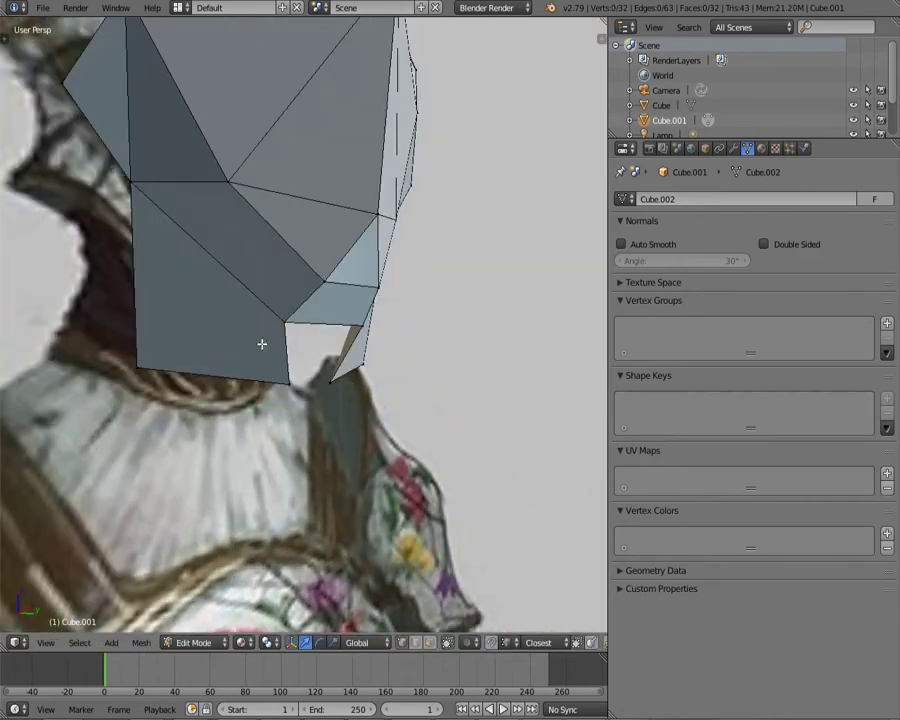
# Step: Knife-cut a new edge across the helmet face and add a second vertex to the selection
pyautogui.moveTo(147, 359); pyautogui.dragTo(422, 281, button='middle')
pyautogui.click(252, 329)
pyautogui.press('Return')
pyautogui.press('KP_3')
pyautogui.scroll(-2, 340, 406)
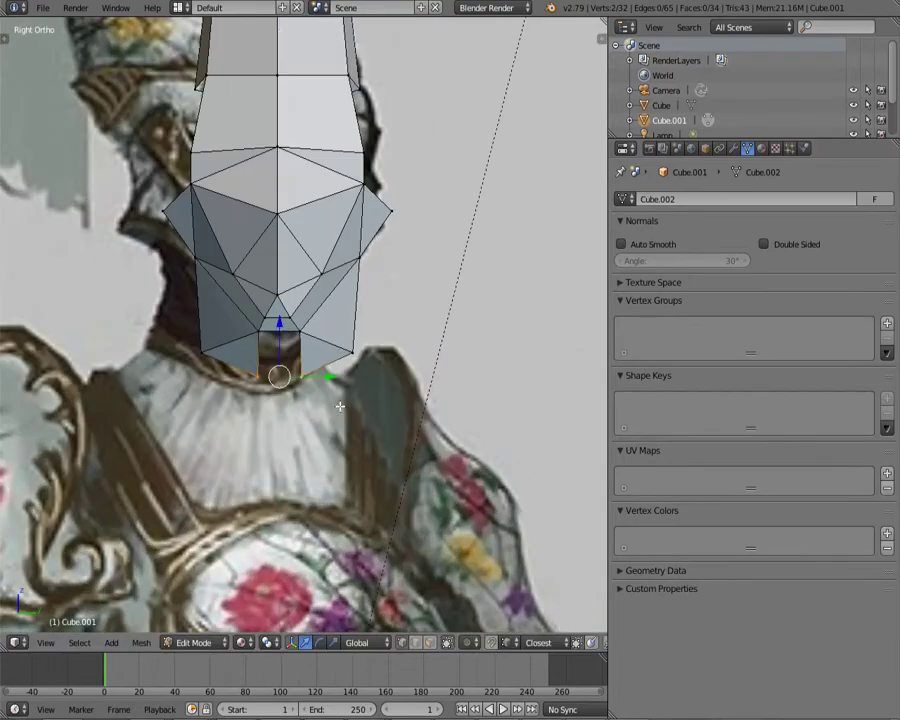
pyautogui.keyDown('shift'); pyautogui.rightClick(341, 365); pyautogui.keyUp('shift')
pyautogui.moveTo(341, 365)
pyautogui.mouseDown(button='middle')
pyautogui.moveTo(254, 390)
pyautogui.moveTo(228, 418)
pyautogui.moveTo(247, 445)
pyautogui.mouseUp(button='middle')
# Step: Select the whole mesh and remove duplicate vertices with Merge
pyautogui.click(268, 404)
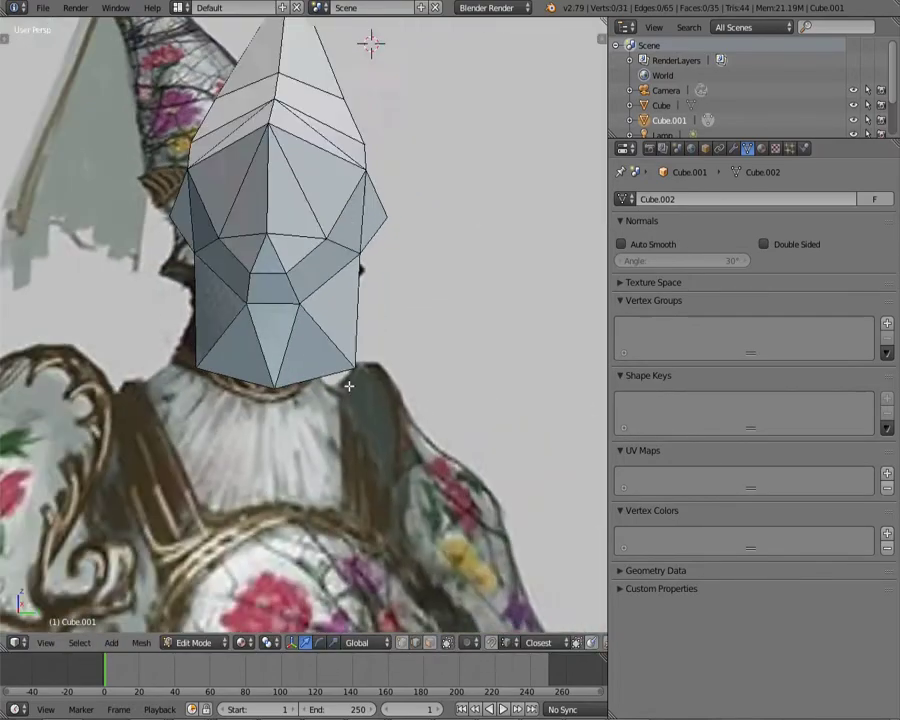
pyautogui.press('a')
pyautogui.press('space')
pyautogui.write('Merg')
pyautogui.press('Return')
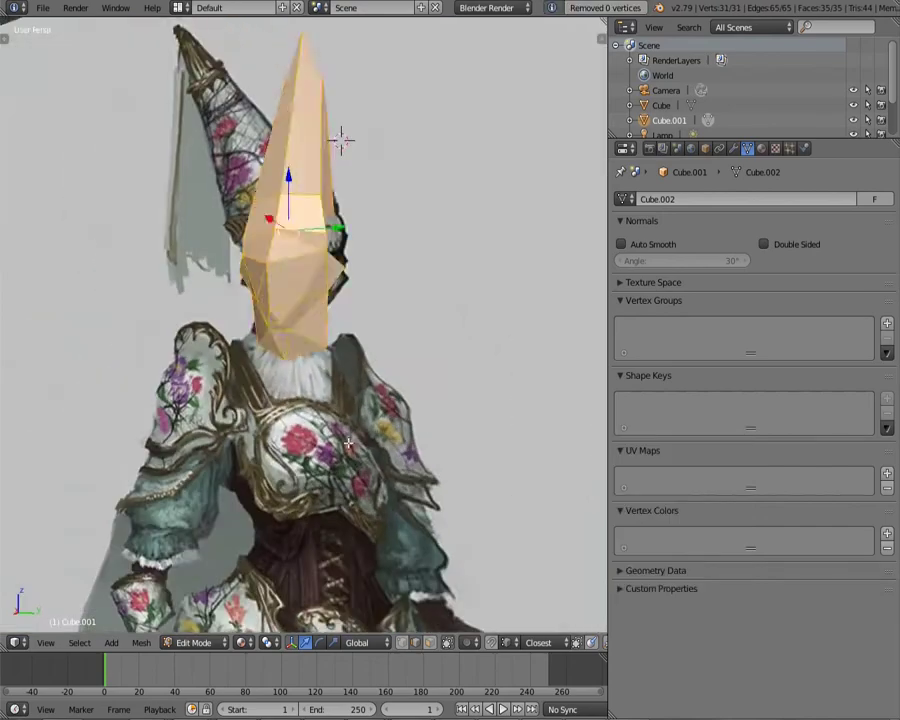
# Step: Scale the selected helmet vertices along the X axis to spread the new panels
pyautogui.moveTo(340, 136)
pyautogui.mouseDown(button='middle')
pyautogui.moveTo(216, 252)
pyautogui.moveTo(352, 260)
pyautogui.moveTo(414, 357)
pyautogui.moveTo(331, 262)
pyautogui.mouseUp(button='middle')
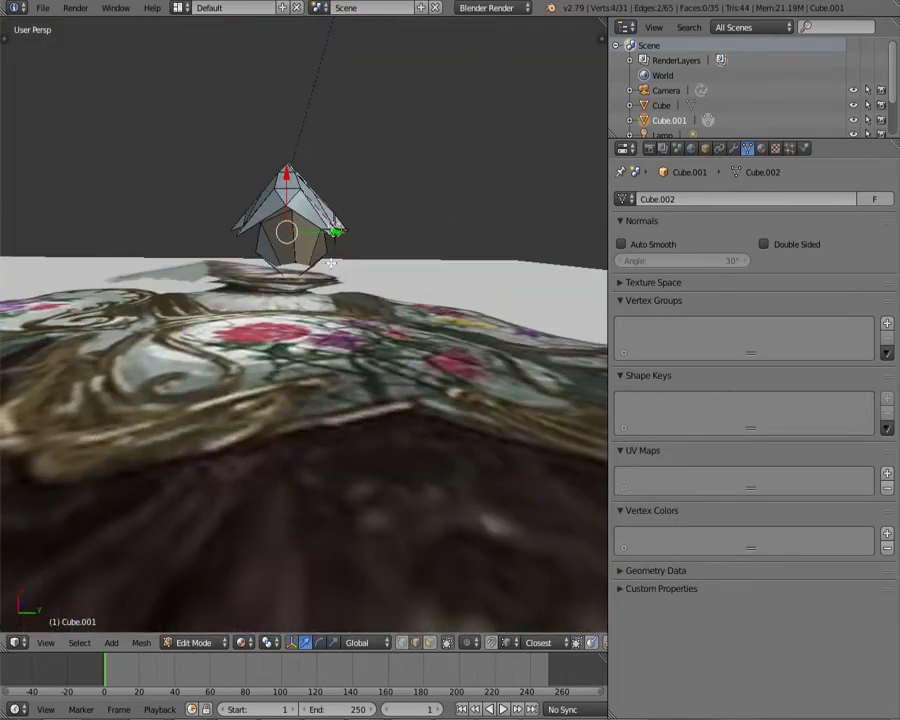
pyautogui.moveTo(288, 292); pyautogui.dragTo(260, 310, button='middle')
pyautogui.press('g')
pyautogui.scroll(4, 250, 320)
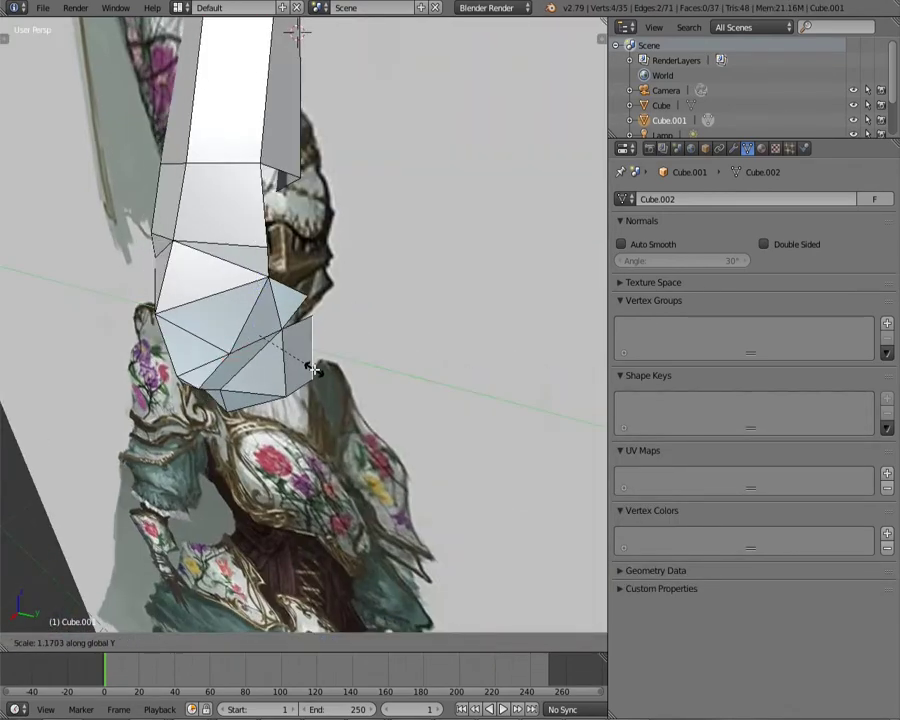
pyautogui.press('g')
pyautogui.press('Escape')
pyautogui.press('s')
pyautogui.press('Escape')
pyautogui.moveTo(344, 352); pyautogui.dragTo(247, 358, button='middle')
pyautogui.press('s')
pyautogui.press('x')
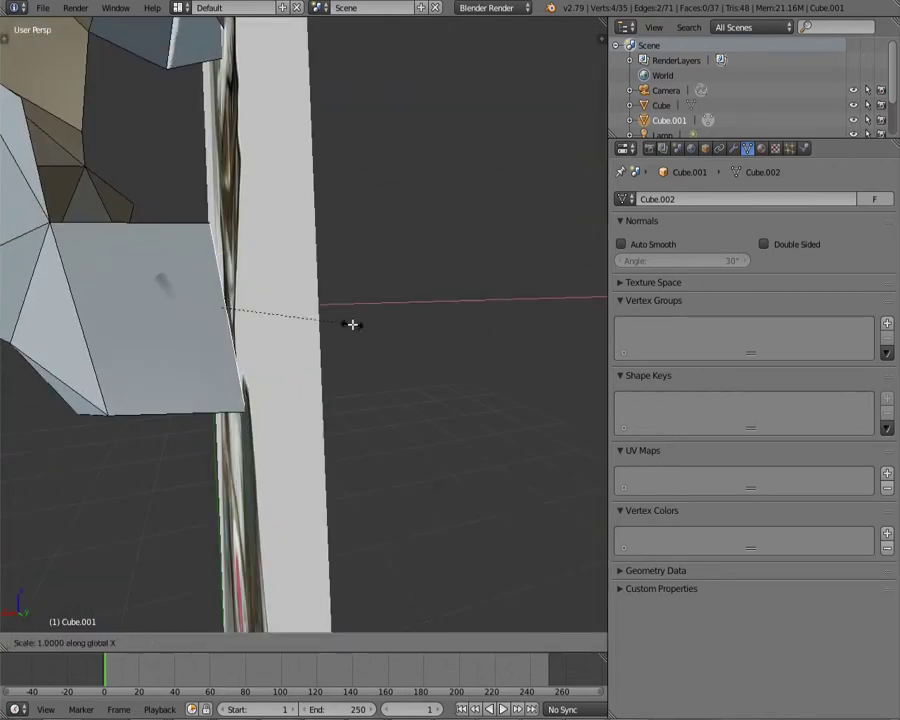
pyautogui.moveTo(190, 304); pyautogui.dragTo(344, 335, button='middle')
# Step: Finish the vertex move, switch to edge selection and select part of the helmet's lower edge
pyautogui.press('Escape')
pyautogui.moveTo(383, 376); pyautogui.dragTo(248, 352, button='middle')
pyautogui.hotkey('ctrl', 'Tab')
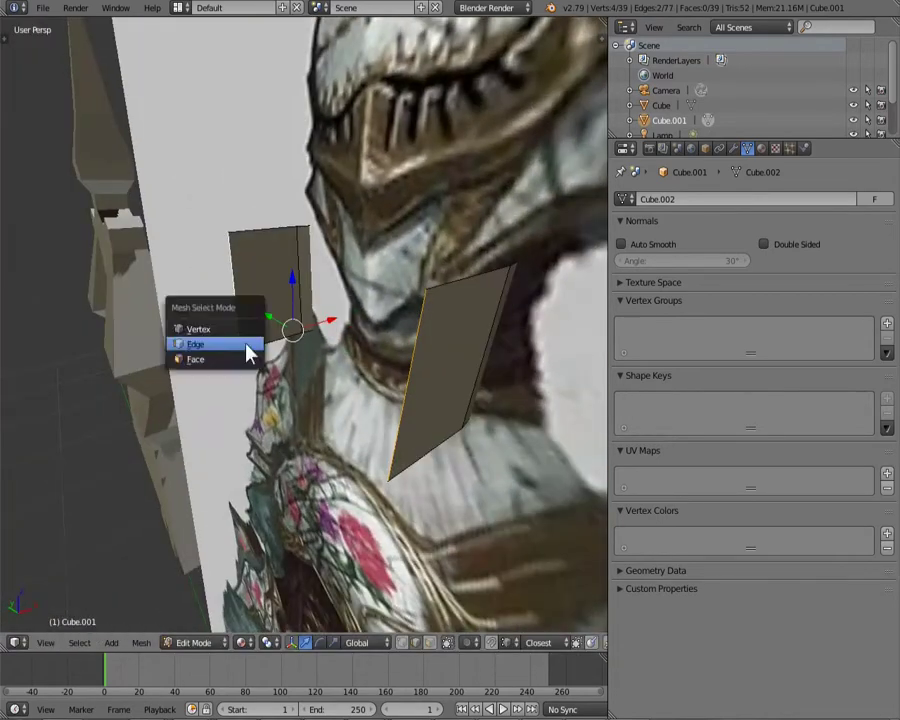
pyautogui.click(403, 469)
pyautogui.moveTo(403, 469); pyautogui.dragTo(311, 377, button='middle')
pyautogui.hotkey('ctrl', 'Tab')
pyautogui.click(311, 377)
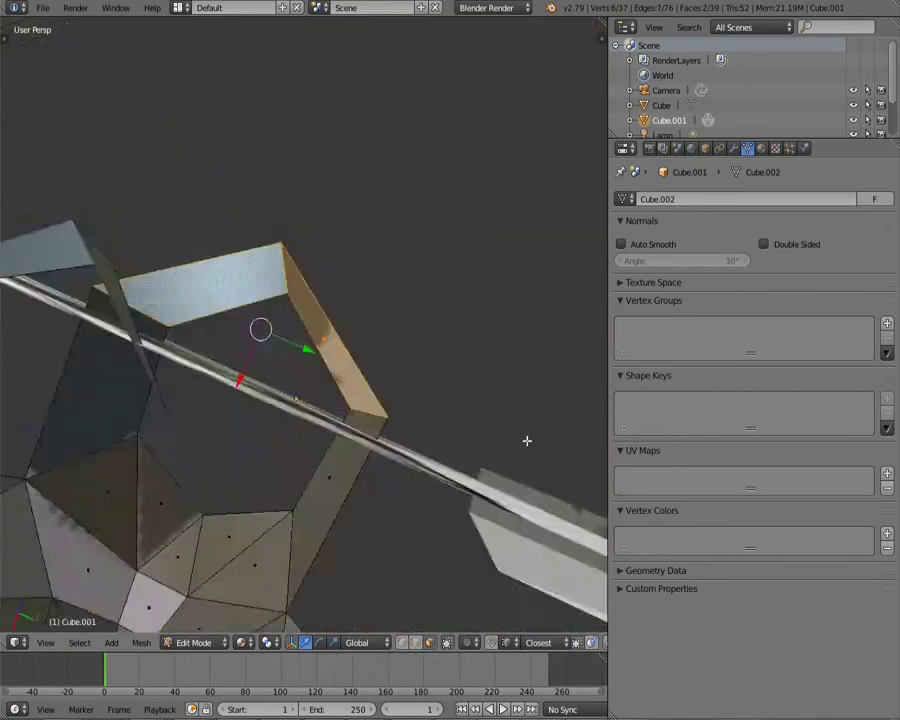
# Step: Select a helmet vertex in vertex mode, then switch to face selection
pyautogui.moveTo(526, 438); pyautogui.dragTo(401, 449, button='middle')
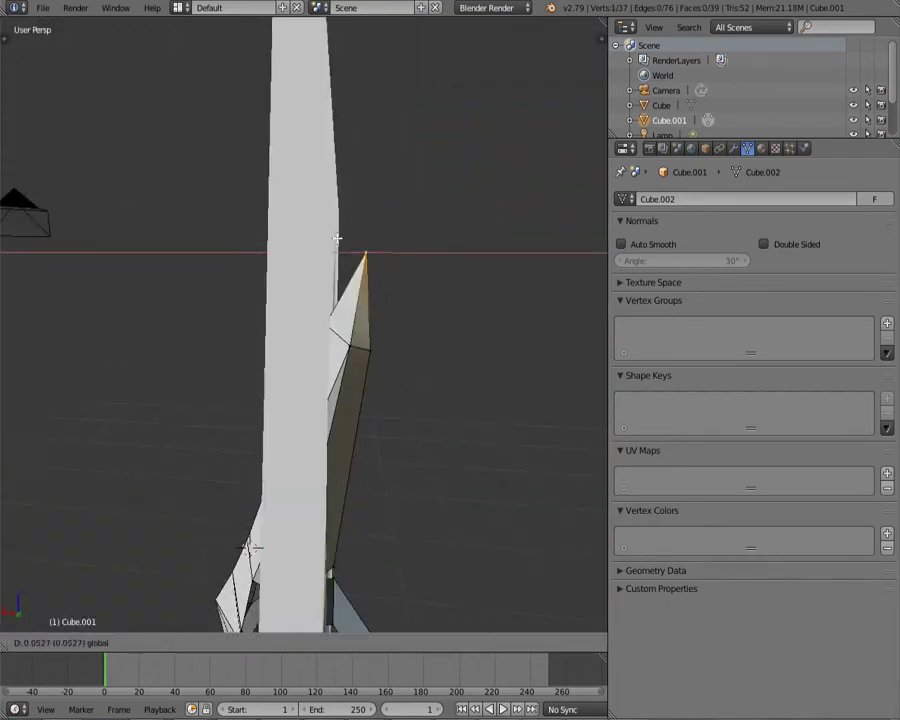
pyautogui.moveTo(371, 347)
pyautogui.mouseDown(button='middle')
pyautogui.moveTo(237, 90)
pyautogui.moveTo(257, 450)
pyautogui.mouseUp(button='middle')
pyautogui.hotkey('ctrl', 'Tab')
pyautogui.click(257, 450)
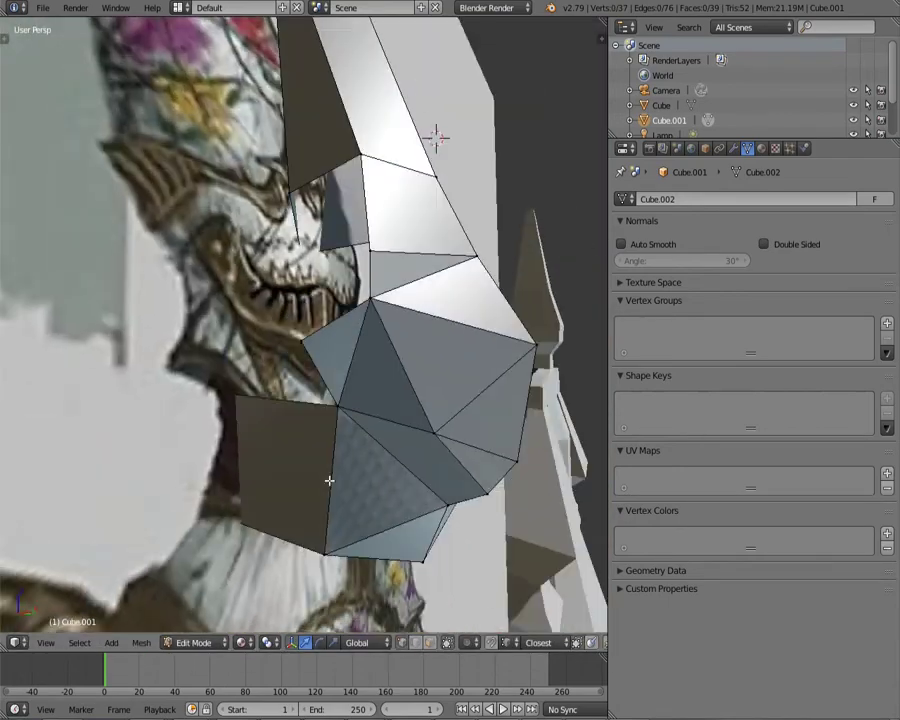
pyautogui.rightClick(369, 418)
pyautogui.moveTo(327, 478)
pyautogui.mouseDown(button='middle')
pyautogui.moveTo(345, 384)
pyautogui.moveTo(293, 468)
pyautogui.moveTo(382, 470)
pyautogui.moveTo(374, 391)
pyautogui.moveTo(293, 448)
pyautogui.mouseUp(button='middle')
pyautogui.hotkey('ctrl', 'Tab')
pyautogui.click(382, 464)
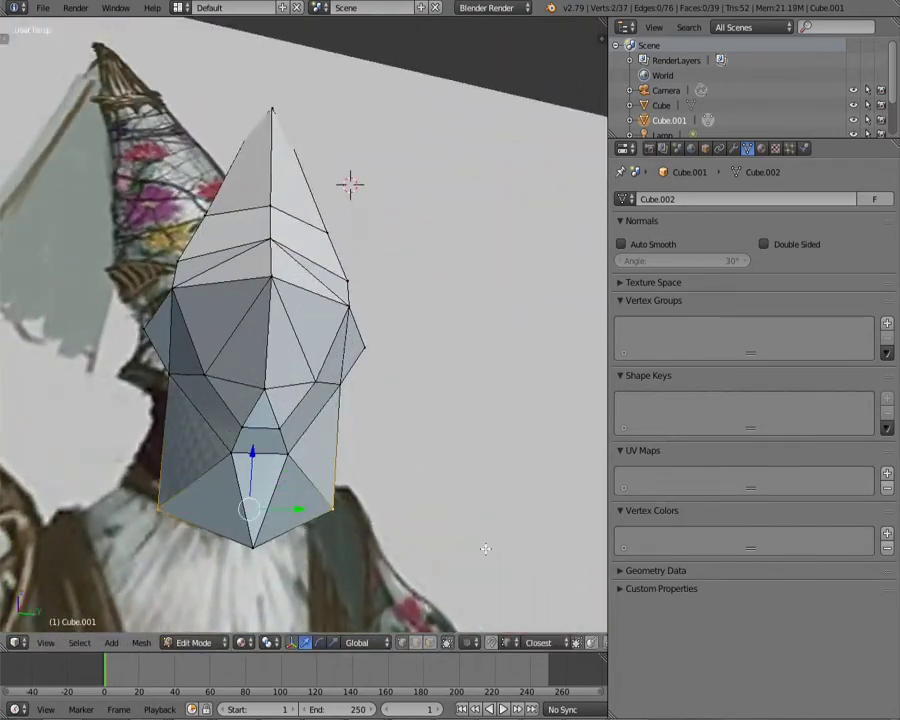
# Step: Select two vertices below the helmet and scale them to shape the new face
pyautogui.moveTo(485, 549)
pyautogui.mouseDown(button='middle')
pyautogui.moveTo(197, 494)
pyautogui.moveTo(213, 161)
pyautogui.moveTo(394, 263)
pyautogui.mouseUp(button='middle')
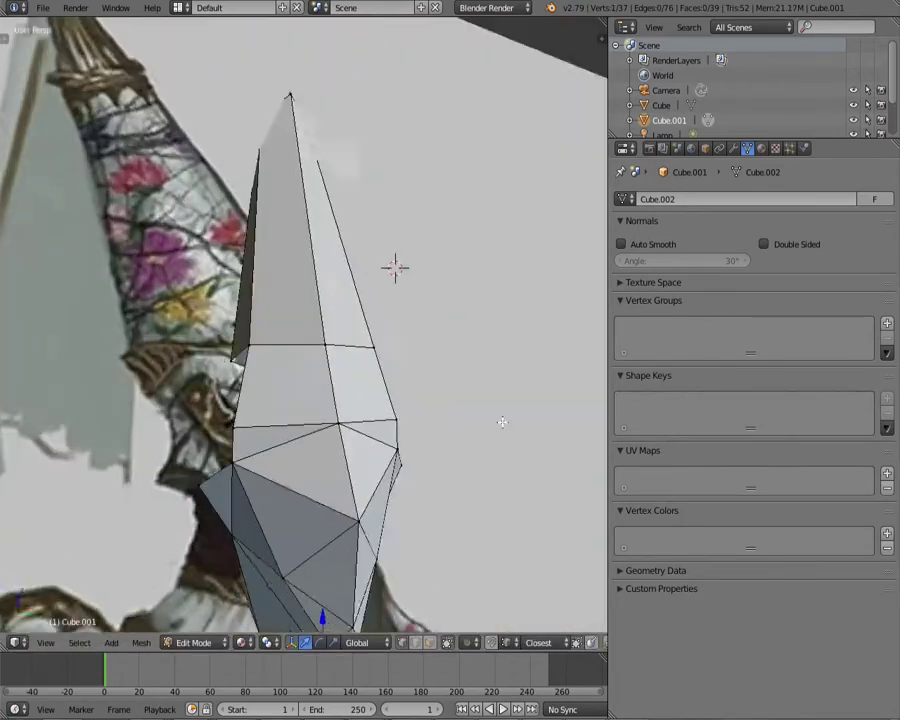
pyautogui.hotkey('ctrl', 'Tab')
pyautogui.click(346, 300)
pyautogui.moveTo(346, 300); pyautogui.dragTo(480, 318, button='middle')
pyautogui.keyDown('shift'); pyautogui.rightClick(480, 318); pyautogui.keyUp('shift')
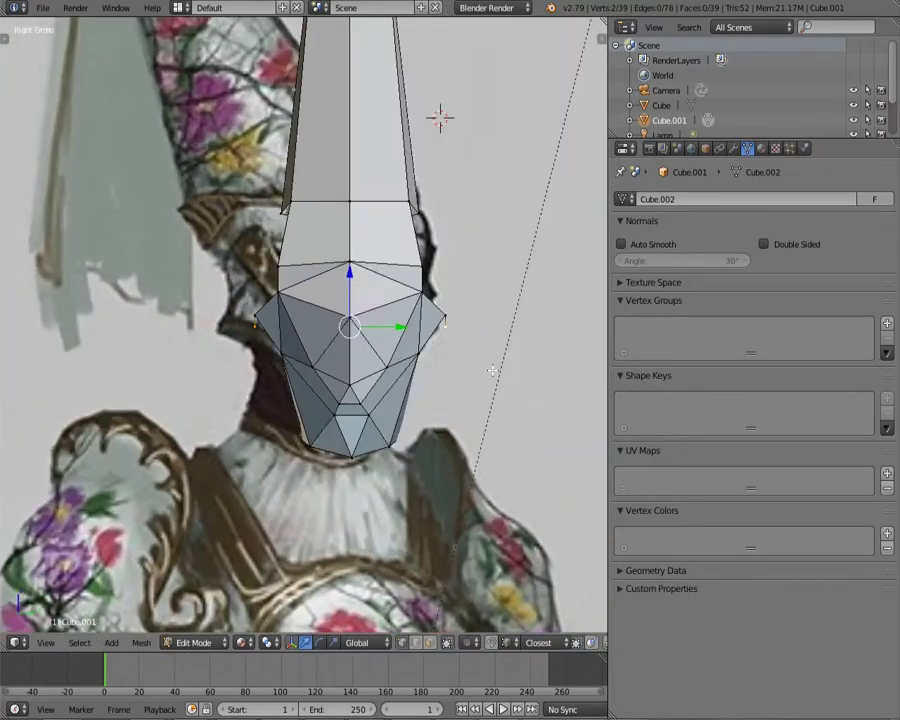
pyautogui.scroll(3, 492, 370)
pyautogui.press('s')
pyautogui.moveTo(532, 402)
pyautogui.mouseDown(button='middle')
pyautogui.moveTo(250, 344)
pyautogui.moveTo(316, 319)
pyautogui.mouseUp(button='middle')
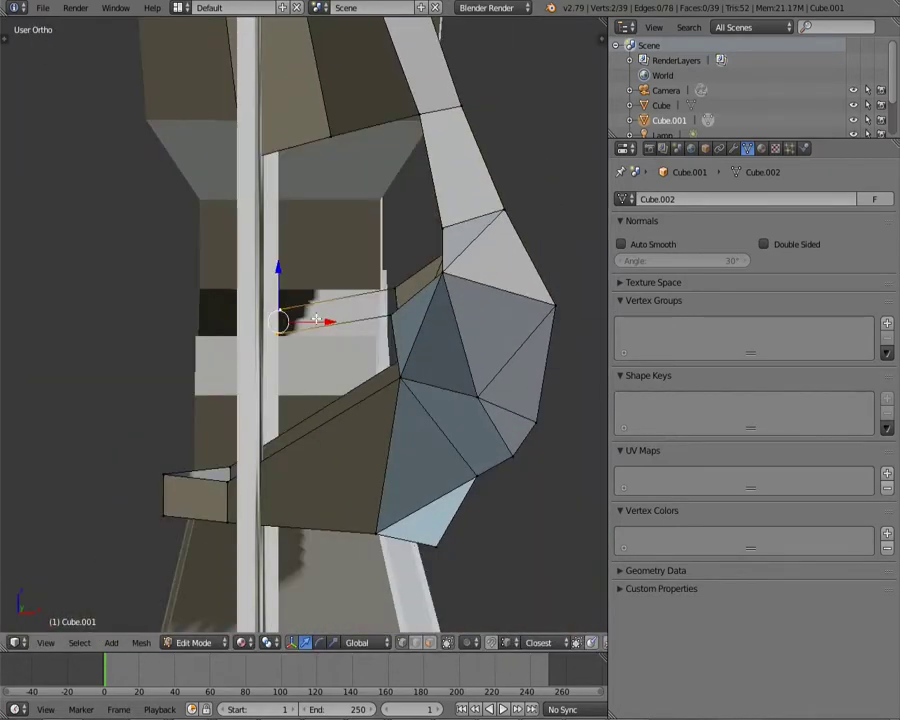
pyautogui.click(310, 274)
# Step: Move a vertex on the helmet's lower edge along X toward the neck
pyautogui.moveTo(310, 274); pyautogui.dragTo(390, 314, button='middle')
pyautogui.scroll(3, 390, 314)
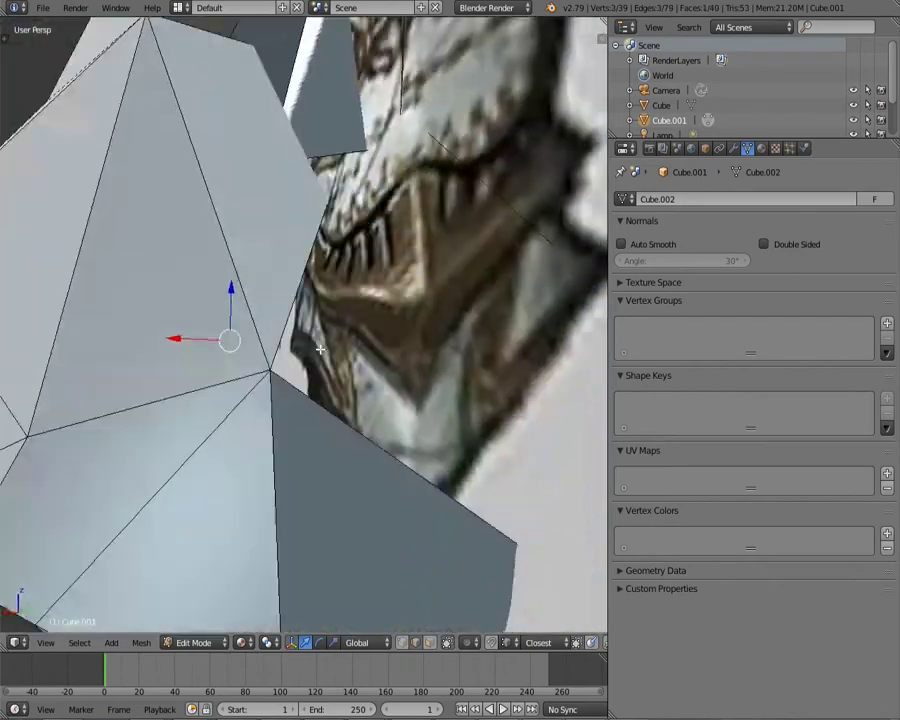
pyautogui.moveTo(226, 336)
pyautogui.mouseDown(button='middle')
pyautogui.moveTo(269, 331)
pyautogui.moveTo(382, 352)
pyautogui.moveTo(424, 147)
pyautogui.moveTo(272, 380)
pyautogui.mouseUp(button='middle')
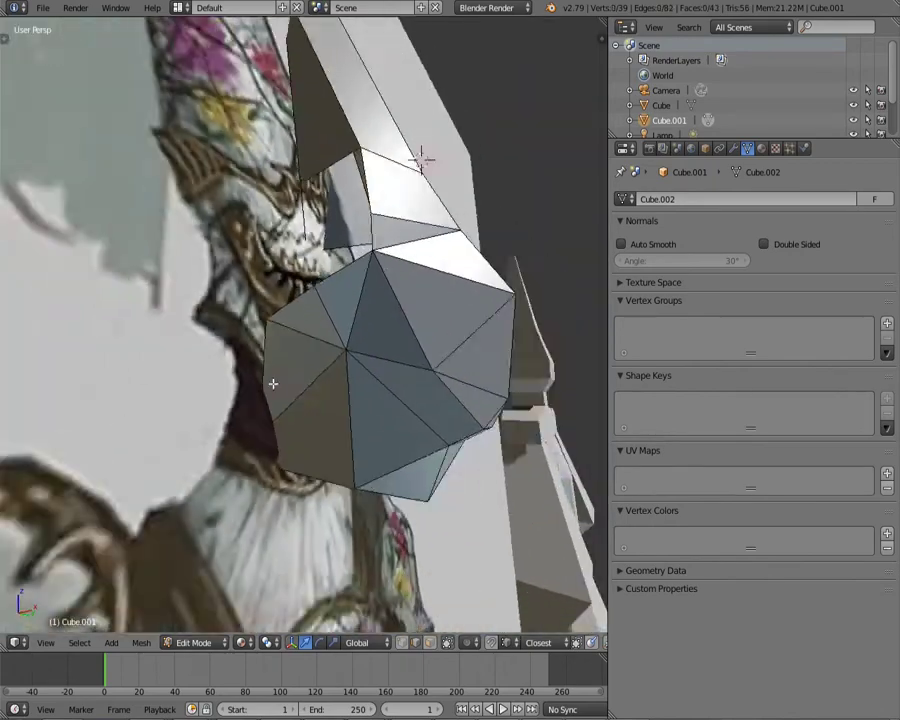
pyautogui.scroll(4, 172, 424)
pyautogui.moveTo(172, 424)
pyautogui.mouseDown(button='middle')
pyautogui.moveTo(221, 331)
pyautogui.moveTo(454, 322)
pyautogui.moveTo(231, 301)
pyautogui.mouseUp(button='middle')
pyautogui.rightClick(221, 331)
pyautogui.press('g')
pyautogui.press('x')
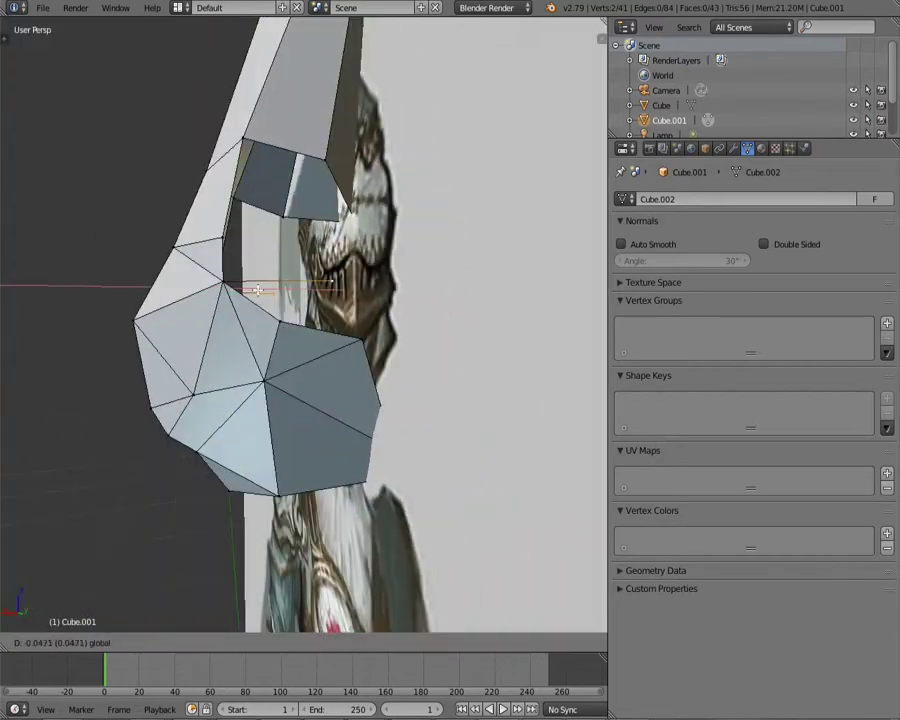
pyautogui.click(287, 230)
# Step: Orbit to inspect the mesh underside and switch to edge selection
pyautogui.moveTo(287, 230); pyautogui.dragTo(243, 400, button='middle')
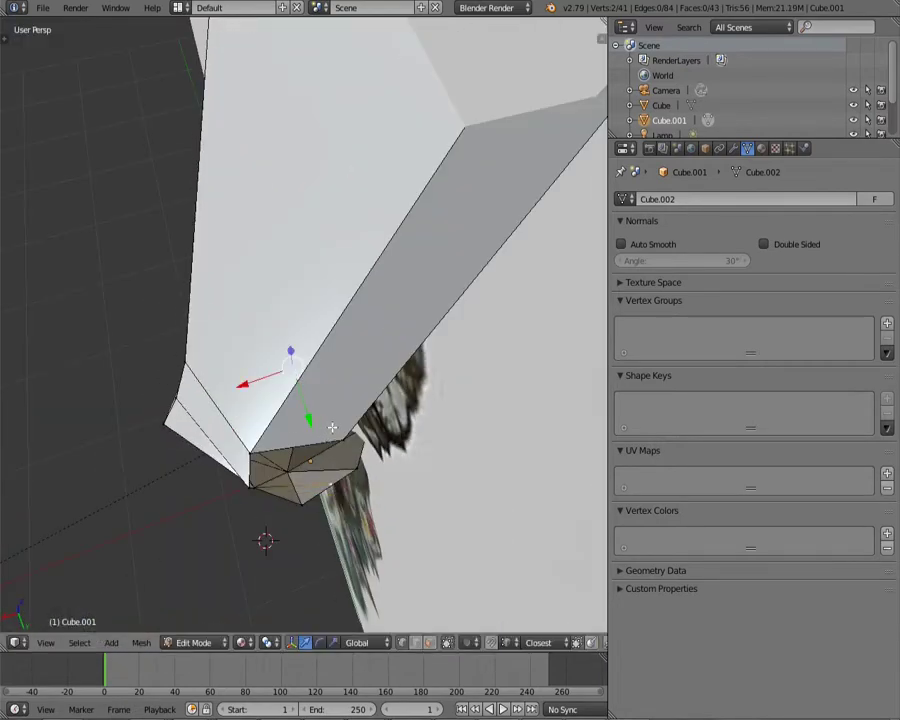
pyautogui.moveTo(332, 427)
pyautogui.mouseDown(button='middle')
pyautogui.moveTo(460, 450)
pyautogui.moveTo(275, 370)
pyautogui.moveTo(190, 345)
pyautogui.moveTo(382, 341)
pyautogui.moveTo(398, 376)
pyautogui.moveTo(348, 388)
pyautogui.moveTo(240, 344)
pyautogui.moveTo(290, 442)
pyautogui.moveTo(370, 510)
pyautogui.moveTo(257, 390)
pyautogui.moveTo(394, 466)
pyautogui.moveTo(360, 410)
pyautogui.moveTo(320, 362)
pyautogui.moveTo(226, 337)
pyautogui.mouseUp(button='middle')
pyautogui.click(270, 343)
# Step: Select a neck-piece vertex, check it from the side, and change the selection mode
pyautogui.rightClick(226, 337)
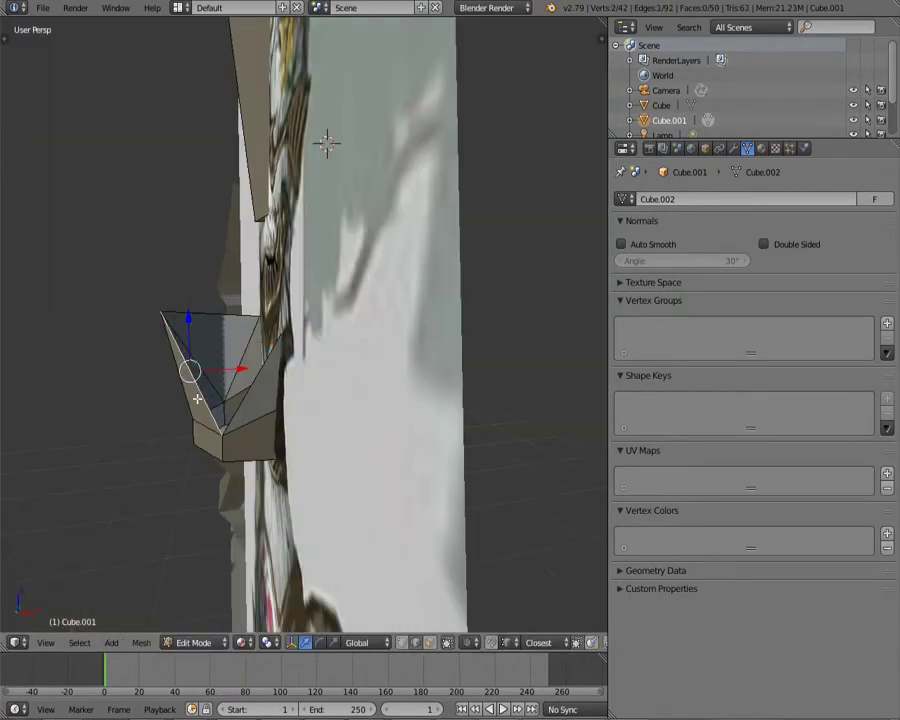
pyautogui.press('a')
pyautogui.moveTo(168, 333)
pyautogui.mouseDown(button='middle')
pyautogui.moveTo(220, 396)
pyautogui.moveTo(291, 305)
pyautogui.mouseUp(button='middle')
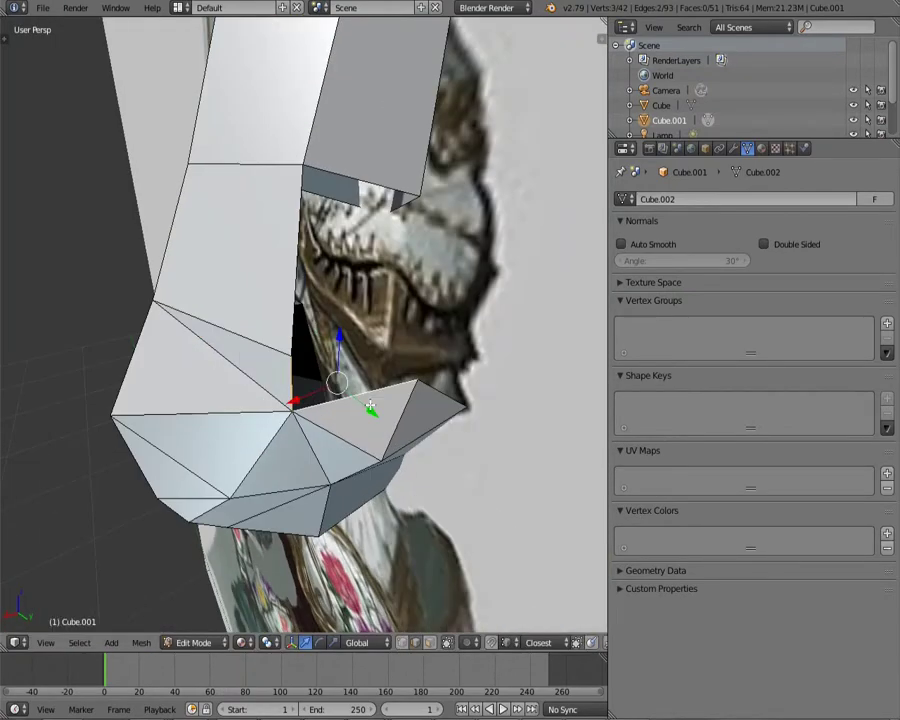
pyautogui.moveTo(370, 404)
pyautogui.mouseDown(button='middle')
pyautogui.moveTo(336, 192)
pyautogui.moveTo(307, 396)
pyautogui.moveTo(296, 373)
pyautogui.mouseUp(button='middle')
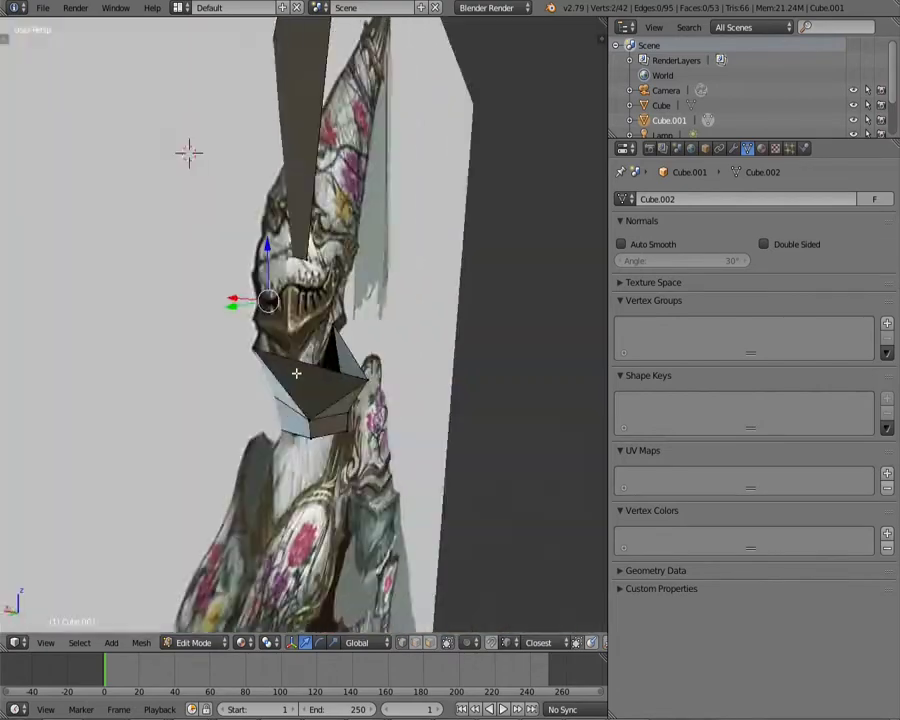
pyautogui.moveTo(183, 348); pyautogui.dragTo(200, 379, button='middle')
pyautogui.click(228, 274)
pyautogui.moveTo(228, 274)
pyautogui.mouseDown(button='middle')
pyautogui.moveTo(314, 380)
pyautogui.moveTo(456, 352)
pyautogui.mouseUp(button='middle')
pyautogui.hotkey('ctrl', 'Tab')
pyautogui.click(344, 286)
pyautogui.moveTo(344, 286)
pyautogui.mouseDown(button='middle')
pyautogui.moveTo(103, 430)
pyautogui.moveTo(318, 440)
pyautogui.moveTo(360, 290)
pyautogui.moveTo(226, 364)
pyautogui.moveTo(433, 472)
pyautogui.moveTo(334, 377)
pyautogui.moveTo(333, 228)
pyautogui.mouseUp(button='middle')
# Step: Knife-cut new edges across the neck piece and raise the two new vertices along Z
pyautogui.press('k')
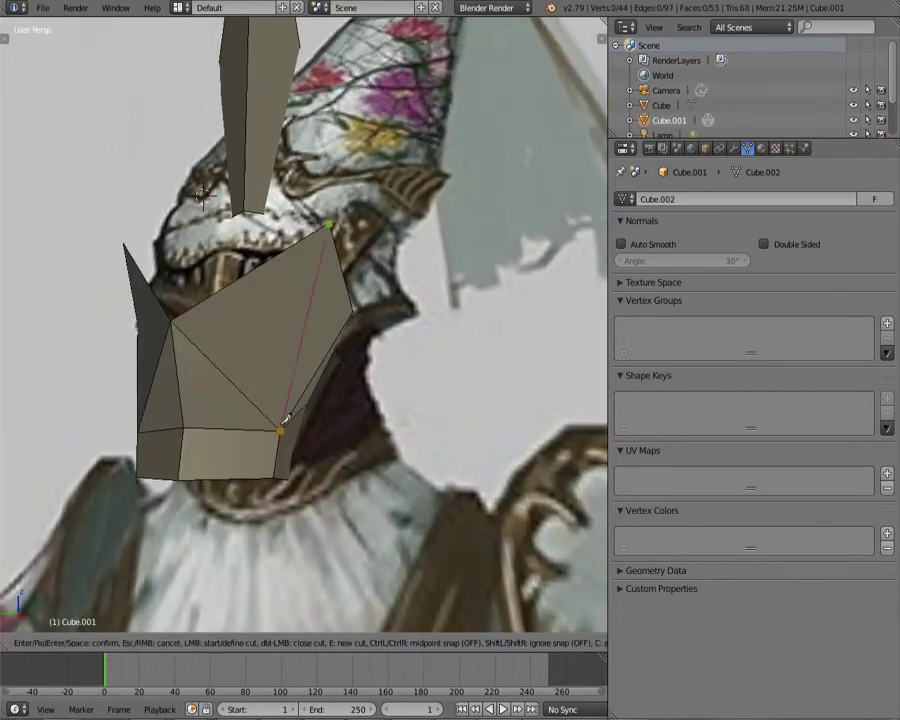
pyautogui.press('Return')
pyautogui.moveTo(285, 420); pyautogui.dragTo(250, 382, button='middle')
pyautogui.click(205, 237)
pyautogui.press('Return')
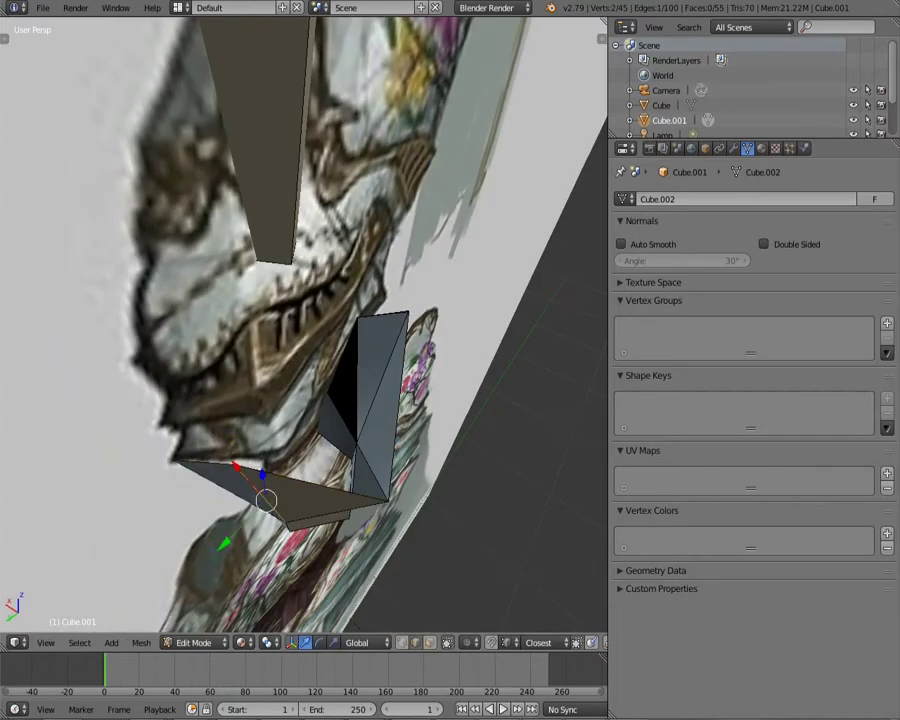
pyautogui.moveTo(260, 470)
pyautogui.mouseDown(button='middle')
pyautogui.moveTo(193, 267)
pyautogui.moveTo(296, 318)
pyautogui.mouseUp(button='middle')
pyautogui.press('g')
pyautogui.press('z')
pyautogui.click(193, 267)
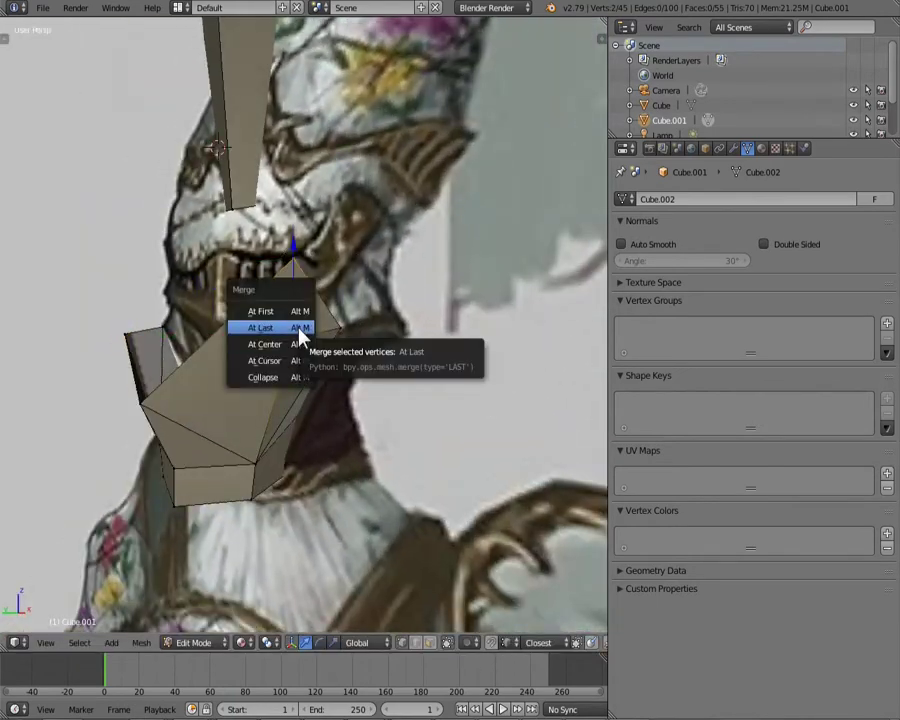
# Step: Delete the broken helmet face and fill the hole with a clean new face
pyautogui.rightClick(303, 306)
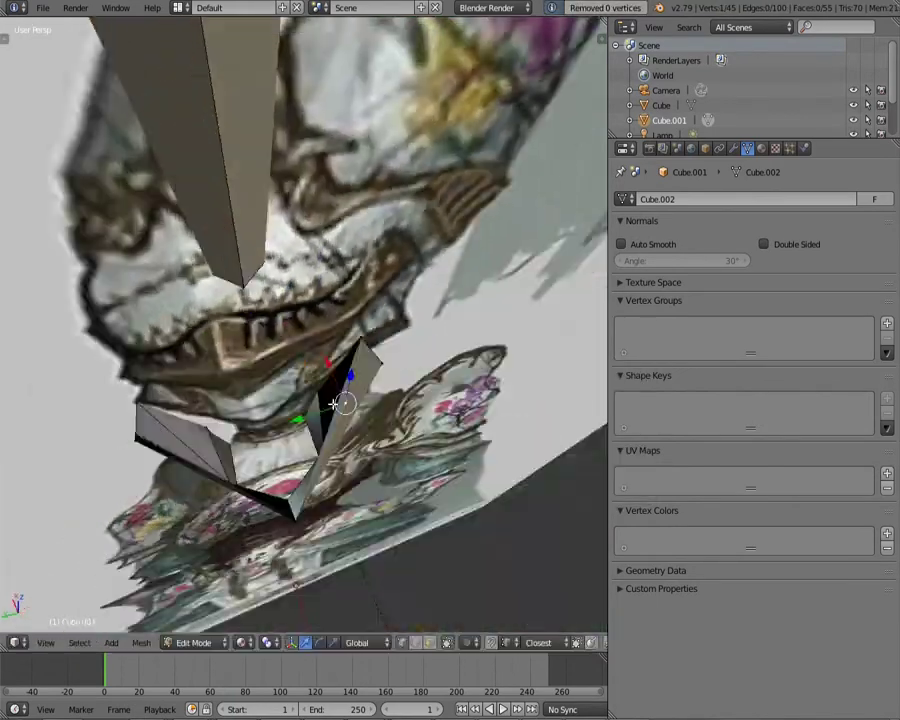
pyautogui.moveTo(303, 306); pyautogui.dragTo(340, 380, button='middle')
pyautogui.press('x')
pyautogui.click(358, 256)
pyautogui.press('f')
pyautogui.moveTo(314, 433)
pyautogui.mouseDown(button='middle')
pyautogui.moveTo(290, 362)
pyautogui.moveTo(455, 312)
pyautogui.mouseUp(button='middle')
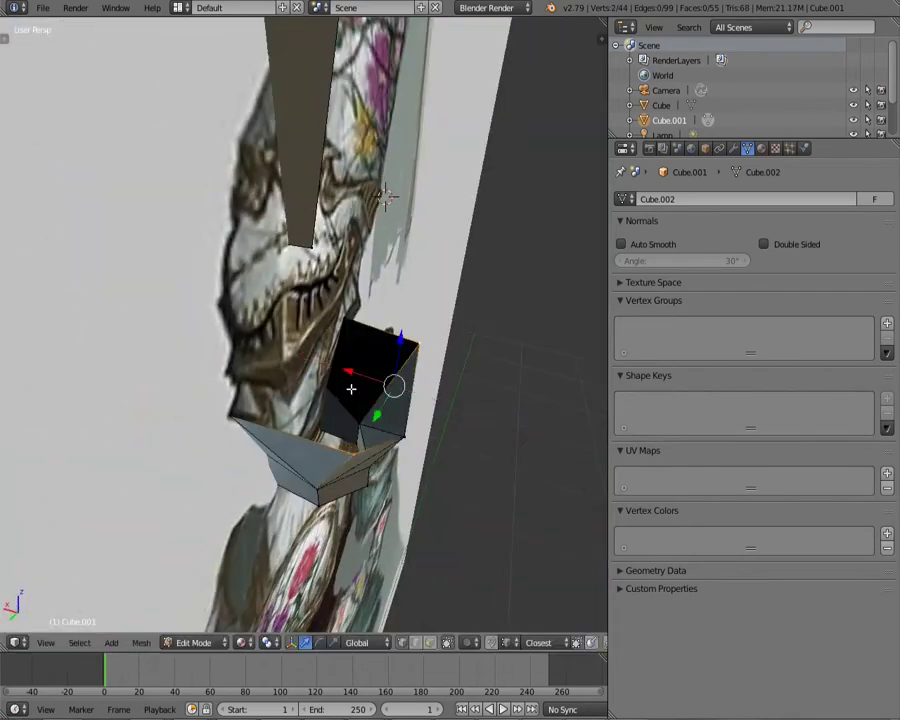
pyautogui.moveTo(351, 388)
pyautogui.mouseDown(button='middle')
pyautogui.moveTo(430, 230)
pyautogui.moveTo(300, 300)
pyautogui.mouseUp(button='middle')
# Step: Switch to face selection and pull a helmet vertex upward to begin the peak
pyautogui.hotkey('ctrl', 'Tab')
pyautogui.click(197, 366)
pyautogui.rightClick(290, 410)
pyautogui.moveTo(290, 410)
pyautogui.mouseDown(button='middle')
pyautogui.moveTo(398, 444)
pyautogui.moveTo(436, 267)
pyautogui.moveTo(422, 233)
pyautogui.moveTo(394, 398)
pyautogui.mouseUp(button='middle')
pyautogui.rightClick(355, 264)
pyautogui.press('g')
pyautogui.press('x')
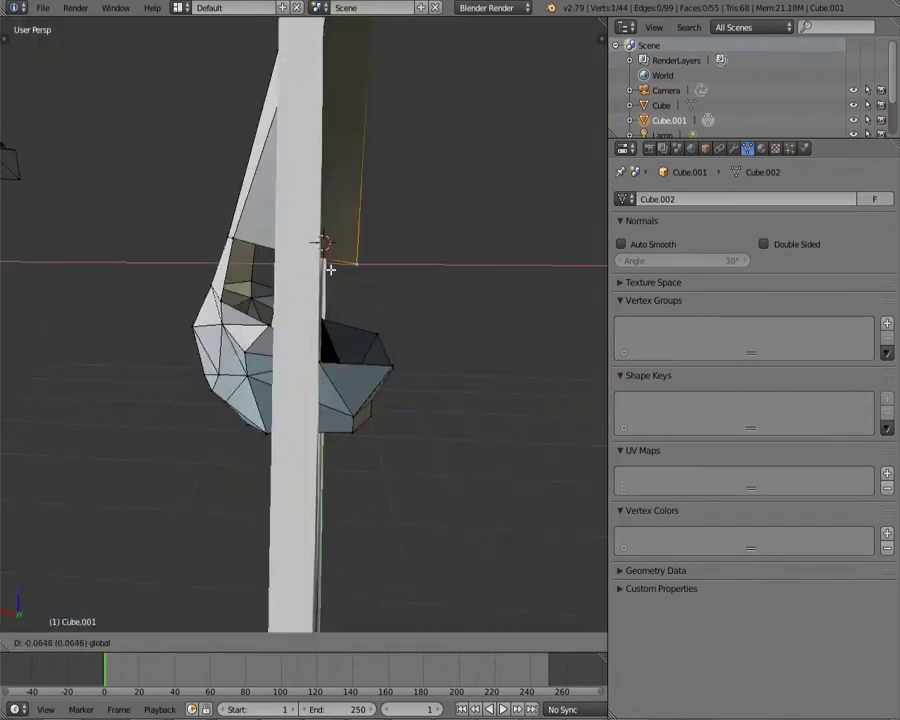
pyautogui.moveTo(436, 345); pyautogui.dragTo(399, 237, button='middle')
pyautogui.press('KP_3')
pyautogui.moveTo(342, 257); pyautogui.dragTo(430, 249, button='middle')
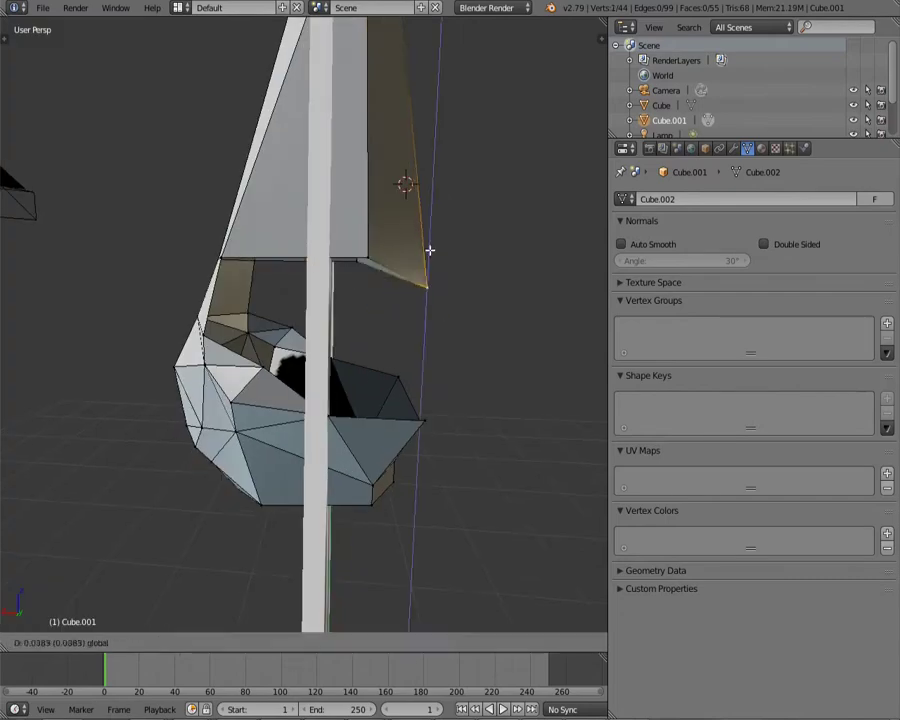
pyautogui.press('KP_1')
pyautogui.scroll(2, 310, 420)
pyautogui.press('KP_3')
# Step: Orbit back to the front of the helmet and change the selection mode
pyautogui.moveTo(394, 450); pyautogui.dragTo(355, 290, button='middle')
pyautogui.hotkey('ctrl', 'Tab')
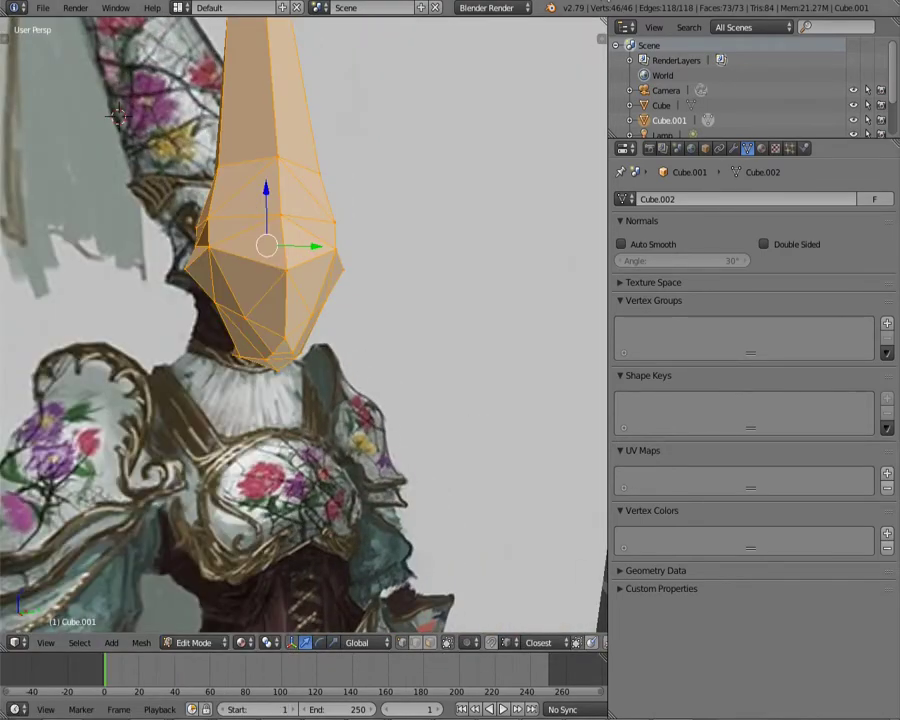
# Step: Cancel the stray move on the new torso panel and snap to Front Ortho view
pyautogui.scroll(-3, 303, 325)
pyautogui.moveTo(253, 367)
pyautogui.mouseDown(button='middle')
pyautogui.moveTo(353, 193)
pyautogui.moveTo(388, 328)
pyautogui.moveTo(372, 312)
pyautogui.moveTo(354, 357)
pyautogui.mouseUp(button='middle')
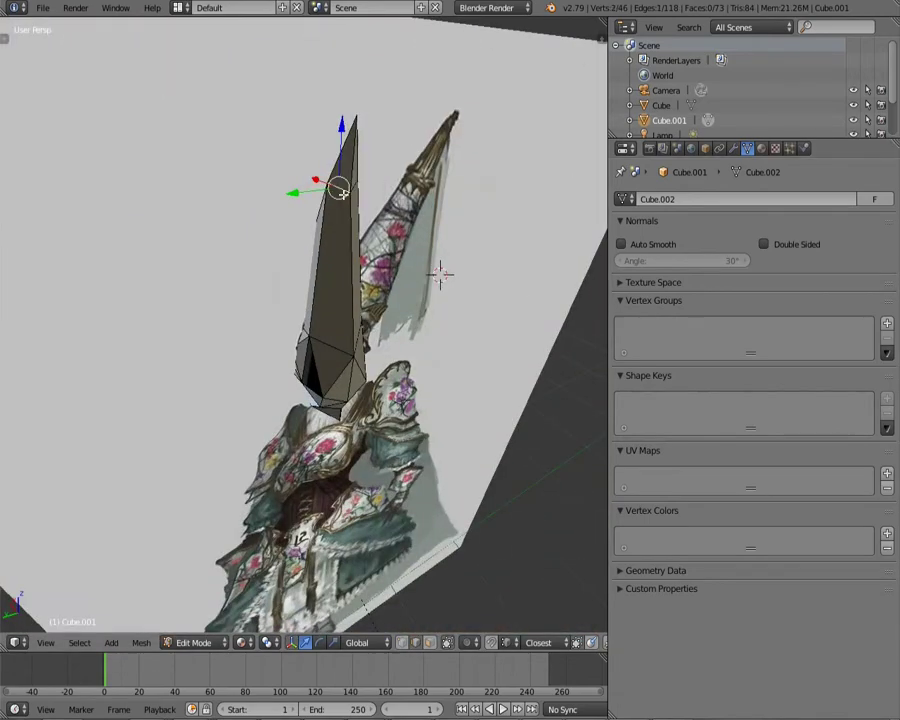
pyautogui.moveTo(438, 271)
pyautogui.mouseDown(button='middle')
pyautogui.moveTo(371, 263)
pyautogui.moveTo(308, 192)
pyautogui.mouseUp(button='middle')
pyautogui.moveTo(189, 189); pyautogui.dragTo(230, 258, button='middle')
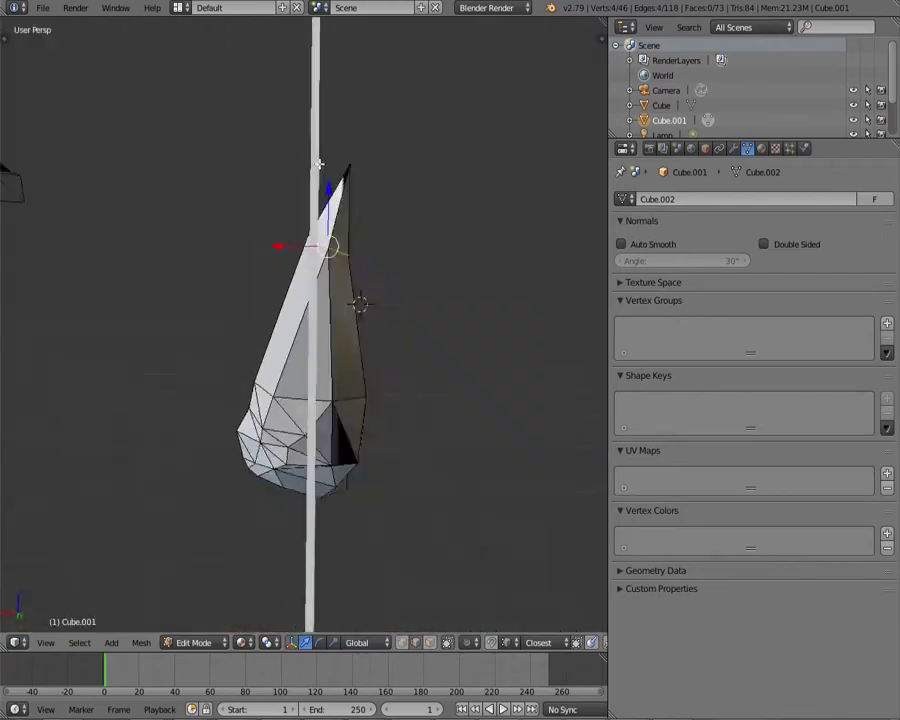
pyautogui.scroll(3, 233, 260)
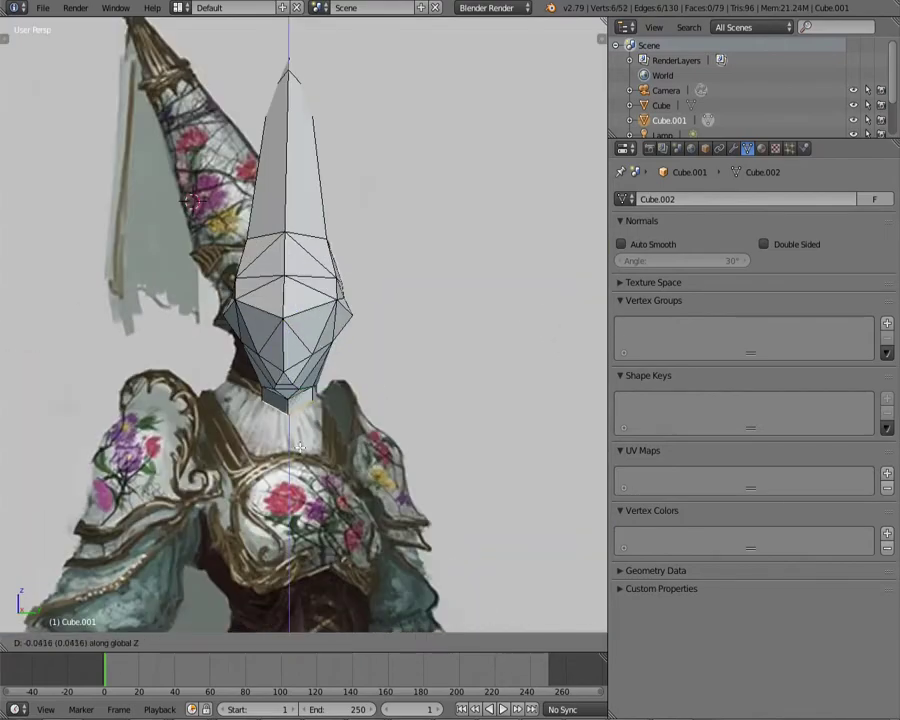
pyautogui.moveTo(372, 74)
pyautogui.mouseDown(button='middle')
pyautogui.moveTo(293, 173)
pyautogui.moveTo(282, 68)
pyautogui.moveTo(243, 125)
pyautogui.mouseUp(button='middle')
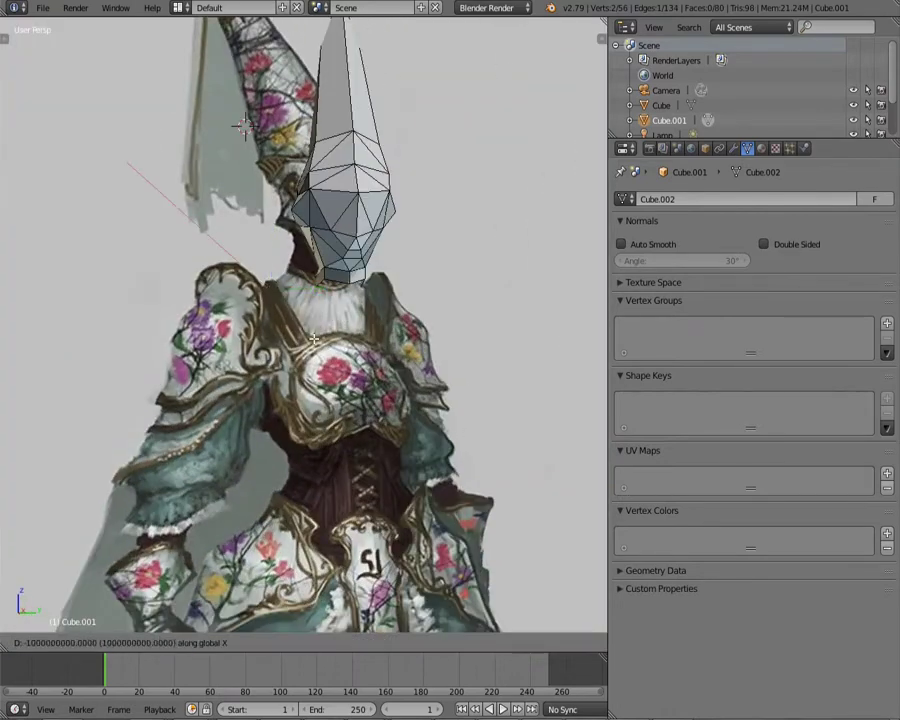
pyautogui.press('Escape')
pyautogui.scroll(2, 314, 339)
pyautogui.moveTo(314, 339)
pyautogui.mouseDown(button='middle')
pyautogui.moveTo(284, 370)
pyautogui.moveTo(363, 264)
pyautogui.mouseUp(button='middle')
pyautogui.moveTo(366, 393); pyautogui.dragTo(330, 331, button='middle')
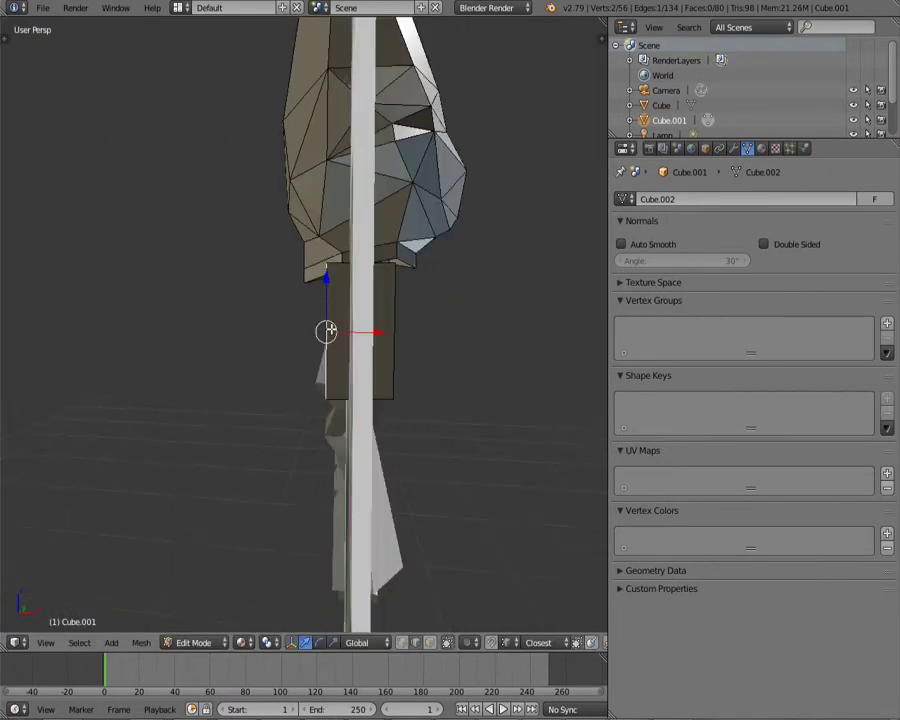
pyautogui.press('KP_1')
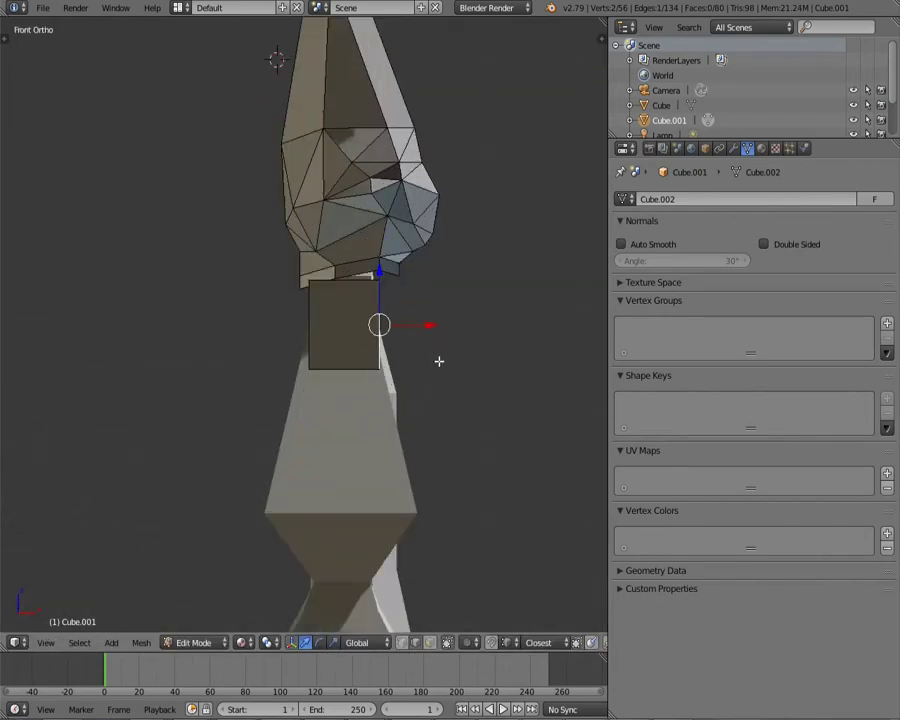
# Step: Extrude new geometry from the panel, undoing the extra extrusion
pyautogui.moveTo(347, 323); pyautogui.dragTo(400, 300, button='middle')
pyautogui.scroll(3, 400, 300)
pyautogui.scroll(3, 440, 260)
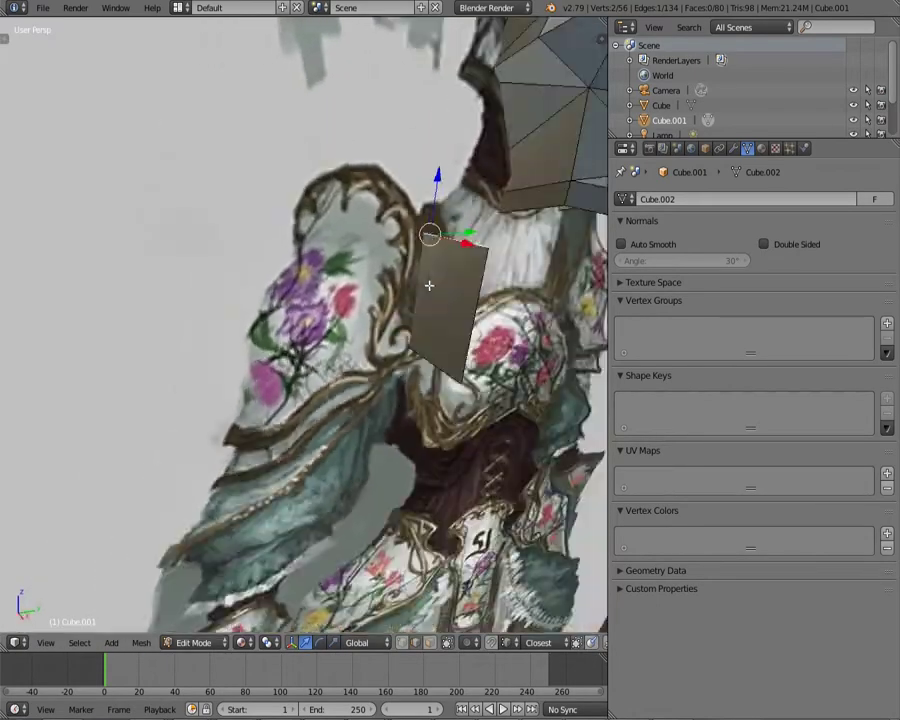
pyautogui.press('space')
pyautogui.press('Return')
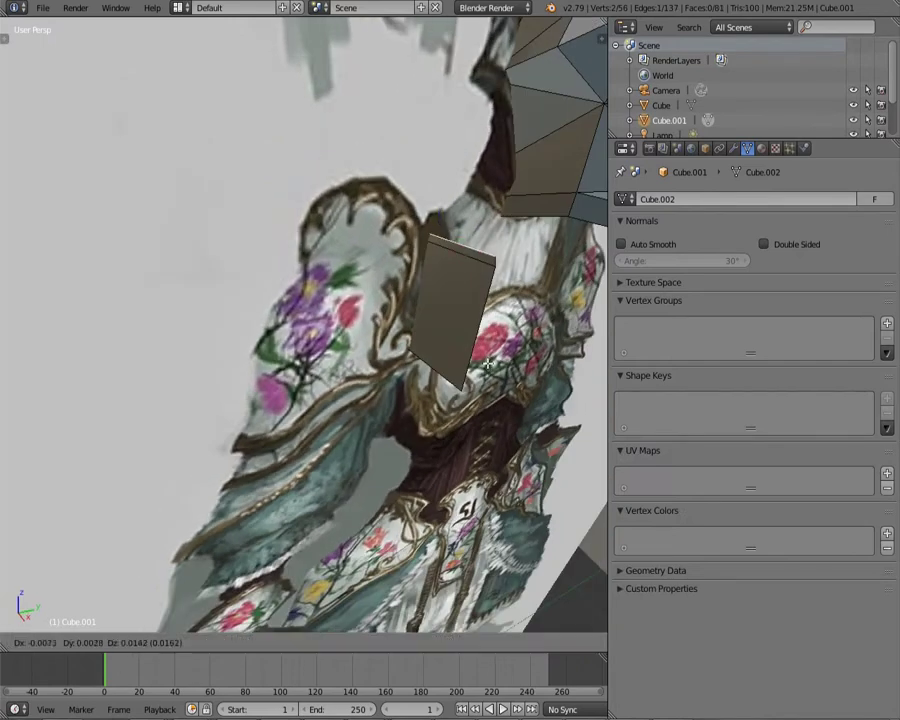
pyautogui.hotkey('ctrl', 'z')
# Step: Move the panel's top vertex along Y and adjust it vertically
pyautogui.moveTo(493, 350); pyautogui.dragTo(412, 236, button='middle')
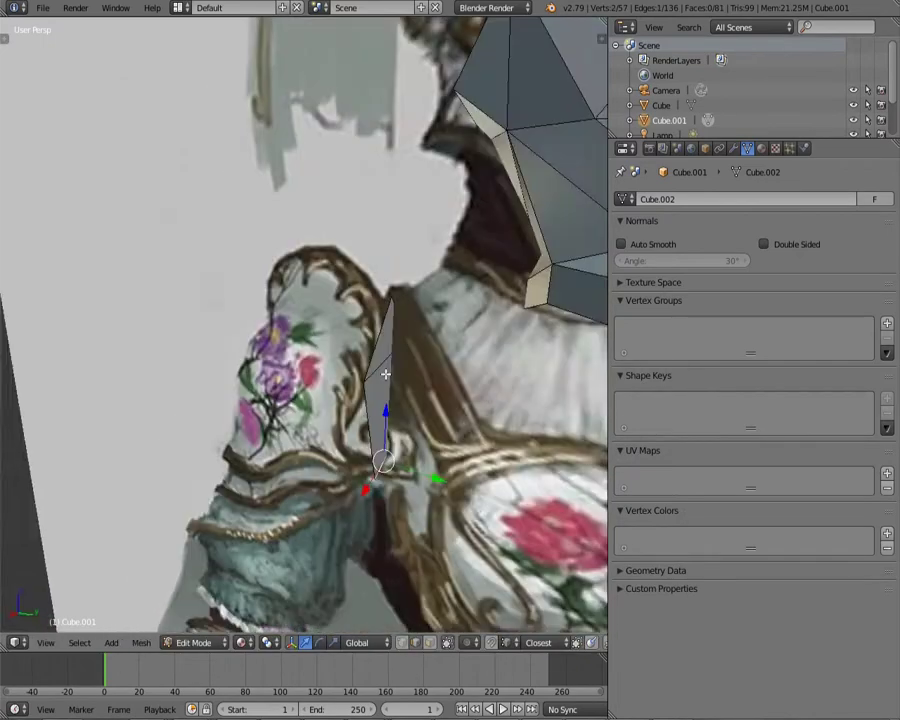
pyautogui.moveTo(498, 487); pyautogui.dragTo(431, 365, button='middle')
pyautogui.rightClick(431, 365)
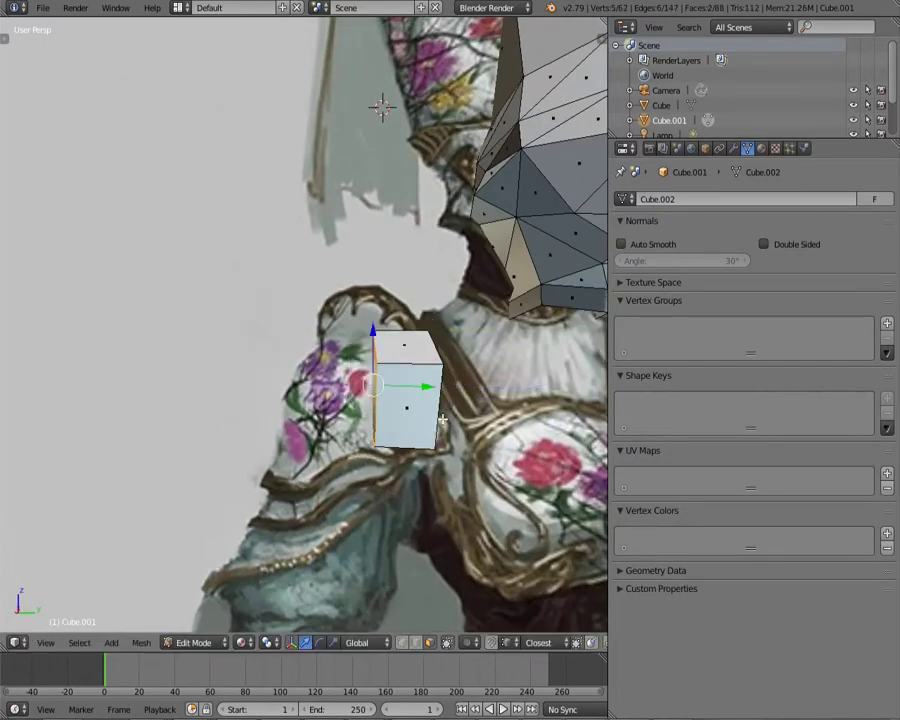
pyautogui.moveTo(443, 420); pyautogui.dragTo(470, 352, button='middle')
pyautogui.press('g')
pyautogui.press('y')
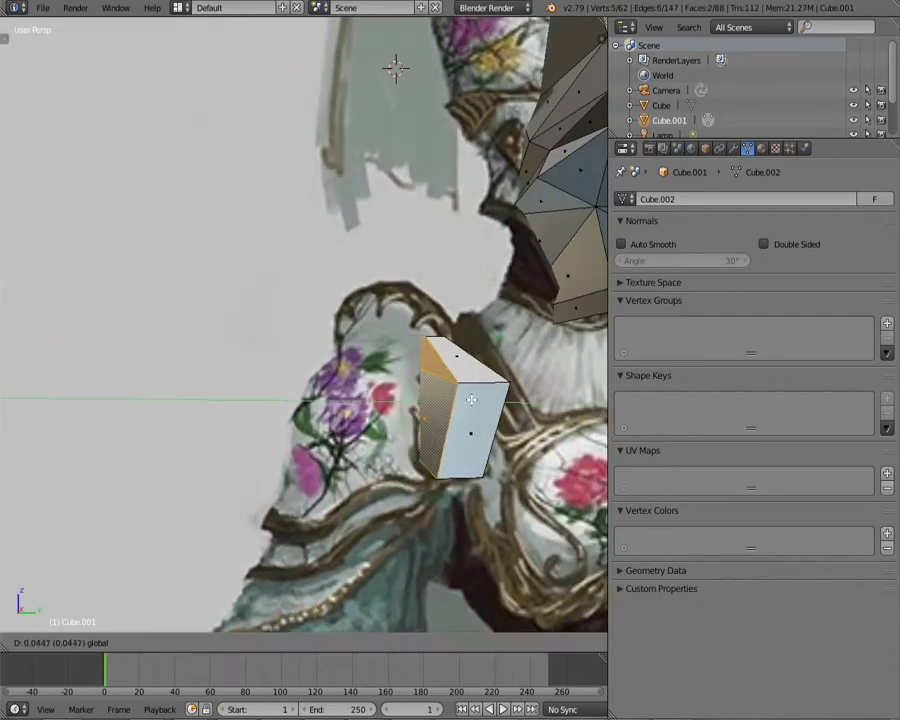
pyautogui.click(471, 400)
pyautogui.moveTo(471, 400); pyautogui.dragTo(410, 328, button='middle')
pyautogui.click(426, 281)
pyautogui.moveTo(426, 281)
pyautogui.mouseDown(button='middle')
pyautogui.moveTo(425, 424)
pyautogui.moveTo(460, 380)
pyautogui.mouseUp(button='middle')
pyautogui.scroll(-5, 426, 424)
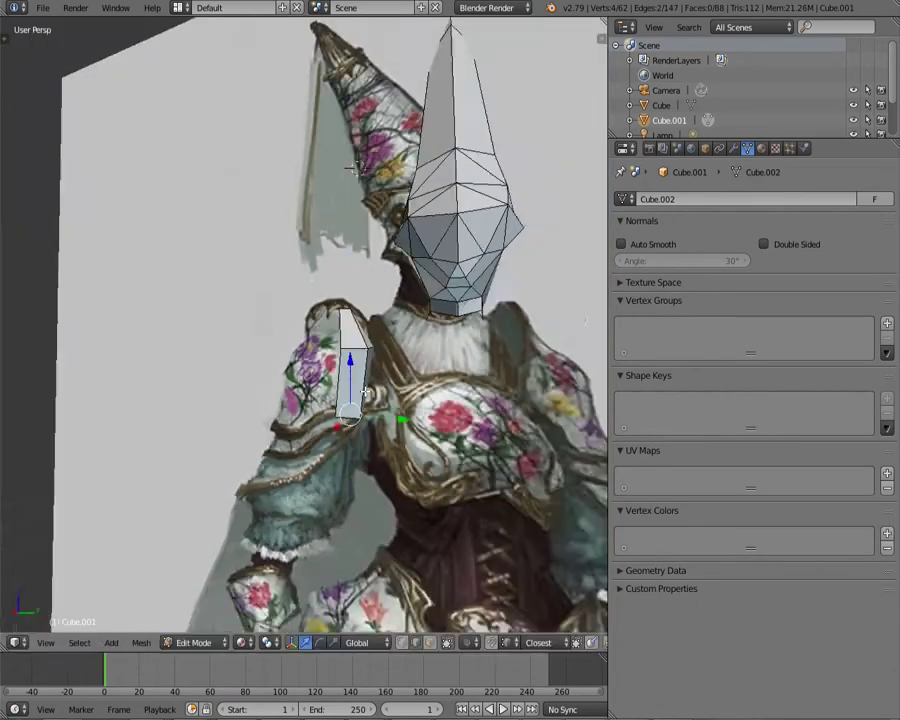
pyautogui.scroll(5, 486, 364)
pyautogui.click(440, 297)
# Step: Push a pauldron face outward, raise it, and knife-cut across the block
pyautogui.moveTo(440, 297); pyautogui.dragTo(357, 360, button='middle')
pyautogui.hotkey('ctrl', 'Tab')
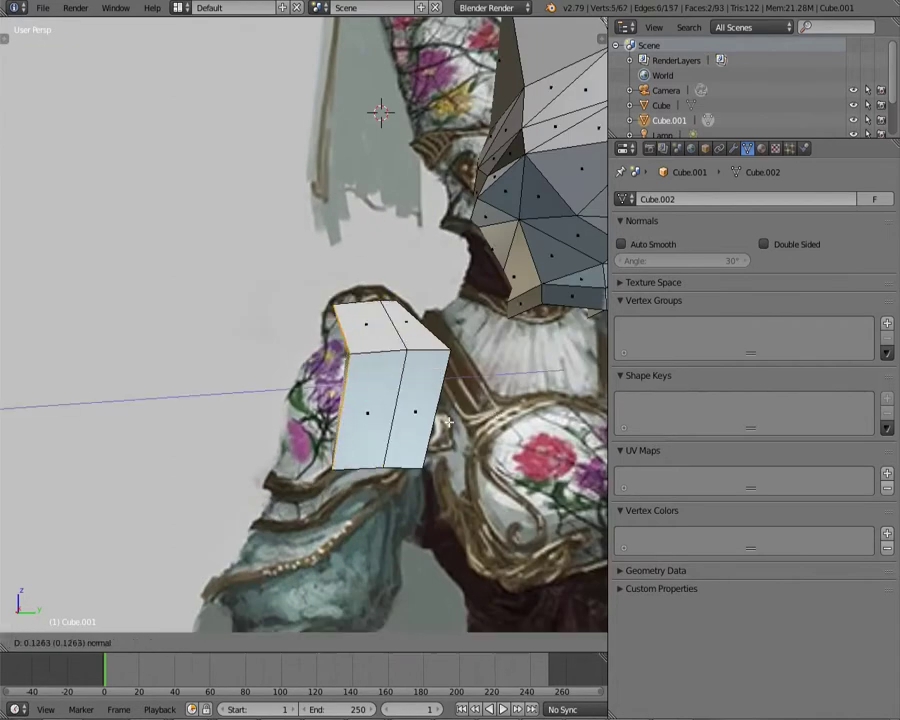
pyautogui.click(449, 423)
pyautogui.moveTo(449, 423)
pyautogui.mouseDown(button='middle')
pyautogui.moveTo(388, 303)
pyautogui.moveTo(499, 439)
pyautogui.moveTo(357, 465)
pyautogui.mouseUp(button='middle')
pyautogui.hotkey('ctrl', 'Tab')
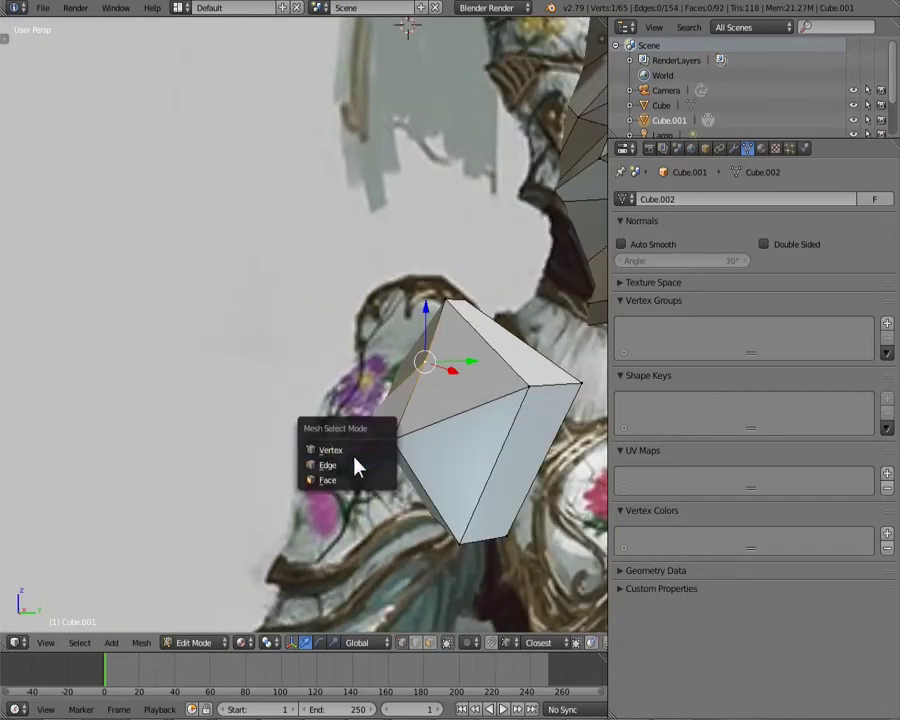
pyautogui.click(433, 453)
pyautogui.moveTo(433, 453); pyautogui.dragTo(354, 322, button='middle')
pyautogui.moveTo(338, 198); pyautogui.dragTo(473, 255, button='middle')
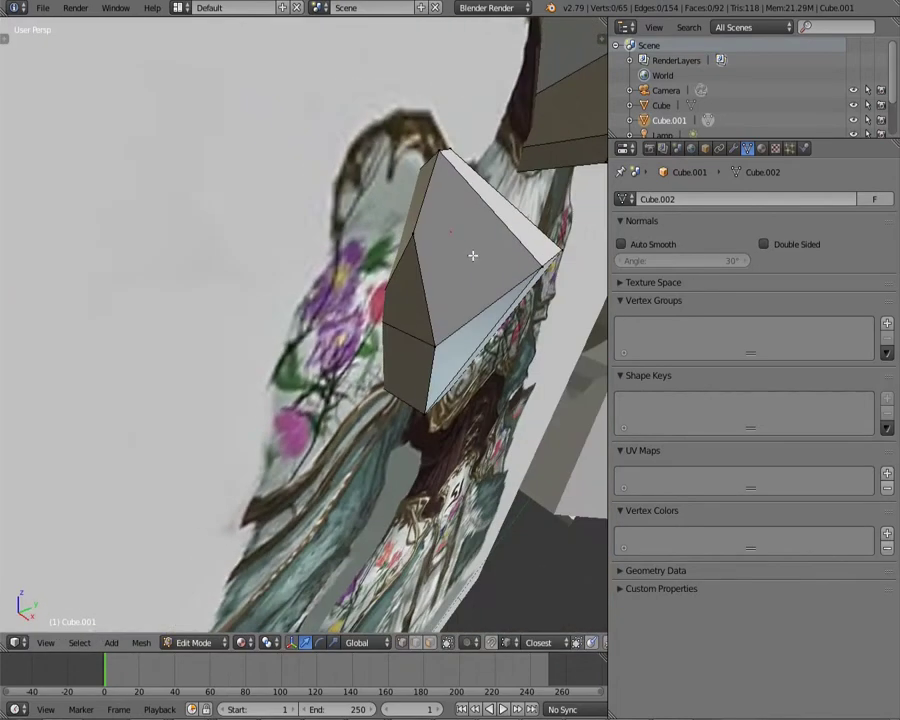
pyautogui.press('Return')
pyautogui.moveTo(412, 240)
pyautogui.mouseDown(button='middle')
pyautogui.moveTo(438, 247)
pyautogui.moveTo(400, 300)
pyautogui.moveTo(440, 314)
pyautogui.mouseUp(button='middle')
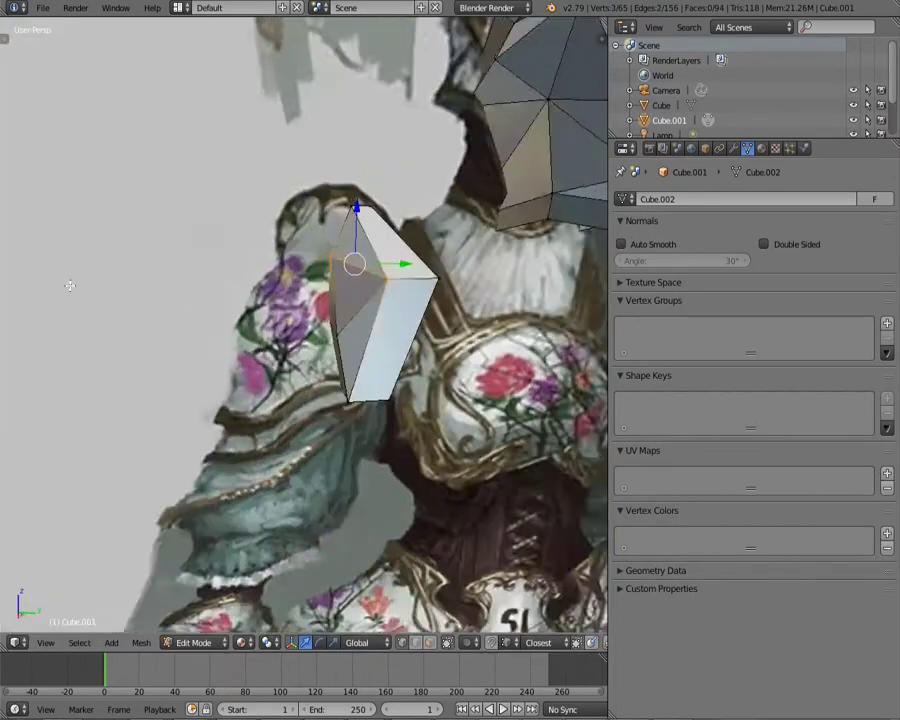
# Step: Select the whole shoulder block with Ctrl+L, then scale it and shift it along Y
pyautogui.hotkey('ctrl', 'l')
pyautogui.press('KP_3')
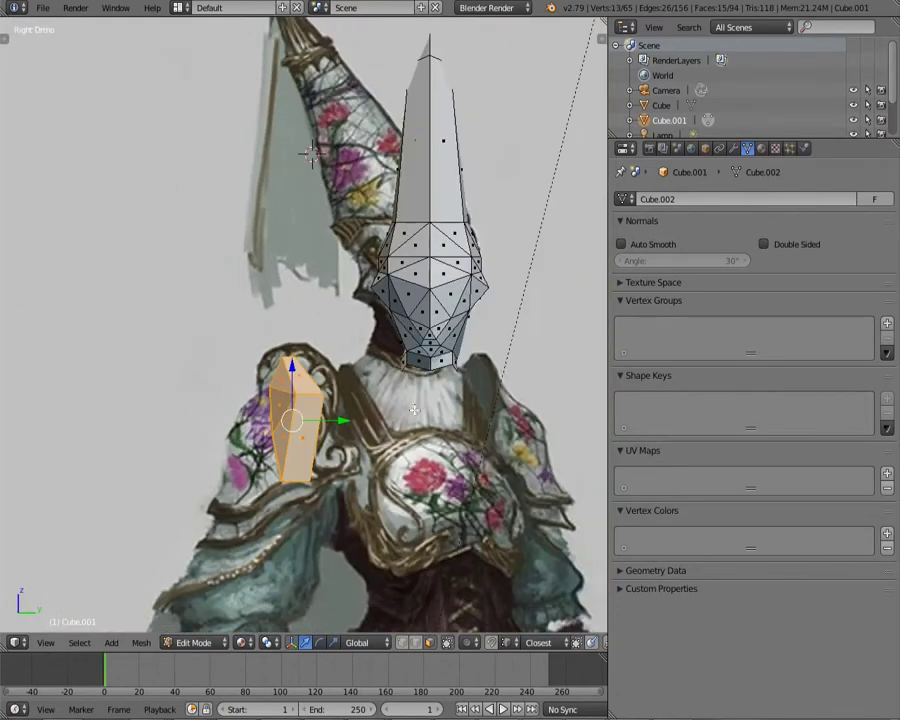
pyautogui.hotkey('ctrl', 'Tab')
pyautogui.click(290, 425)
pyautogui.press('s')
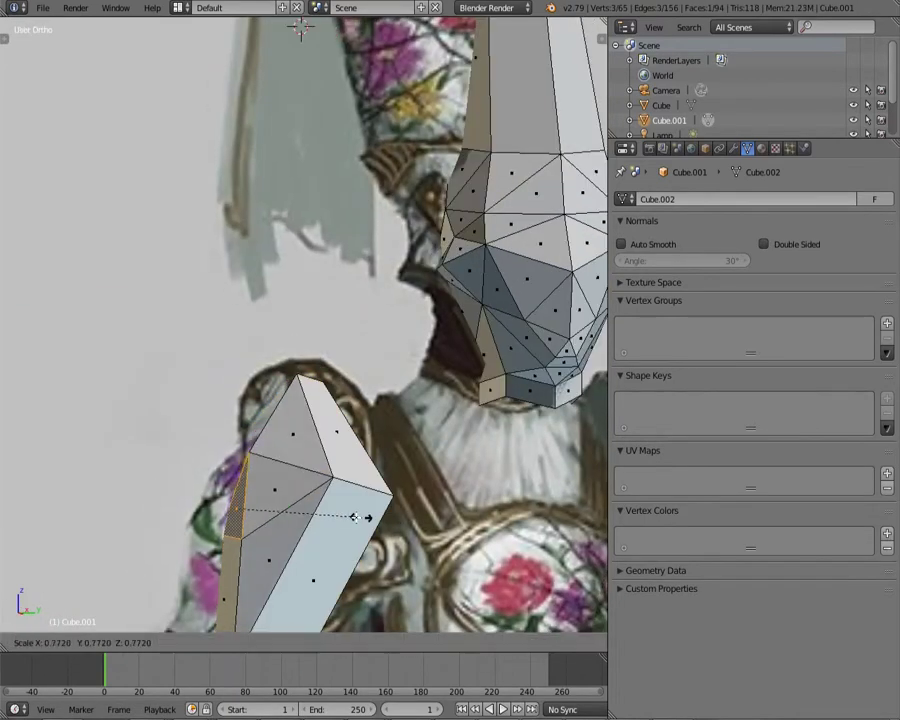
pyautogui.press('Escape')
pyautogui.press('g')
pyautogui.press('y')
pyautogui.click(316, 455)
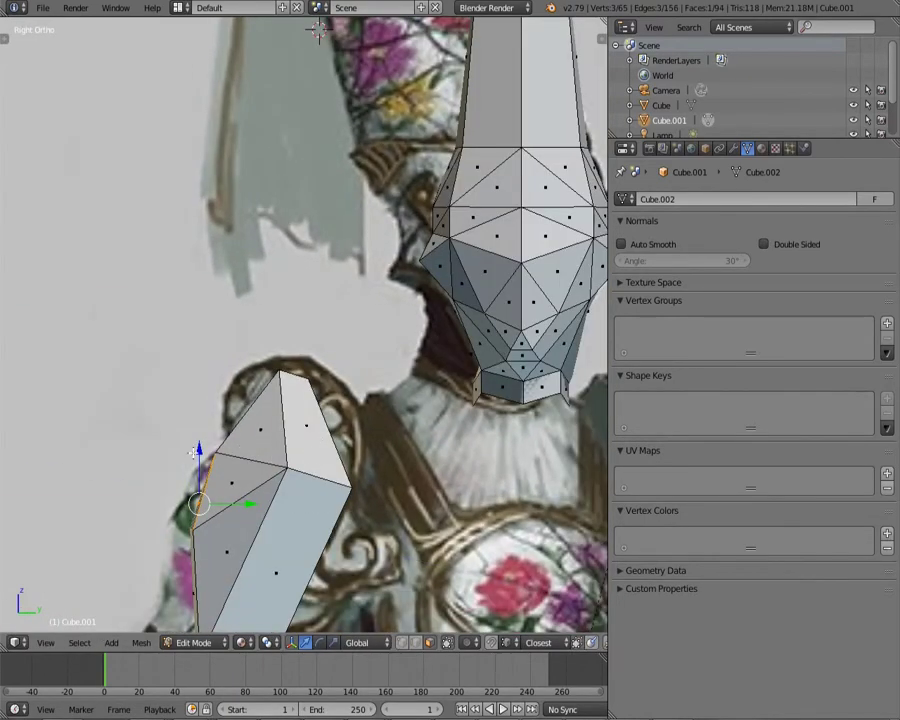
pyautogui.scroll(-3, 196, 452)
pyautogui.scroll(4, 235, 489)
# Step: Lower the shoulder block along Z and check it in Right Ortho view
pyautogui.moveTo(235, 489); pyautogui.dragTo(271, 410, button='middle')
pyautogui.press('g')
pyautogui.press('z')
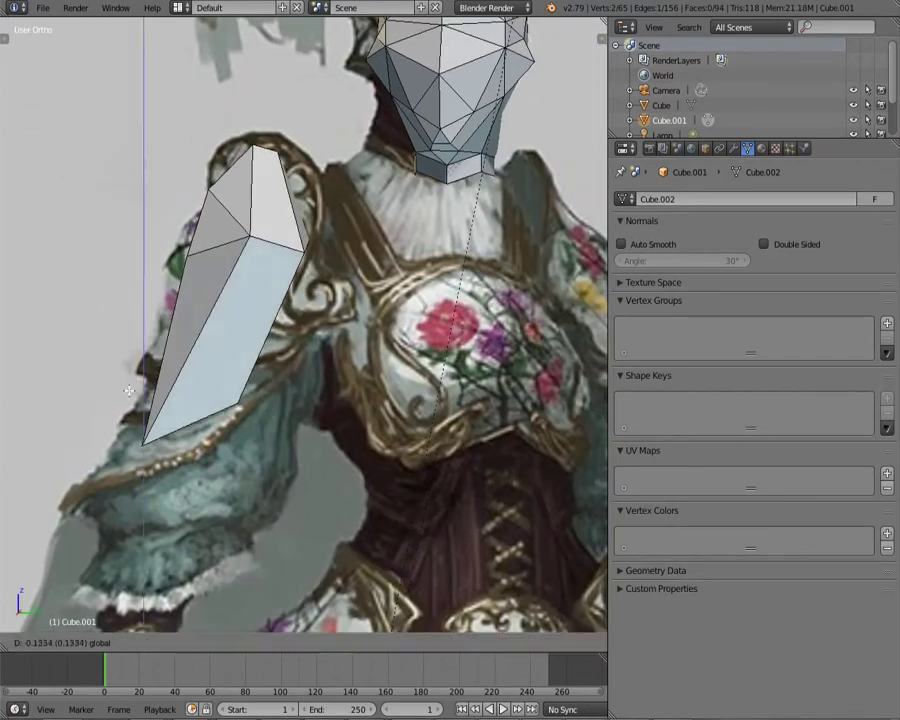
pyautogui.click(128, 390)
pyautogui.press('KP_3')
pyautogui.moveTo(169, 253); pyautogui.dragTo(247, 252, button='middle')
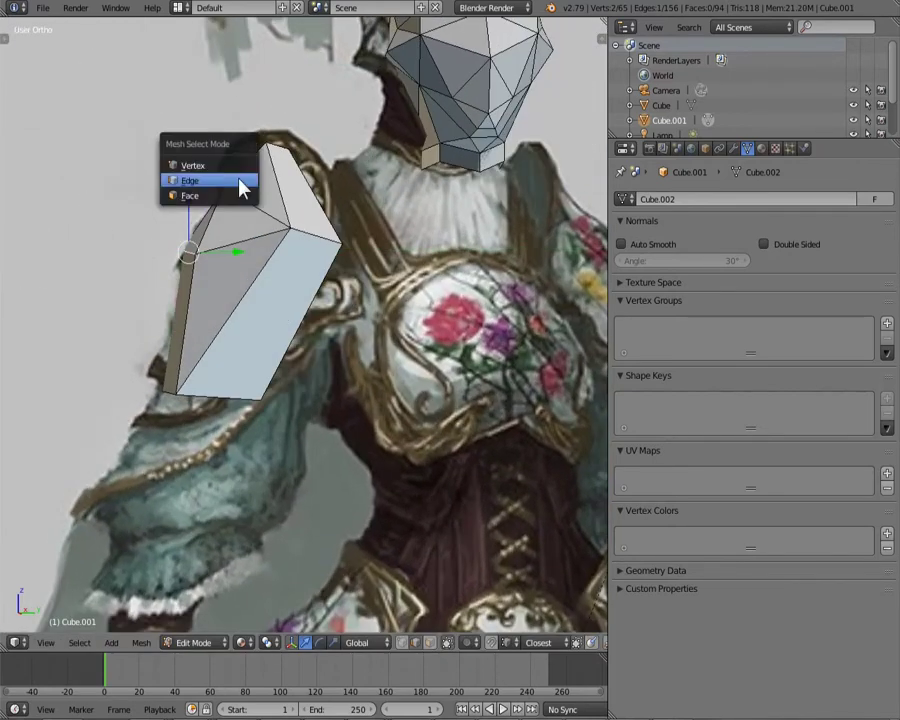
pyautogui.click(240, 190)
pyautogui.moveTo(240, 190)
pyautogui.mouseDown(button='middle')
pyautogui.moveTo(85, 355)
pyautogui.moveTo(221, 352)
pyautogui.mouseUp(button='middle')
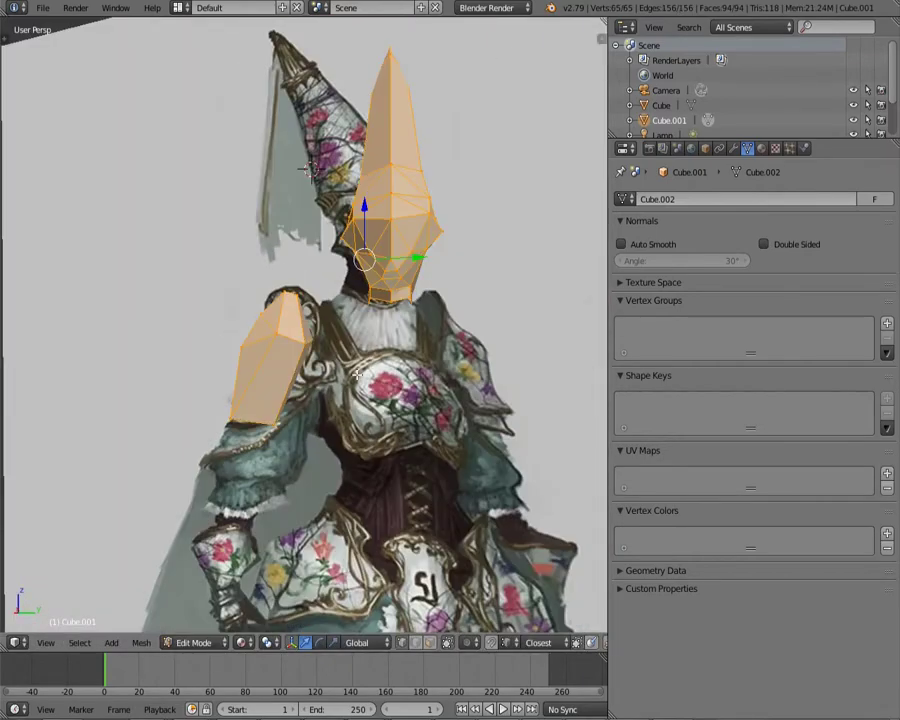
# Step: Move one pauldron edge along Z, then return to face selection
pyautogui.moveTo(310, 168)
pyautogui.mouseDown(button='middle')
pyautogui.moveTo(250, 250)
pyautogui.moveTo(301, 141)
pyautogui.mouseUp(button='middle')
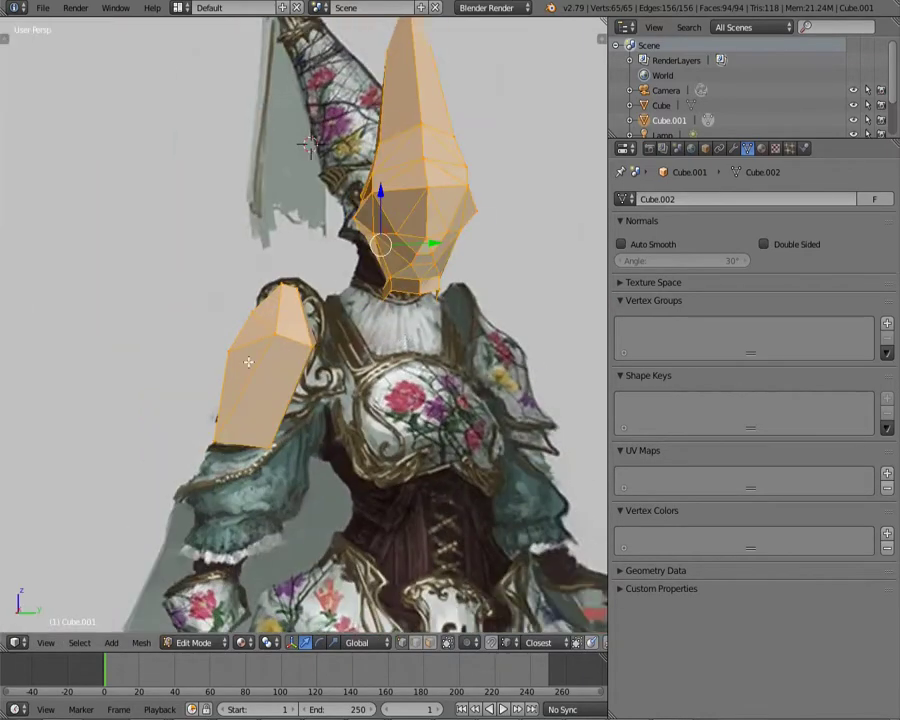
pyautogui.scroll(3, 301, 141)
pyautogui.scroll(2, 332, 384)
pyautogui.hotkey('ctrl', 'Tab')
pyautogui.click(220, 248)
pyautogui.rightClick(281, 316)
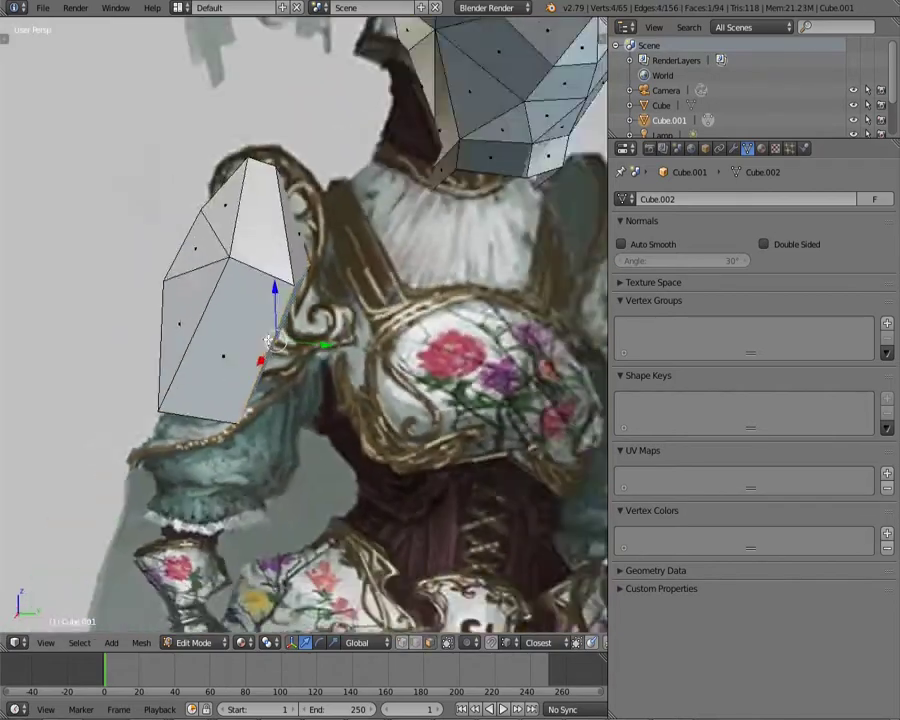
pyautogui.moveTo(281, 316)
pyautogui.mouseDown(button='middle')
pyautogui.moveTo(327, 299)
pyautogui.moveTo(317, 257)
pyautogui.moveTo(241, 374)
pyautogui.moveTo(312, 344)
pyautogui.moveTo(358, 382)
pyautogui.moveTo(287, 430)
pyautogui.moveTo(297, 249)
pyautogui.moveTo(441, 455)
pyautogui.moveTo(420, 380)
pyautogui.moveTo(492, 214)
pyautogui.moveTo(480, 414)
pyautogui.moveTo(314, 258)
pyautogui.moveTo(326, 292)
pyautogui.moveTo(296, 316)
pyautogui.moveTo(319, 289)
pyautogui.moveTo(360, 485)
pyautogui.moveTo(300, 290)
pyautogui.moveTo(261, 225)
pyautogui.moveTo(297, 280)
pyautogui.mouseUp(button='middle')
pyautogui.press('g')
pyautogui.press('z')
pyautogui.click(312, 344)
pyautogui.rightClick(296, 316)
pyautogui.hotkey('ctrl', 'Tab')
pyautogui.click(238, 348)
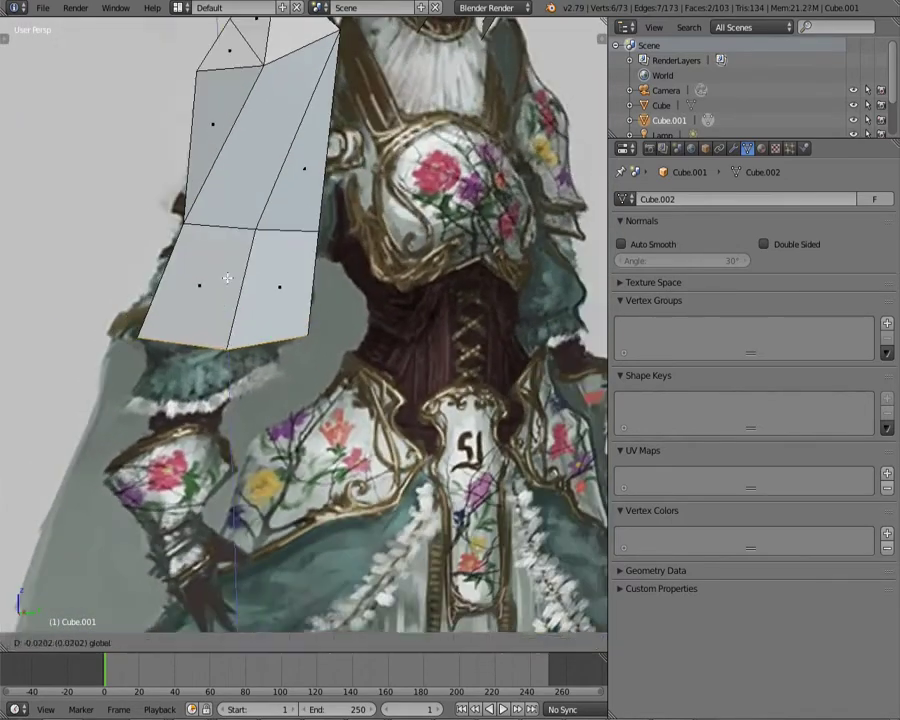
# Step: Finish scaling the arm's bottom faces and switch back to face selection
pyautogui.click(349, 342)
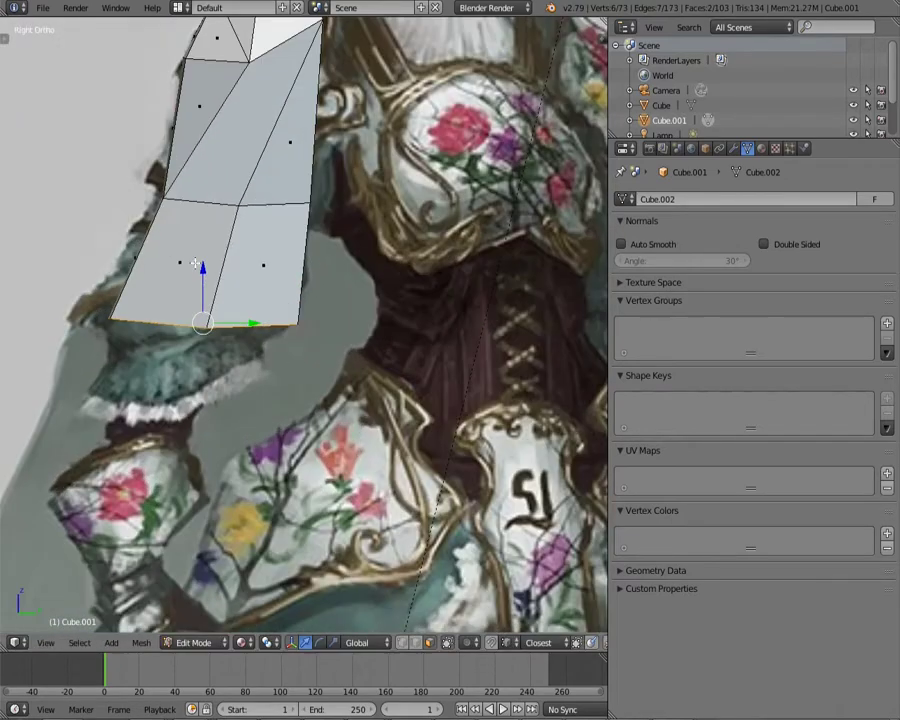
pyautogui.scroll(3, 382, 386)
pyautogui.moveTo(382, 386)
pyautogui.mouseDown(button='middle')
pyautogui.moveTo(315, 350)
pyautogui.moveTo(338, 316)
pyautogui.moveTo(351, 335)
pyautogui.moveTo(313, 305)
pyautogui.moveTo(334, 288)
pyautogui.moveTo(330, 328)
pyautogui.mouseUp(button='middle')
pyautogui.hotkey('ctrl', 'Tab')
pyautogui.click(351, 335)
pyautogui.hotkey('ctrl', 'Tab')
pyautogui.click(362, 345)
pyautogui.scroll(2, 362, 345)
# Step: Extrude the arm's bottom faces down, flatten them with a zero Z-scale, and resize them
pyautogui.press('e')
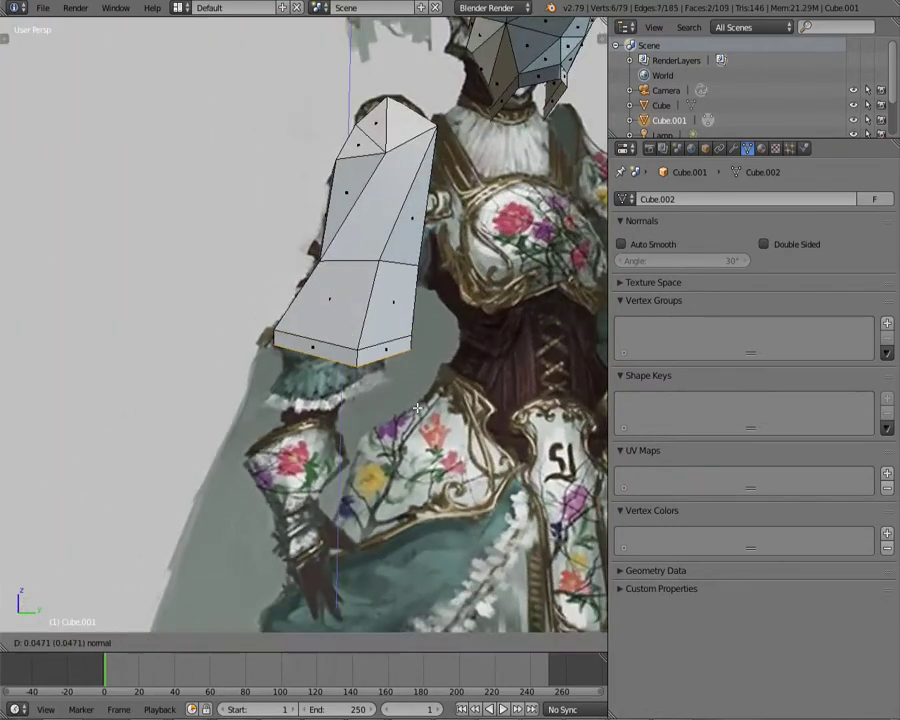
pyautogui.click(343, 412)
pyautogui.press('s')
pyautogui.press('z')
pyautogui.press('0')
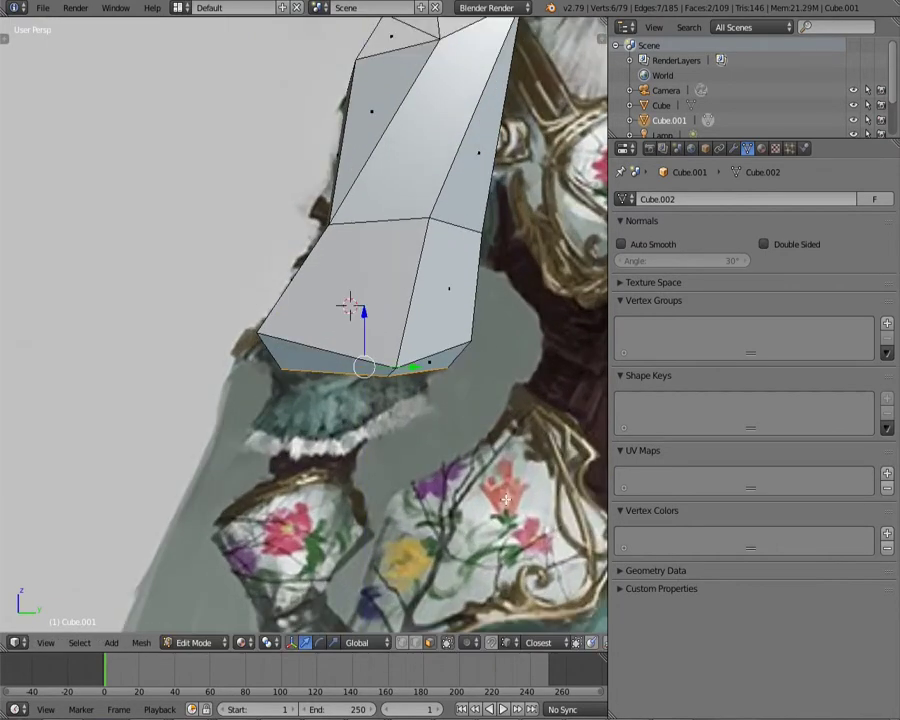
pyautogui.moveTo(506, 500)
pyautogui.mouseDown(button='middle')
pyautogui.moveTo(504, 452)
pyautogui.moveTo(484, 418)
pyautogui.mouseUp(button='middle')
pyautogui.press('s')
pyautogui.click(532, 474)
# Step: Check the arm in side view (numpad 3) and select its lower corner edges and vertices
pyautogui.rightClick(338, 362)
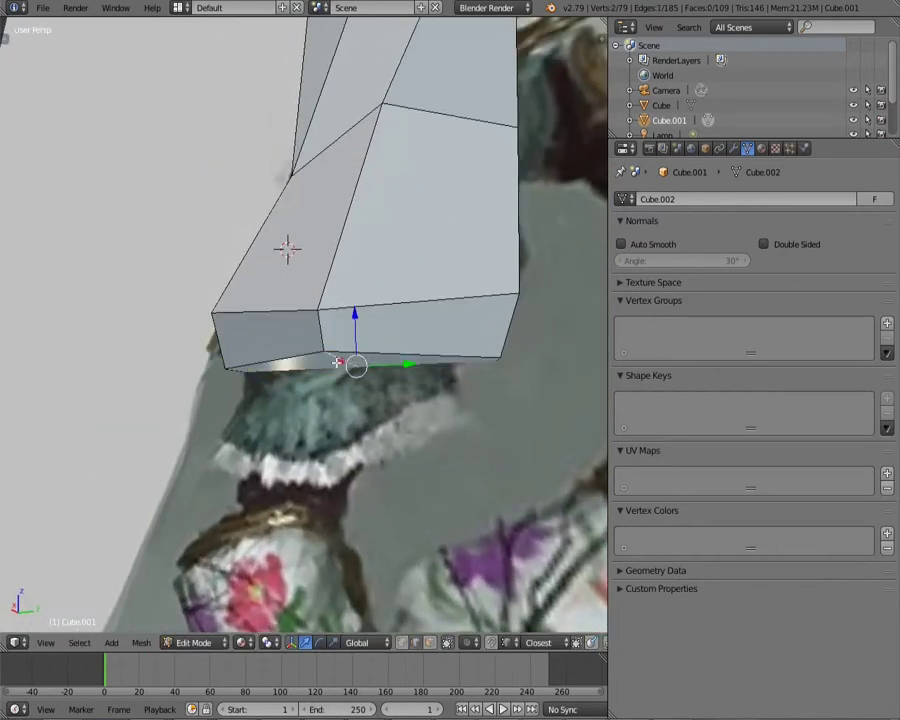
pyautogui.moveTo(338, 362); pyautogui.dragTo(340, 380, button='middle')
pyautogui.press('KP_3')
pyautogui.scroll(2, 466, 373)
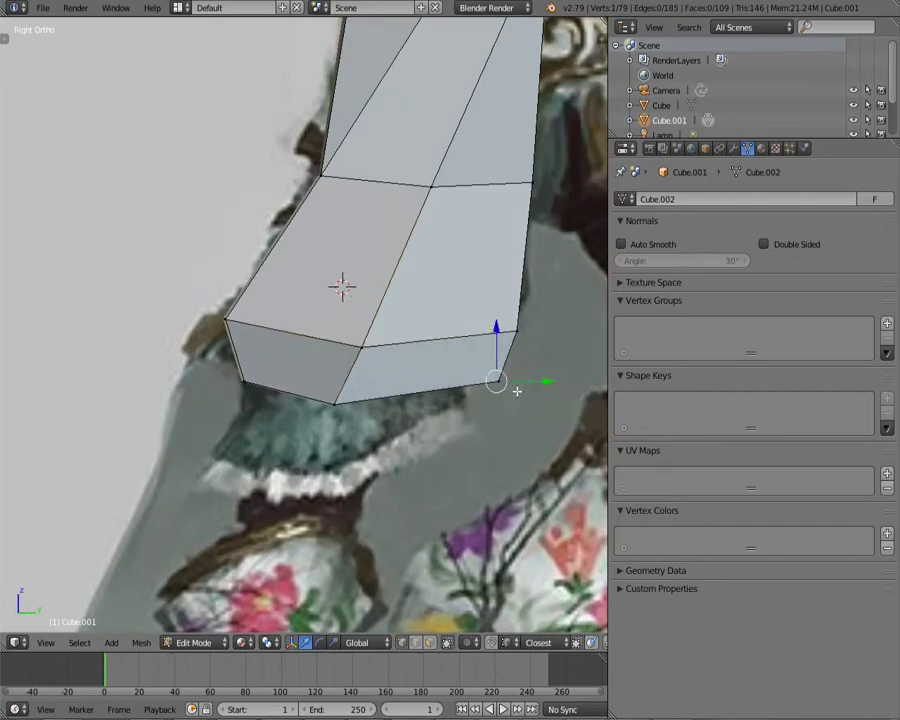
pyautogui.moveTo(516, 391)
pyautogui.mouseDown(button='middle')
pyautogui.moveTo(514, 422)
pyautogui.moveTo(300, 420)
pyautogui.mouseUp(button='middle')
pyautogui.rightClick(245, 404)
pyautogui.hotkey('ctrl', 'Tab')
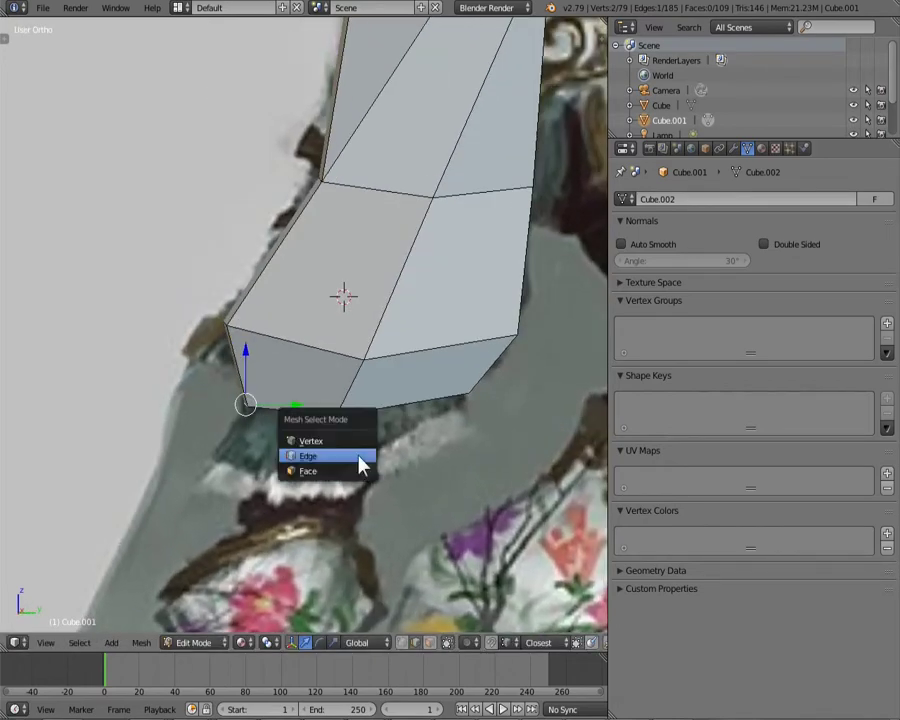
pyautogui.click(362, 466)
pyautogui.scroll(-3, 318, 373)
pyautogui.moveTo(371, 369)
pyautogui.mouseDown(button='middle')
pyautogui.moveTo(321, 311)
pyautogui.moveTo(221, 225)
pyautogui.moveTo(290, 285)
pyautogui.moveTo(310, 318)
pyautogui.mouseUp(button='middle')
pyautogui.scroll(-2, 310, 320)
pyautogui.scroll(2, 308, 320)
# Step: Extrude the arm's bottom faces further down into a new lower section
pyautogui.hotkey('ctrl', 'Tab')
pyautogui.click(240, 202)
pyautogui.scroll(1, 288, 272)
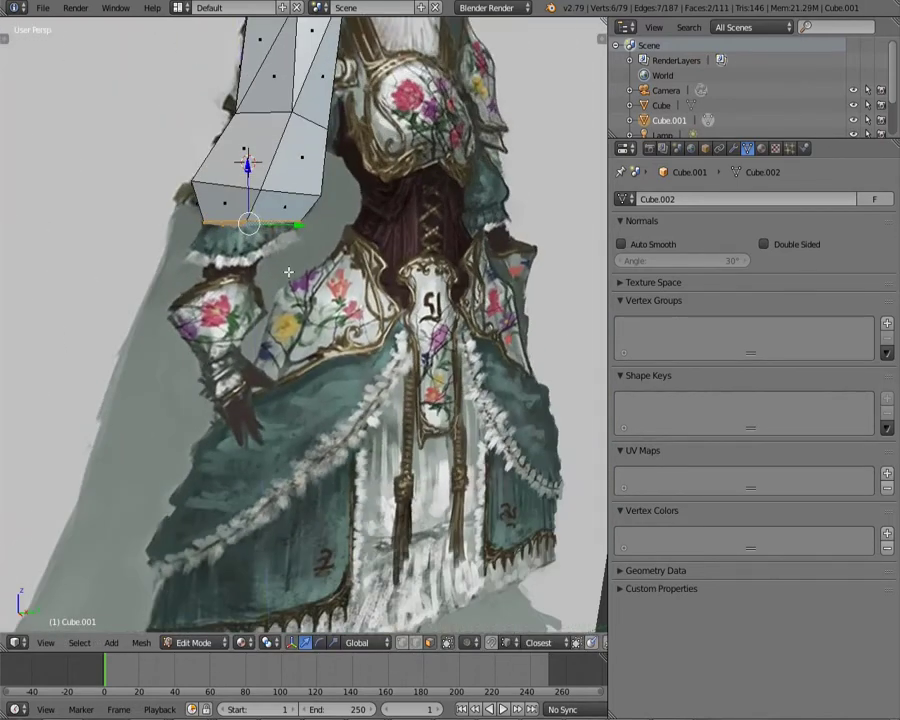
pyautogui.press('Return')
pyautogui.scroll(2, 200, 215)
pyautogui.moveTo(200, 215)
pyautogui.mouseDown(button='middle')
pyautogui.moveTo(160, 260)
pyautogui.moveTo(200, 215)
pyautogui.mouseUp(button='middle')
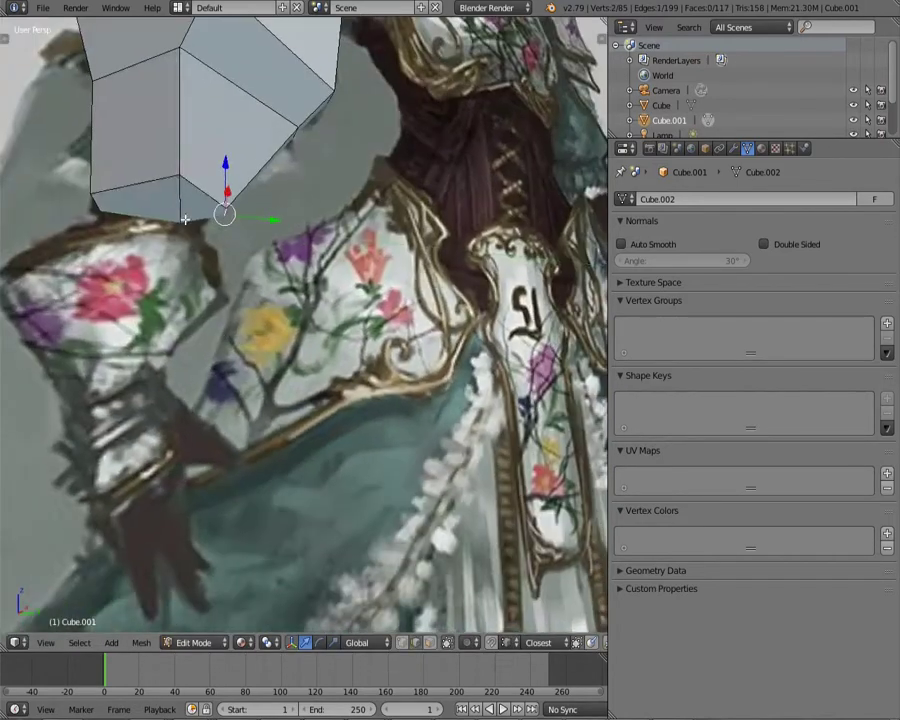
pyautogui.click(120, 218)
pyautogui.scroll(-3, 120, 218)
pyautogui.moveTo(120, 218); pyautogui.dragTo(428, 205, button='middle')
# Step: Grow the selection over the arm's bottom faces and browse the face operations
pyautogui.press('ctrl+KP_Add')
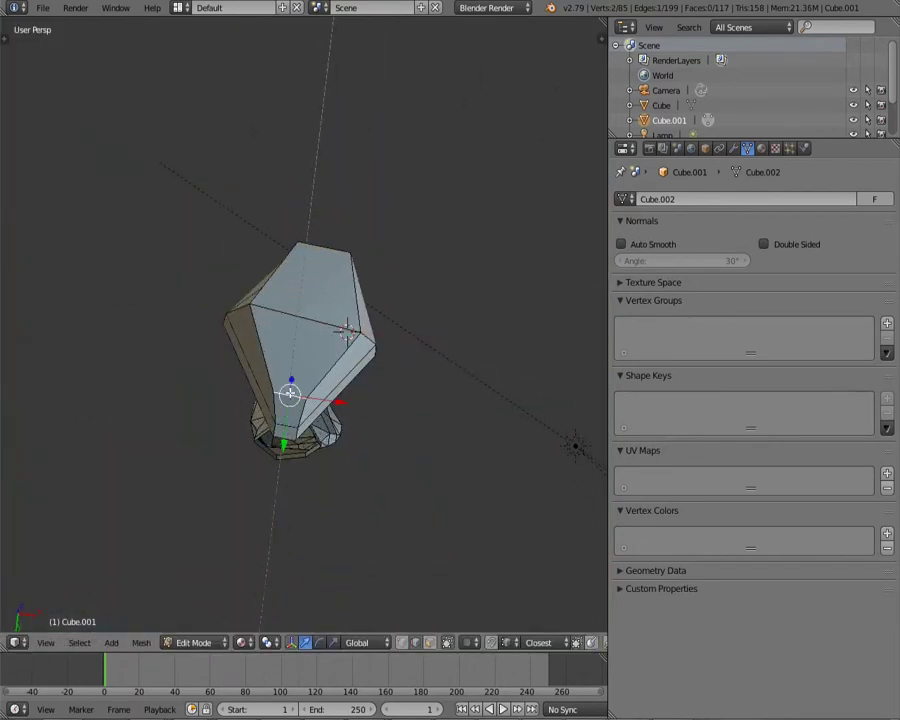
pyautogui.click(313, 401)
pyautogui.press('space')
pyautogui.press('Escape')
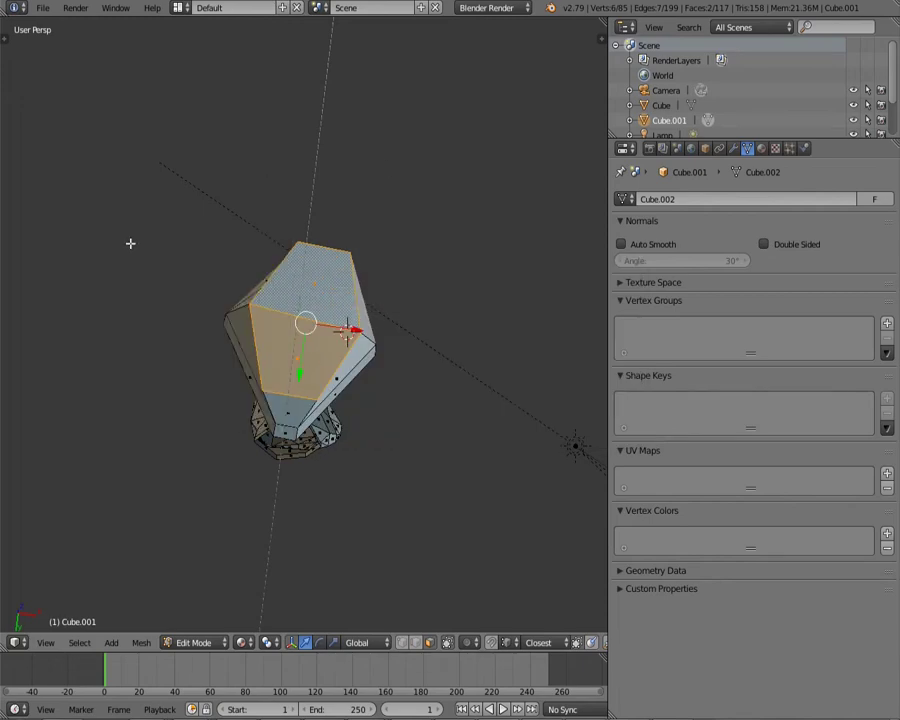
pyautogui.click(141, 642)
pyautogui.moveTo(170, 417)
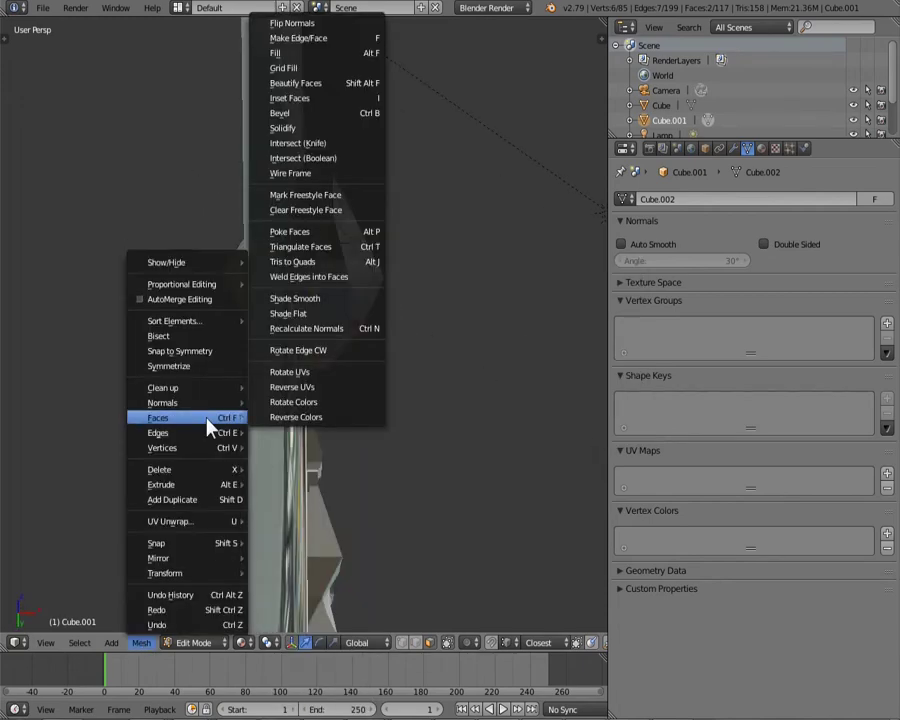
pyautogui.scroll(-3, 330, 300)
# Step: Shift the selected arm geometry along X to fit the reference sleeve
pyautogui.moveTo(330, 300)
pyautogui.mouseDown(button='middle')
pyautogui.moveTo(384, 336)
pyautogui.moveTo(352, 310)
pyautogui.moveTo(375, 386)
pyautogui.mouseUp(button='middle')
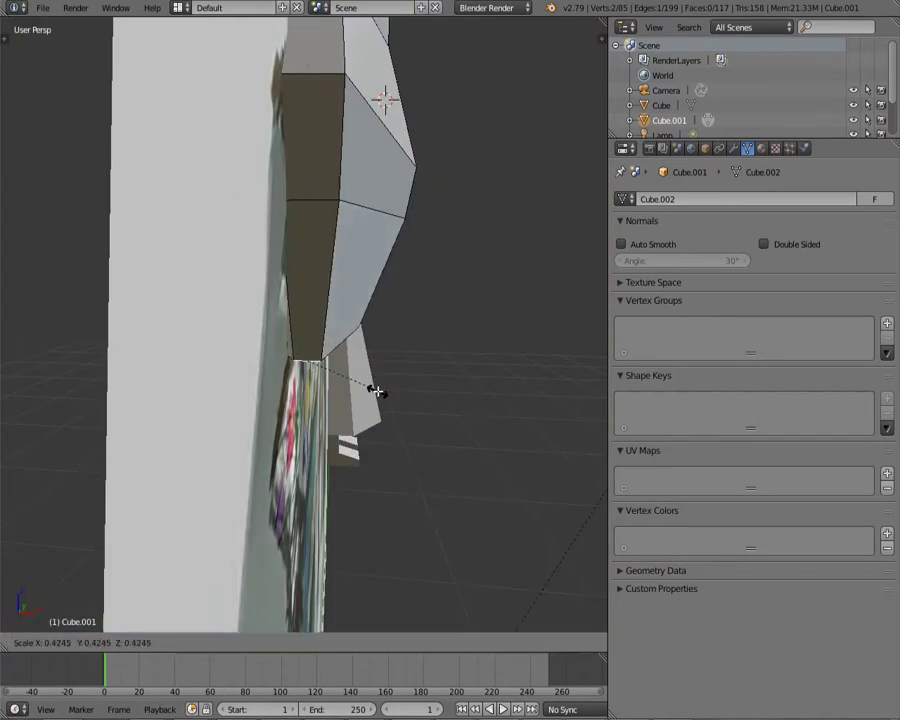
pyautogui.press('g')
pyautogui.press('x')
pyautogui.click(368, 333)
pyautogui.moveTo(366, 330)
pyautogui.mouseDown(button='middle')
pyautogui.moveTo(224, 343)
pyautogui.moveTo(261, 348)
pyautogui.moveTo(300, 280)
pyautogui.mouseUp(button='middle')
pyautogui.scroll(3, 224, 343)
# Step: Move and scale the arm's bottom faces, shifting them down along Z
pyautogui.press('g')
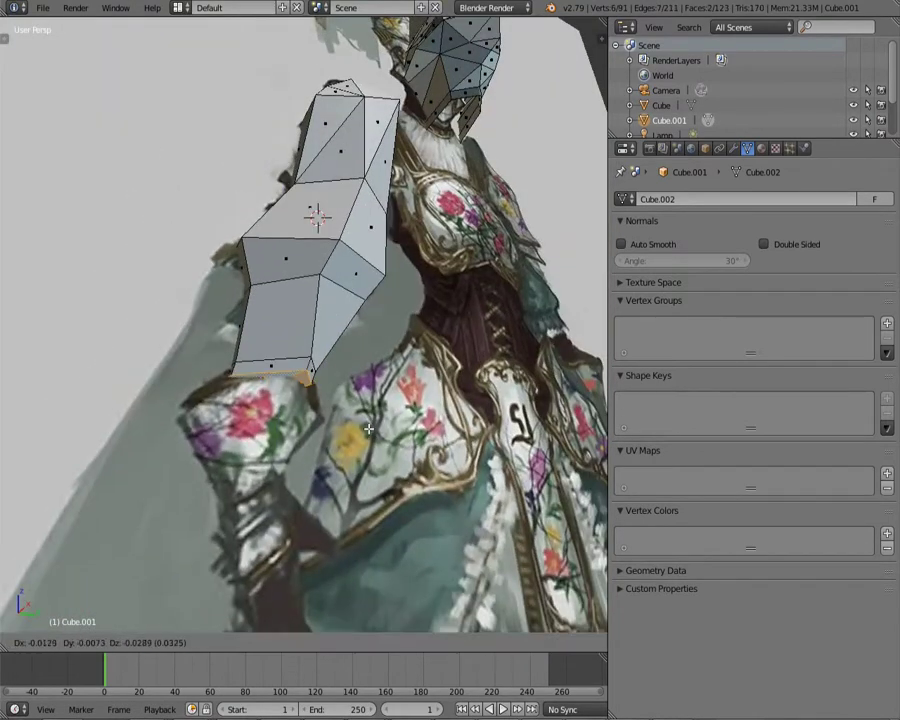
pyautogui.press('s')
pyautogui.hotkey('ctrl', 'Tab')
pyautogui.click(320, 377)
pyautogui.press('g')
pyautogui.press('z')
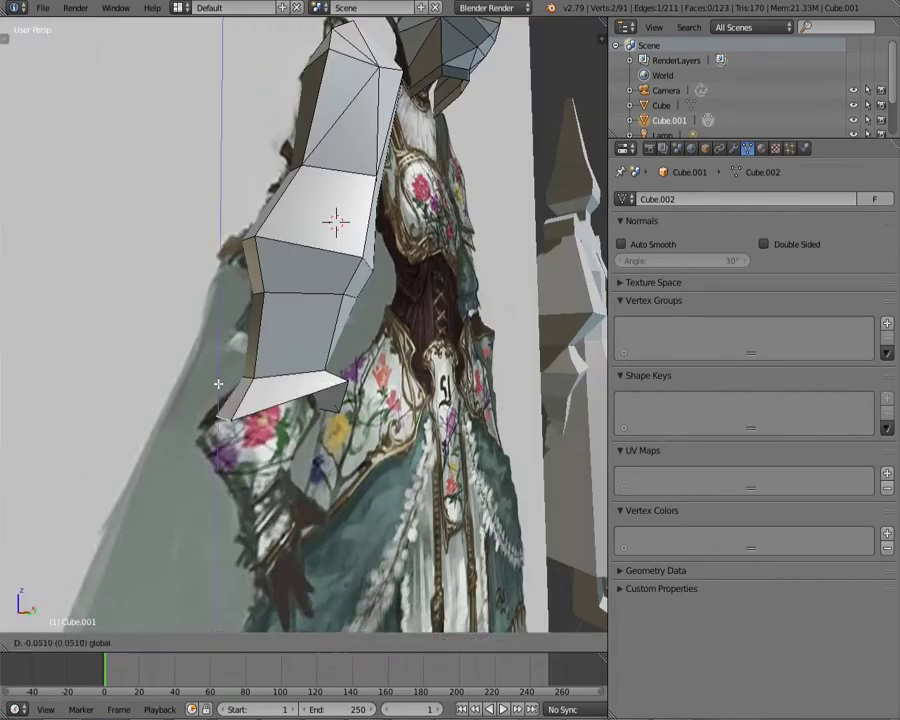
pyautogui.click(320, 366)
pyautogui.press('a')
pyautogui.moveTo(320, 366)
pyautogui.mouseDown(button='middle')
pyautogui.moveTo(229, 403)
pyautogui.moveTo(278, 440)
pyautogui.moveTo(394, 267)
pyautogui.moveTo(346, 223)
pyautogui.moveTo(483, 354)
pyautogui.moveTo(444, 332)
pyautogui.moveTo(288, 361)
pyautogui.mouseUp(button='middle')
# Step: Slide a single arm edge along Y and confirm the resize
pyautogui.rightClick(278, 440)
pyautogui.press('g')
pyautogui.press('y')
pyautogui.click(279, 411)
pyautogui.click(477, 334)
pyautogui.moveTo(355, 351)
pyautogui.mouseDown(button='middle')
pyautogui.moveTo(252, 311)
pyautogui.moveTo(235, 330)
pyautogui.moveTo(284, 318)
pyautogui.mouseUp(button='middle')
# Step: Extrude the arm's bottom edge into a forearm section and knife-cut across it
pyautogui.rightClick(240, 332)
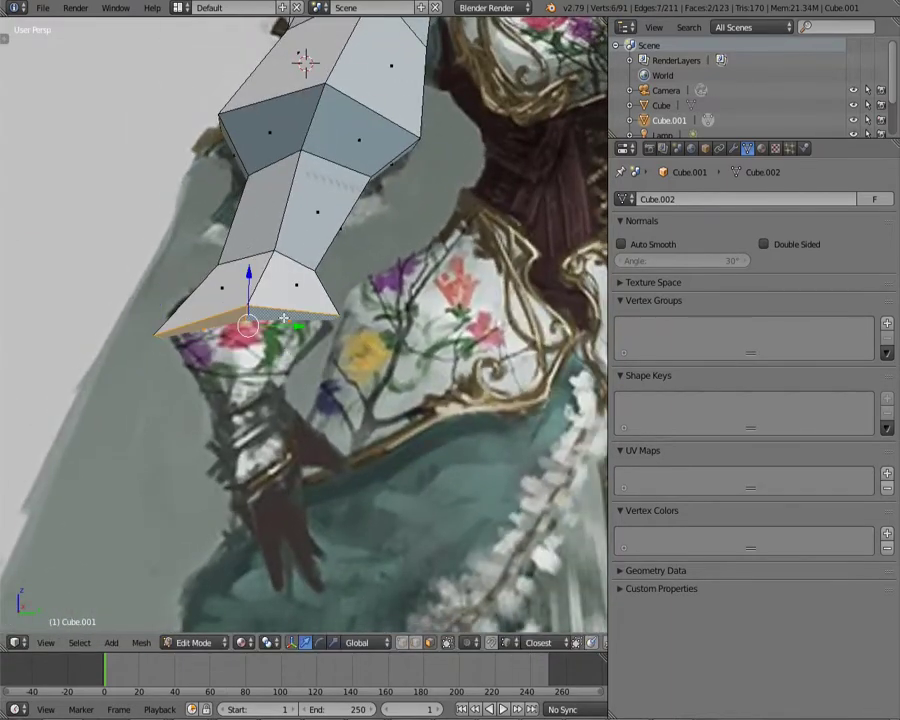
pyautogui.click(296, 455)
pyautogui.moveTo(296, 455)
pyautogui.mouseDown(button='middle')
pyautogui.moveTo(255, 176)
pyautogui.moveTo(254, 372)
pyautogui.moveTo(255, 320)
pyautogui.mouseUp(button='middle')
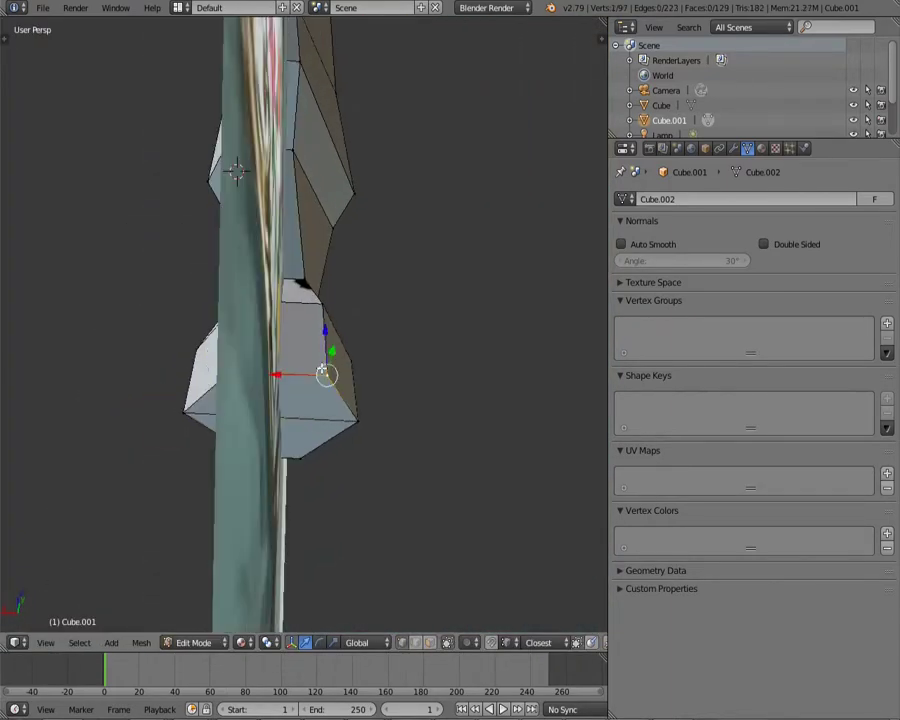
pyautogui.moveTo(325, 372)
pyautogui.mouseDown(button='middle')
pyautogui.moveTo(362, 416)
pyautogui.moveTo(240, 370)
pyautogui.moveTo(267, 360)
pyautogui.moveTo(346, 261)
pyautogui.moveTo(341, 209)
pyautogui.moveTo(313, 302)
pyautogui.moveTo(374, 314)
pyautogui.moveTo(164, 410)
pyautogui.moveTo(230, 442)
pyautogui.moveTo(256, 356)
pyautogui.moveTo(200, 360)
pyautogui.moveTo(281, 251)
pyautogui.moveTo(222, 334)
pyautogui.mouseUp(button='middle')
pyautogui.press('k')
pyautogui.click(313, 302)
pyautogui.press('Return')
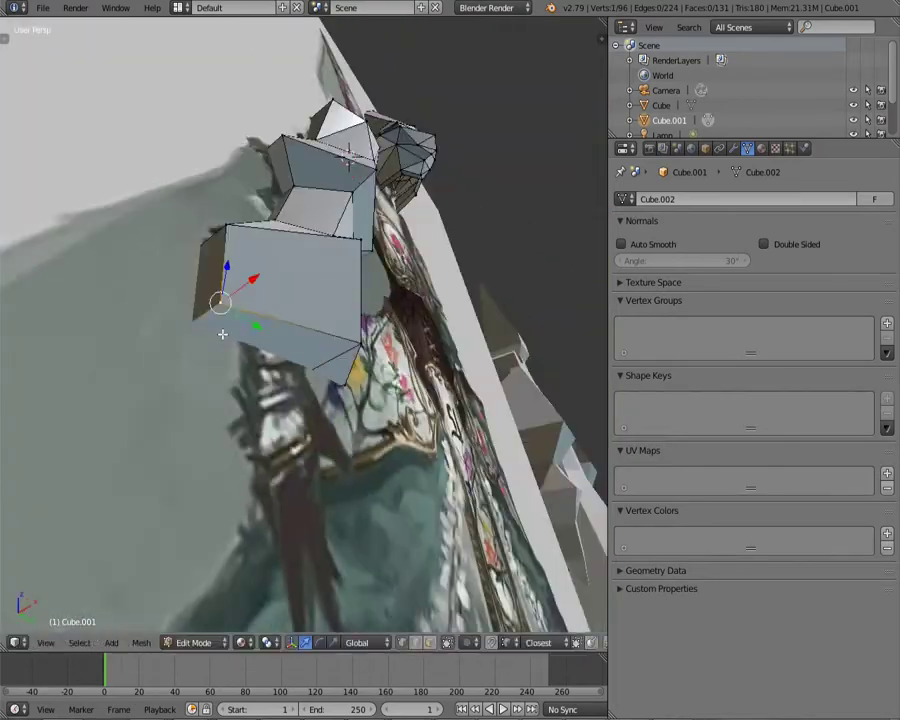
# Step: Rotate the selected arm vertices around X and knife-cut a new edge into the arm
pyautogui.moveTo(279, 369)
pyautogui.mouseDown(button='middle')
pyautogui.moveTo(215, 396)
pyautogui.moveTo(267, 472)
pyautogui.moveTo(295, 362)
pyautogui.mouseUp(button='middle')
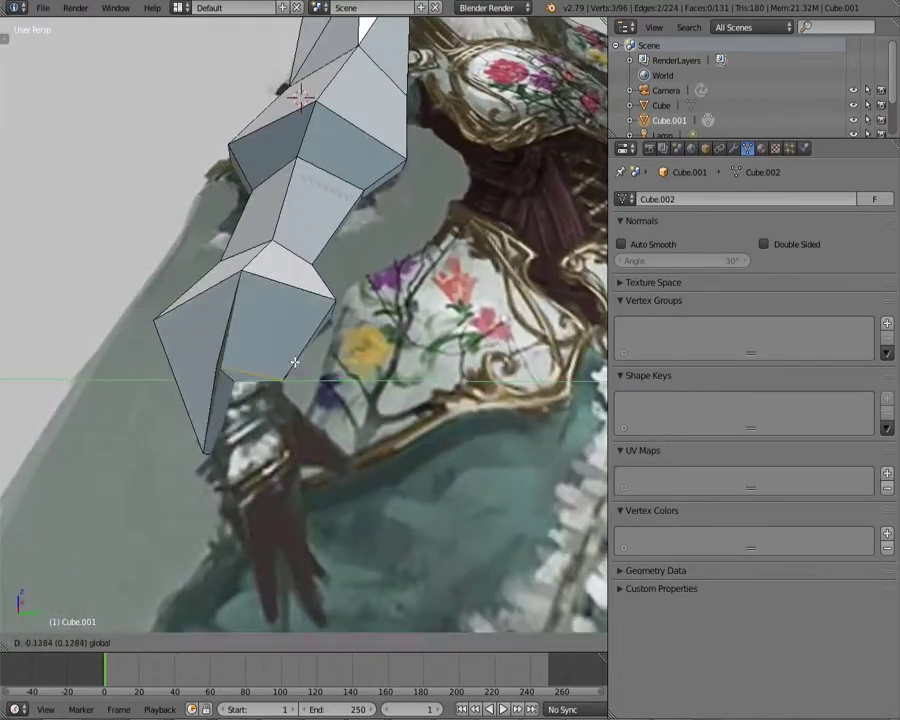
pyautogui.scroll(3, 295, 362)
pyautogui.keyDown('shift'); pyautogui.rightClick(340, 441); pyautogui.keyUp('shift')
pyautogui.press('r')
pyautogui.press('x')
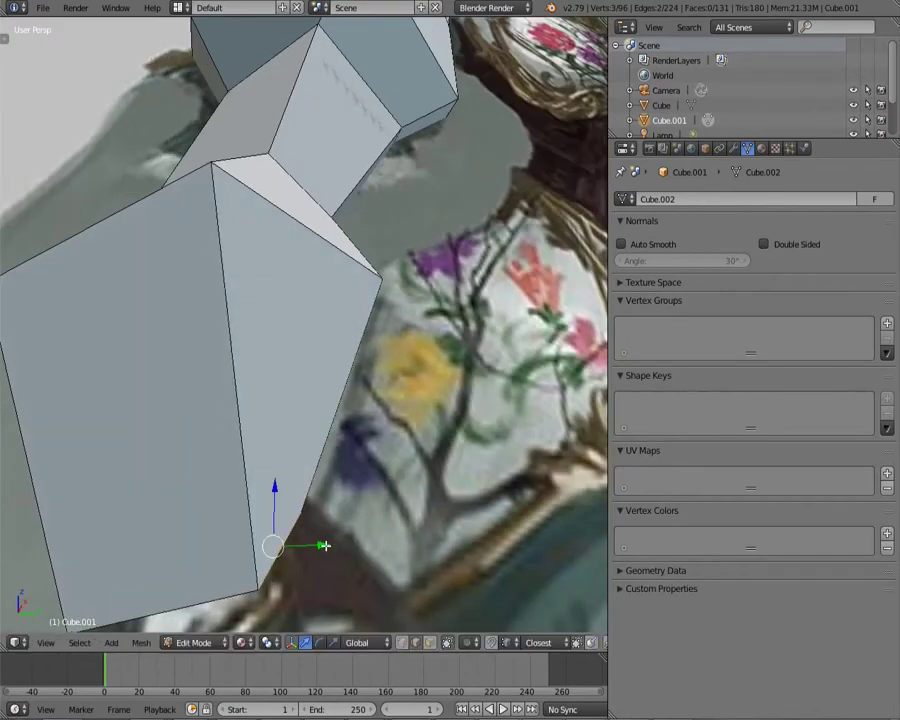
pyautogui.press('a')
pyautogui.moveTo(323, 545); pyautogui.dragTo(247, 454, button='middle')
pyautogui.click(201, 373)
pyautogui.press('Return')
# Step: Extrude the arm's end face twice toward the hand, shrinking the first extrusion
pyautogui.moveTo(201, 373); pyautogui.dragTo(390, 500, button='middle')
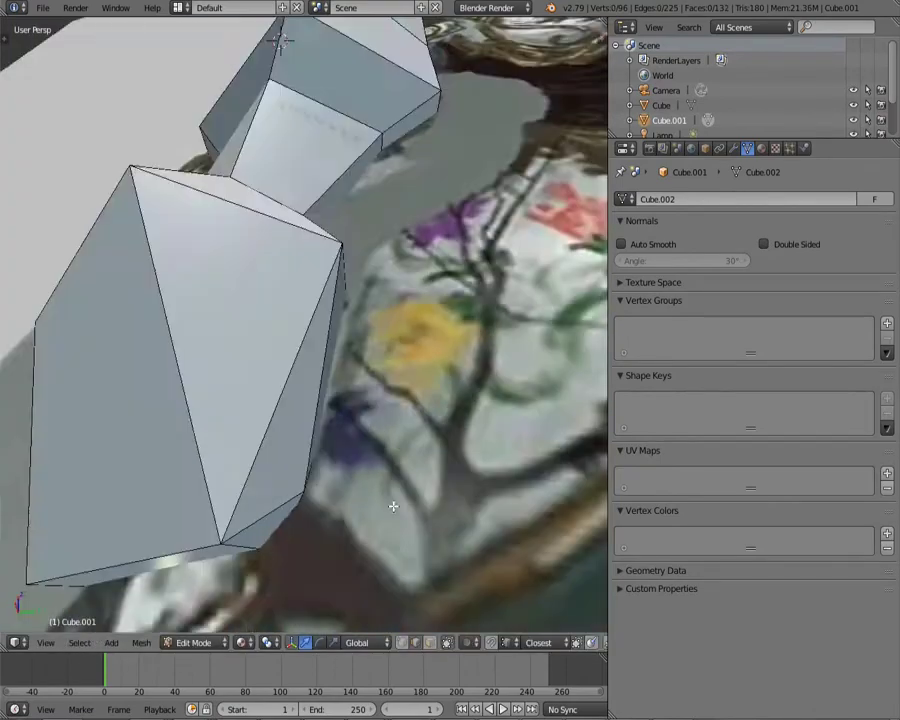
pyautogui.scroll(-3, 310, 438)
pyautogui.moveTo(305, 505)
pyautogui.mouseDown(button='middle')
pyautogui.moveTo(227, 388)
pyautogui.moveTo(390, 412)
pyautogui.moveTo(373, 388)
pyautogui.mouseUp(button='middle')
pyautogui.press('e')
pyautogui.press('s')
pyautogui.click(353, 386)
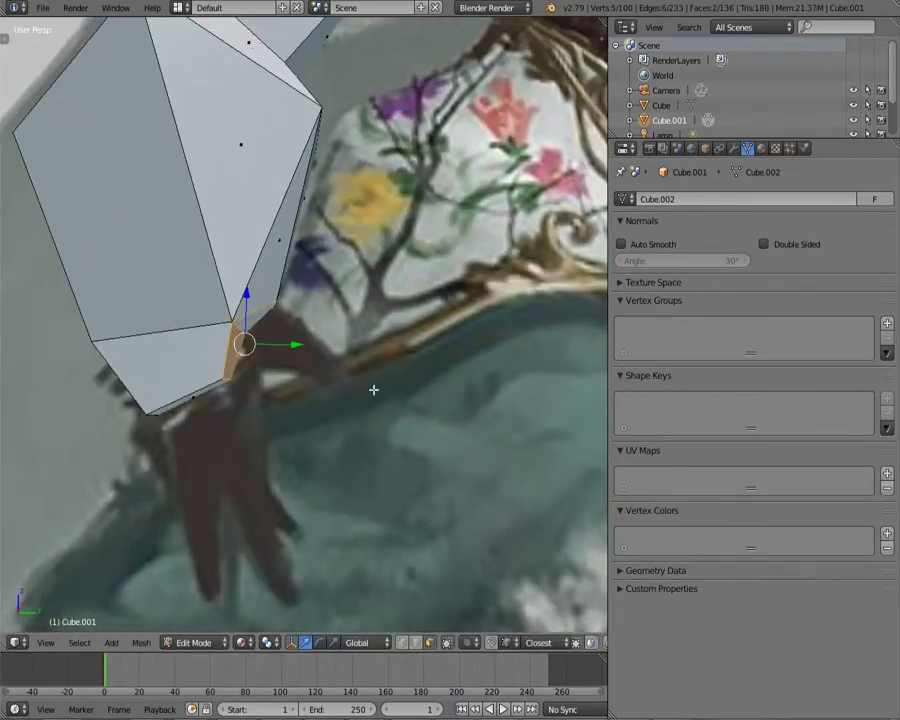
pyautogui.press('e')
pyautogui.click(457, 411)
# Step: Scale the hand vertices together into one point and resize the hand edge loop
pyautogui.moveTo(457, 411)
pyautogui.mouseDown(button='middle')
pyautogui.moveTo(368, 528)
pyautogui.moveTo(228, 483)
pyautogui.mouseUp(button='middle')
pyautogui.scroll(3, 368, 528)
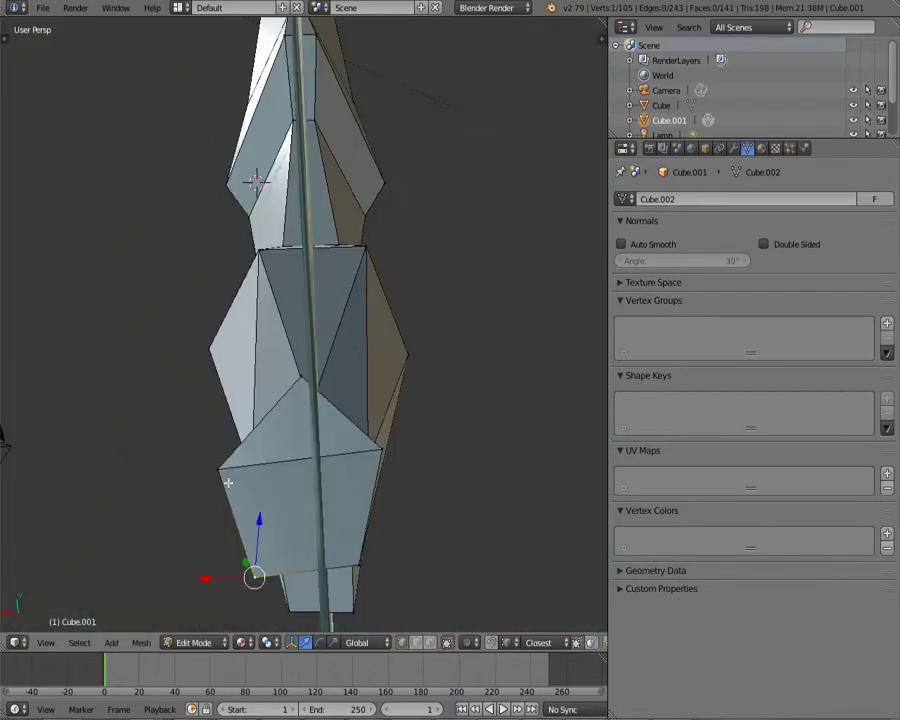
pyautogui.moveTo(372, 456); pyautogui.dragTo(338, 392, button='middle')
pyautogui.press('s')
pyautogui.click(392, 430)
pyautogui.moveTo(392, 430)
pyautogui.mouseDown(button='middle')
pyautogui.moveTo(332, 516)
pyautogui.moveTo(330, 478)
pyautogui.moveTo(436, 519)
pyautogui.moveTo(201, 484)
pyautogui.mouseUp(button='middle')
pyautogui.keyDown('alt'); pyautogui.rightClick(330, 478); pyautogui.keyUp('alt')
pyautogui.click(449, 520)
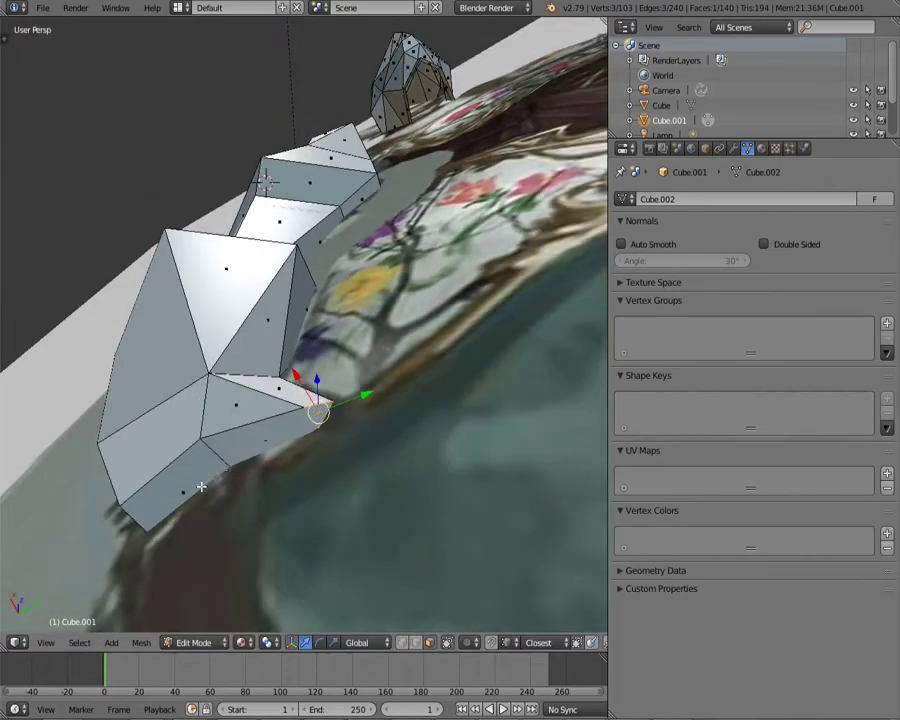
# Step: Move an edge near the hand vertically and commit the knife cut
pyautogui.rightClick(228, 406)
pyautogui.press('g')
pyautogui.press('z')
pyautogui.moveTo(279, 441); pyautogui.dragTo(170, 471, button='middle')
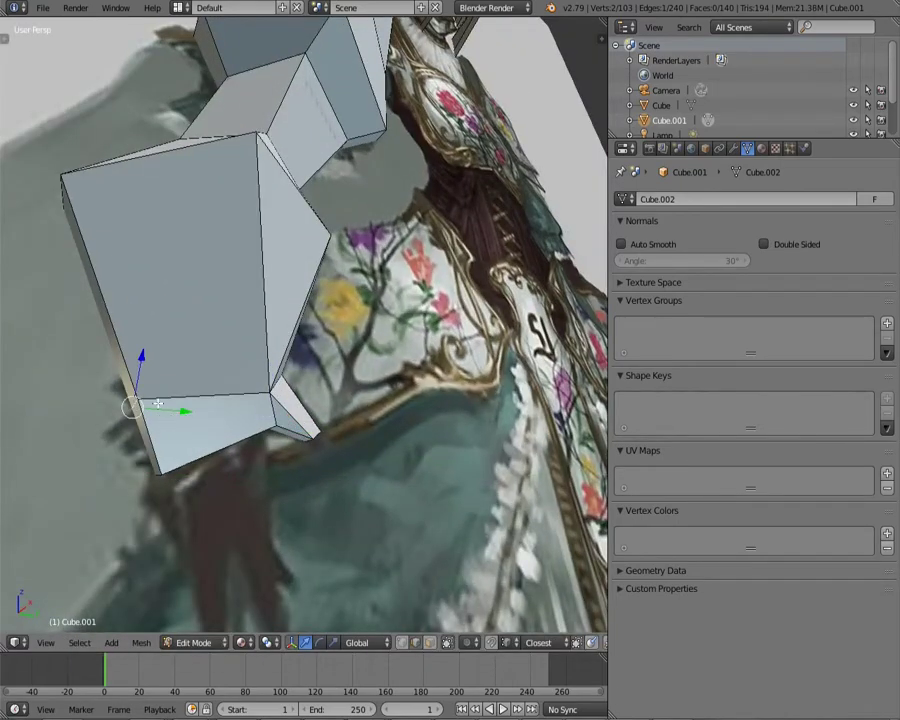
pyautogui.moveTo(158, 403)
pyautogui.mouseDown(button='middle')
pyautogui.moveTo(197, 396)
pyautogui.moveTo(102, 317)
pyautogui.moveTo(357, 309)
pyautogui.moveTo(349, 450)
pyautogui.moveTo(447, 334)
pyautogui.moveTo(496, 336)
pyautogui.mouseUp(button='middle')
pyautogui.press('Return')
pyautogui.press('a')
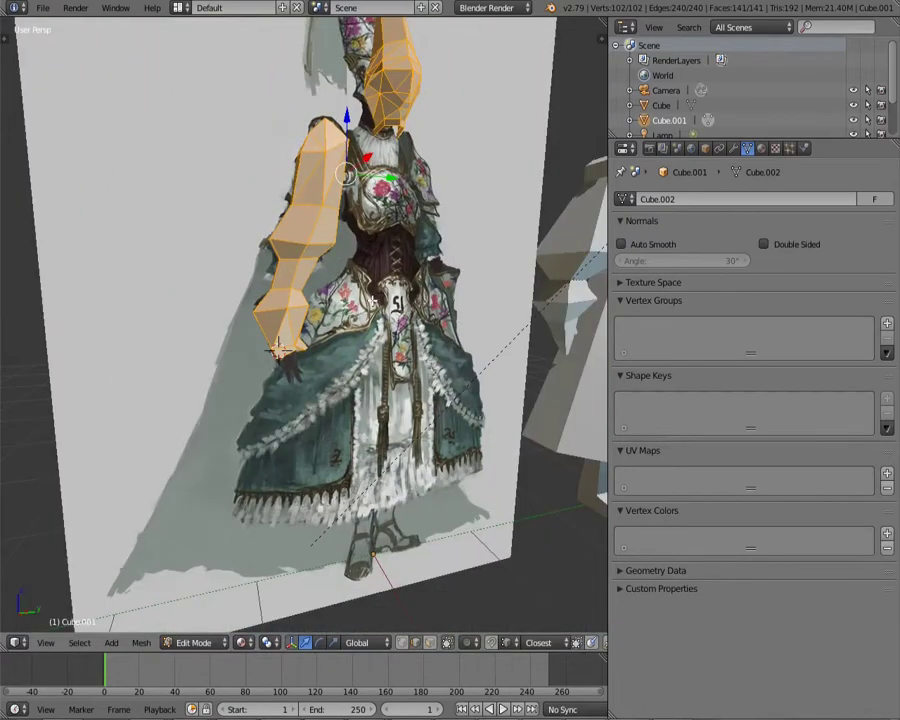
# Step: Extrude the arm's bottom face into a hand section, move it down and shrink it
pyautogui.moveTo(349, 345)
pyautogui.mouseDown(button='middle')
pyautogui.moveTo(90, 342)
pyautogui.moveTo(250, 430)
pyautogui.moveTo(262, 330)
pyautogui.mouseUp(button='middle')
pyautogui.scroll(4, 248, 437)
pyautogui.rightClick(262, 330)
pyautogui.press('e')
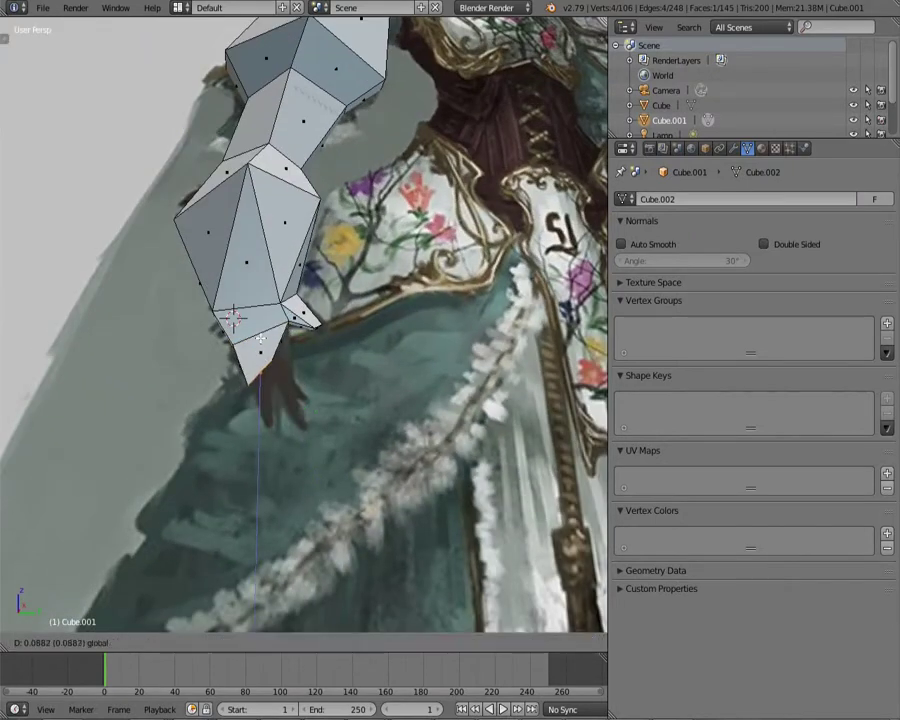
pyautogui.click(260, 340)
pyautogui.scroll(3, 297, 441)
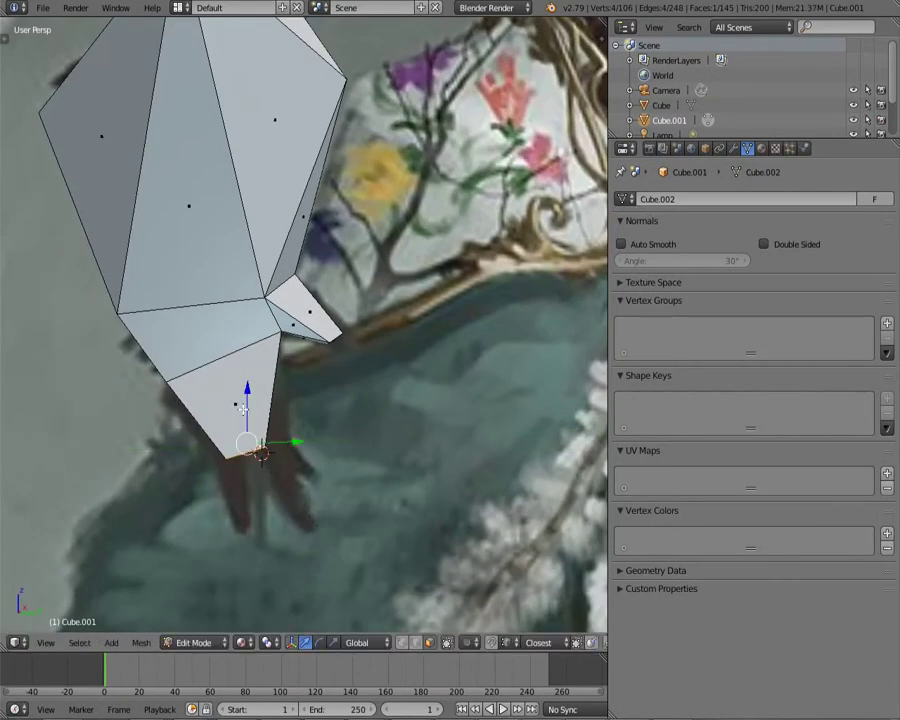
pyautogui.click(318, 502)
pyautogui.press('s')
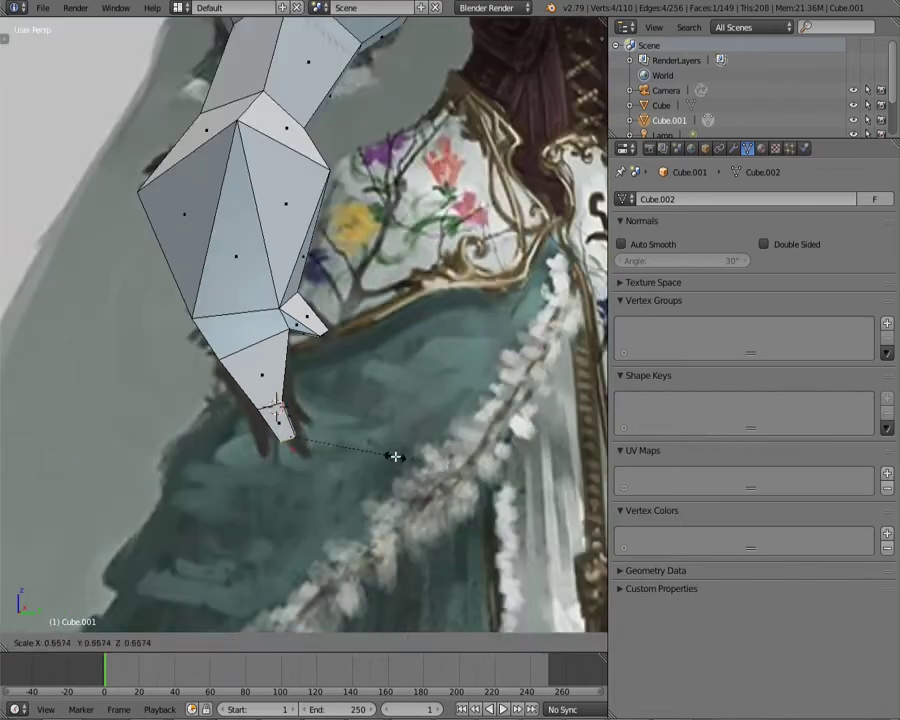
pyautogui.click(417, 449)
# Step: Reposition and rotate the hand tip, then maximize the 3D view with Ctrl+Up
pyautogui.scroll(2, 417, 449)
pyautogui.moveTo(301, 434); pyautogui.dragTo(331, 436, button='middle')
pyautogui.click(331, 436)
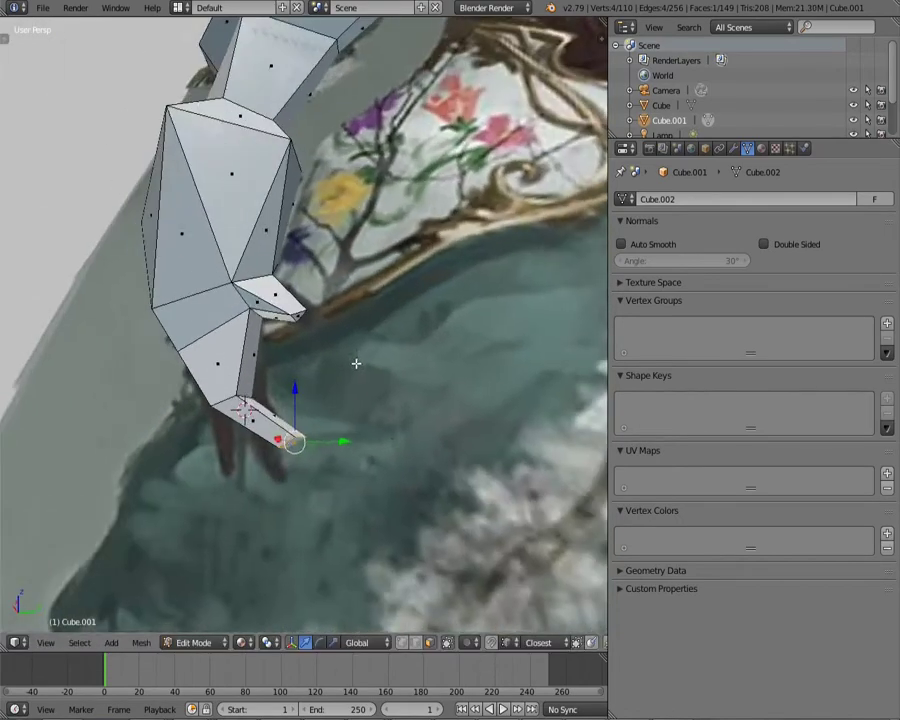
pyautogui.click(390, 358)
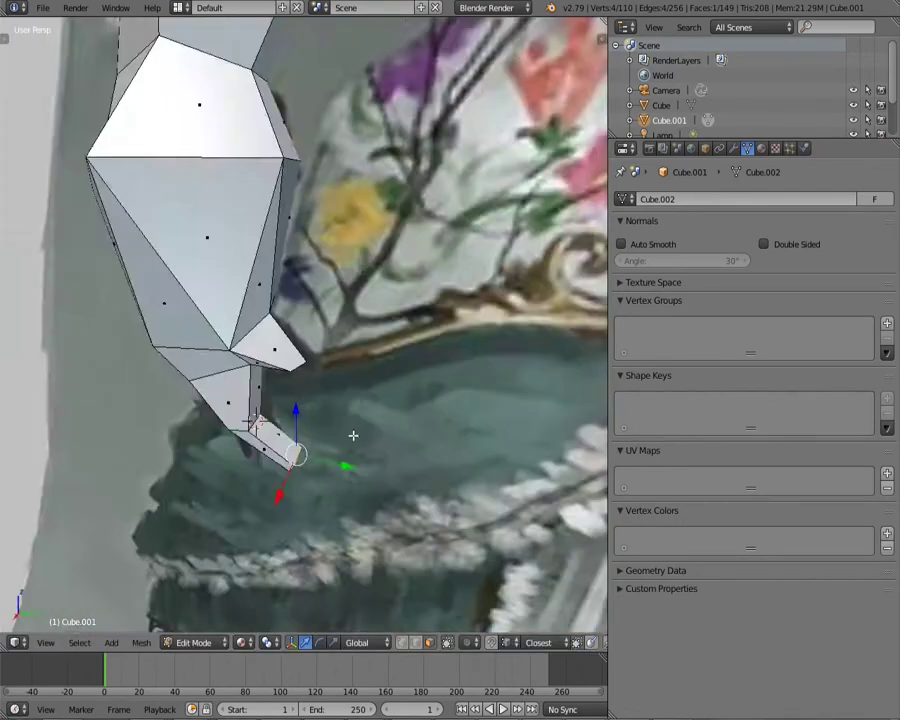
pyautogui.scroll(-2, 352, 434)
pyautogui.scroll(-2, 352, 434)
pyautogui.scroll(3, 376, 246)
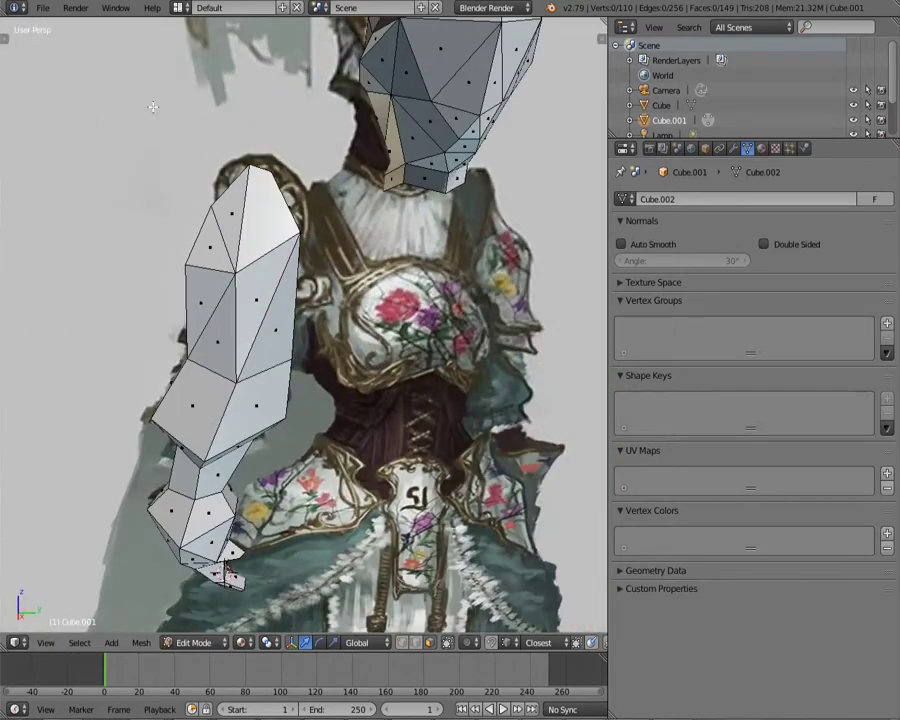
pyautogui.scroll(-3, 150, 130)
pyautogui.hotkey('ctrl', 'Up')
pyautogui.moveTo(150, 130)
pyautogui.mouseDown(button='middle')
pyautogui.moveTo(400, 396)
pyautogui.moveTo(581, 362)
pyautogui.mouseUp(button='middle')
# Step: Merge the stray helmet vertices at the last one and scale the two tip vertices
pyautogui.press('a')
pyautogui.scroll(3, 400, 396)
pyautogui.scroll(3, 581, 362)
pyautogui.rightClick(360, 336)
pyautogui.moveTo(360, 336); pyautogui.dragTo(380, 364, button='middle')
pyautogui.click(447, 326)
pyautogui.moveTo(447, 330)
pyautogui.mouseDown(button='middle')
pyautogui.moveTo(494, 350)
pyautogui.moveTo(500, 330)
pyautogui.moveTo(372, 343)
pyautogui.mouseUp(button='middle')
pyautogui.moveTo(400, 380)
pyautogui.mouseDown(button='middle')
pyautogui.moveTo(626, 426)
pyautogui.moveTo(331, 454)
pyautogui.moveTo(677, 416)
pyautogui.moveTo(310, 370)
pyautogui.moveTo(400, 360)
pyautogui.moveTo(245, 293)
pyautogui.moveTo(469, 398)
pyautogui.moveTo(627, 428)
pyautogui.moveTo(660, 424)
pyautogui.mouseUp(button='middle')
pyautogui.click(688, 414)
# Step: Select the helmet and both arm meshes and frame the whole figure from the front
pyautogui.press('a')
pyautogui.scroll(-5, 688, 414)
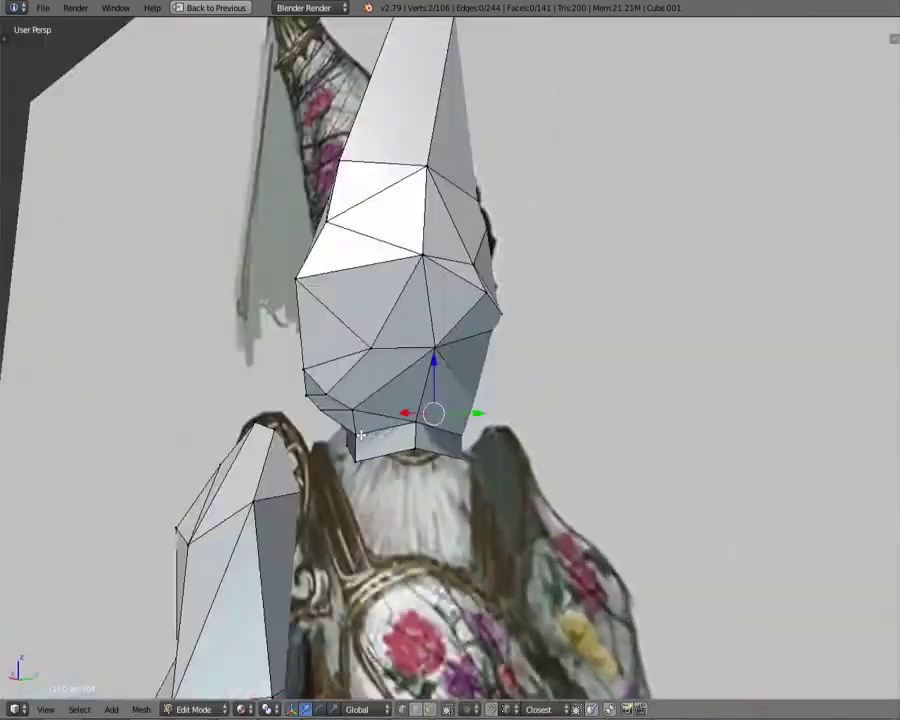
pyautogui.moveTo(432, 412)
pyautogui.mouseDown(button='middle')
pyautogui.moveTo(291, 446)
pyautogui.moveTo(483, 440)
pyautogui.moveTo(530, 470)
pyautogui.mouseUp(button='middle')
pyautogui.scroll(-3, 483, 440)
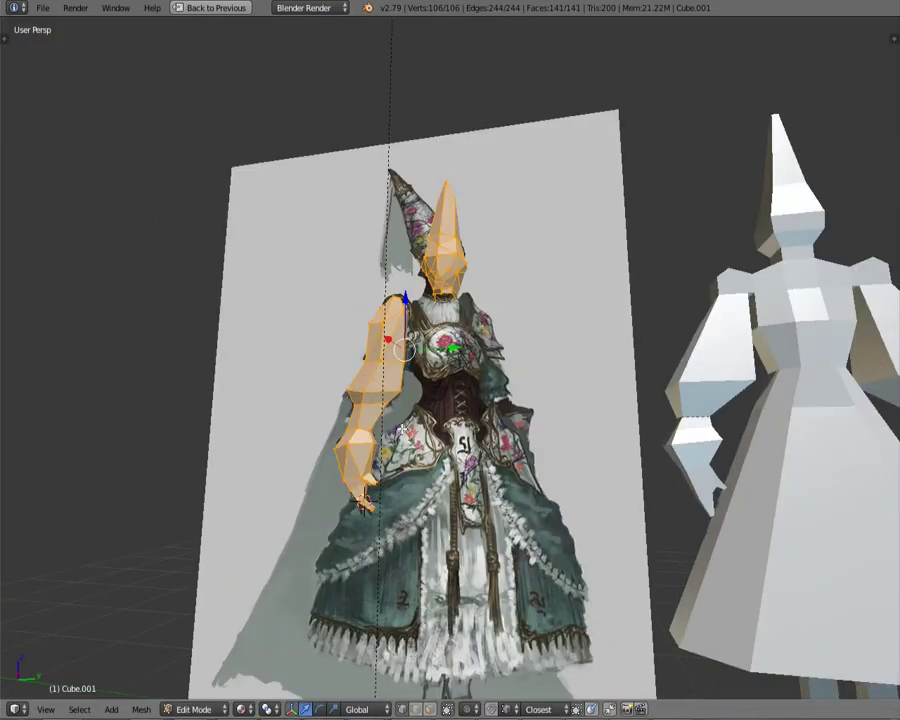
pyautogui.scroll(2, 387, 362)
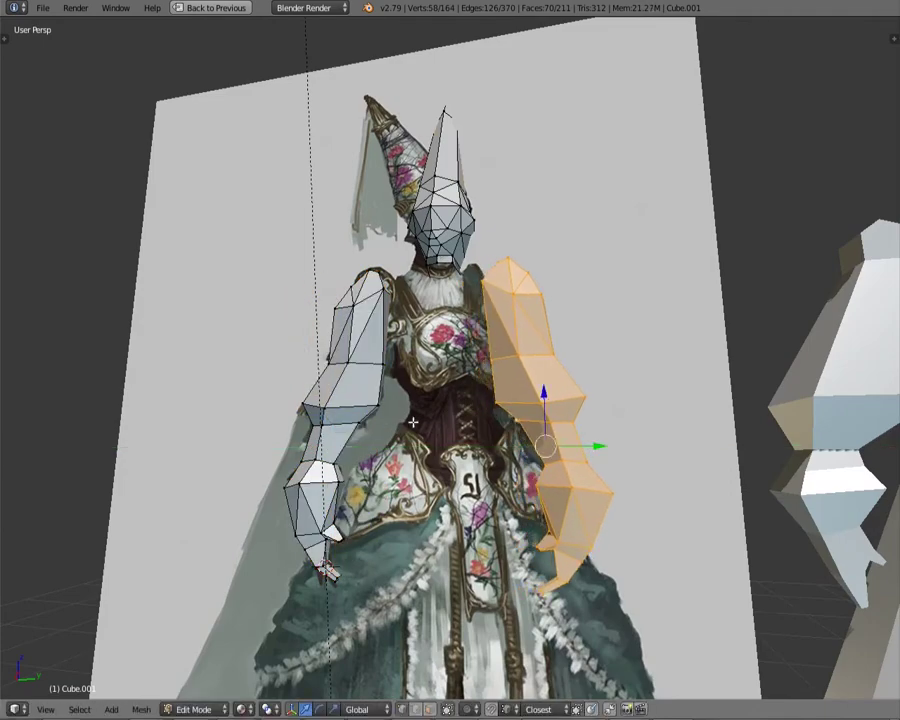
pyautogui.press('a')
pyautogui.moveTo(413, 422); pyautogui.dragTo(470, 300, button='middle')
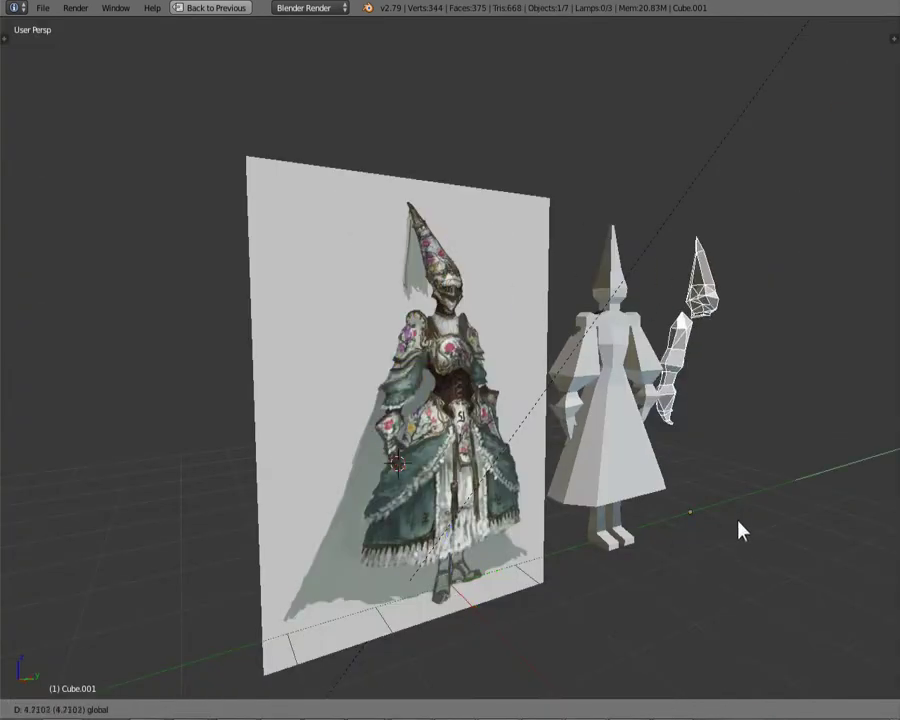
pyautogui.moveTo(736, 528); pyautogui.dragTo(606, 432, button='middle')
pyautogui.hotkey('shift', 's')
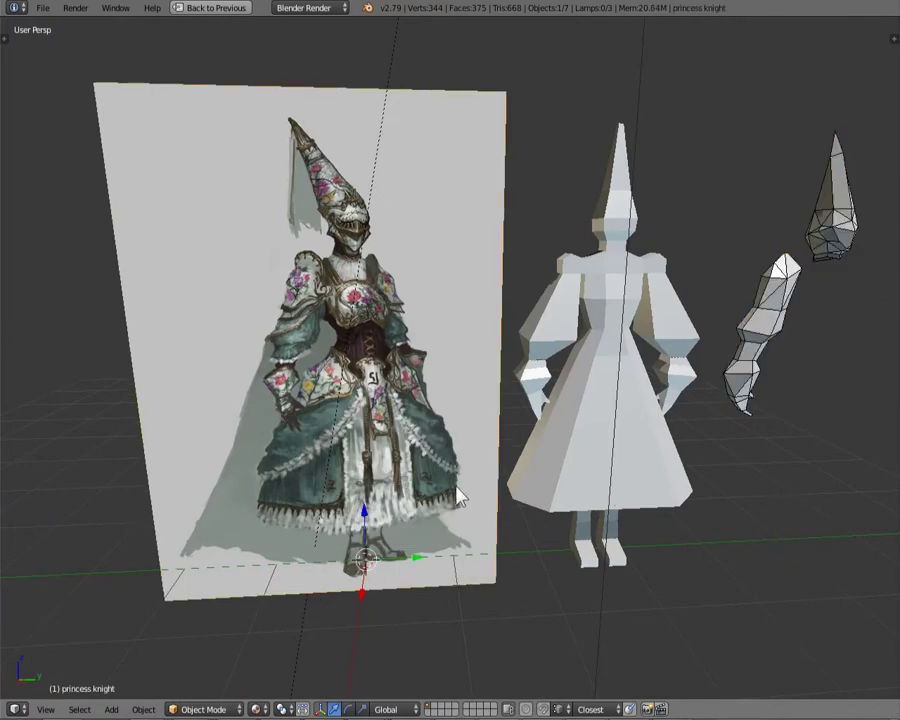
# Step: Add a plane at the waist, loop-cut it and run Smooth Vertex on it
pyautogui.click(525, 487)
pyautogui.press('Tab')
pyautogui.scroll(3, 300, 480)
pyautogui.hotkey('ctrl', 'r')
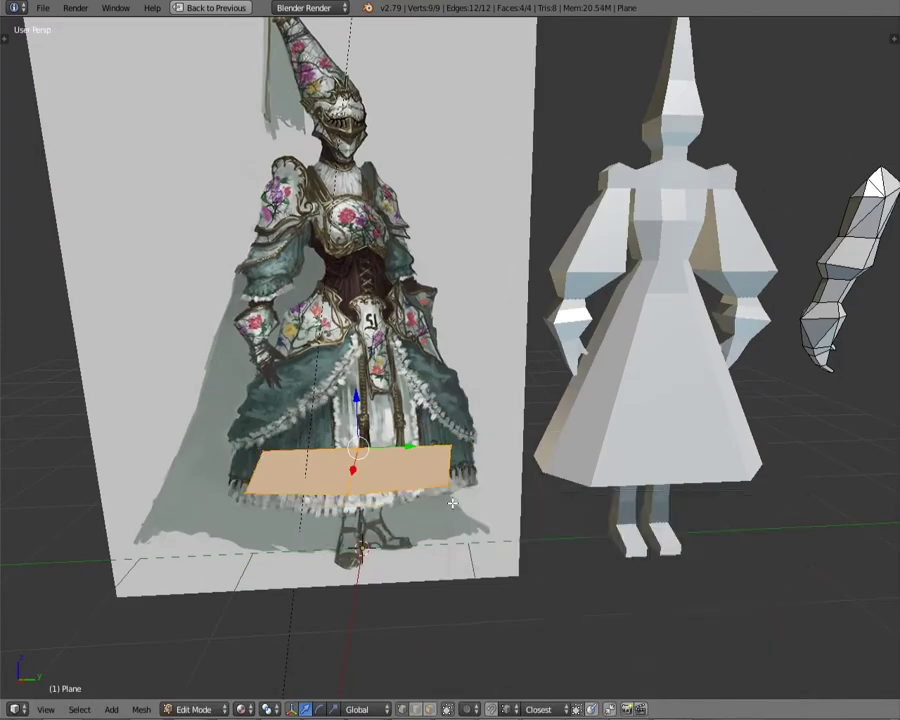
pyautogui.moveTo(452, 502); pyautogui.dragTo(472, 448, button='middle')
pyautogui.press('space')
pyautogui.write('Smooth Vertex')
pyautogui.press('Return')
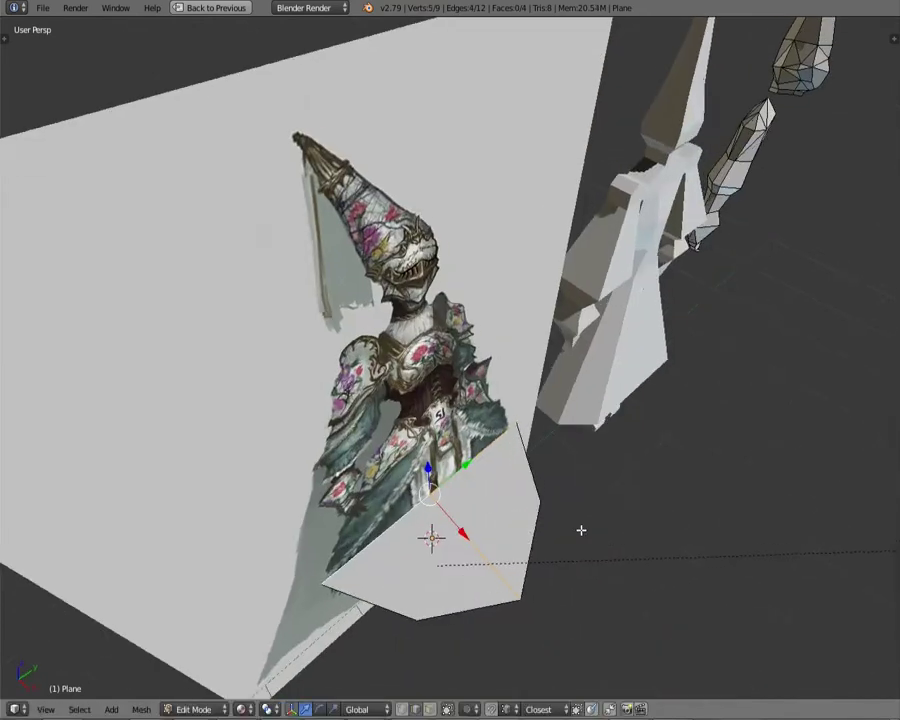
pyautogui.moveTo(581, 530); pyautogui.dragTo(413, 445, button='middle')
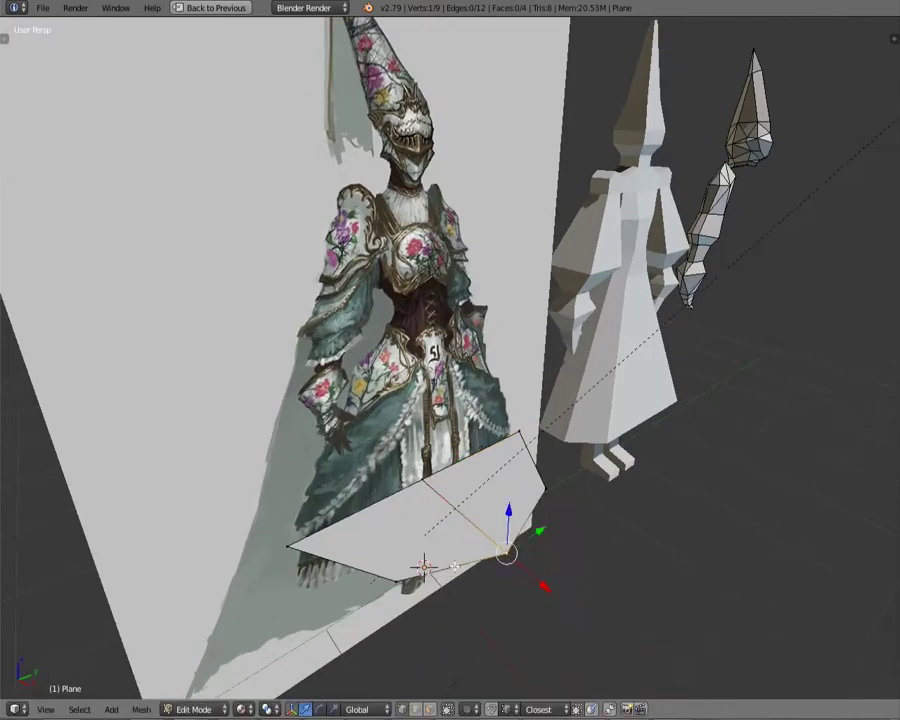
# Step: Scale the plane flatter and extrude it downward into a flared skirt block
pyautogui.press('a')
pyautogui.press('s')
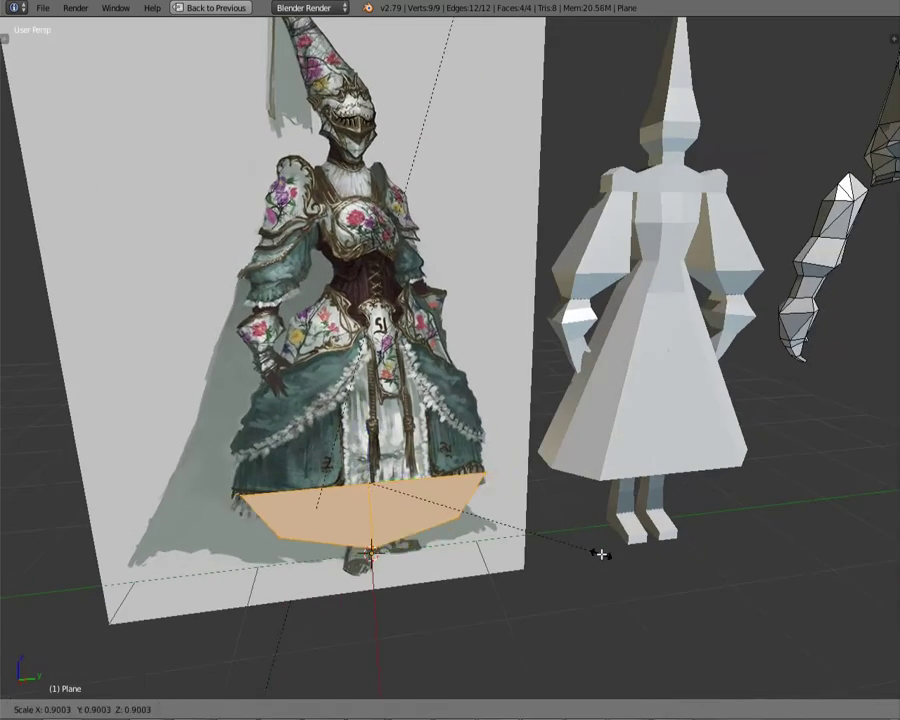
pyautogui.click(529, 541)
pyautogui.click(478, 456)
pyautogui.press('KP_3')
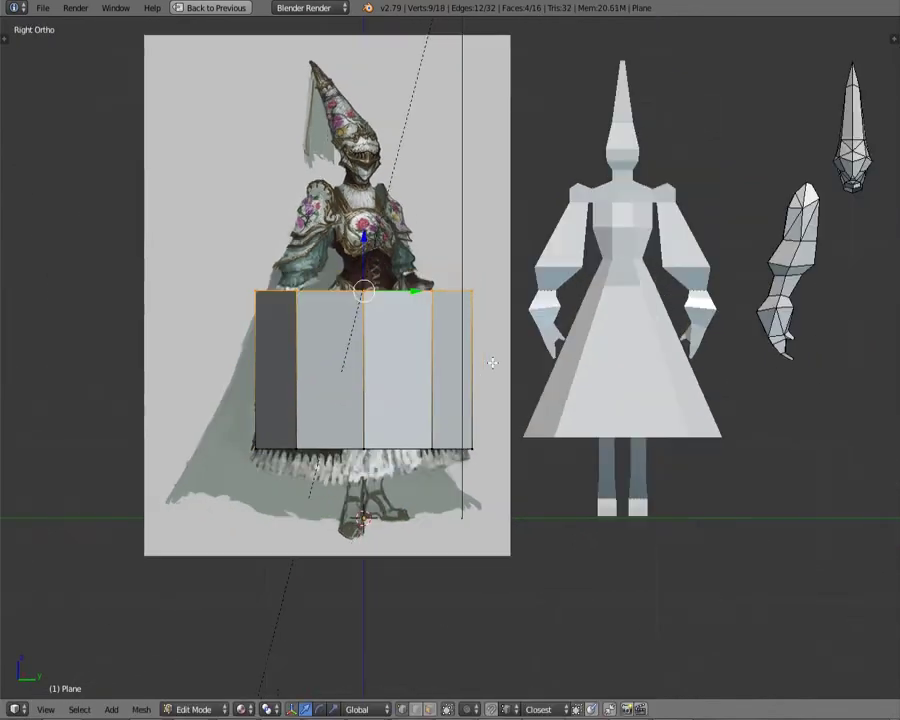
pyautogui.scroll(2, 394, 296)
pyautogui.scroll(2, 380, 360)
pyautogui.press('e')
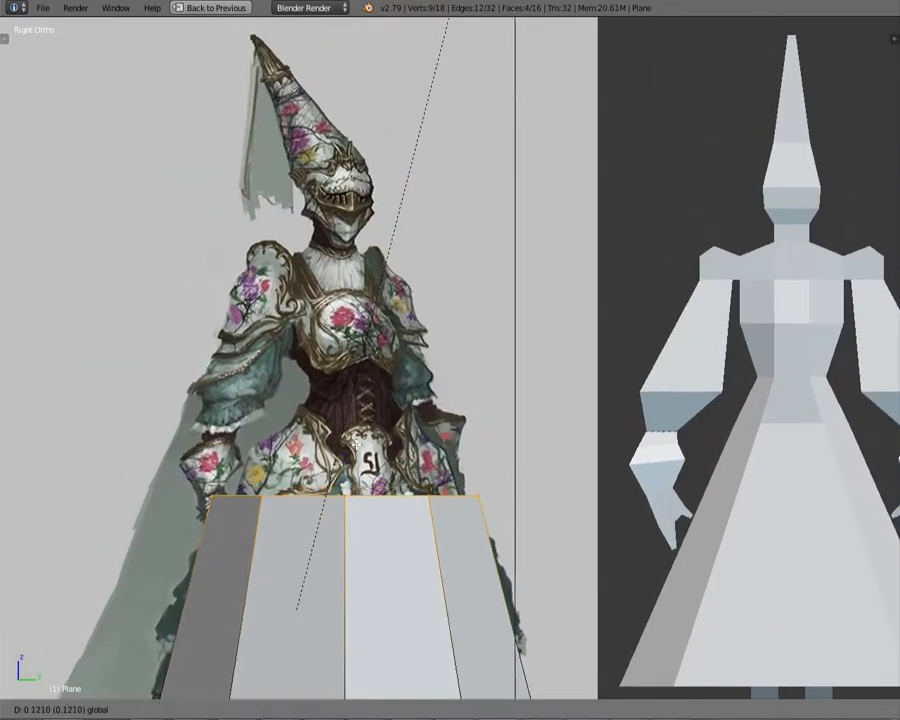
pyautogui.press('a')
pyautogui.scroll(-2, 344, 513)
# Step: Switch to edge selection mode and select one skirt edge
pyautogui.hotkey('ctrl', 'Tab')
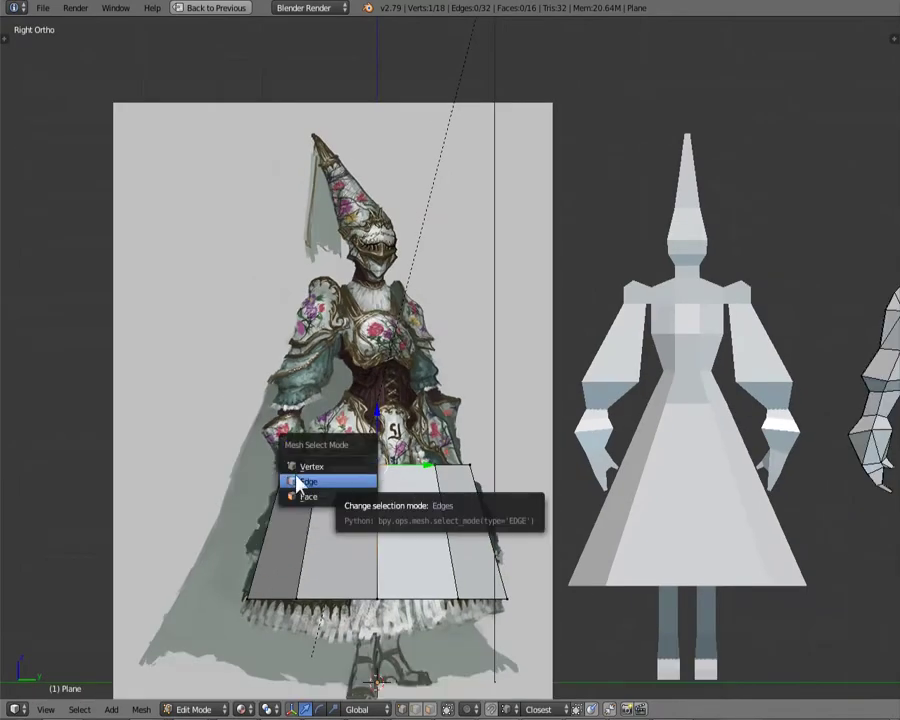
pyautogui.click(310, 424)
pyautogui.moveTo(310, 424)
pyautogui.mouseDown(button='middle')
pyautogui.moveTo(501, 505)
pyautogui.moveTo(458, 536)
pyautogui.moveTo(456, 450)
pyautogui.mouseUp(button='middle')
pyautogui.scroll(-3, 458, 536)
pyautogui.hotkey('ctrl', 'Tab')
pyautogui.click(420, 426)
pyautogui.rightClick(431, 470)
# Step: Add a new plane at the foot and scale it into a narrow boot plane
pyautogui.hotkey('shift', 'a')
pyautogui.click(398, 542)
pyautogui.press('s')
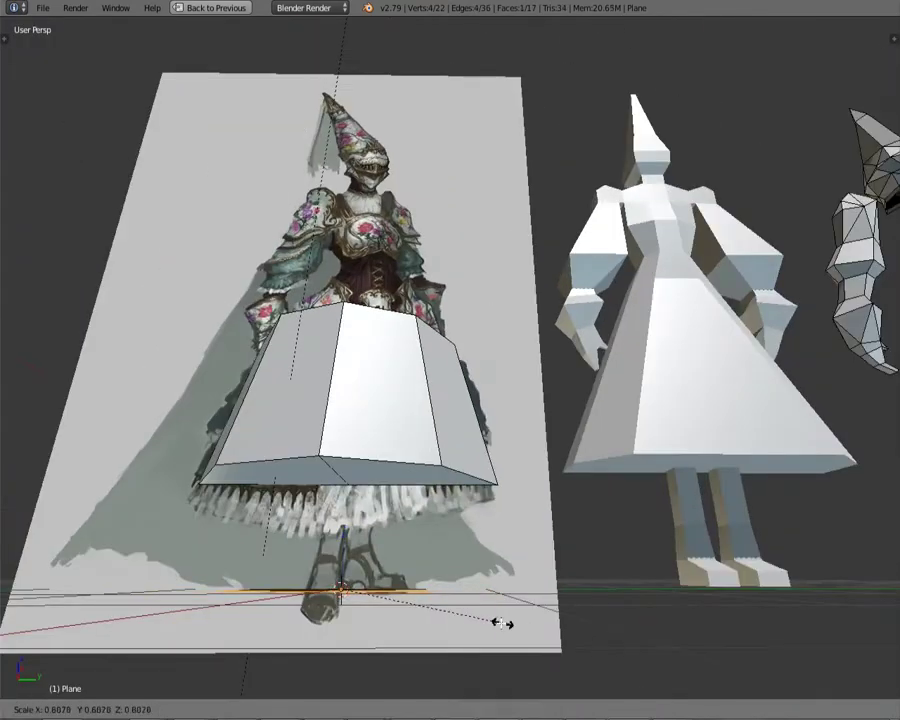
pyautogui.click(496, 618)
pyautogui.scroll(5, 453, 398)
pyautogui.click(651, 361)
pyautogui.moveTo(651, 361); pyautogui.dragTo(661, 450, button='middle')
pyautogui.press('s')
pyautogui.press('y')
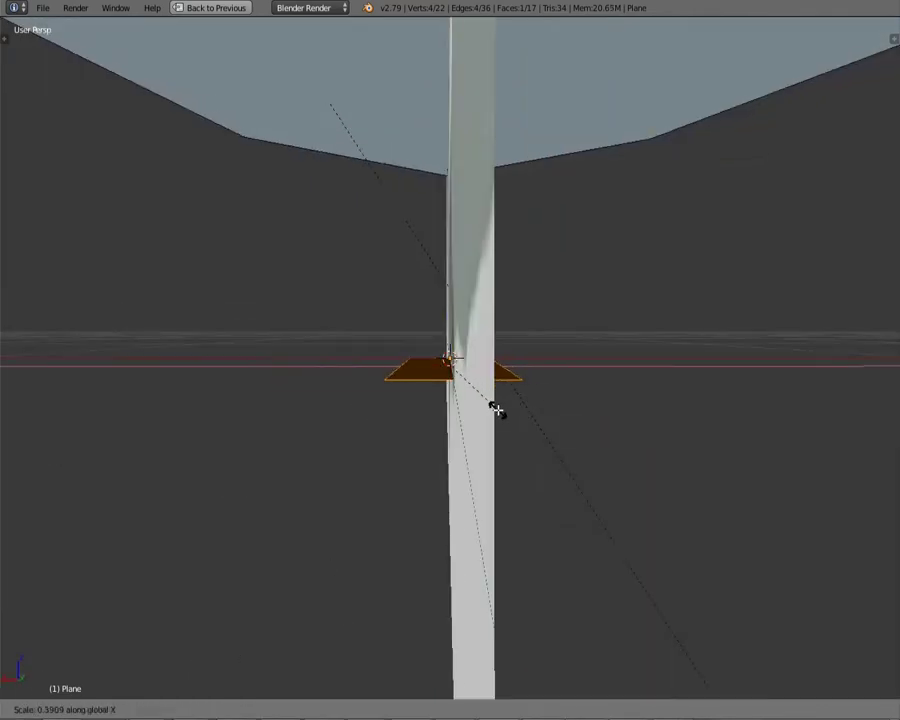
pyautogui.click(639, 388)
# Step: Extrude the boot plane and add a centered loop cut across it
pyautogui.press('e')
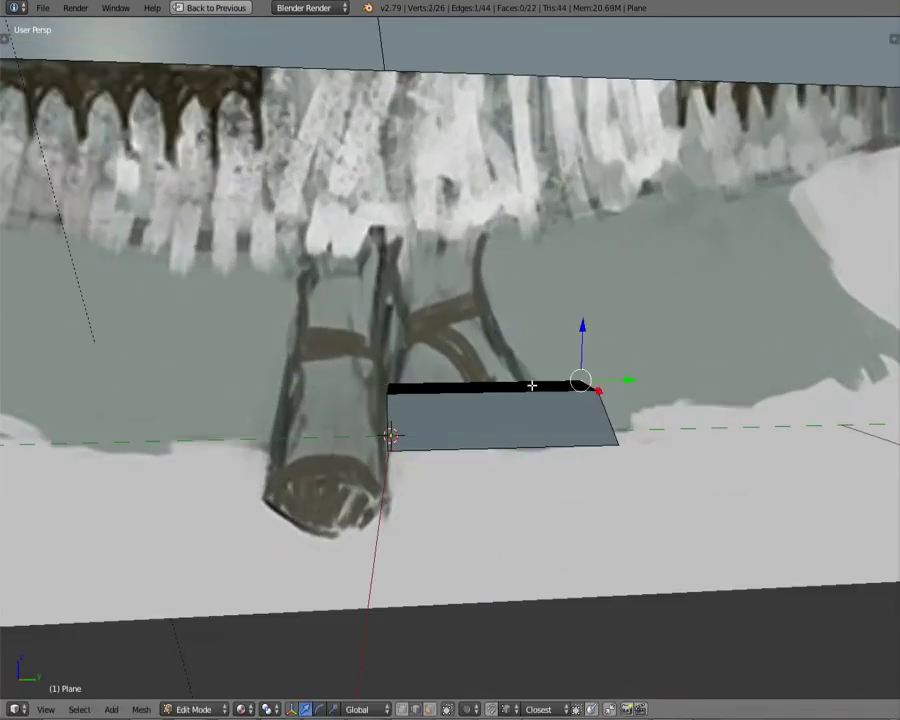
pyautogui.moveTo(489, 347); pyautogui.dragTo(503, 410, button='middle')
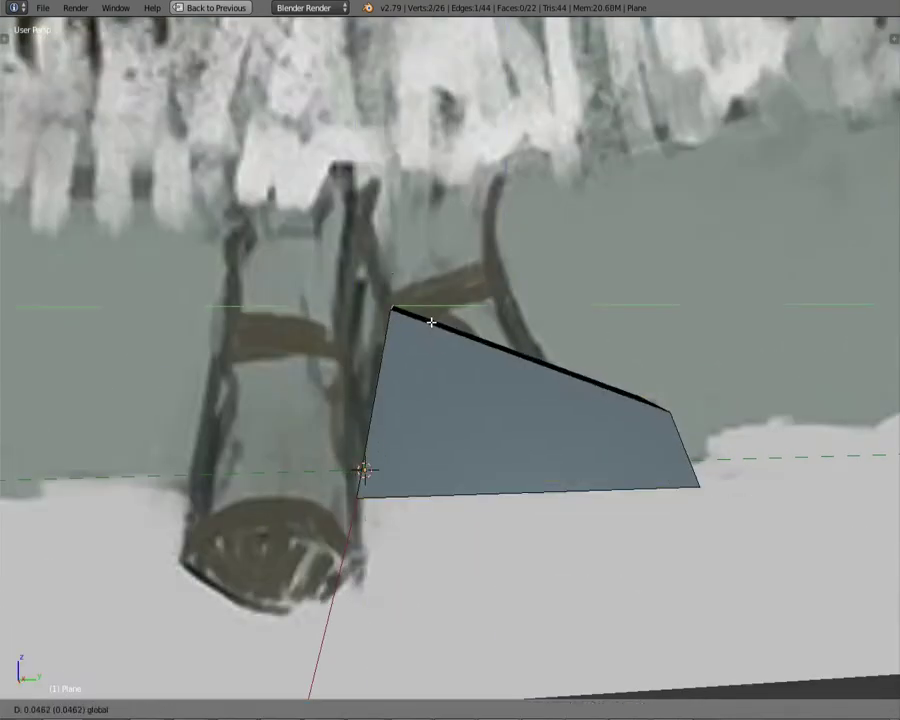
pyautogui.click(431, 322)
pyautogui.moveTo(662, 406)
pyautogui.mouseDown(button='middle')
pyautogui.moveTo(636, 444)
pyautogui.moveTo(710, 458)
pyautogui.moveTo(509, 562)
pyautogui.moveTo(595, 354)
pyautogui.moveTo(546, 361)
pyautogui.mouseUp(button='middle')
pyautogui.press('a')
pyautogui.hotkey('ctrl', 'r')
pyautogui.click(595, 354)
pyautogui.rightClick(595, 354)
# Step: Cut across the boot and extrude an edge to form the toe
pyautogui.moveTo(490, 185); pyautogui.dragTo(656, 391, button='middle')
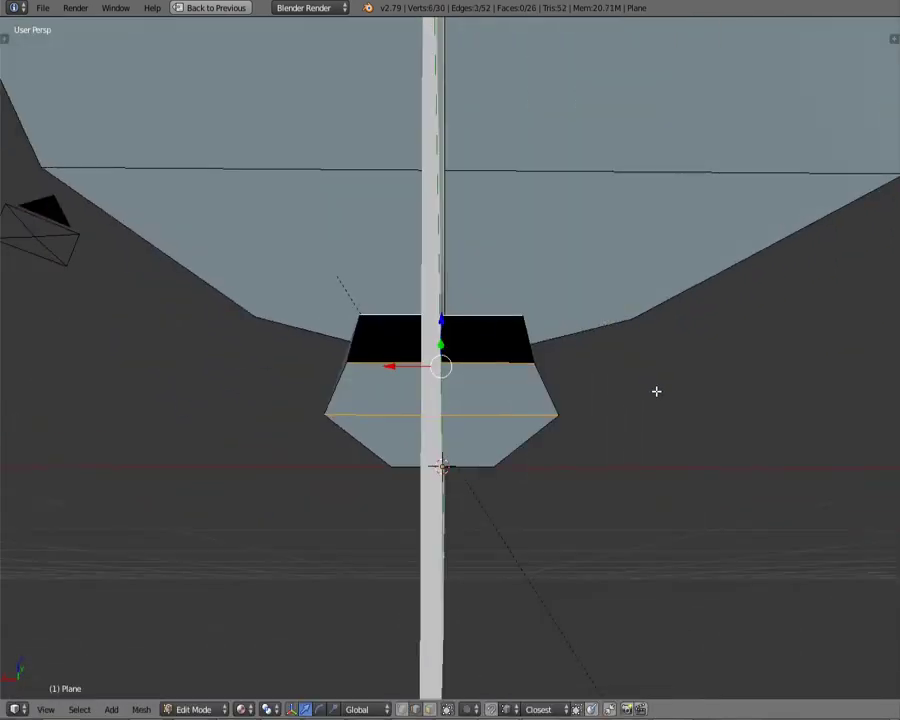
pyautogui.moveTo(468, 398)
pyautogui.mouseDown(button='middle')
pyautogui.moveTo(566, 422)
pyautogui.moveTo(496, 428)
pyautogui.moveTo(534, 429)
pyautogui.mouseUp(button='middle')
pyautogui.click(437, 482)
pyautogui.press('Return')
pyautogui.moveTo(437, 482)
pyautogui.mouseDown(button='middle')
pyautogui.moveTo(450, 420)
pyautogui.moveTo(432, 375)
pyautogui.mouseUp(button='middle')
pyautogui.moveTo(355, 391); pyautogui.dragTo(476, 361, button='middle')
pyautogui.press('e')
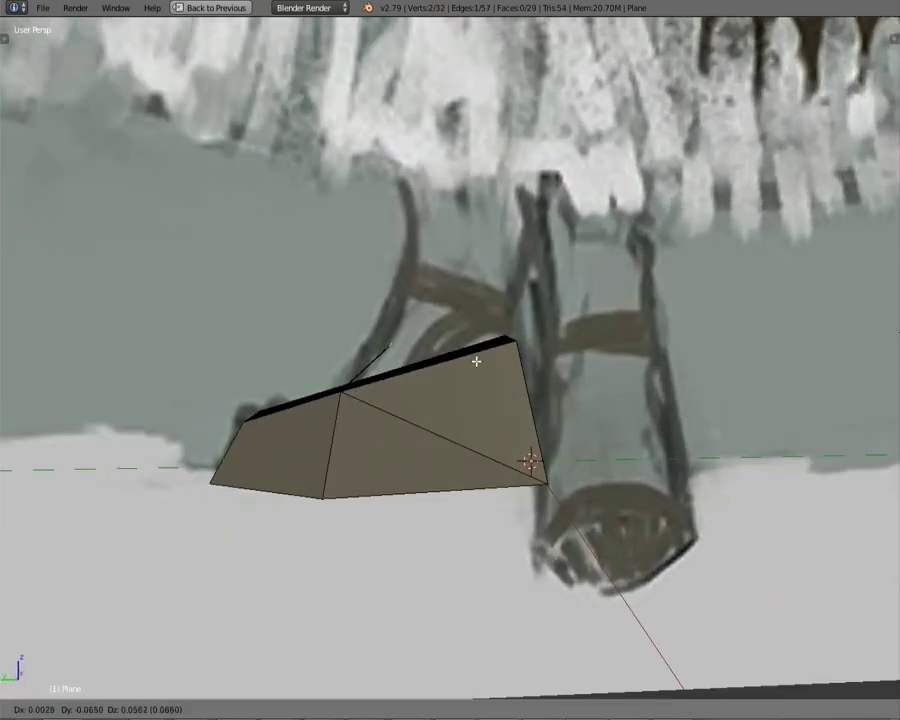
# Step: Extrude a boot edge and the top face vertically along Z to raise the shaft
pyautogui.hotkey('ctrl', 'Tab')
pyautogui.click(430, 384)
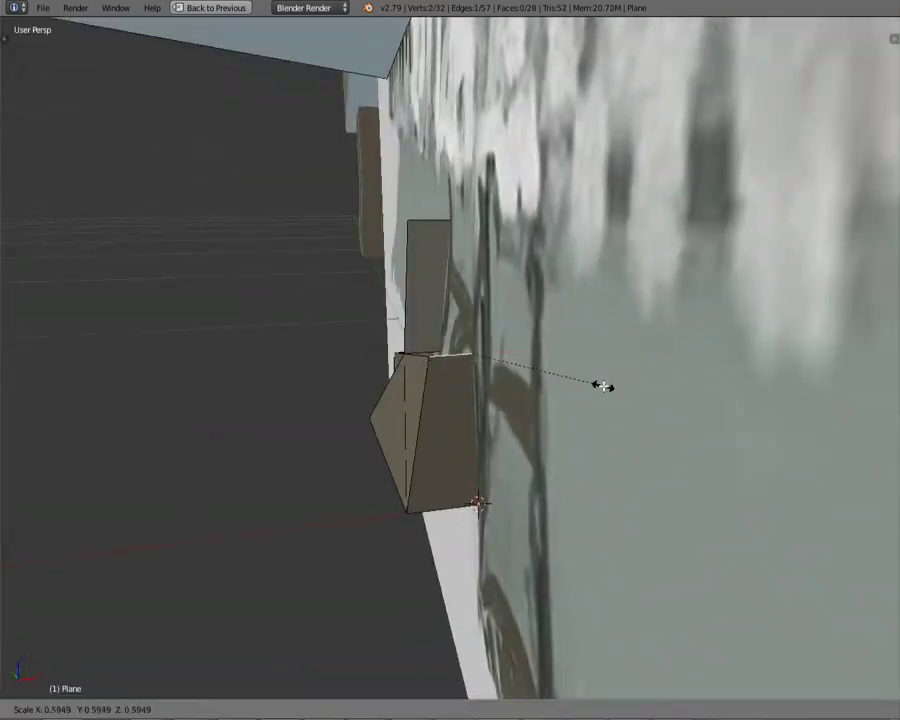
pyautogui.moveTo(430, 384)
pyautogui.mouseDown(button='middle')
pyautogui.moveTo(560, 330)
pyautogui.moveTo(445, 378)
pyautogui.moveTo(546, 374)
pyautogui.moveTo(585, 297)
pyautogui.moveTo(536, 364)
pyautogui.moveTo(497, 323)
pyautogui.moveTo(675, 579)
pyautogui.moveTo(257, 382)
pyautogui.moveTo(372, 490)
pyautogui.moveTo(462, 398)
pyautogui.mouseUp(button='middle')
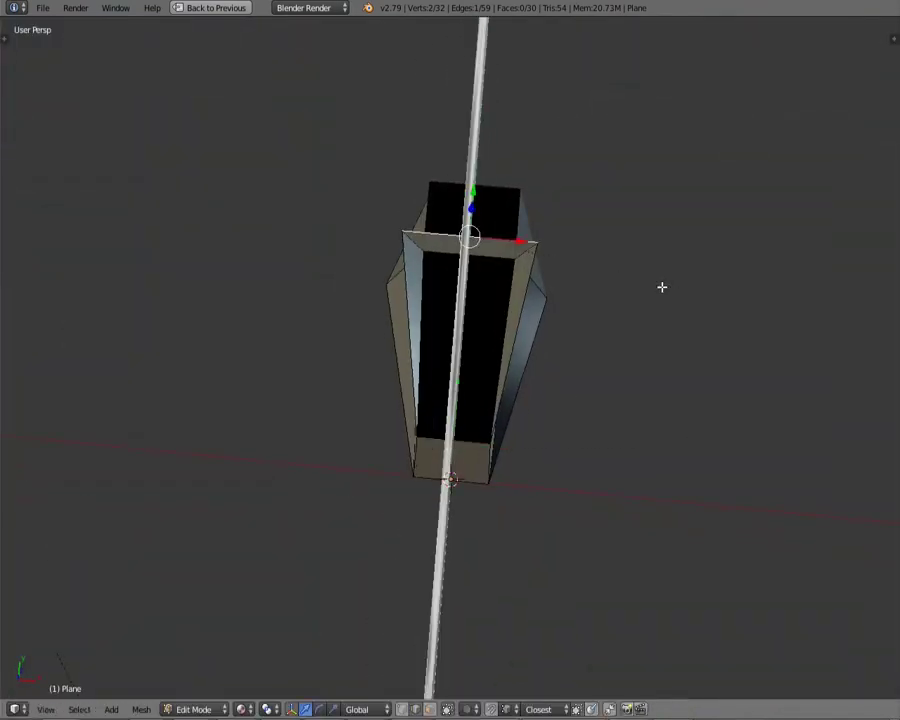
pyautogui.moveTo(661, 287)
pyautogui.mouseDown(button='middle')
pyautogui.moveTo(422, 322)
pyautogui.moveTo(538, 231)
pyautogui.moveTo(478, 207)
pyautogui.moveTo(505, 265)
pyautogui.mouseUp(button='middle')
pyautogui.press('e')
pyautogui.press('z')
pyautogui.press('g')
pyautogui.click(474, 312)
pyautogui.press('e')
pyautogui.press('z')
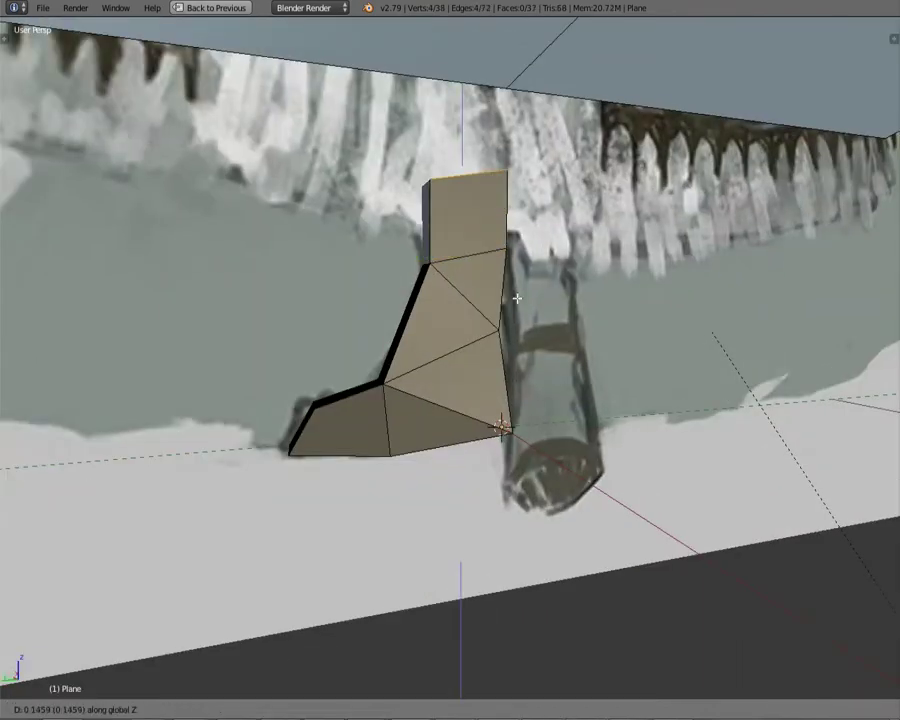
pyautogui.write('0')
pyautogui.press('Return')
# Step: Scale a boot edge and knife-cut a new edge across the boot shaft
pyautogui.moveTo(612, 380); pyautogui.dragTo(496, 239, button='middle')
pyautogui.moveTo(508, 148); pyautogui.dragTo(576, 187, button='middle')
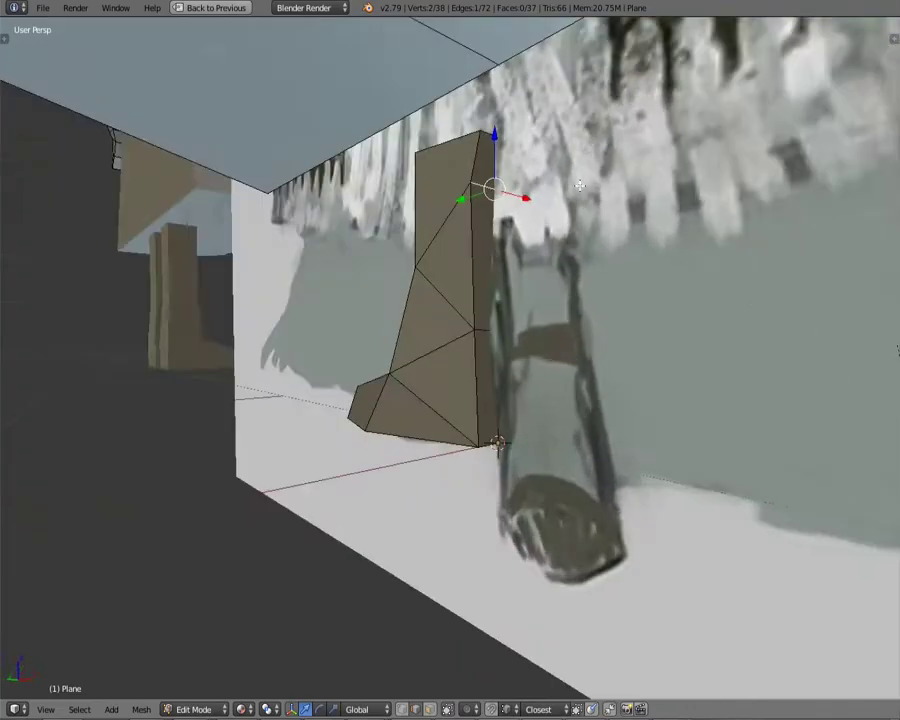
pyautogui.rightClick(470, 262)
pyautogui.press('s')
pyautogui.click(546, 268)
pyautogui.moveTo(546, 268)
pyautogui.mouseDown(button='middle')
pyautogui.moveTo(334, 238)
pyautogui.moveTo(480, 30)
pyautogui.moveTo(458, 164)
pyautogui.mouseUp(button='middle')
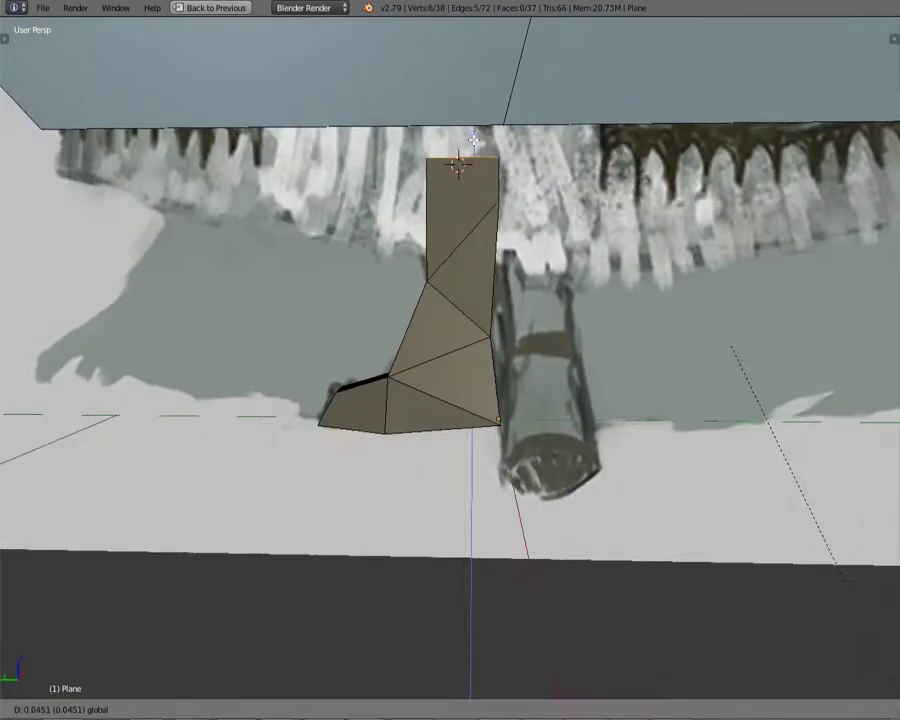
pyautogui.press('k')
pyautogui.moveTo(395, 222); pyautogui.dragTo(519, 293, button='middle')
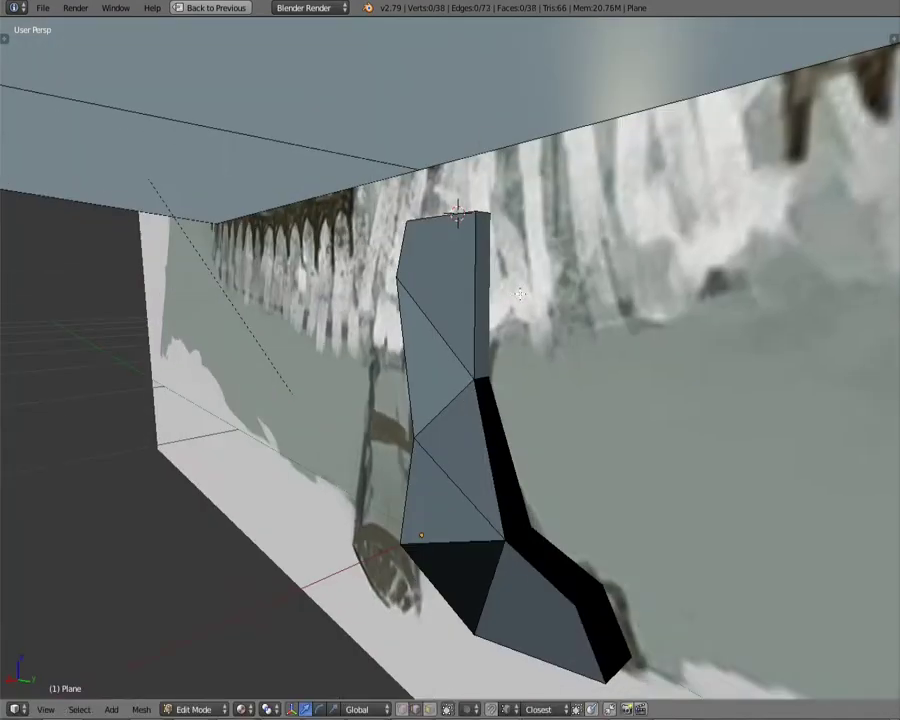
pyautogui.click(456, 214)
pyautogui.press('Return')
# Step: Remove duplicate vertices from the whole boot mesh
pyautogui.moveTo(432, 253)
pyautogui.mouseDown(button='middle')
pyautogui.moveTo(464, 207)
pyautogui.moveTo(417, 339)
pyautogui.moveTo(513, 366)
pyautogui.mouseUp(button='middle')
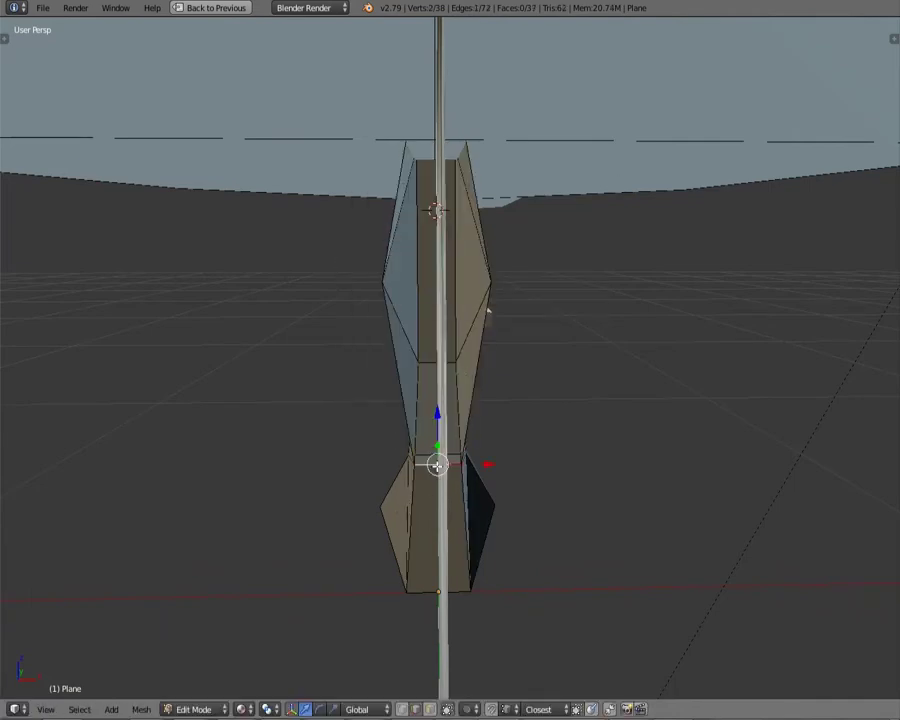
pyautogui.moveTo(488, 313); pyautogui.dragTo(544, 325, button='middle')
pyautogui.press('s')
pyautogui.press('Escape')
pyautogui.write('a')
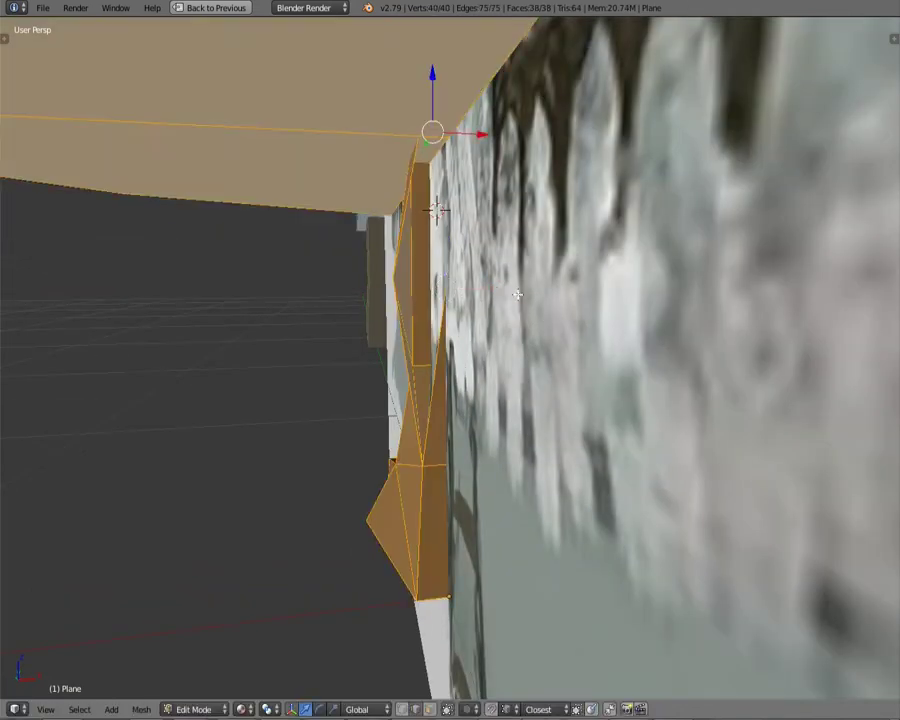
pyautogui.write('move do')
pyautogui.press('Return')
# Step: Move a boot vertex, fill a new face, and scale the selection along X
pyautogui.moveTo(526, 436)
pyautogui.mouseDown(button='middle')
pyautogui.moveTo(484, 402)
pyautogui.moveTo(430, 380)
pyautogui.moveTo(418, 330)
pyautogui.moveTo(342, 281)
pyautogui.moveTo(290, 275)
pyautogui.mouseUp(button='middle')
pyautogui.hotkey('ctrl', 'Tab')
pyautogui.click(418, 330)
pyautogui.rightClick(342, 281)
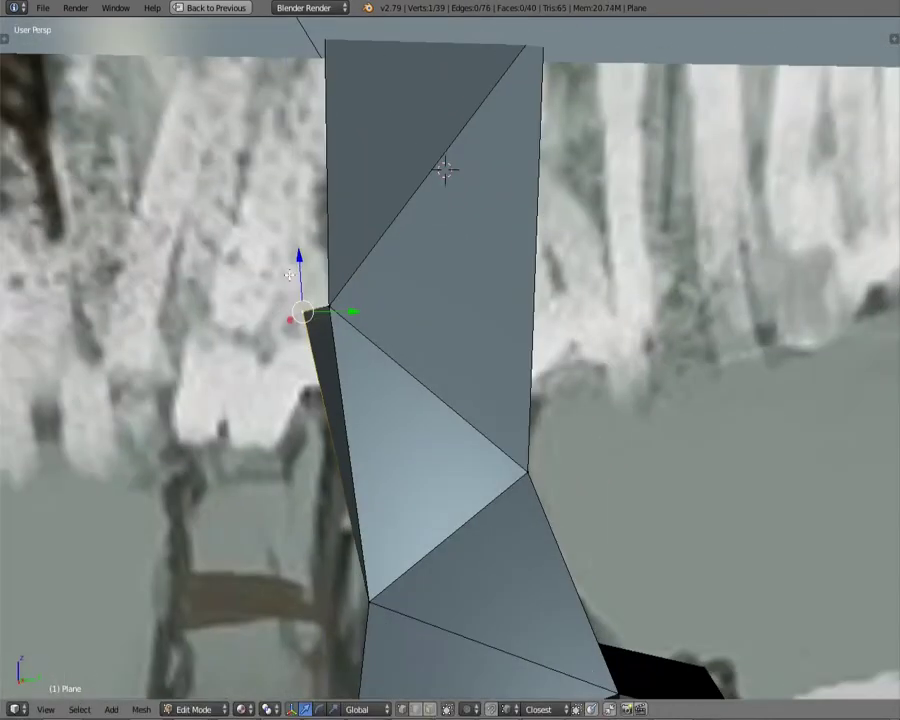
pyautogui.click(288, 199)
pyautogui.moveTo(288, 199)
pyautogui.mouseDown(button='middle')
pyautogui.moveTo(677, 274)
pyautogui.moveTo(518, 336)
pyautogui.moveTo(576, 371)
pyautogui.moveTo(498, 342)
pyautogui.moveTo(426, 392)
pyautogui.moveTo(468, 402)
pyautogui.moveTo(471, 284)
pyautogui.moveTo(600, 340)
pyautogui.mouseUp(button='middle')
pyautogui.hotkey('ctrl', 'Tab')
pyautogui.click(518, 336)
pyautogui.press('f')
pyautogui.press('s')
pyautogui.press('x')
# Step: Rotate the leg piece into place and check it in Right Ortho view
pyautogui.moveTo(517, 425)
pyautogui.mouseDown(button='middle')
pyautogui.moveTo(604, 400)
pyautogui.moveTo(526, 370)
pyautogui.moveTo(405, 395)
pyautogui.moveTo(420, 300)
pyautogui.moveTo(410, 285)
pyautogui.mouseUp(button='middle')
pyautogui.rightClick(522, 364)
pyautogui.hotkey('ctrl', 'Tab')
pyautogui.click(390, 374)
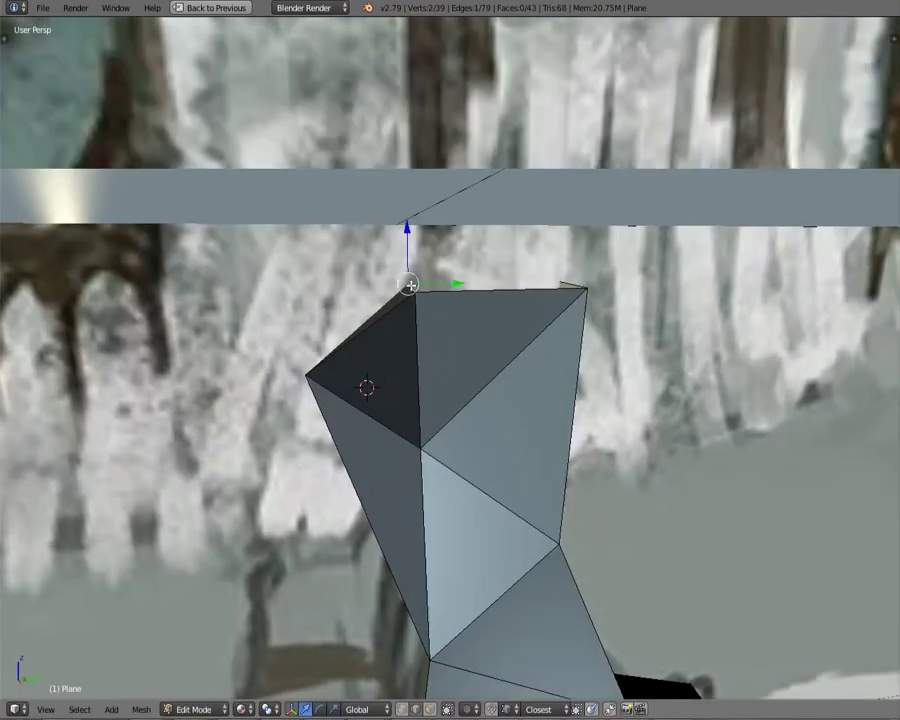
pyautogui.moveTo(516, 283)
pyautogui.mouseDown(button='middle')
pyautogui.moveTo(522, 251)
pyautogui.moveTo(582, 335)
pyautogui.moveTo(482, 512)
pyautogui.mouseUp(button='middle')
pyautogui.press('a')
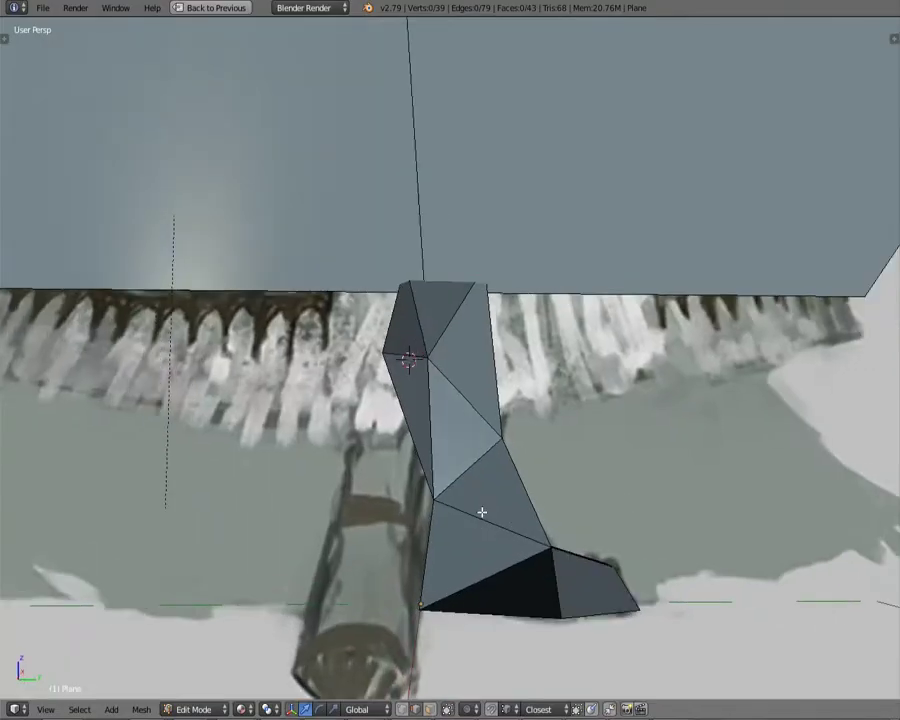
pyautogui.write('1')
pyautogui.press('Return')
pyautogui.press('KP_3')
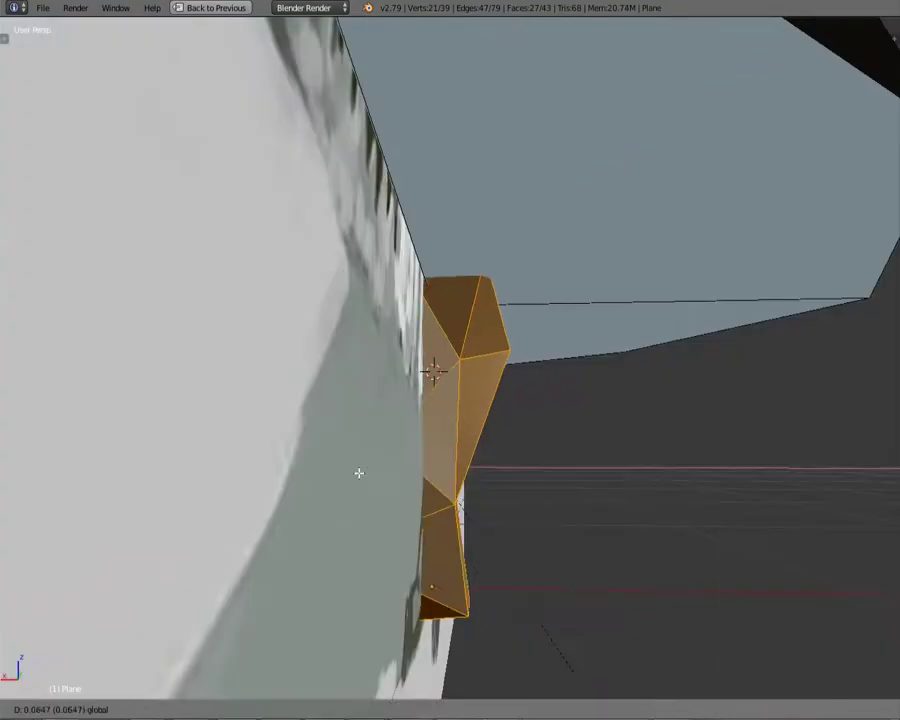
pyautogui.scroll(2, 449, 360)
pyautogui.moveTo(347, 348)
pyautogui.mouseDown(button='middle')
pyautogui.moveTo(326, 388)
pyautogui.moveTo(392, 525)
pyautogui.moveTo(209, 251)
pyautogui.moveTo(424, 374)
pyautogui.moveTo(370, 296)
pyautogui.moveTo(676, 413)
pyautogui.moveTo(362, 388)
pyautogui.moveTo(465, 421)
pyautogui.moveTo(440, 408)
pyautogui.moveTo(617, 297)
pyautogui.mouseUp(button='middle')
pyautogui.rightClick(392, 525)
# Step: Select the edges and vertices of the leg's bottom cap
pyautogui.press('a')
pyautogui.rightClick(465, 421)
pyautogui.keyDown('shift'); pyautogui.rightClick(440, 408); pyautogui.keyUp('shift')
pyautogui.hotkey('ctrl', 'Tab')
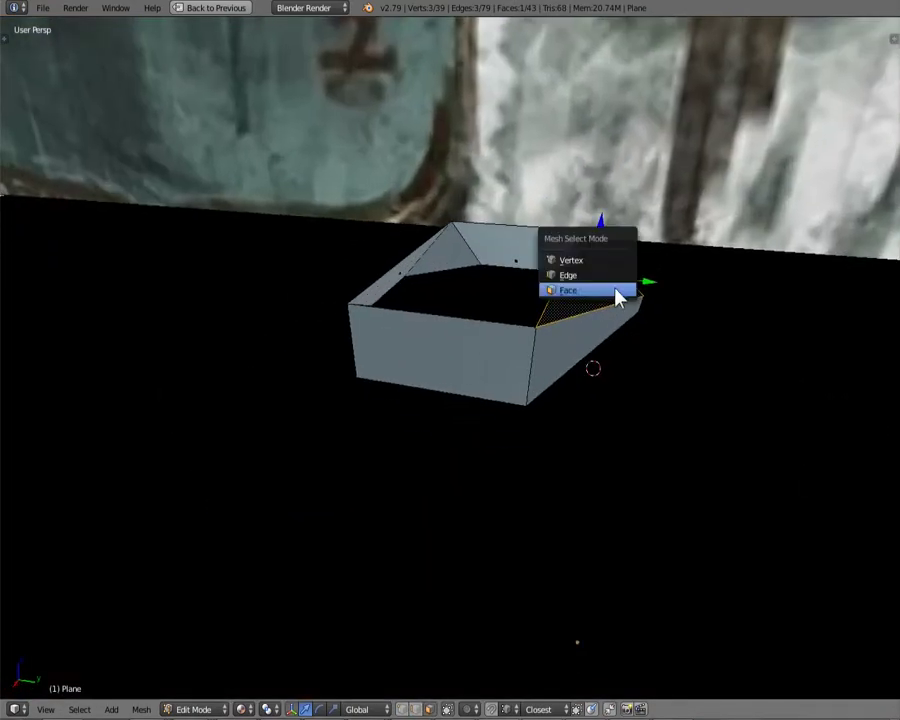
pyautogui.moveTo(660, 326)
pyautogui.mouseDown(button='middle')
pyautogui.moveTo(426, 350)
pyautogui.moveTo(585, 386)
pyautogui.moveTo(575, 438)
pyautogui.moveTo(402, 318)
pyautogui.moveTo(621, 388)
pyautogui.moveTo(528, 376)
pyautogui.moveTo(500, 320)
pyautogui.moveTo(498, 370)
pyautogui.moveTo(738, 424)
pyautogui.moveTo(566, 444)
pyautogui.mouseUp(button='middle')
pyautogui.rightClick(402, 318)
pyautogui.keyDown('shift'); pyautogui.rightClick(566, 444); pyautogui.keyUp('shift')
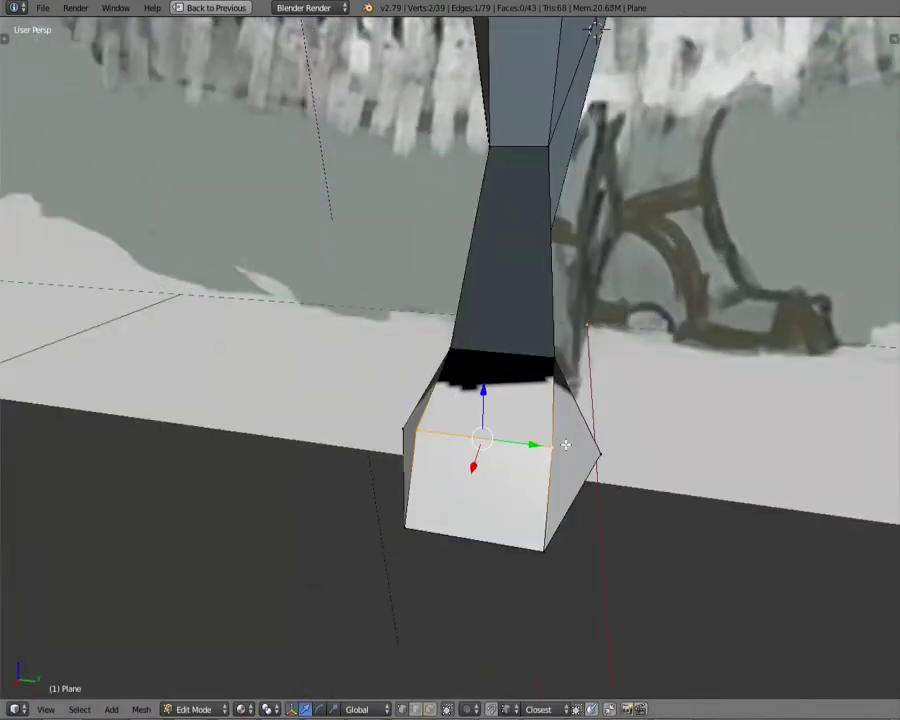
# Step: Knife-cut the bottom cap, scale it, and select its centre vertex
pyautogui.moveTo(490, 460)
pyautogui.mouseDown(button='middle')
pyautogui.moveTo(556, 494)
pyautogui.moveTo(502, 466)
pyautogui.mouseUp(button='middle')
pyautogui.press('k')
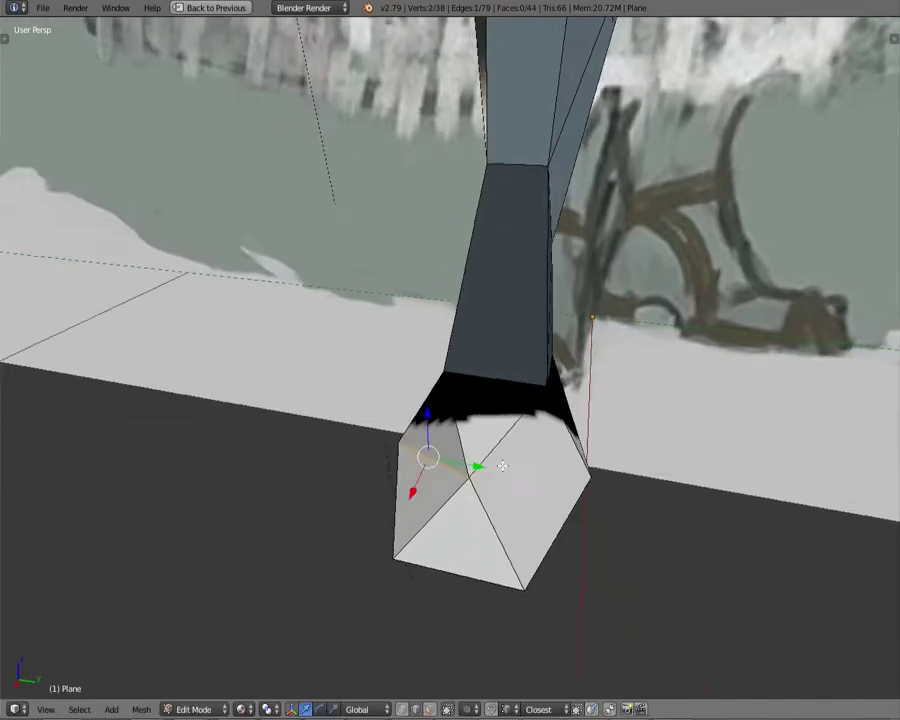
pyautogui.moveTo(594, 466)
pyautogui.mouseDown(button='middle')
pyautogui.moveTo(542, 482)
pyautogui.moveTo(530, 74)
pyautogui.mouseUp(button='middle')
pyautogui.press('Return')
pyautogui.click(665, 587)
pyautogui.moveTo(665, 587); pyautogui.dragTo(510, 412, button='middle')
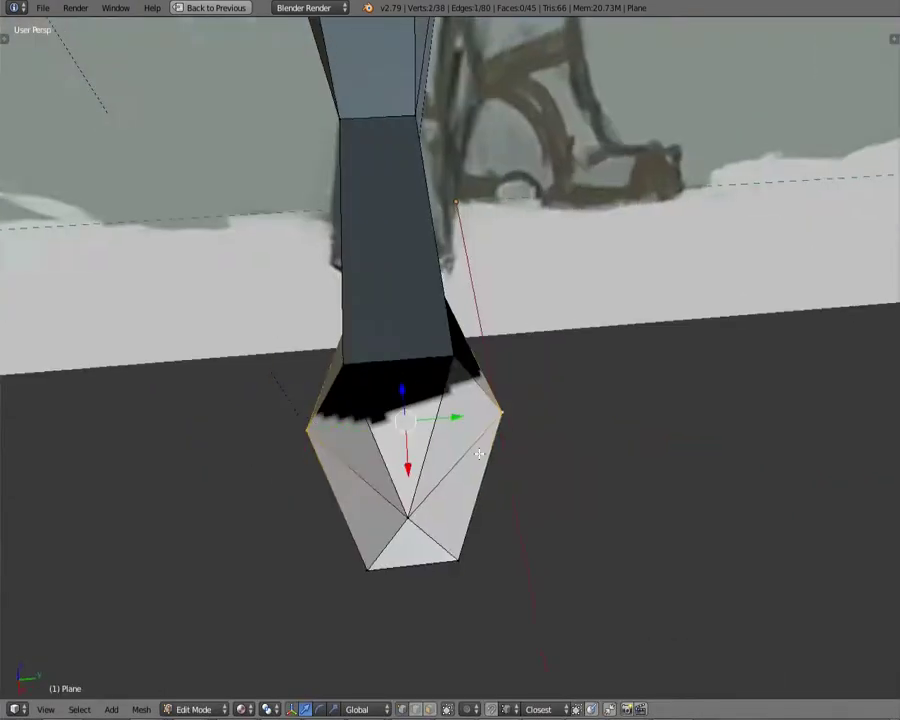
pyautogui.rightClick(510, 412)
# Step: Move the centre vertex and top triangle face to shape the pointed boot
pyautogui.moveTo(494, 458)
pyautogui.mouseDown(button='middle')
pyautogui.moveTo(376, 476)
pyautogui.moveTo(560, 483)
pyautogui.mouseUp(button='middle')
pyautogui.click(376, 476)
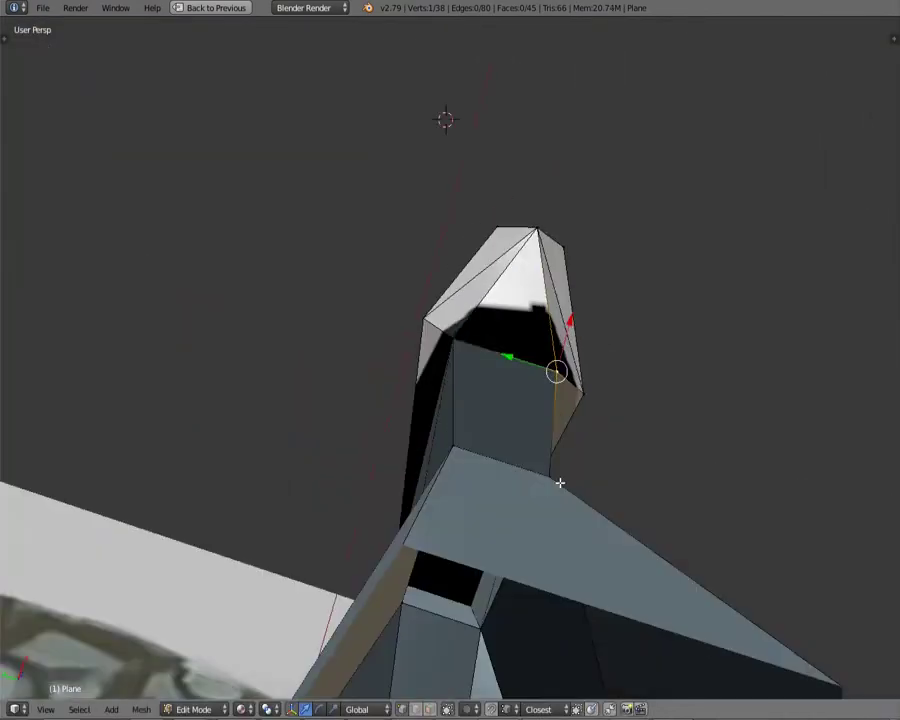
pyautogui.click(590, 378)
pyautogui.moveTo(590, 378)
pyautogui.mouseDown(button='middle')
pyautogui.moveTo(592, 345)
pyautogui.moveTo(486, 182)
pyautogui.moveTo(428, 219)
pyautogui.moveTo(761, 299)
pyautogui.moveTo(720, 326)
pyautogui.mouseUp(button='middle')
pyautogui.rightClick(428, 219)
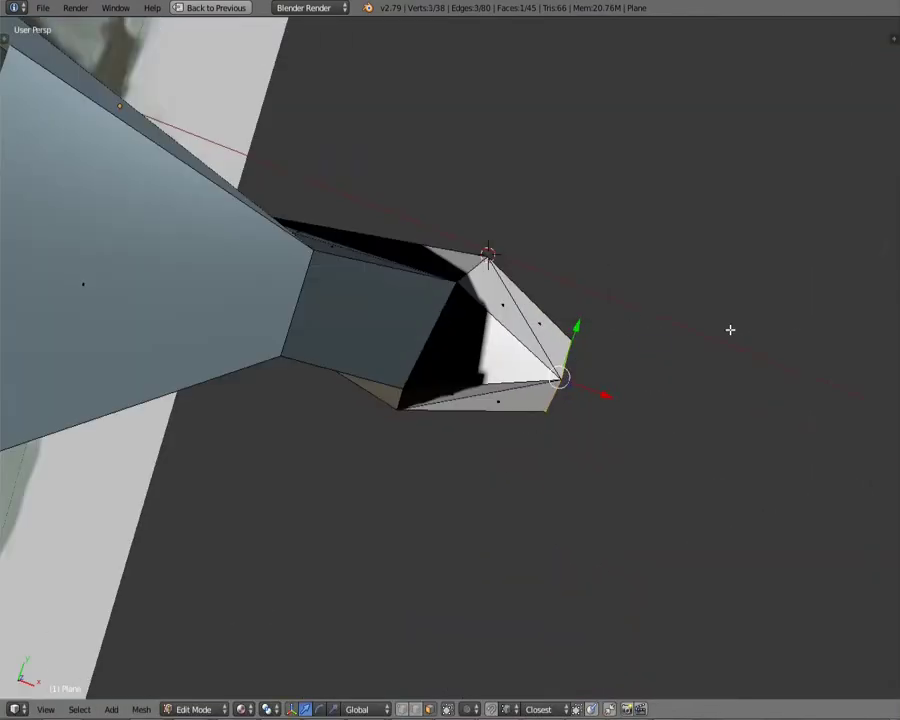
pyautogui.click(568, 427)
pyautogui.moveTo(568, 427)
pyautogui.mouseDown(button='middle')
pyautogui.moveTo(554, 356)
pyautogui.moveTo(628, 398)
pyautogui.moveTo(307, 398)
pyautogui.mouseUp(button='middle')
# Step: Scale the edge at the top of the leg slightly narrower
pyautogui.press('a')
pyautogui.moveTo(603, 29); pyautogui.dragTo(500, 380, button='middle')
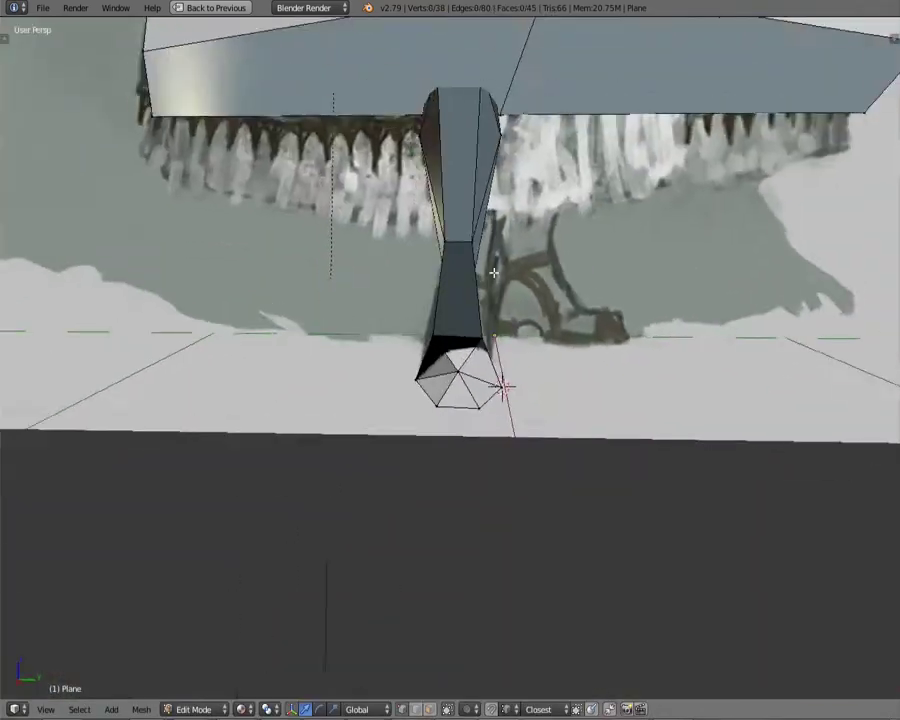
pyautogui.rightClick(500, 172)
pyautogui.press('KP_Decimal')
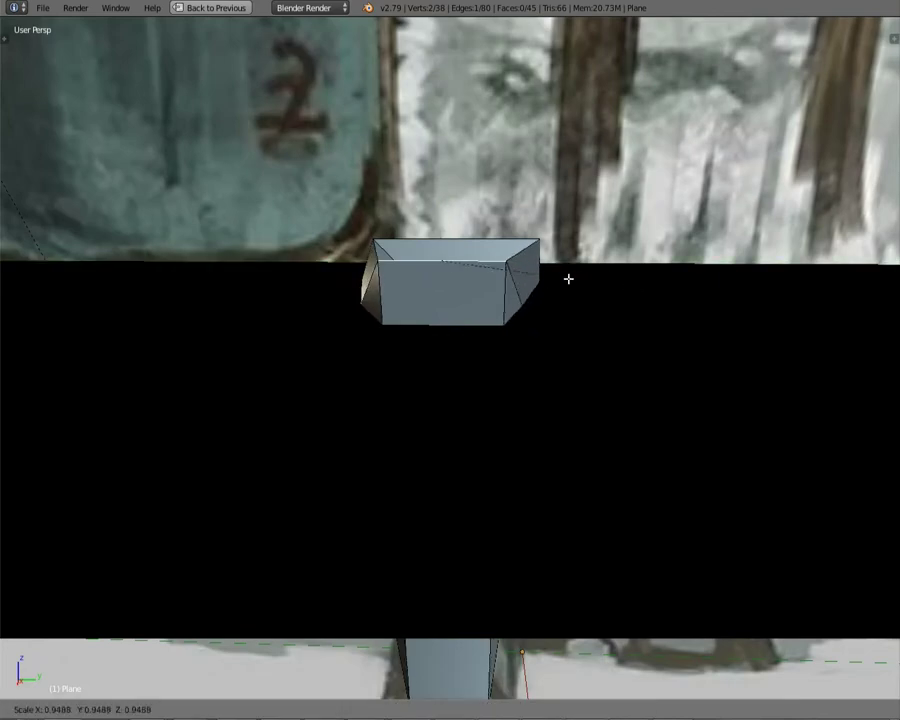
pyautogui.click(568, 279)
pyautogui.moveTo(568, 279)
pyautogui.mouseDown(button='middle')
pyautogui.moveTo(372, 599)
pyautogui.moveTo(432, 332)
pyautogui.moveTo(572, 392)
pyautogui.moveTo(531, 535)
pyautogui.mouseUp(button='middle')
# Step: Reveal the hidden second leg with Alt+H and move it beside the first
pyautogui.press('a')
pyautogui.hotkey('alt', 'h')
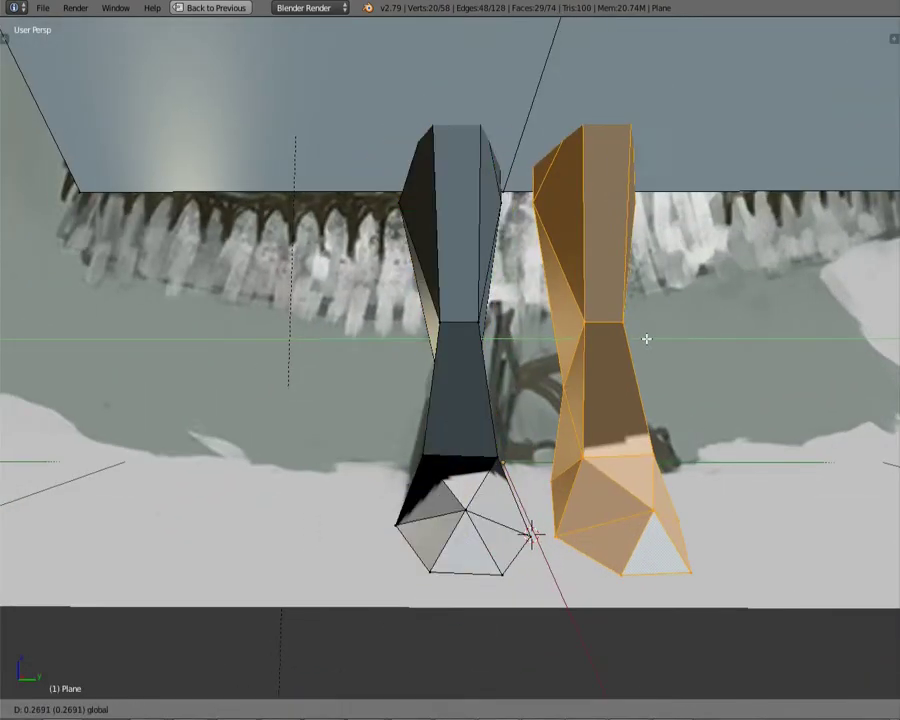
pyautogui.click(646, 339)
pyautogui.moveTo(646, 339); pyautogui.dragTo(683, 400, button='middle')
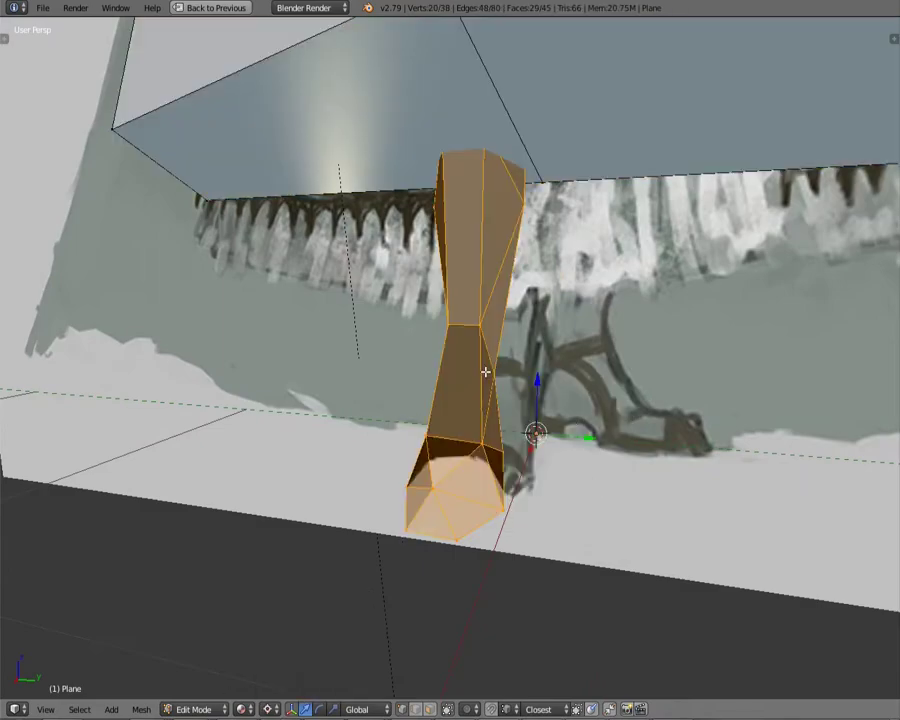
pyautogui.press('a')
pyautogui.moveTo(561, 452)
pyautogui.mouseDown(button='middle')
pyautogui.moveTo(151, 487)
pyautogui.moveTo(129, 507)
pyautogui.moveTo(465, 480)
pyautogui.moveTo(580, 452)
pyautogui.mouseUp(button='middle')
# Step: Scale the second boot's ankle edges to match the first boot
pyautogui.rightClick(580, 452)
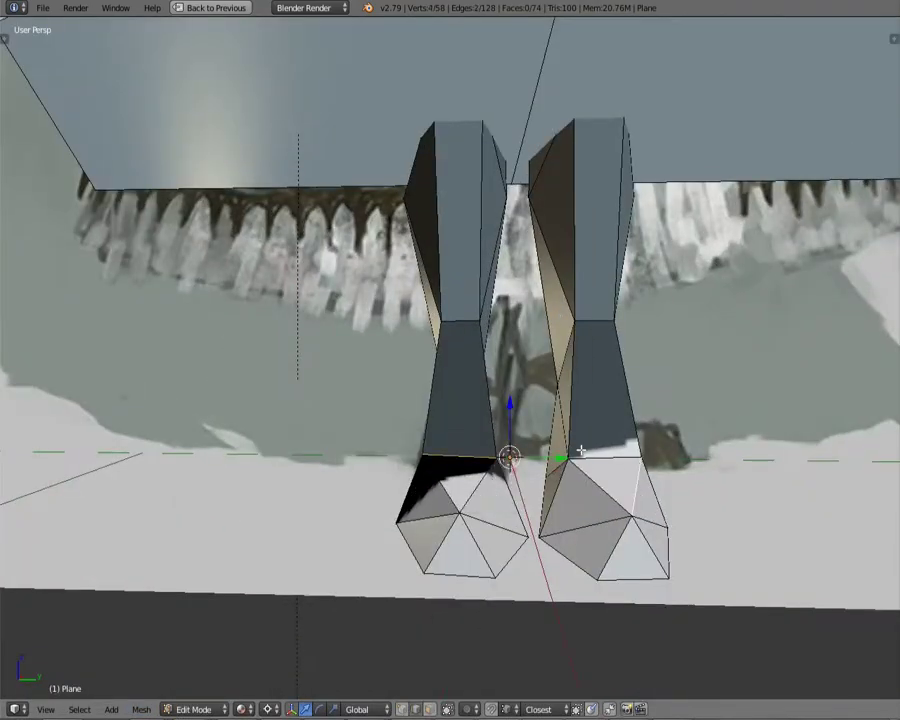
pyautogui.click(664, 471)
pyautogui.moveTo(664, 471)
pyautogui.mouseDown(button='middle')
pyautogui.moveTo(576, 426)
pyautogui.moveTo(550, 298)
pyautogui.mouseUp(button='middle')
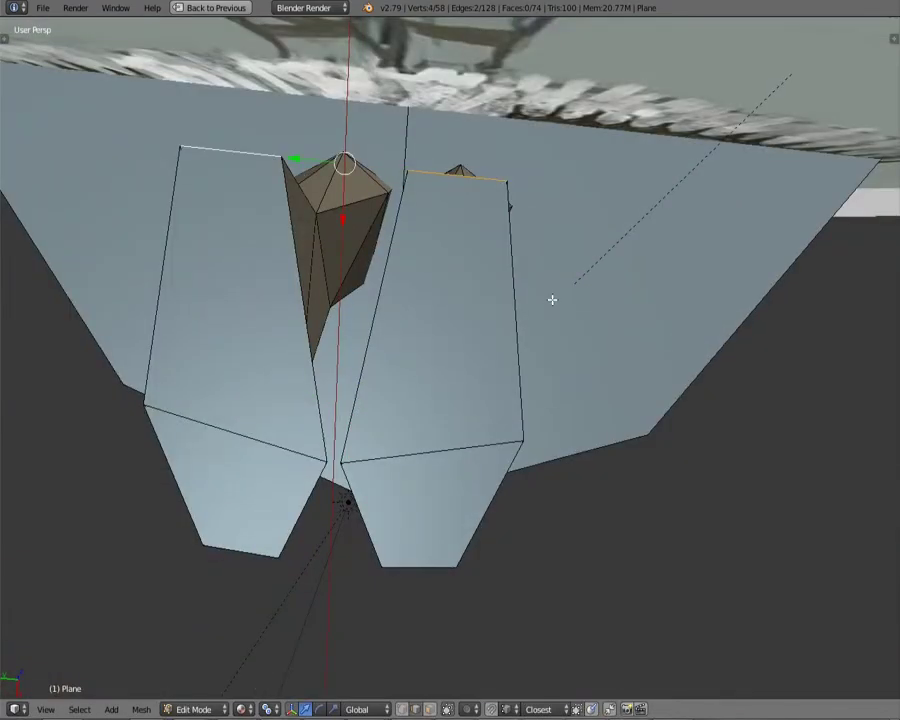
pyautogui.hotkey('ctrl', 'Tab')
pyautogui.press('a')
pyautogui.moveTo(463, 277)
pyautogui.mouseDown(button='middle')
pyautogui.moveTo(500, 335)
pyautogui.moveTo(715, 358)
pyautogui.moveTo(510, 368)
pyautogui.moveTo(457, 398)
pyautogui.mouseUp(button='middle')
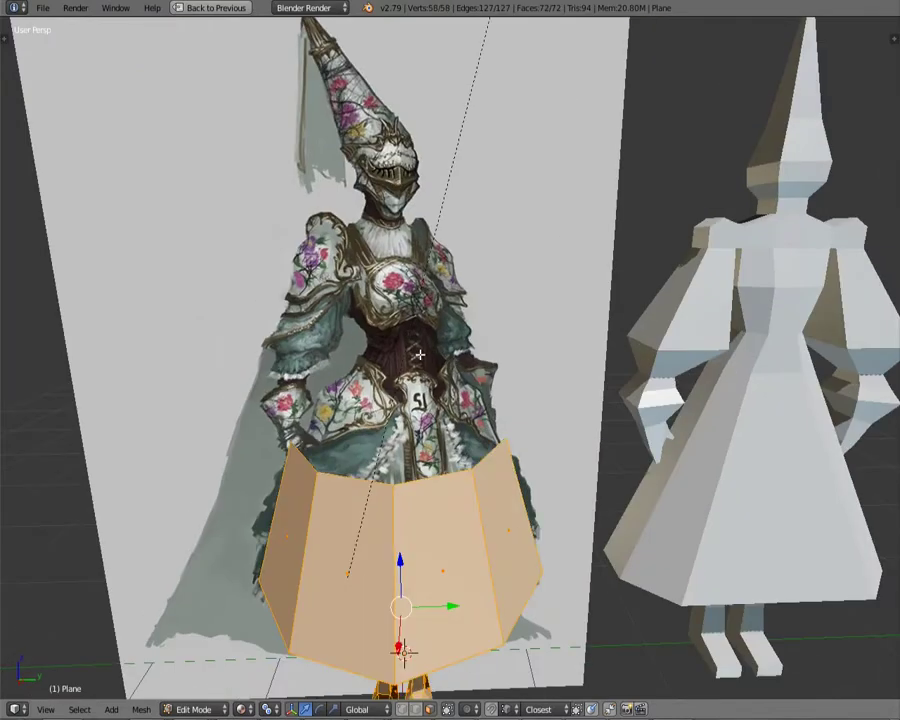
# Step: In the right side view, drag the skirt vertices to line up with the dress outline
pyautogui.press('KP_1')
pyautogui.press('KP_3')
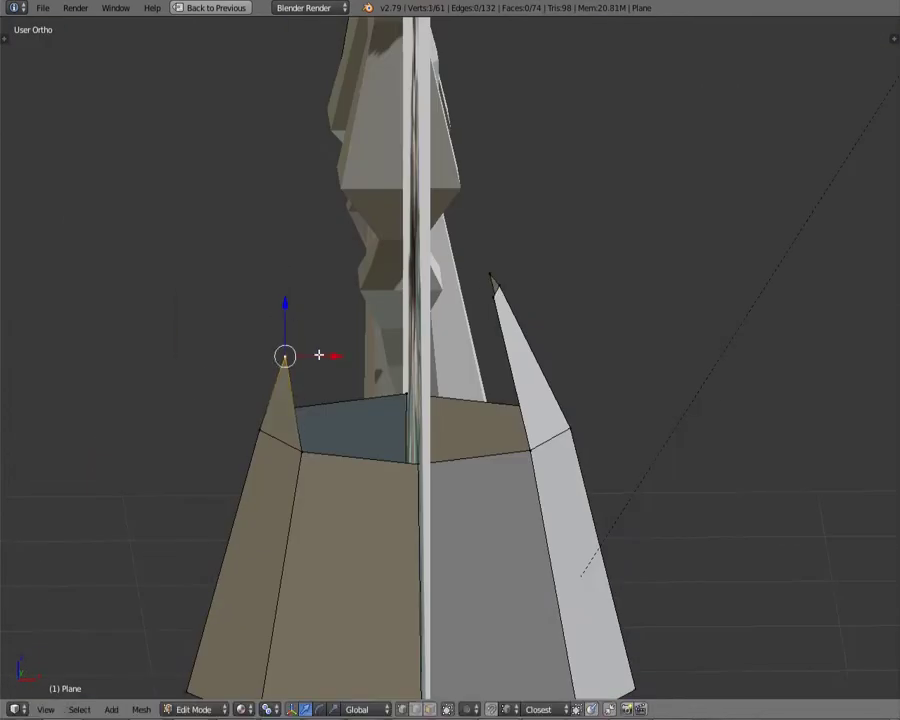
pyautogui.moveTo(319, 355)
pyautogui.mouseDown(button='middle')
pyautogui.moveTo(397, 447)
pyautogui.moveTo(597, 408)
pyautogui.mouseUp(button='middle')
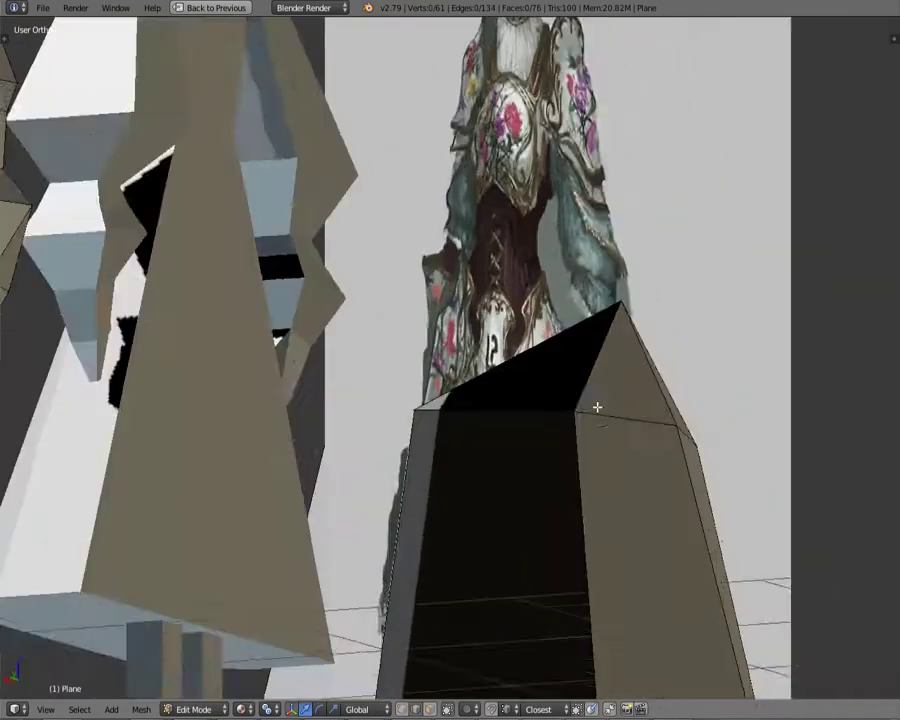
pyautogui.scroll(-5, 597, 408)
pyautogui.hotkey('ctrl', 'Tab')
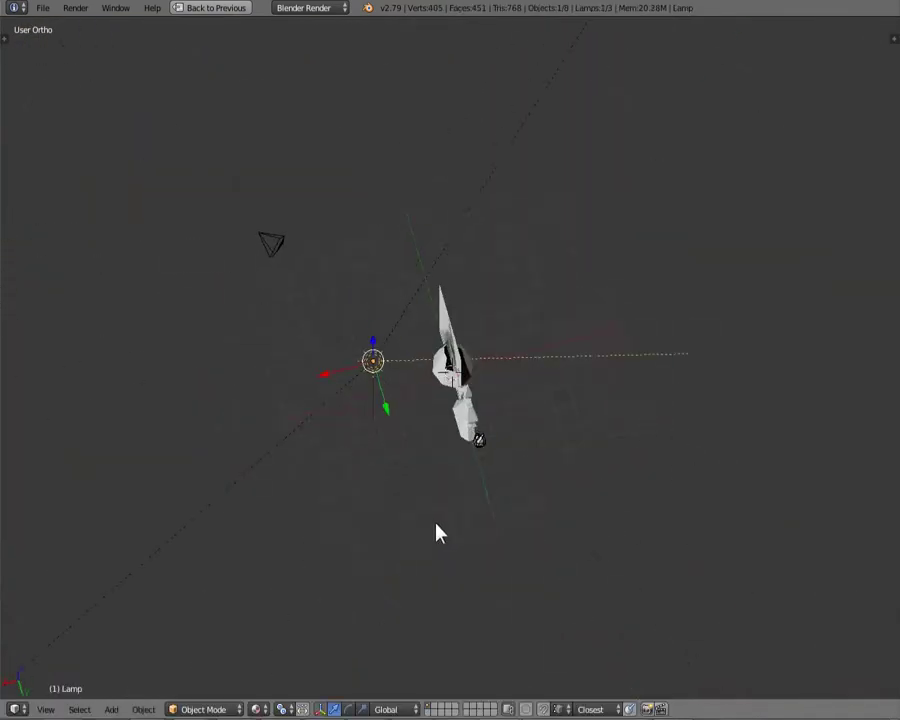
# Step: Orbit and zoom in until the skirt fills the view for editing
pyautogui.moveTo(367, 455); pyautogui.dragTo(657, 445, button='middle')
pyautogui.scroll(5, 657, 445)
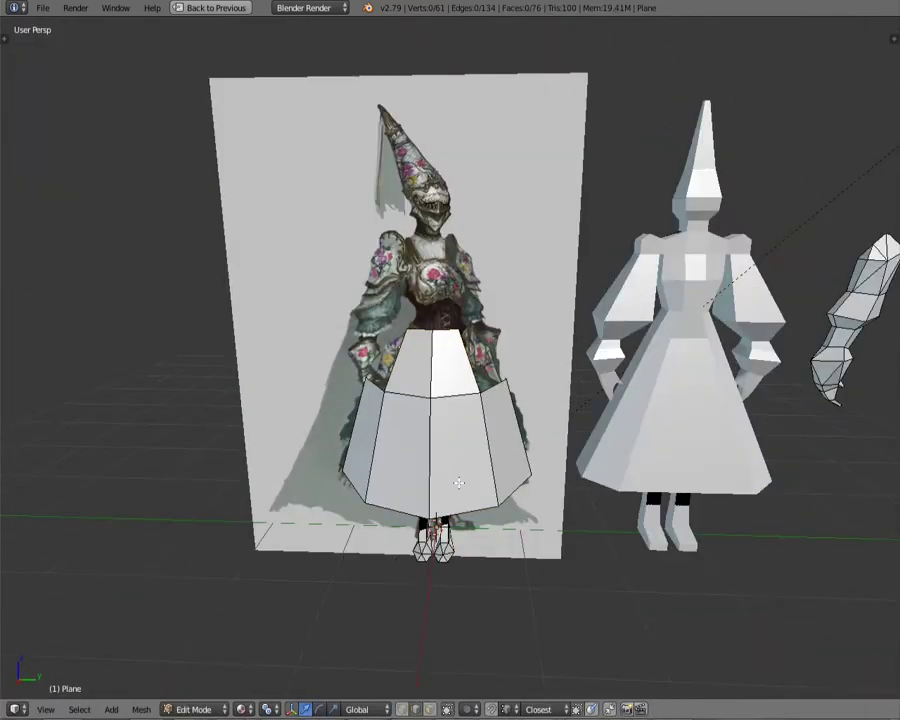
pyautogui.moveTo(460, 482)
pyautogui.mouseDown(button='middle')
pyautogui.moveTo(526, 557)
pyautogui.moveTo(450, 450)
pyautogui.mouseUp(button='middle')
pyautogui.scroll(3, 379, 400)
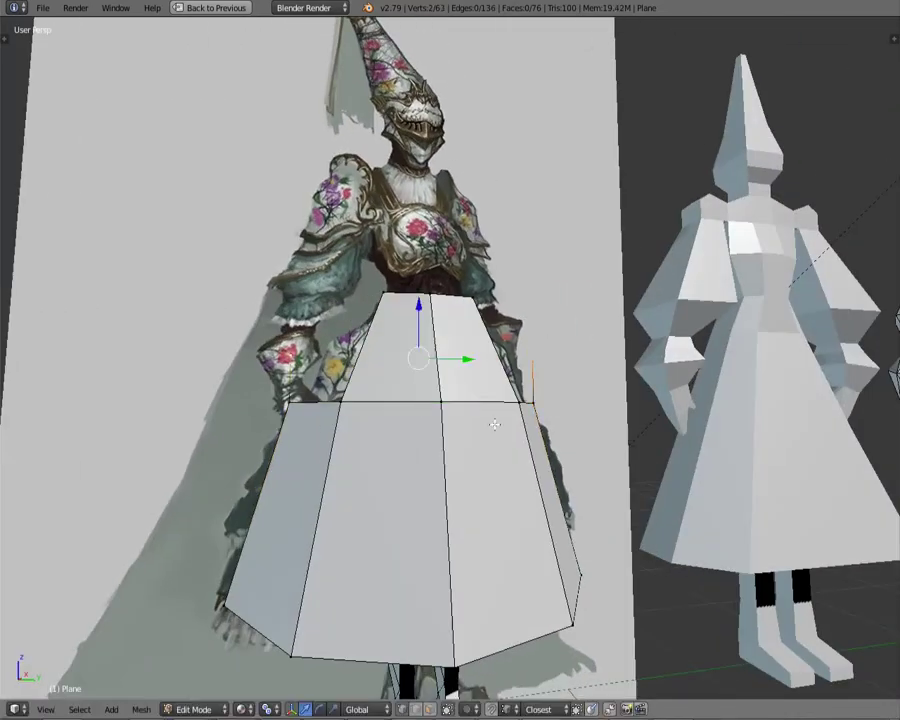
# Step: In vertex mode, shape the skirt's upper edge into a narrower waist section
pyautogui.moveTo(494, 424); pyautogui.dragTo(525, 452, button='middle')
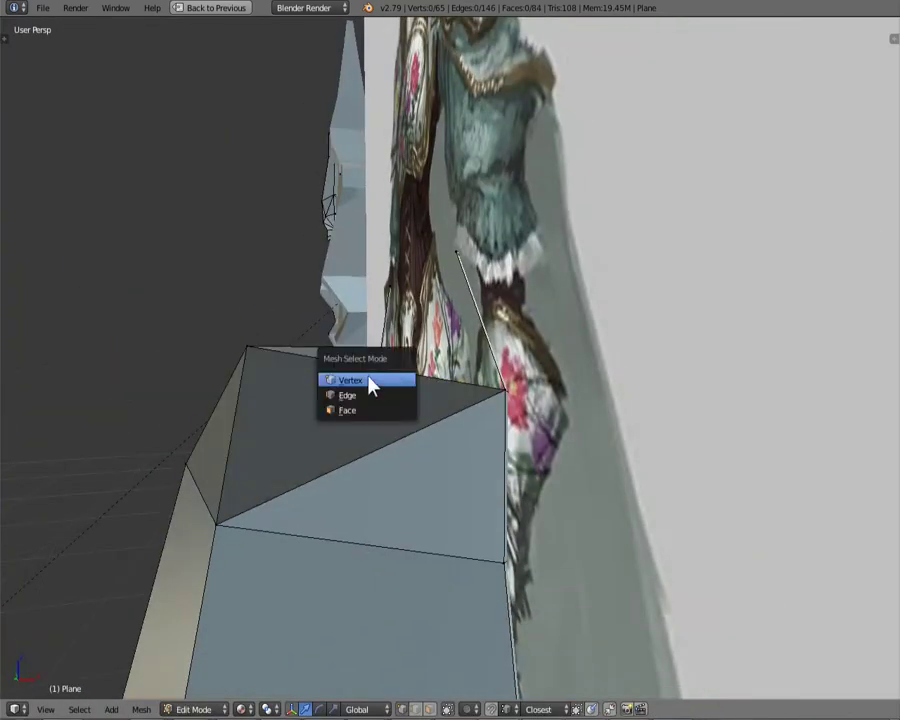
pyautogui.click(365, 381)
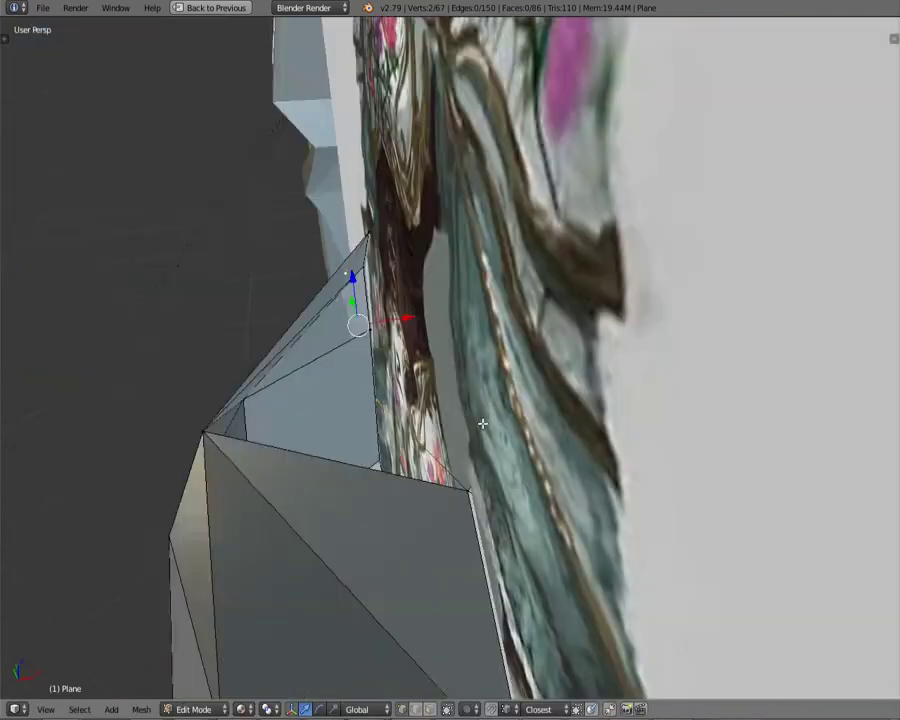
pyautogui.moveTo(482, 424); pyautogui.dragTo(311, 208, button='middle')
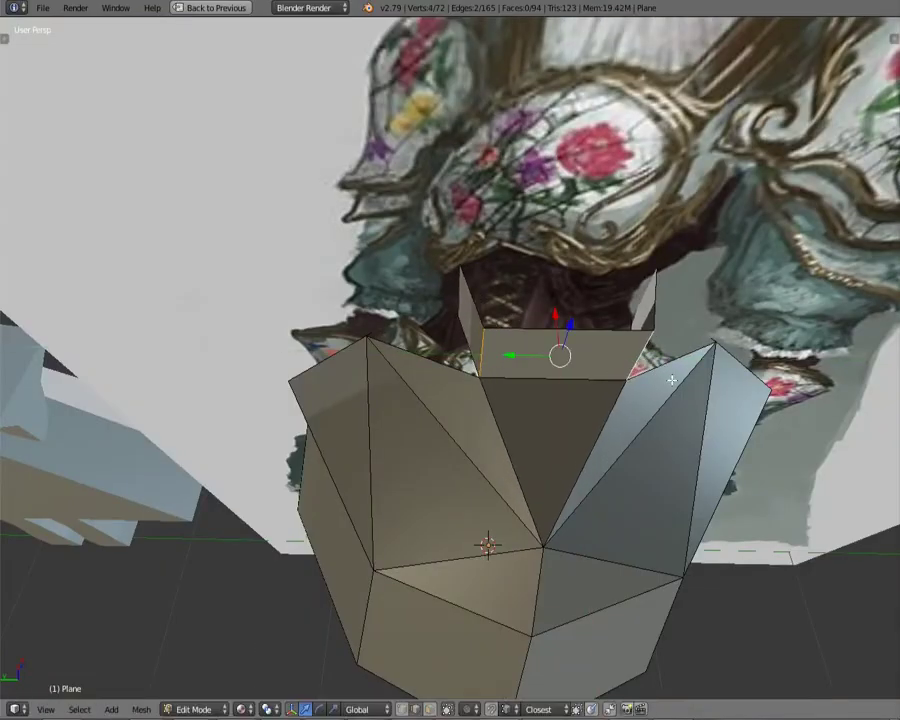
pyautogui.moveTo(672, 380); pyautogui.dragTo(615, 362, button='middle')
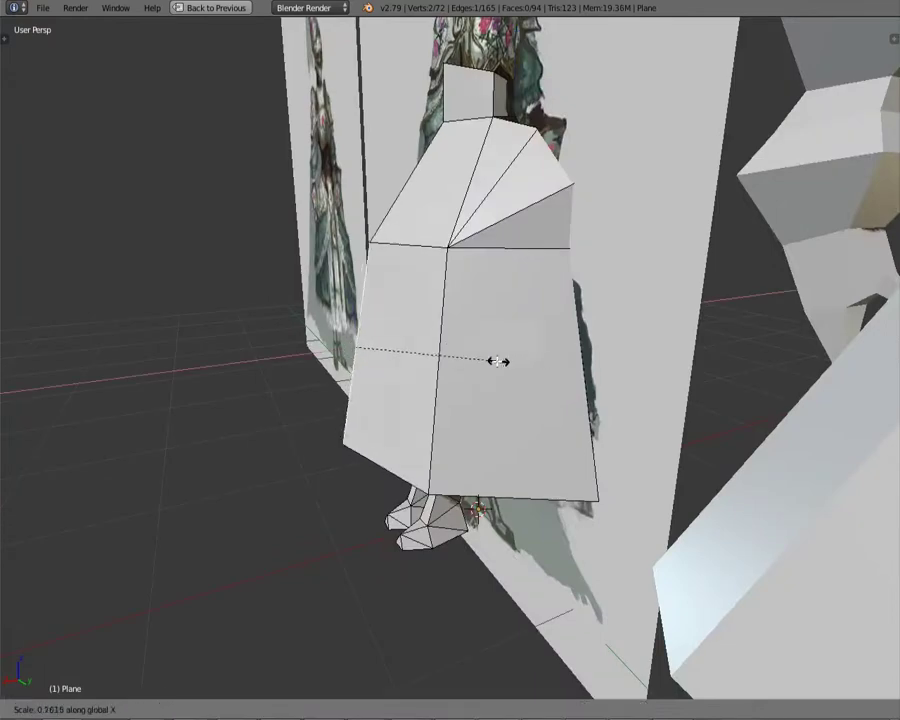
pyautogui.click(336, 357)
pyautogui.moveTo(336, 357); pyautogui.dragTo(492, 332, button='middle')
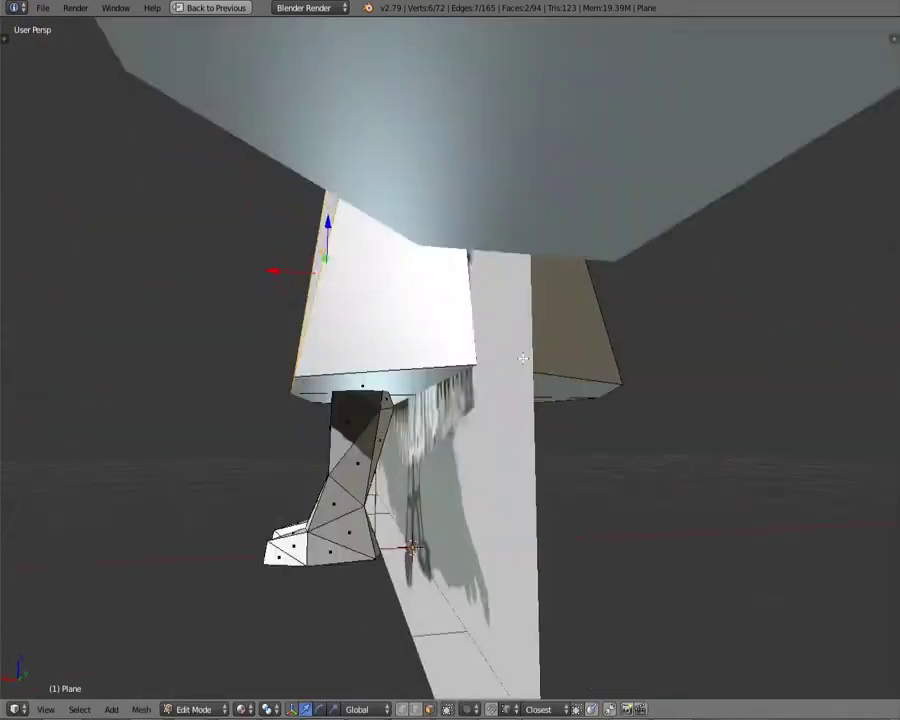
# Step: Change the selection mode for the foot, orbit to it, and deselect all vertices
pyautogui.hotkey('ctrl', 'Tab')
pyautogui.click(492, 321)
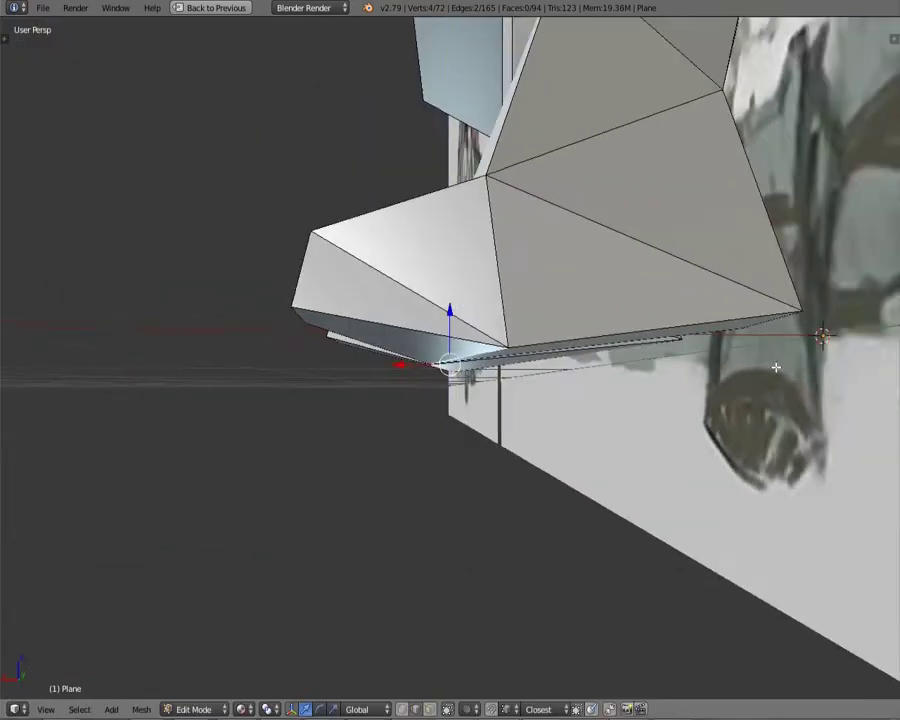
pyautogui.moveTo(776, 367)
pyautogui.mouseDown(button='middle')
pyautogui.moveTo(624, 396)
pyautogui.moveTo(437, 346)
pyautogui.moveTo(426, 380)
pyautogui.moveTo(440, 360)
pyautogui.moveTo(374, 420)
pyautogui.moveTo(527, 403)
pyautogui.mouseUp(button='middle')
pyautogui.press('a')
pyautogui.press('a')
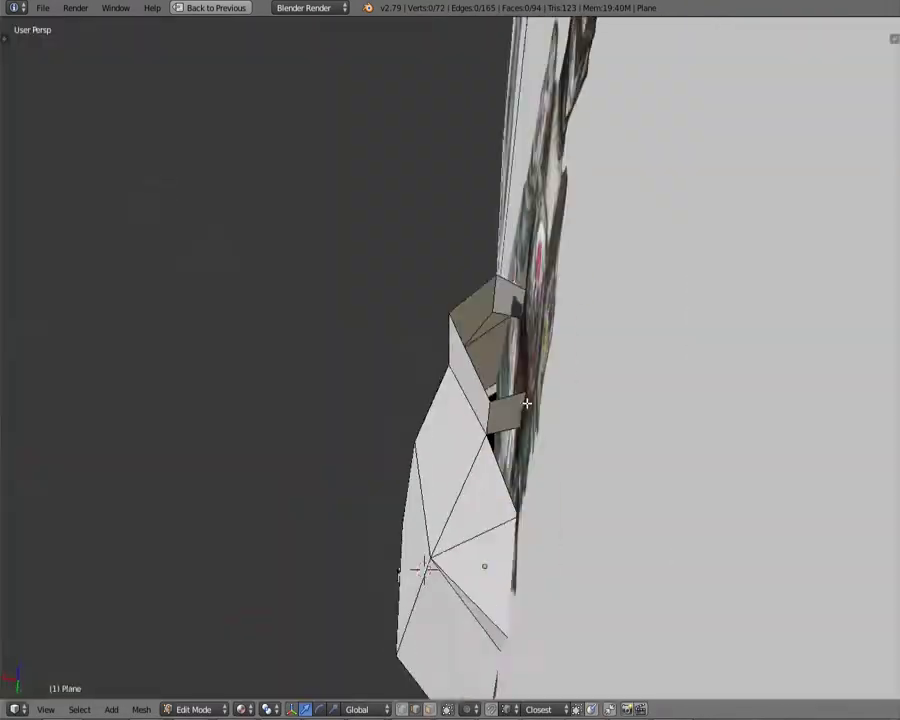
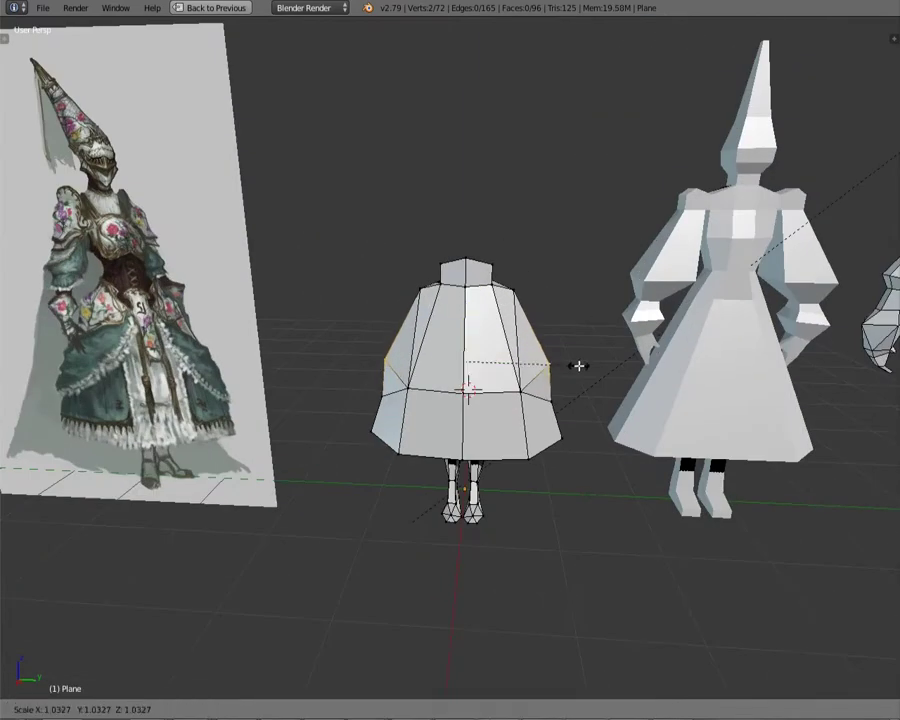
# Step: Finish scaling the dress vertices, inspect the upper dress from several angles, and deselect all
pyautogui.click(602, 342)
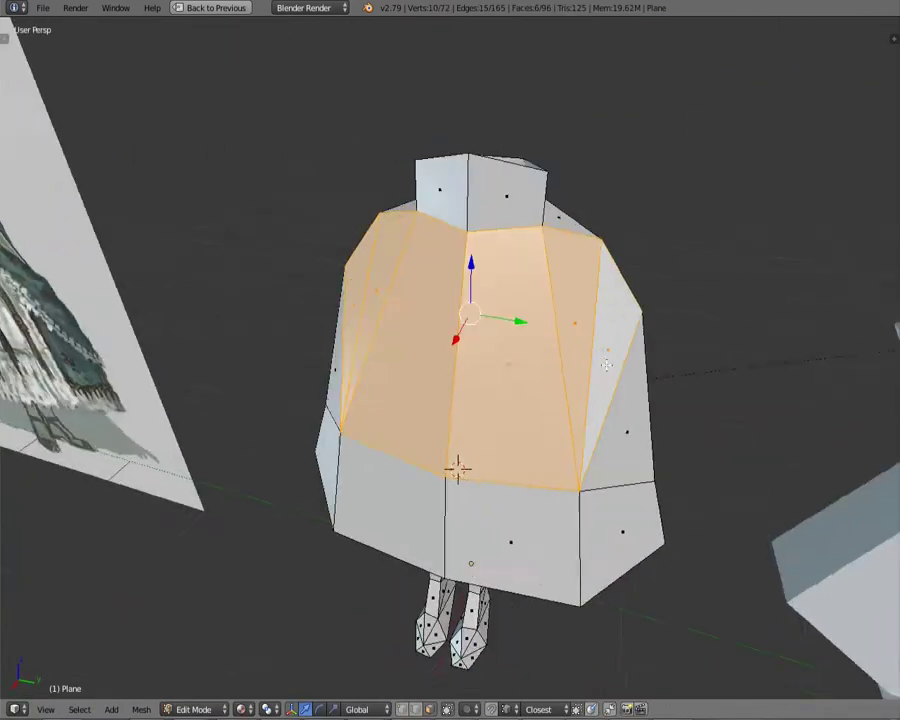
pyautogui.moveTo(606, 365); pyautogui.dragTo(480, 319, button='middle')
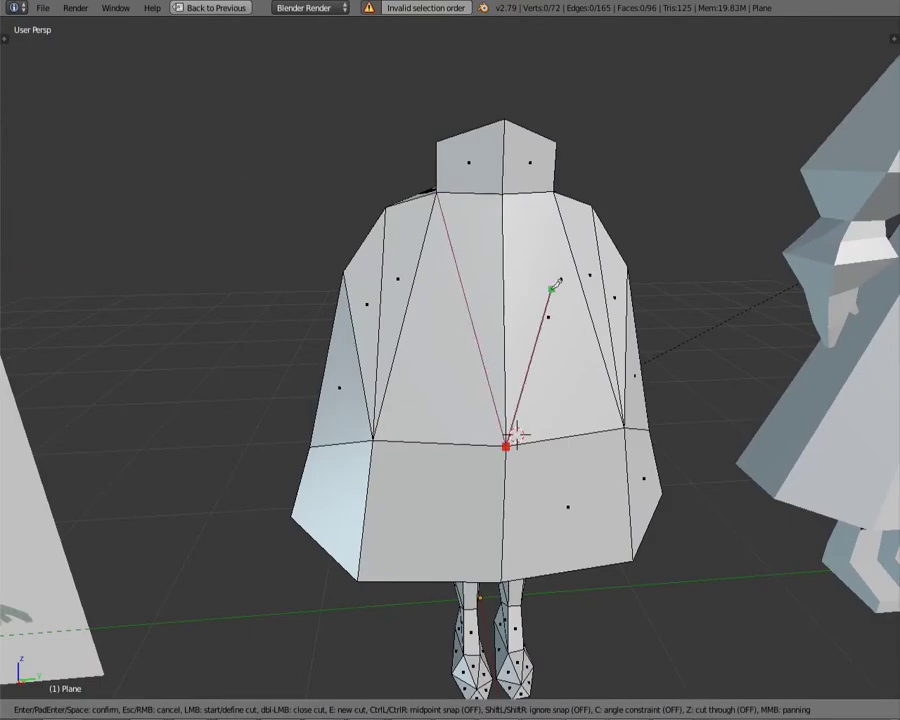
pyautogui.scroll(5, 625, 231)
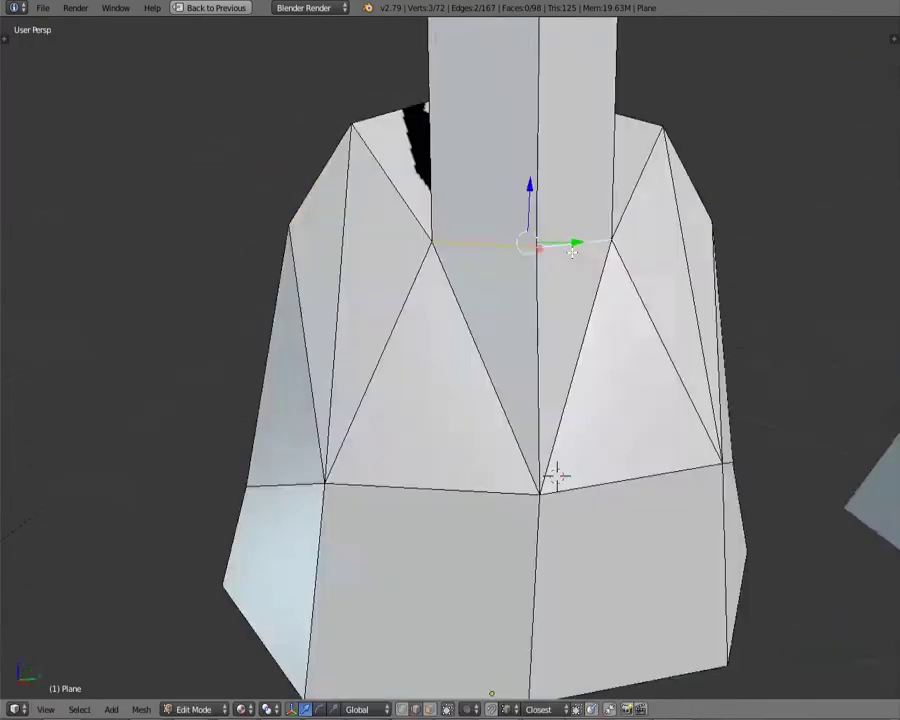
pyautogui.moveTo(625, 231); pyautogui.dragTo(391, 53, button='middle')
pyautogui.moveTo(522, 143)
pyautogui.mouseDown(button='middle')
pyautogui.moveTo(584, 146)
pyautogui.moveTo(568, 147)
pyautogui.mouseUp(button='middle')
pyautogui.press('a')
# Step: Confirm the cut across the upper dress, then select a face and move its vertices
pyautogui.press('Return')
pyautogui.moveTo(410, 118)
pyautogui.mouseDown(button='middle')
pyautogui.moveTo(512, 156)
pyautogui.moveTo(273, 183)
pyautogui.mouseUp(button='middle')
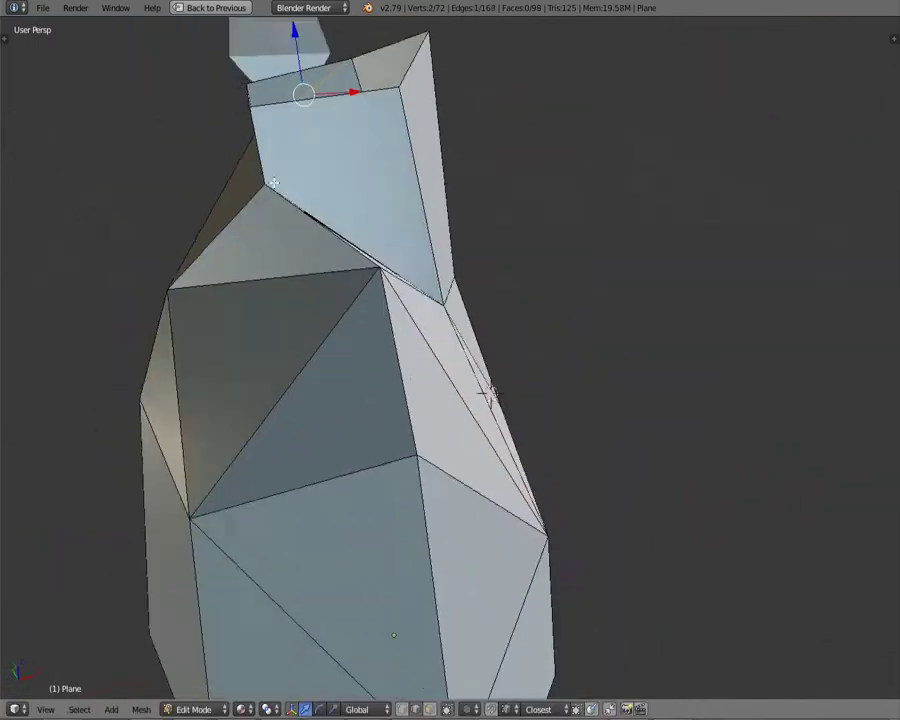
pyautogui.moveTo(397, 111); pyautogui.dragTo(479, 283, button='middle')
pyautogui.keyDown('shift'); pyautogui.rightClick(470, 298); pyautogui.keyUp('shift')
pyautogui.hotkey('ctrl', 'Tab')
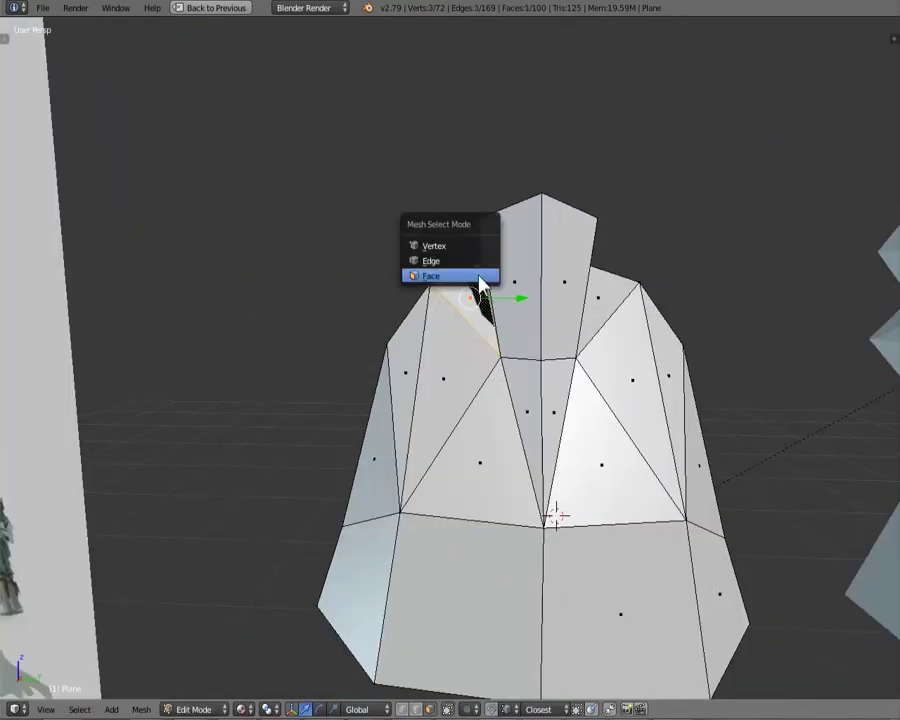
pyautogui.click(541, 268)
pyautogui.moveTo(541, 268)
pyautogui.mouseDown(button='middle')
pyautogui.moveTo(588, 396)
pyautogui.moveTo(480, 450)
pyautogui.moveTo(256, 360)
pyautogui.moveTo(302, 264)
pyautogui.moveTo(314, 390)
pyautogui.moveTo(340, 300)
pyautogui.mouseUp(button='middle')
# Step: Knife two new edges down the side of the dress, splitting its faces
pyautogui.press('k')
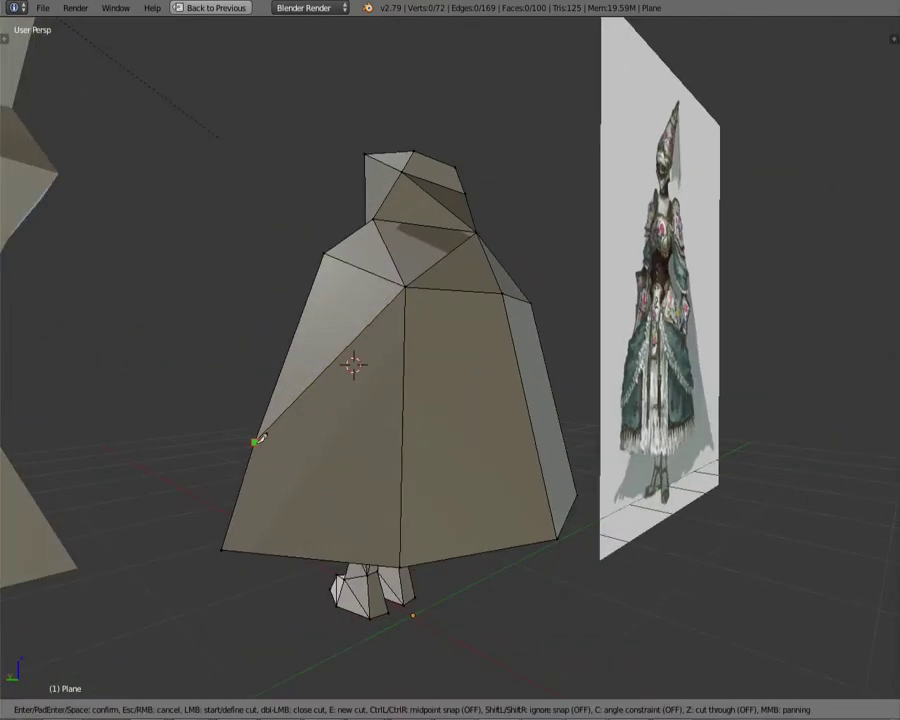
pyautogui.click(240, 420)
pyautogui.click(260, 545)
pyautogui.press('Return')
pyautogui.press('k')
pyautogui.moveTo(466, 509)
pyautogui.mouseDown(button='middle')
pyautogui.moveTo(497, 444)
pyautogui.moveTo(571, 466)
pyautogui.moveTo(594, 434)
pyautogui.mouseUp(button='middle')
pyautogui.press('a')
pyautogui.press('Return')
# Step: Select an edge on the upper dress and knife-cut one more edge across it
pyautogui.moveTo(546, 484); pyautogui.dragTo(600, 470, button='middle')
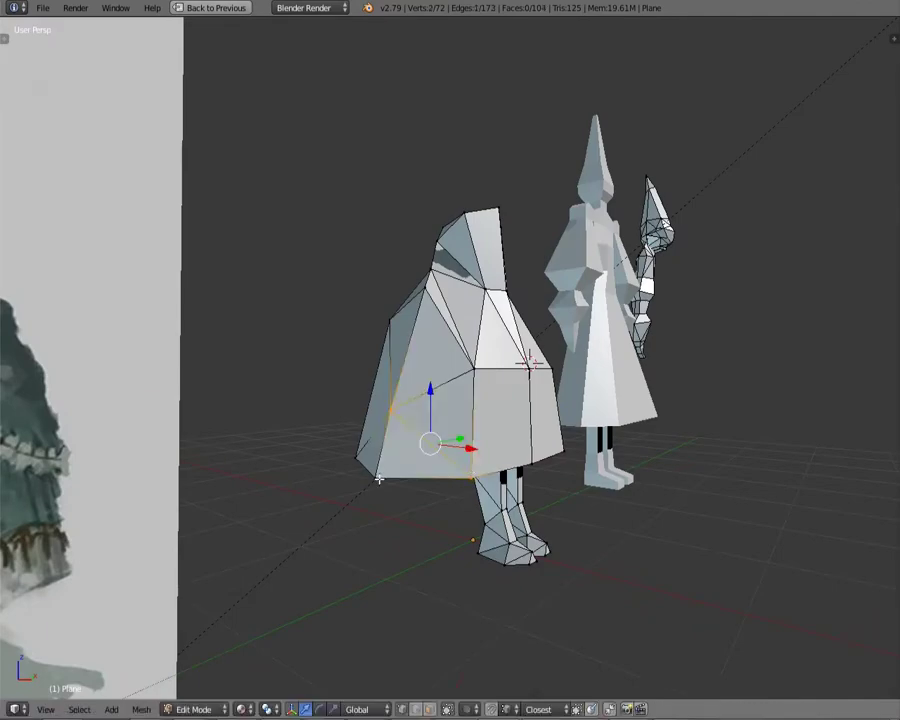
pyautogui.moveTo(379, 479)
pyautogui.mouseDown(button='middle')
pyautogui.moveTo(681, 470)
pyautogui.moveTo(540, 426)
pyautogui.moveTo(480, 440)
pyautogui.moveTo(417, 311)
pyautogui.moveTo(648, 263)
pyautogui.moveTo(380, 450)
pyautogui.moveTo(540, 394)
pyautogui.moveTo(540, 420)
pyautogui.moveTo(601, 316)
pyautogui.moveTo(392, 488)
pyautogui.moveTo(490, 436)
pyautogui.moveTo(316, 464)
pyautogui.moveTo(468, 312)
pyautogui.moveTo(421, 378)
pyautogui.mouseUp(button='middle')
pyautogui.press('a')
pyautogui.rightClick(417, 311)
pyautogui.click(677, 258)
pyautogui.press('Return')
# Step: Scale the selection, then vertex-slide two neck vertices along their edges
pyautogui.click(585, 352)
pyautogui.moveTo(585, 352)
pyautogui.mouseDown(button='middle')
pyautogui.moveTo(636, 314)
pyautogui.moveTo(302, 282)
pyautogui.moveTo(619, 282)
pyautogui.moveTo(491, 497)
pyautogui.mouseUp(button='middle')
pyautogui.keyDown('shift'); pyautogui.rightClick(491, 497); pyautogui.keyUp('shift')
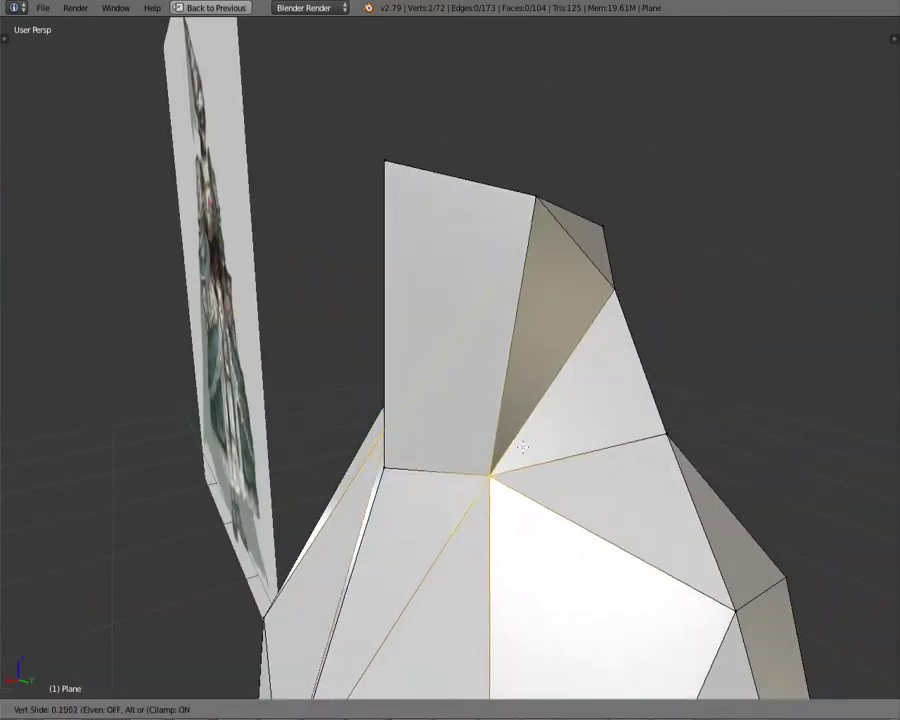
pyautogui.click(521, 446)
pyautogui.moveTo(521, 446)
pyautogui.mouseDown(button='middle')
pyautogui.moveTo(530, 400)
pyautogui.moveTo(524, 354)
pyautogui.mouseUp(button='middle')
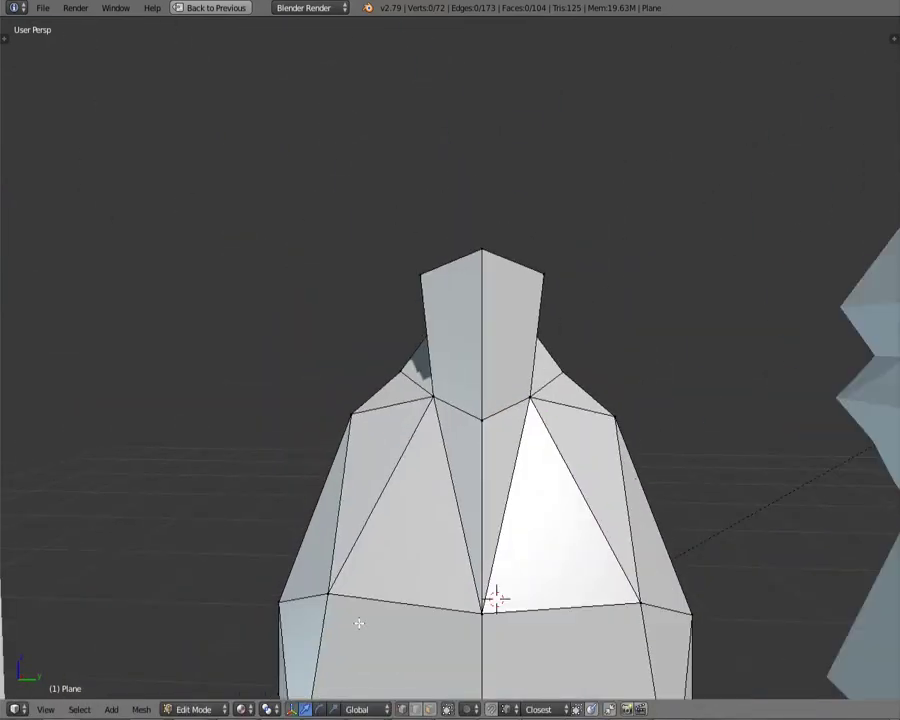
pyautogui.moveTo(358, 623)
pyautogui.mouseDown(button='middle')
pyautogui.moveTo(540, 491)
pyautogui.moveTo(462, 412)
pyautogui.moveTo(336, 466)
pyautogui.moveTo(318, 360)
pyautogui.moveTo(568, 453)
pyautogui.moveTo(710, 440)
pyautogui.moveTo(534, 392)
pyautogui.moveTo(600, 470)
pyautogui.mouseUp(button='middle')
# Step: Change the viewport shading and leave Edit Mode to inspect the dress mesh
pyautogui.press('a')
pyautogui.press('z')
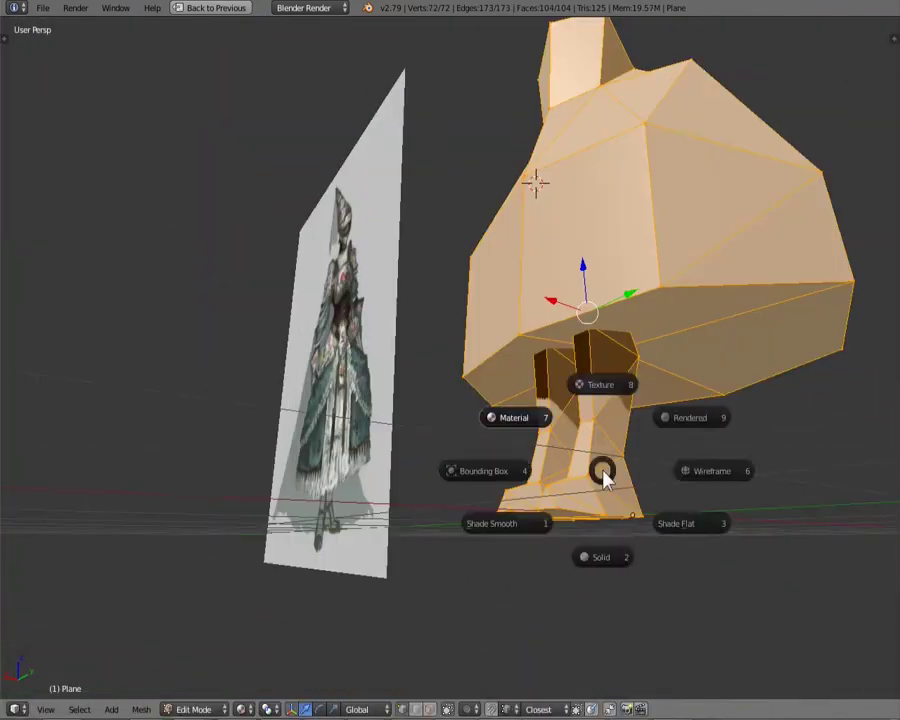
pyautogui.press('t')
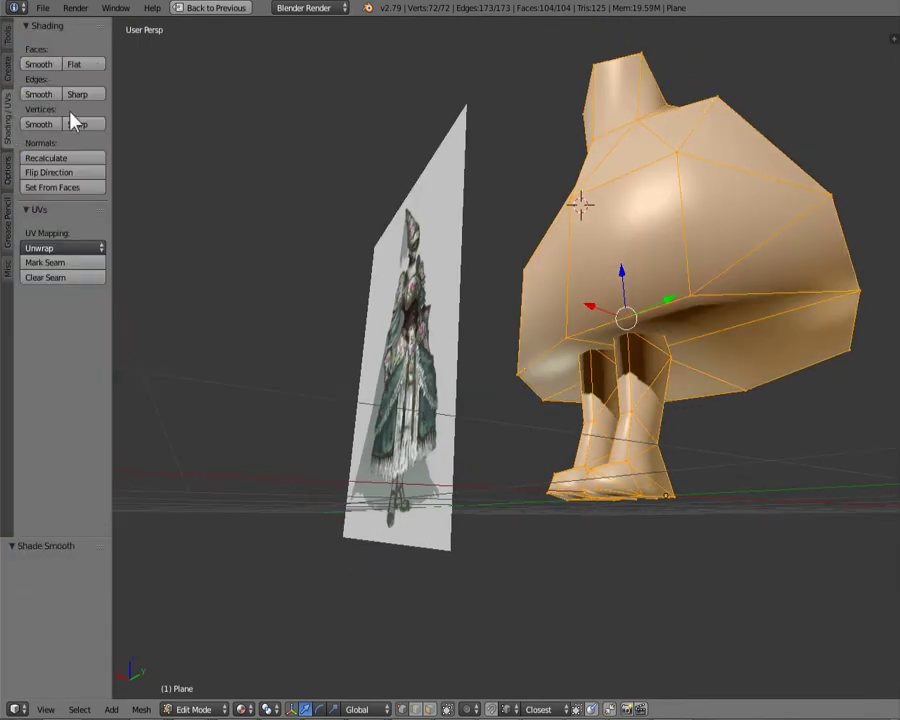
pyautogui.moveTo(380, 300)
pyautogui.mouseDown(button='middle')
pyautogui.moveTo(450, 333)
pyautogui.moveTo(300, 320)
pyautogui.mouseUp(button='middle')
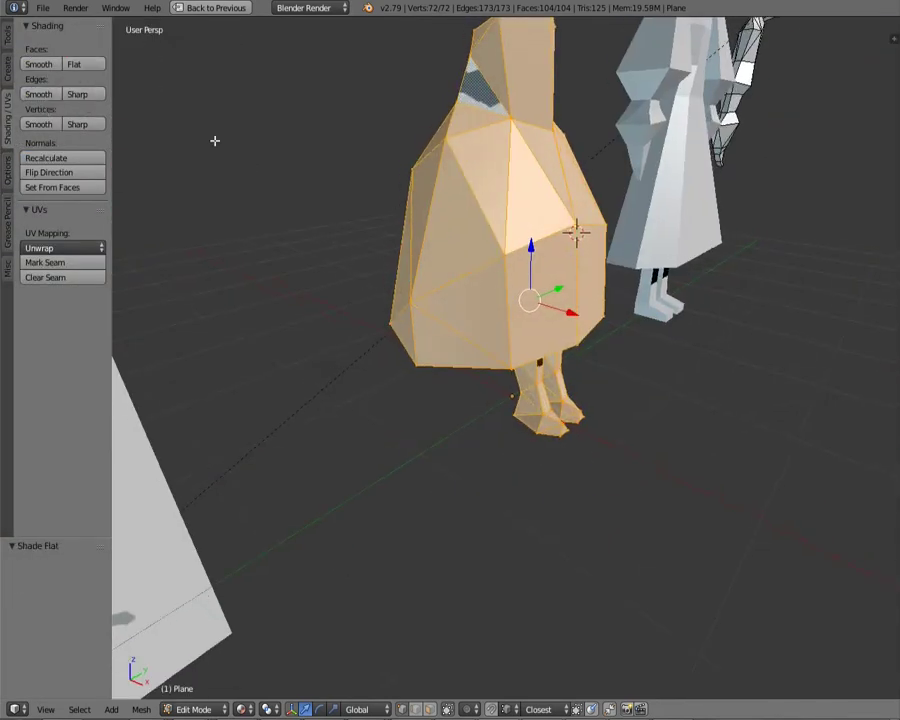
pyautogui.press('Tab')
pyautogui.moveTo(214, 141)
pyautogui.mouseDown(button='middle')
pyautogui.moveTo(750, 255)
pyautogui.moveTo(508, 380)
pyautogui.mouseUp(button='middle')
pyautogui.press('t')
pyautogui.press('a')
pyautogui.moveTo(453, 239)
pyautogui.mouseDown(button='middle')
pyautogui.moveTo(552, 570)
pyautogui.moveTo(589, 372)
pyautogui.moveTo(552, 445)
pyautogui.moveTo(560, 470)
pyautogui.mouseUp(button='middle')
pyautogui.scroll(-3, 589, 372)
# Step: Return to Edit Mode in orthographic view, zoomed in on the torso top
pyautogui.hotkey('ctrl', 'Tab')
pyautogui.click(552, 438)
pyautogui.press('Tab')
pyautogui.press('Tab')
pyautogui.press('KP_5')
pyautogui.scroll(2, 583, 498)
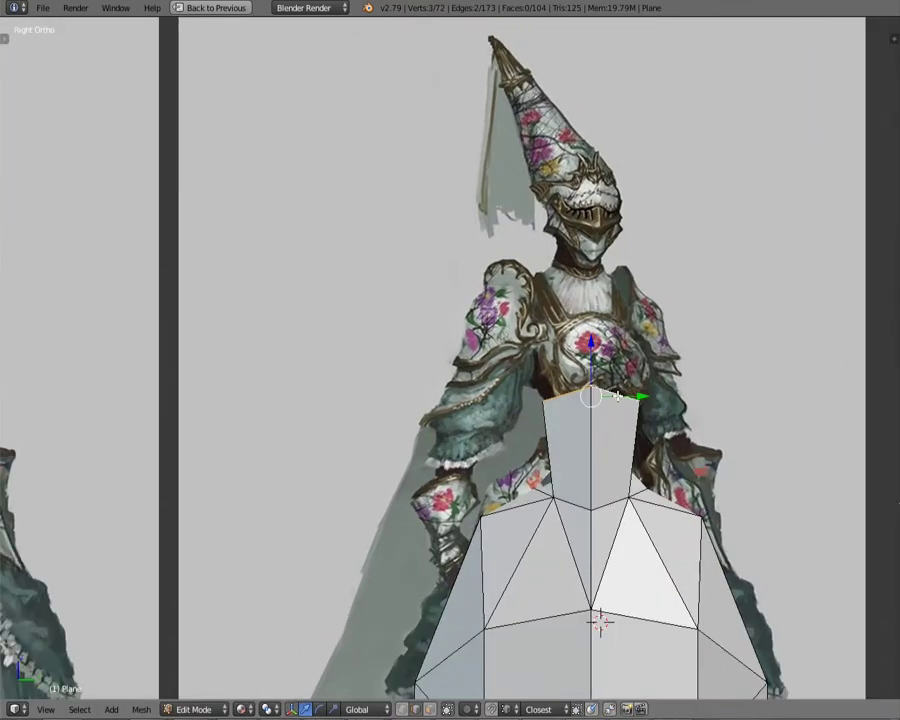
pyautogui.scroll(2, 583, 498)
pyautogui.moveTo(620, 480); pyautogui.dragTo(657, 511, button='middle')
# Step: Extrude the torso-top vertices upward twice and merge them at the last vertex
pyautogui.press('e')
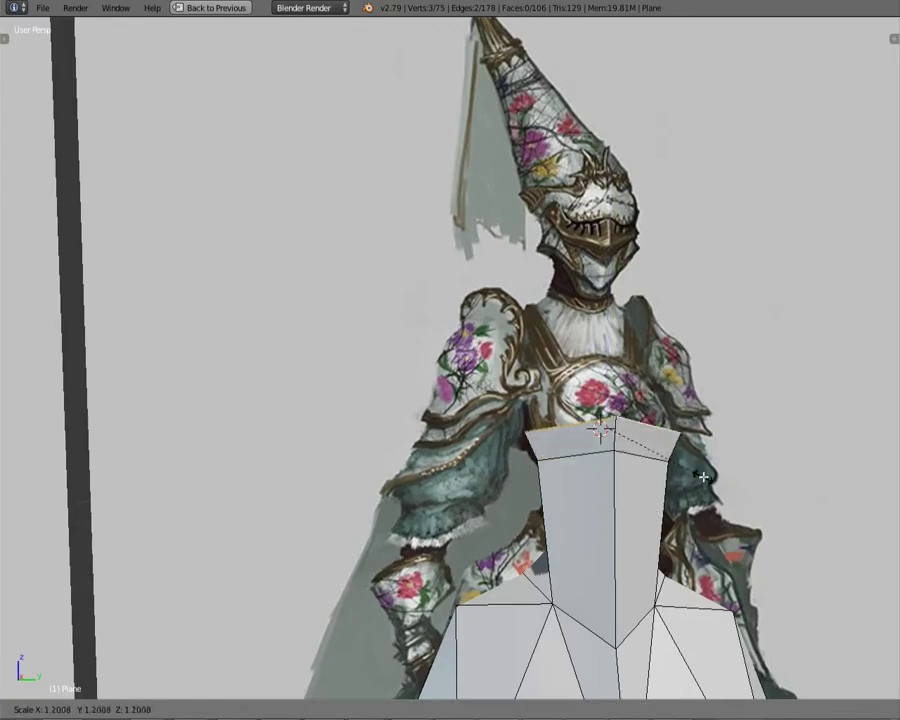
pyautogui.moveTo(702, 477); pyautogui.dragTo(444, 438, button='middle')
pyautogui.click(629, 457)
pyautogui.moveTo(629, 457)
pyautogui.mouseDown(button='middle')
pyautogui.moveTo(560, 470)
pyautogui.moveTo(585, 447)
pyautogui.moveTo(644, 558)
pyautogui.moveTo(525, 428)
pyautogui.mouseUp(button='middle')
pyautogui.press('e')
pyautogui.click(644, 558)
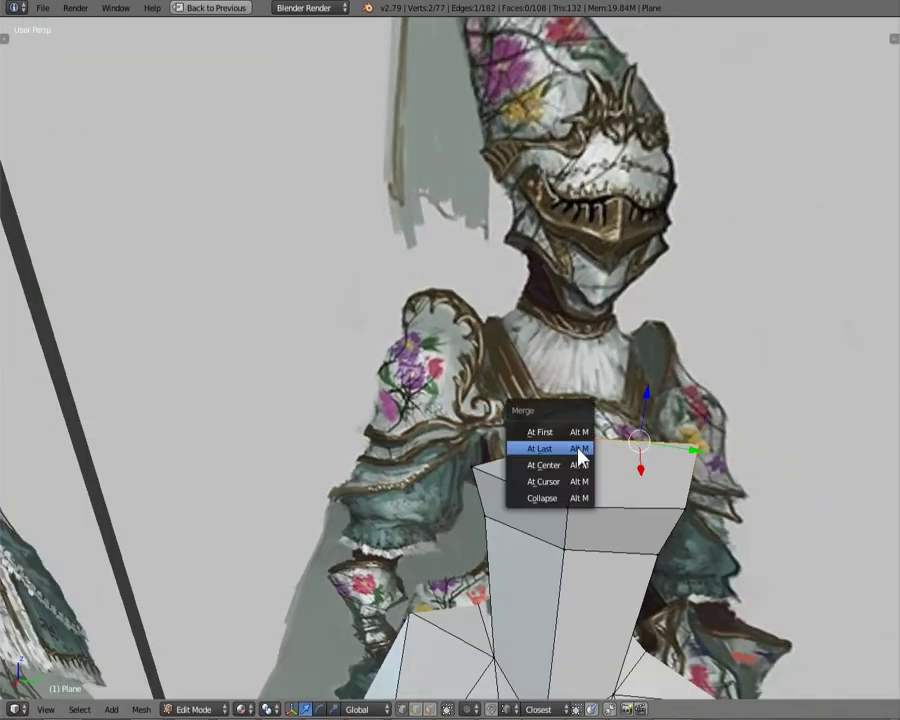
pyautogui.click(580, 455)
# Step: In Right Ortho, move the merged vertex vertically and reposition the bodice selection
pyautogui.press('KP_3')
pyautogui.press('g')
pyautogui.press('z')
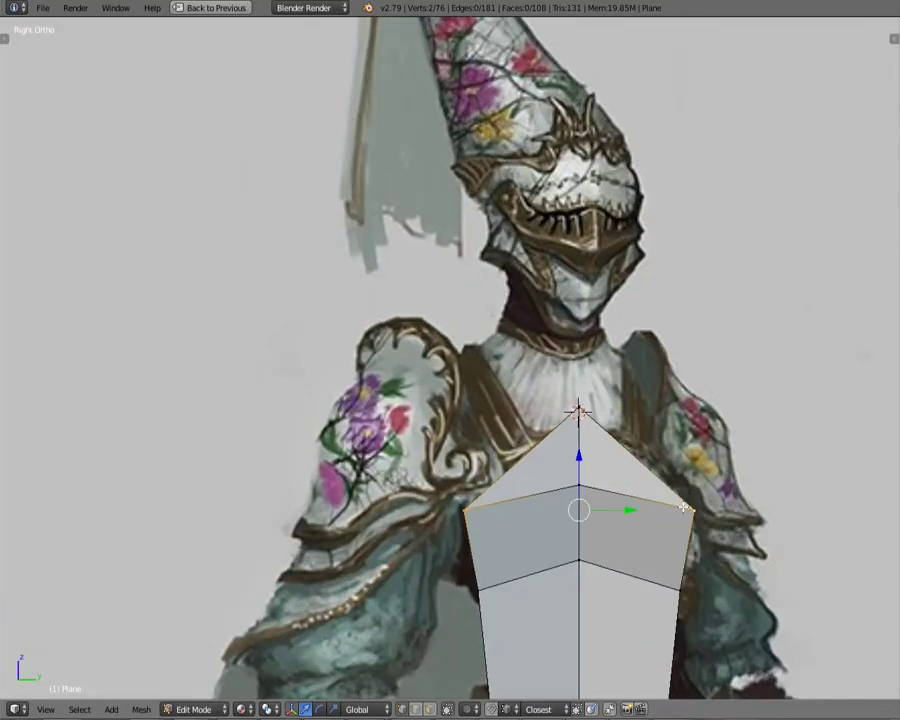
pyautogui.click(707, 466)
pyautogui.hotkey('ctrl', 'Tab')
pyautogui.moveTo(707, 466)
pyautogui.mouseDown(button='middle')
pyautogui.moveTo(592, 506)
pyautogui.moveTo(598, 543)
pyautogui.moveTo(622, 426)
pyautogui.mouseUp(button='middle')
pyautogui.hotkey('ctrl', 'Tab')
pyautogui.click(490, 428)
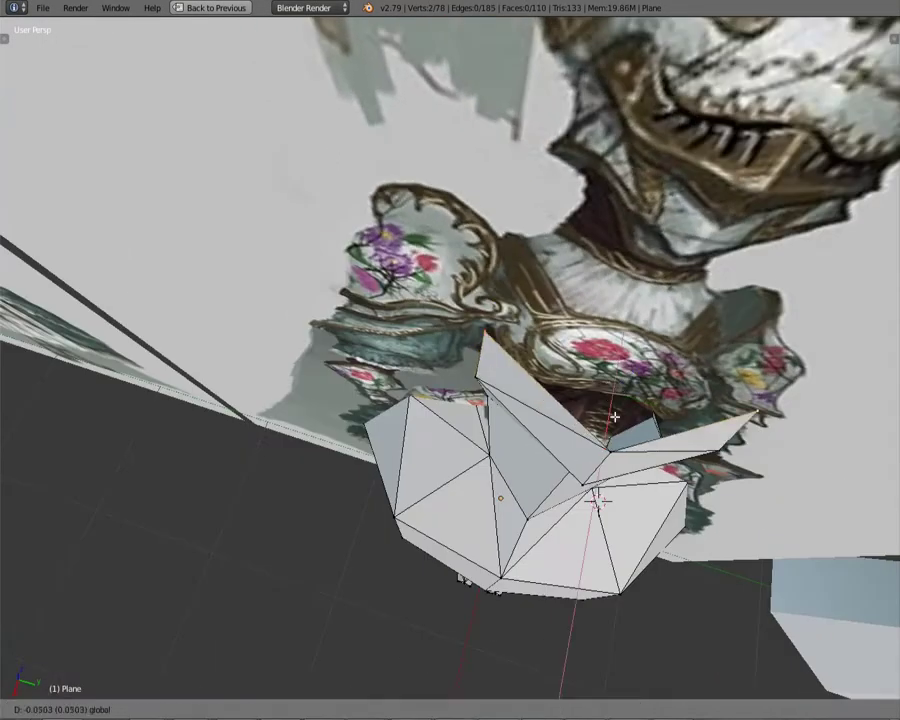
pyautogui.moveTo(490, 428)
pyautogui.mouseDown(button='middle')
pyautogui.moveTo(455, 372)
pyautogui.moveTo(512, 497)
pyautogui.moveTo(476, 537)
pyautogui.mouseUp(button='middle')
pyautogui.press('g')
pyautogui.click(455, 372)
# Step: Scale the bodice vertices and move them sideways and vertically to match the reference torso
pyautogui.click(580, 418)
pyautogui.moveTo(580, 418); pyautogui.dragTo(590, 418, button='middle')
pyautogui.click(468, 318)
pyautogui.moveTo(468, 318)
pyautogui.mouseDown(button='middle')
pyautogui.moveTo(704, 500)
pyautogui.moveTo(408, 270)
pyautogui.moveTo(552, 435)
pyautogui.mouseUp(button='middle')
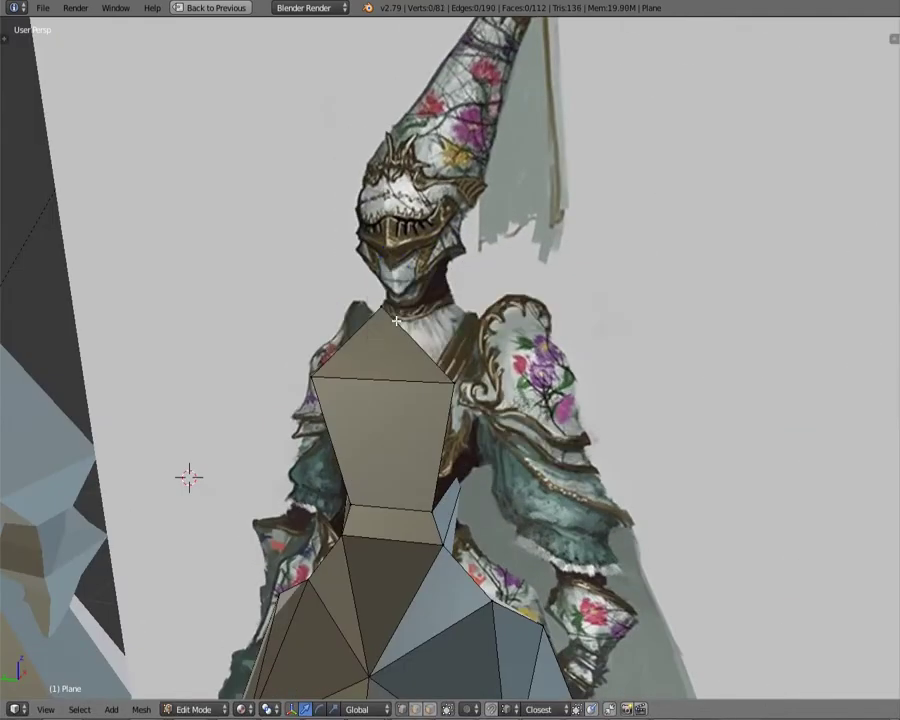
pyautogui.press('g')
pyautogui.press('z')
pyautogui.click(488, 432)
pyautogui.moveTo(488, 432)
pyautogui.mouseDown(button='middle')
pyautogui.moveTo(502, 479)
pyautogui.moveTo(480, 483)
pyautogui.mouseUp(button='middle')
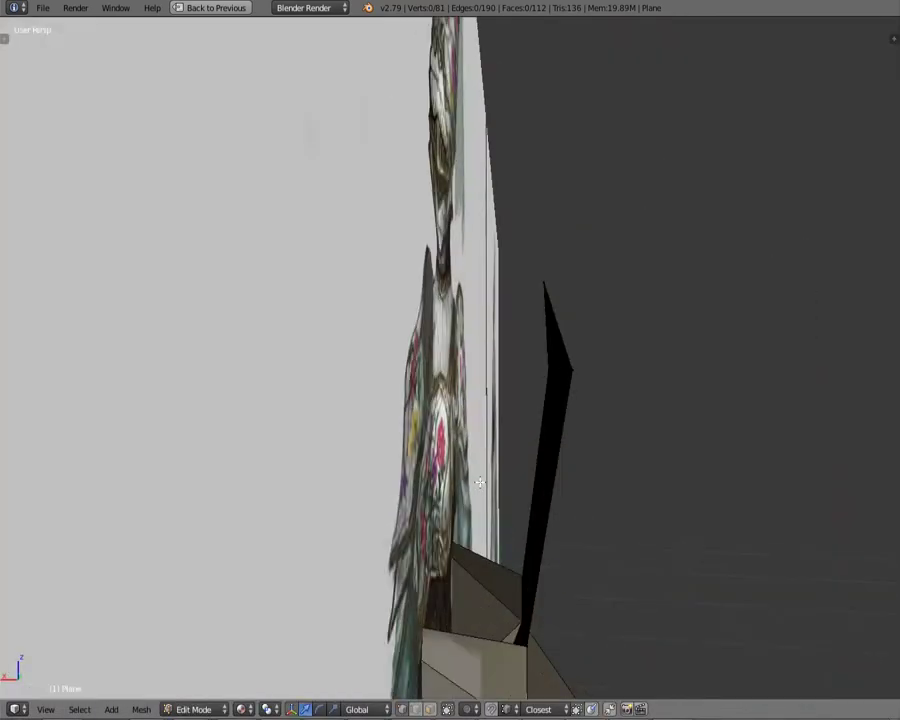
pyautogui.click(477, 640)
pyautogui.moveTo(477, 640)
pyautogui.mouseDown(button='middle')
pyautogui.moveTo(466, 543)
pyautogui.moveTo(565, 529)
pyautogui.moveTo(510, 447)
pyautogui.mouseUp(button='middle')
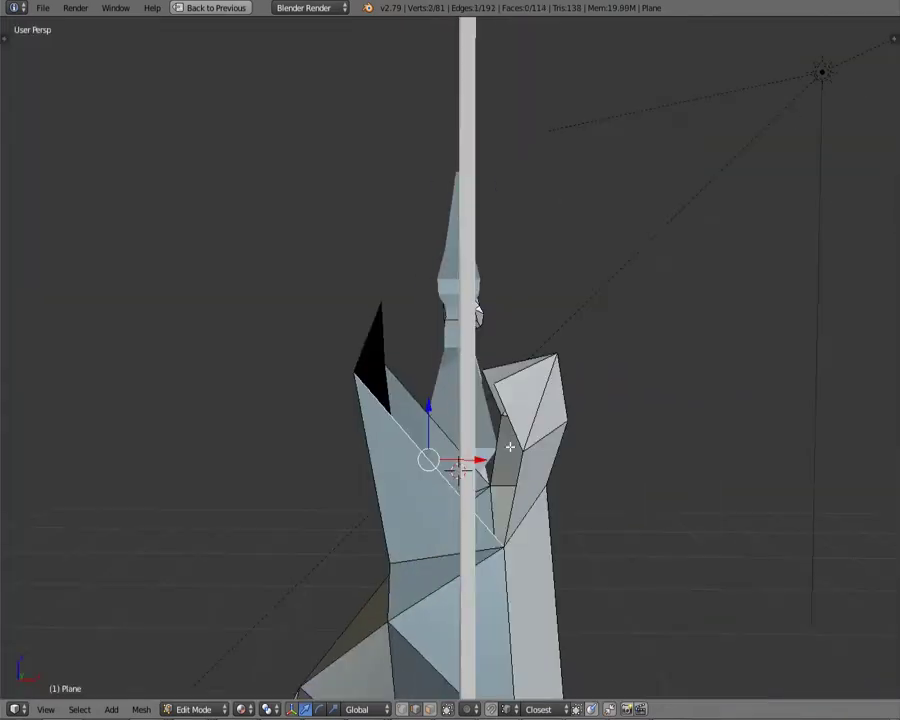
pyautogui.moveTo(458, 470)
pyautogui.mouseDown(button='middle')
pyautogui.moveTo(658, 500)
pyautogui.moveTo(490, 515)
pyautogui.moveTo(674, 506)
pyautogui.moveTo(540, 480)
pyautogui.mouseUp(button='middle')
# Step: In edge mode, scale the edges, knife-cut the torso, and dissolve the extra edges
pyautogui.hotkey('ctrl', 'Tab')
pyautogui.click(492, 515)
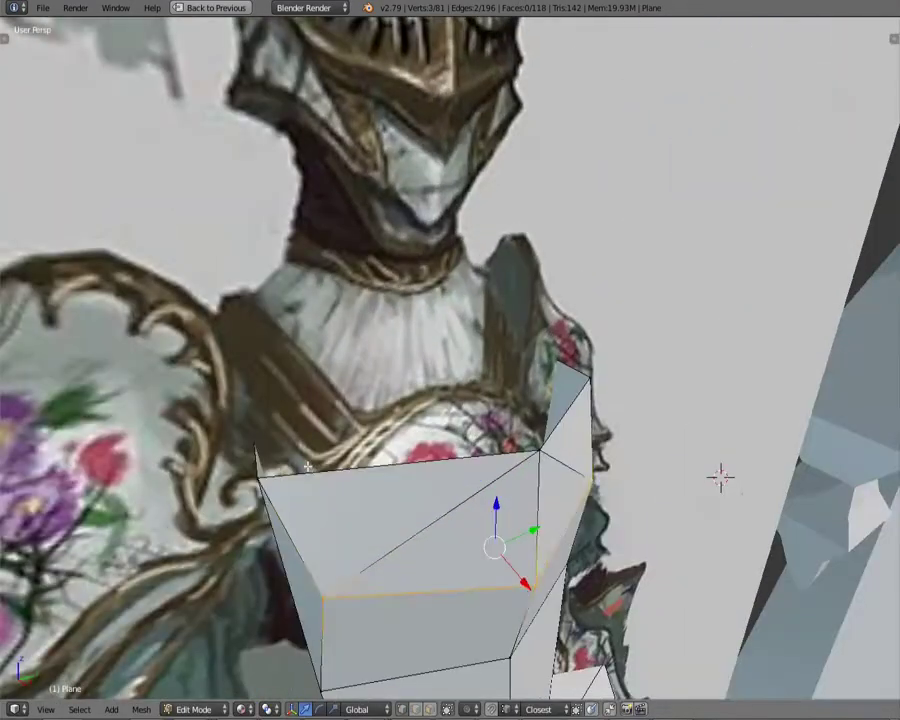
pyautogui.click(712, 447)
pyautogui.moveTo(712, 447)
pyautogui.mouseDown(button='middle')
pyautogui.moveTo(653, 412)
pyautogui.moveTo(500, 500)
pyautogui.moveTo(393, 521)
pyautogui.mouseUp(button='middle')
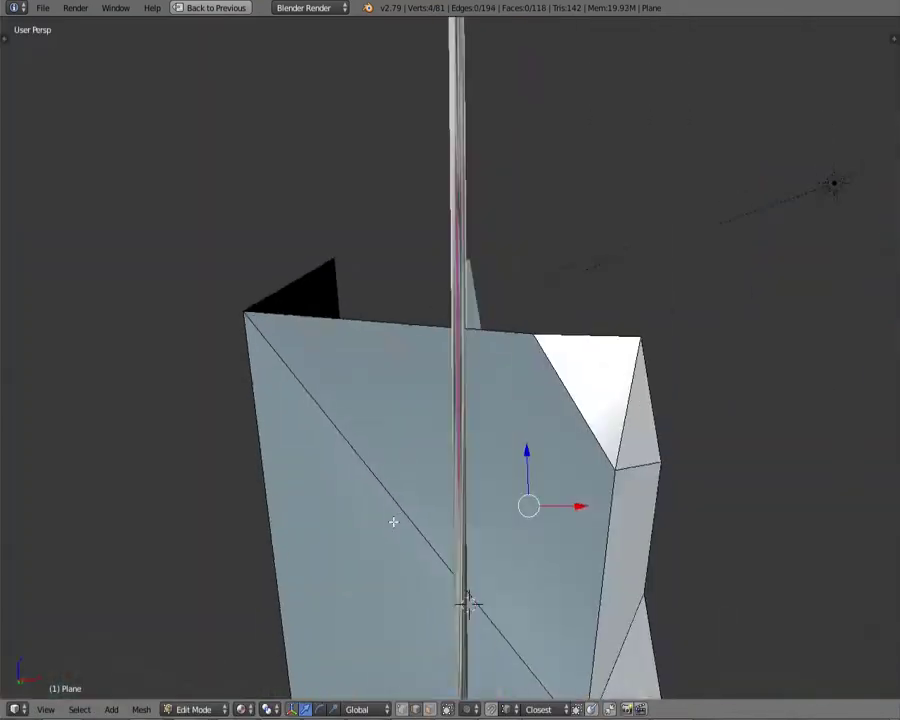
pyautogui.press('Return')
pyautogui.moveTo(474, 483)
pyautogui.mouseDown(button='middle')
pyautogui.moveTo(698, 414)
pyautogui.moveTo(626, 506)
pyautogui.moveTo(892, 600)
pyautogui.moveTo(473, 477)
pyautogui.moveTo(615, 511)
pyautogui.mouseUp(button='middle')
pyautogui.press('x')
pyautogui.click(462, 398)
pyautogui.moveTo(462, 398)
pyautogui.mouseDown(button='middle')
pyautogui.moveTo(508, 504)
pyautogui.moveTo(385, 405)
pyautogui.mouseUp(button='middle')
# Step: Move a bodice vertex along X and fill the remaining neck gap with a new face
pyautogui.hotkey('ctrl', 'Tab')
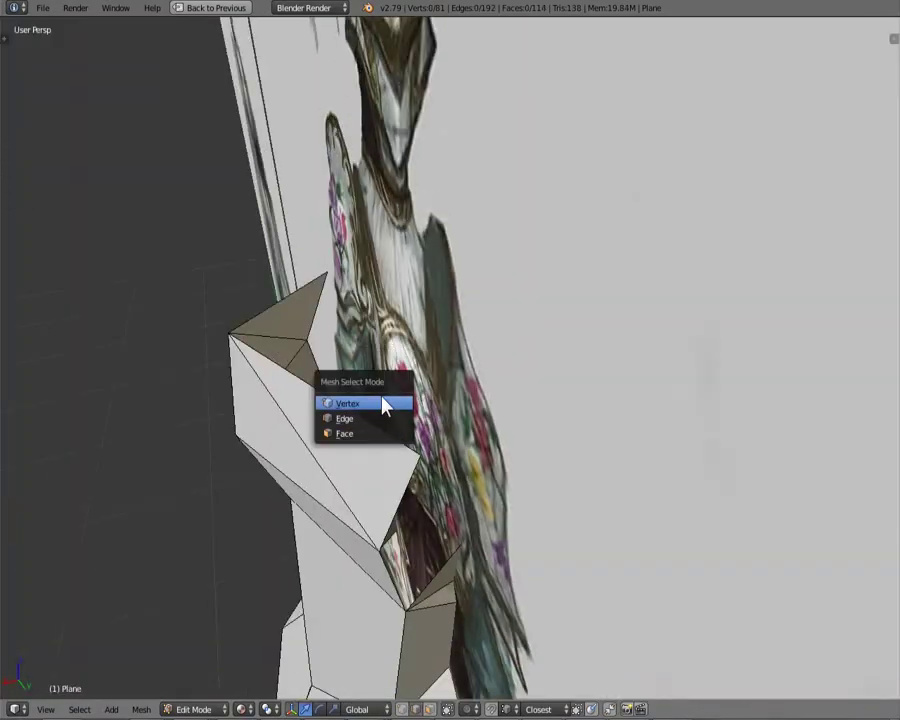
pyautogui.press('g')
pyautogui.press('x')
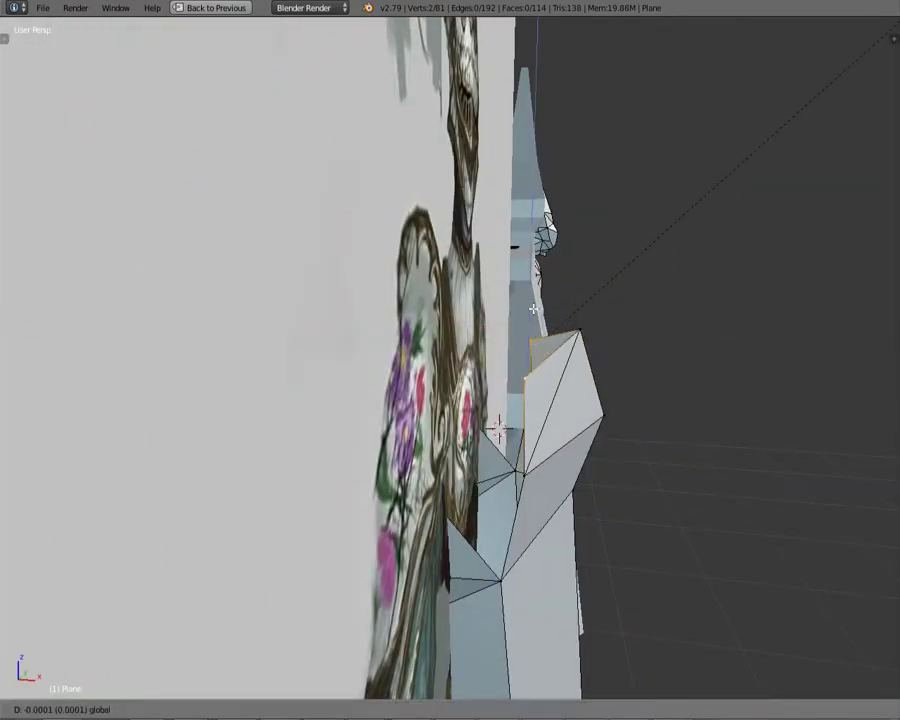
pyautogui.click(533, 309)
pyautogui.moveTo(533, 309)
pyautogui.mouseDown(button='middle')
pyautogui.moveTo(470, 394)
pyautogui.moveTo(508, 343)
pyautogui.moveTo(515, 295)
pyautogui.mouseUp(button='middle')
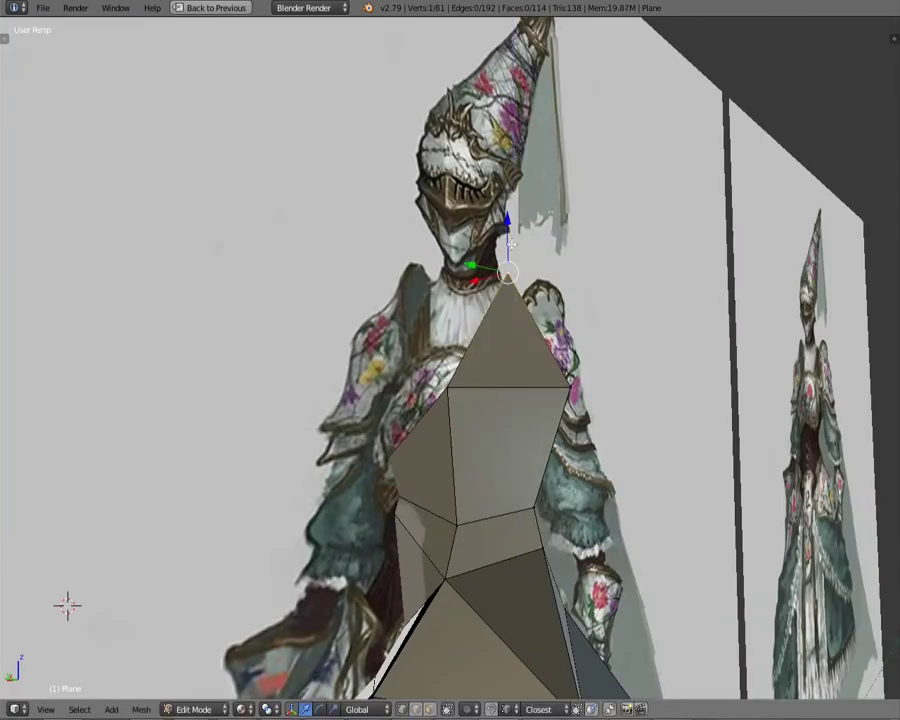
pyautogui.moveTo(510, 240)
pyautogui.mouseDown(button='middle')
pyautogui.moveTo(487, 362)
pyautogui.moveTo(378, 442)
pyautogui.moveTo(653, 500)
pyautogui.moveTo(519, 446)
pyautogui.moveTo(492, 503)
pyautogui.moveTo(520, 450)
pyautogui.moveTo(565, 517)
pyautogui.mouseUp(button='middle')
pyautogui.press('j')
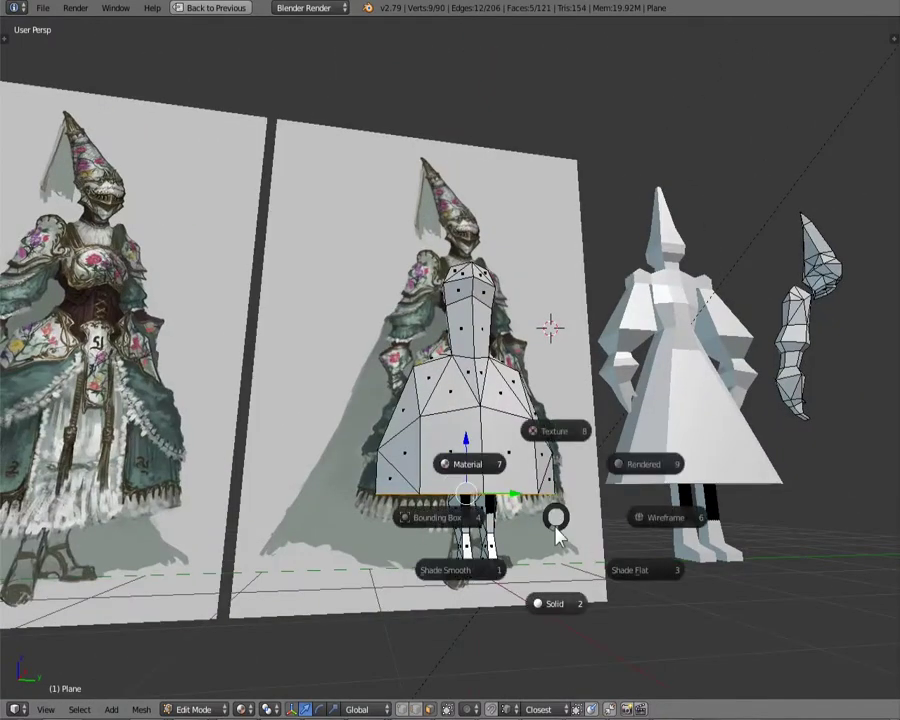
# Step: Shrink the hem selection along normals and switch to face selection at the dress bottom
pyautogui.click(552, 565)
pyautogui.scroll(3, 570, 593)
pyautogui.moveTo(570, 593); pyautogui.dragTo(545, 573, button='middle')
pyautogui.hotkey('ctrl', 'Tab')
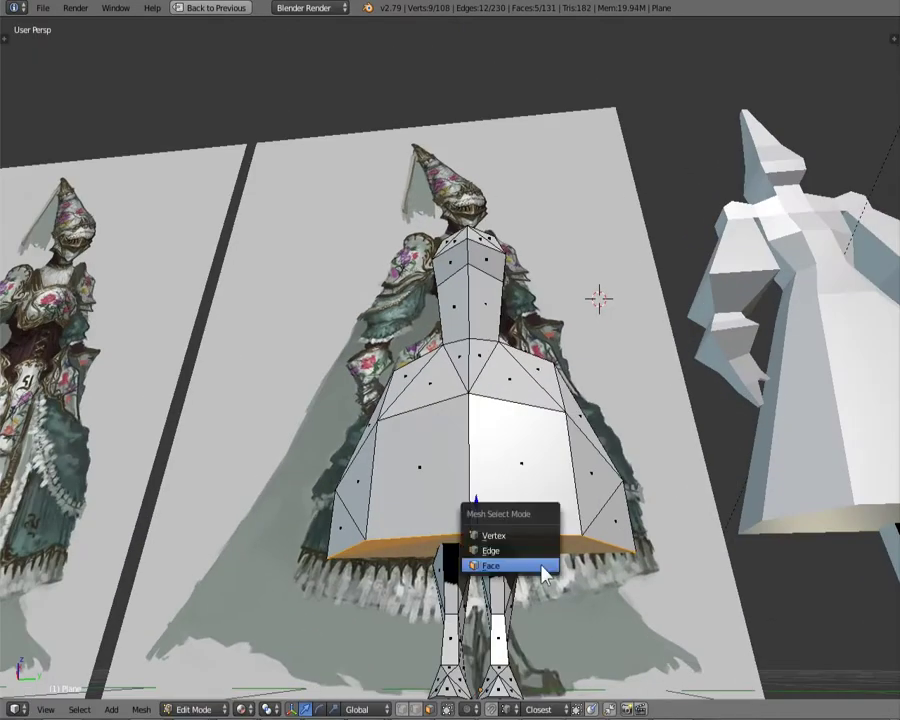
pyautogui.hotkey('alt', 'Tab')
pyautogui.moveTo(600, 446)
pyautogui.mouseDown(button='middle')
pyautogui.moveTo(562, 454)
pyautogui.moveTo(595, 548)
pyautogui.moveTo(503, 397)
pyautogui.mouseUp(button='middle')
pyautogui.click(604, 572)
pyautogui.hotkey('ctrl', 'Tab')
pyautogui.press('Escape')
pyautogui.scroll(3, 514, 426)
pyautogui.moveTo(527, 640); pyautogui.dragTo(543, 555, button='middle')
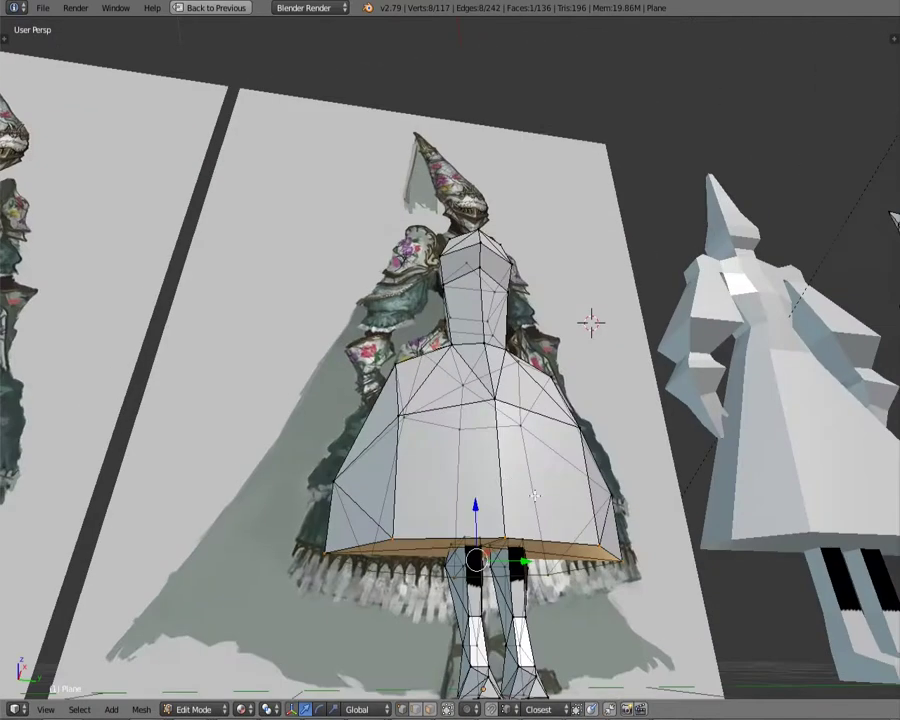
# Step: Extrude the bottom face downward, scale it outward, and delete the bottom cap faces
pyautogui.press('e')
pyautogui.click(650, 582)
pyautogui.moveTo(650, 582)
pyautogui.mouseDown(button='middle')
pyautogui.moveTo(585, 303)
pyautogui.moveTo(595, 267)
pyautogui.moveTo(456, 439)
pyautogui.mouseUp(button='middle')
pyautogui.rightClick(595, 267)
pyautogui.moveTo(487, 384)
pyautogui.mouseDown(button='middle')
pyautogui.moveTo(582, 252)
pyautogui.moveTo(519, 331)
pyautogui.mouseUp(button='middle')
pyautogui.moveTo(488, 462)
pyautogui.mouseDown(button='middle')
pyautogui.moveTo(494, 581)
pyautogui.moveTo(485, 370)
pyautogui.moveTo(489, 477)
pyautogui.moveTo(526, 460)
pyautogui.moveTo(366, 440)
pyautogui.moveTo(410, 482)
pyautogui.moveTo(412, 436)
pyautogui.moveTo(466, 427)
pyautogui.moveTo(516, 438)
pyautogui.moveTo(518, 460)
pyautogui.moveTo(470, 460)
pyautogui.moveTo(530, 470)
pyautogui.moveTo(572, 496)
pyautogui.moveTo(503, 535)
pyautogui.moveTo(410, 543)
pyautogui.moveTo(450, 627)
pyautogui.moveTo(498, 383)
pyautogui.mouseUp(button='middle')
pyautogui.click(514, 399)
# Step: In vertex mode, grab the front hem vertices into a slightly pointed edge
pyautogui.hotkey('ctrl', 'Tab')
pyautogui.click(526, 460)
pyautogui.click(376, 441)
pyautogui.press('g')
pyautogui.click(410, 543)
pyautogui.press('g')
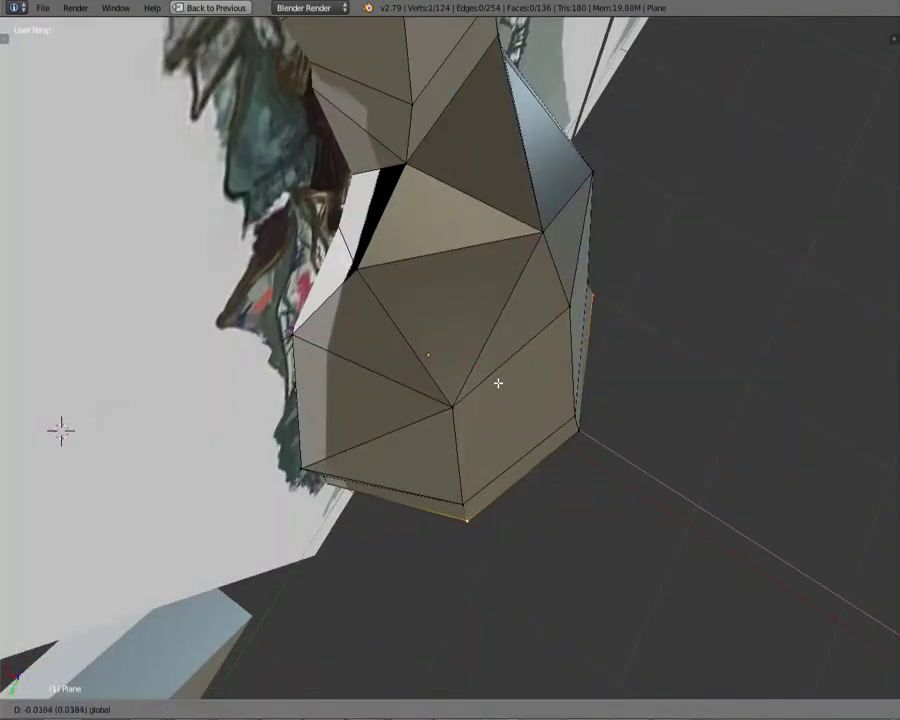
pyautogui.moveTo(473, 581)
pyautogui.mouseDown(button='middle')
pyautogui.moveTo(733, 537)
pyautogui.moveTo(663, 424)
pyautogui.moveTo(794, 34)
pyautogui.moveTo(683, 549)
pyautogui.moveTo(433, 556)
pyautogui.mouseUp(button='middle')
# Step: Slide the top bodice vertices into line with the reference's chest
pyautogui.press('g')
pyautogui.moveTo(626, 564); pyautogui.dragTo(481, 532, button='middle')
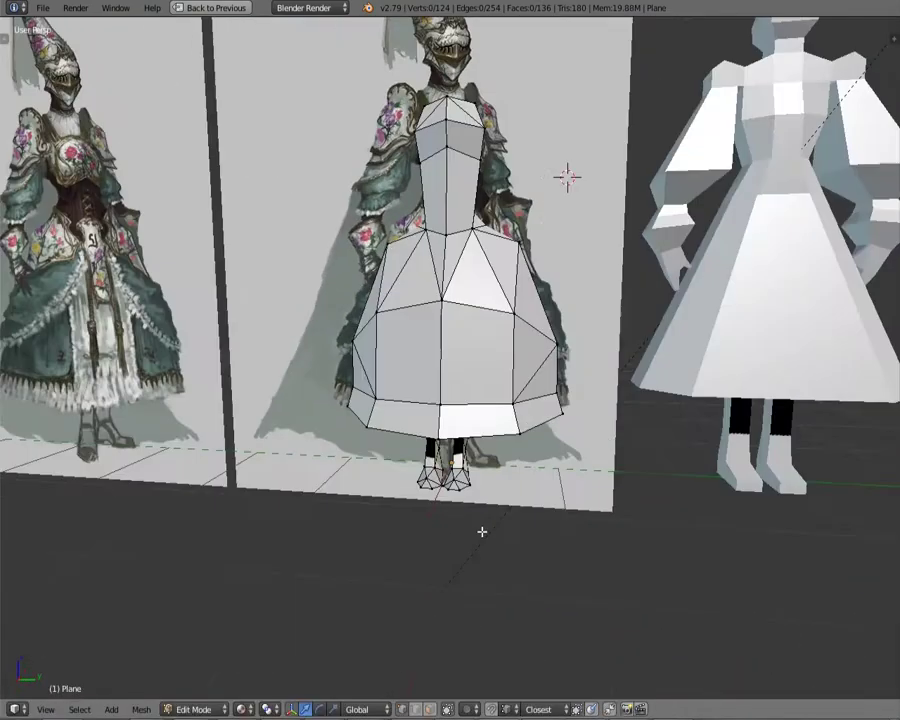
pyautogui.moveTo(483, 638); pyautogui.dragTo(506, 462, button='middle')
pyautogui.press('g')
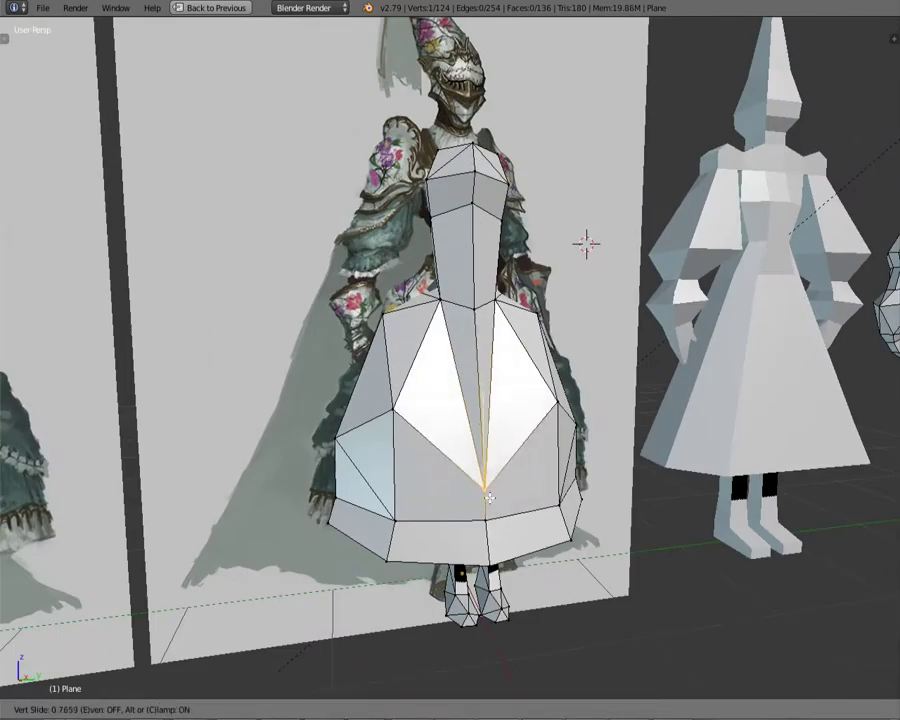
pyautogui.click(494, 537)
pyautogui.moveTo(494, 537)
pyautogui.mouseDown(button='middle')
pyautogui.moveTo(566, 284)
pyautogui.moveTo(729, 300)
pyautogui.mouseUp(button='middle')
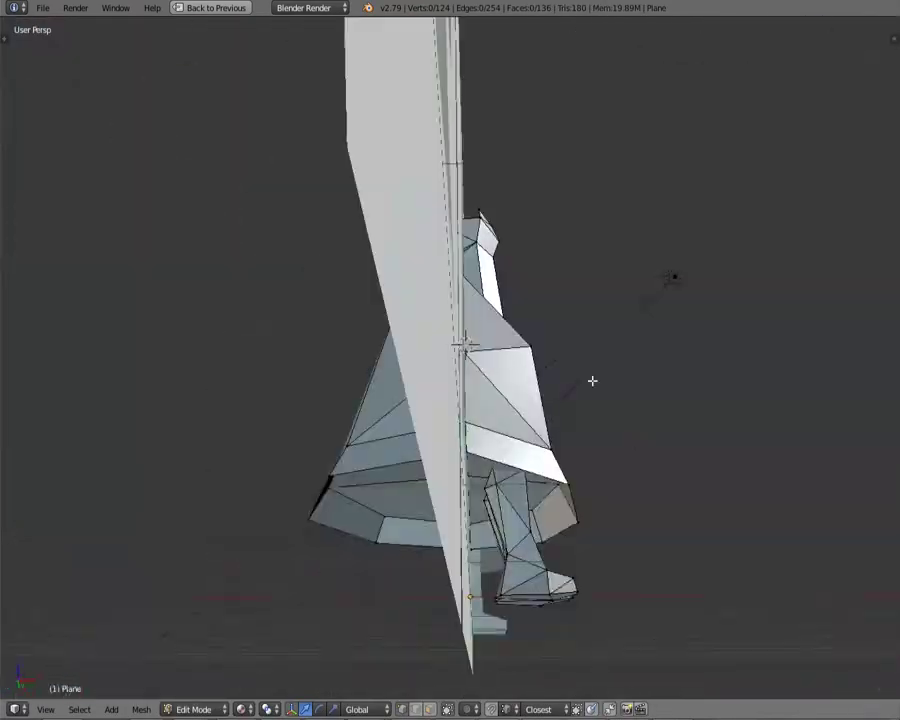
pyautogui.moveTo(592, 380)
pyautogui.mouseDown(button='middle')
pyautogui.moveTo(505, 334)
pyautogui.moveTo(516, 338)
pyautogui.mouseUp(button='middle')
pyautogui.scroll(5, 516, 338)
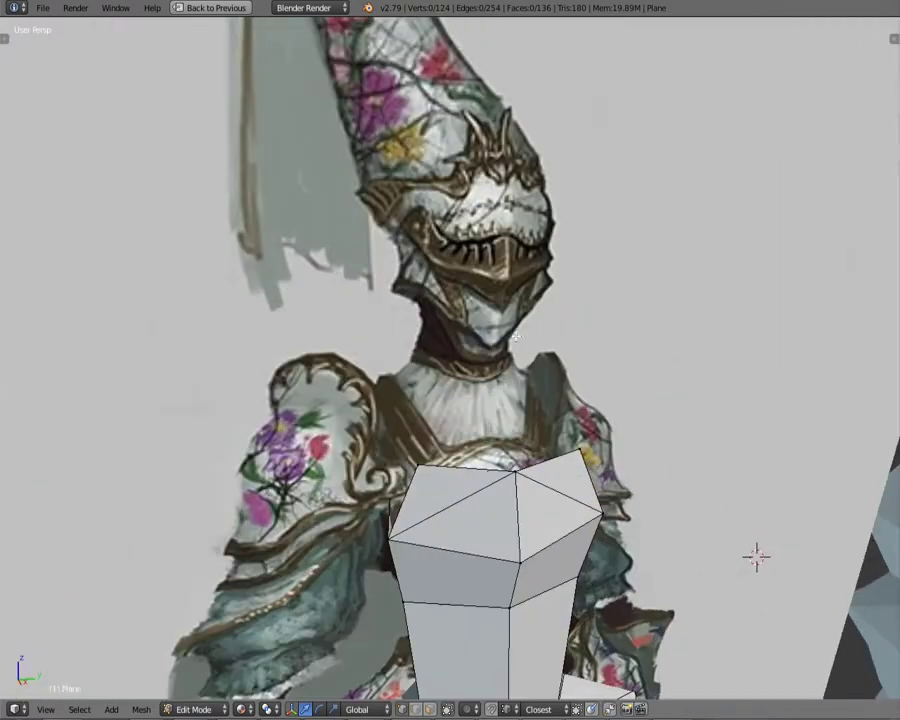
pyautogui.moveTo(575, 404); pyautogui.dragTo(684, 412, button='middle')
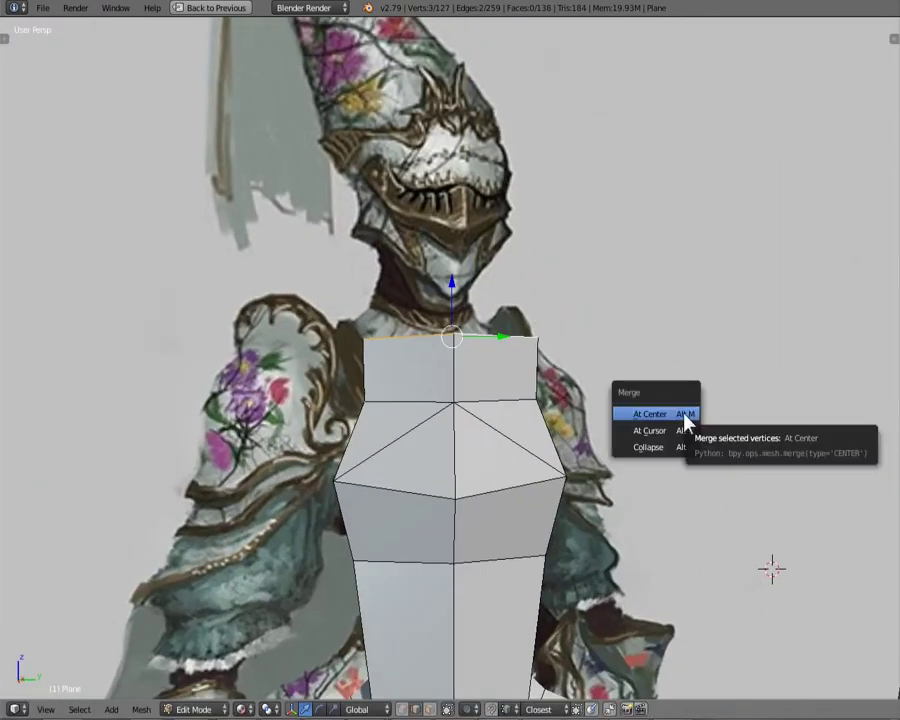
# Step: Merge the top vertices at centre, then extrude the top edge and scale it slightly smaller
pyautogui.hotkey('ctrl', 'z')
pyautogui.moveTo(527, 354)
pyautogui.mouseDown(button='middle')
pyautogui.moveTo(675, 345)
pyautogui.moveTo(864, 543)
pyautogui.moveTo(606, 354)
pyautogui.mouseUp(button='middle')
pyautogui.press('e')
pyautogui.moveTo(478, 455)
pyautogui.mouseDown(button='middle')
pyautogui.moveTo(462, 410)
pyautogui.moveTo(585, 330)
pyautogui.moveTo(640, 360)
pyautogui.mouseUp(button='middle')
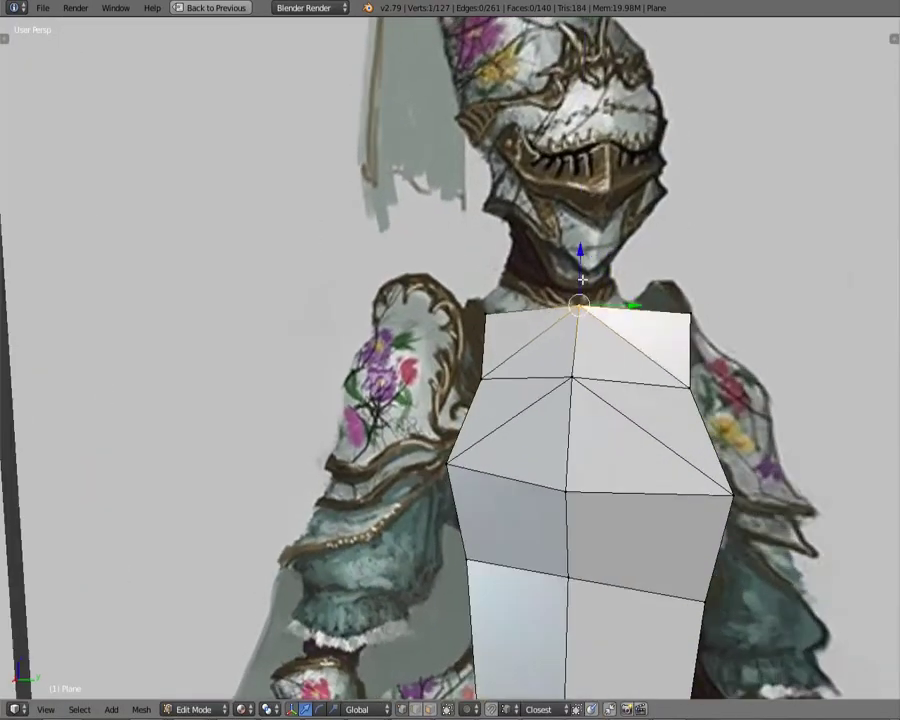
pyautogui.press('s')
pyautogui.click(783, 414)
pyautogui.moveTo(783, 414)
pyautogui.mouseDown(button='middle')
pyautogui.moveTo(504, 369)
pyautogui.moveTo(738, 443)
pyautogui.moveTo(710, 338)
pyautogui.moveTo(640, 380)
pyautogui.moveTo(874, 494)
pyautogui.moveTo(631, 370)
pyautogui.moveTo(600, 400)
pyautogui.moveTo(627, 436)
pyautogui.moveTo(504, 468)
pyautogui.mouseUp(button='middle')
pyautogui.click(777, 470)
# Step: Fill the gaps at the top of the torso and at the shoulder
pyautogui.press('f')
pyautogui.press('f')
pyautogui.press('f')
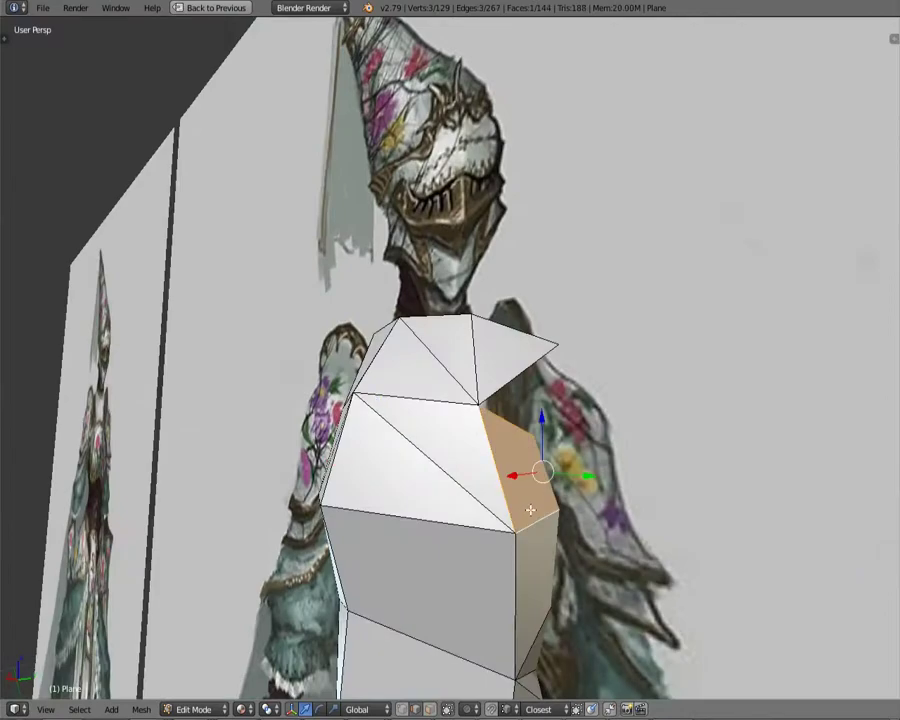
pyautogui.moveTo(530, 510)
pyautogui.mouseDown(button='middle')
pyautogui.moveTo(452, 462)
pyautogui.moveTo(425, 382)
pyautogui.mouseUp(button='middle')
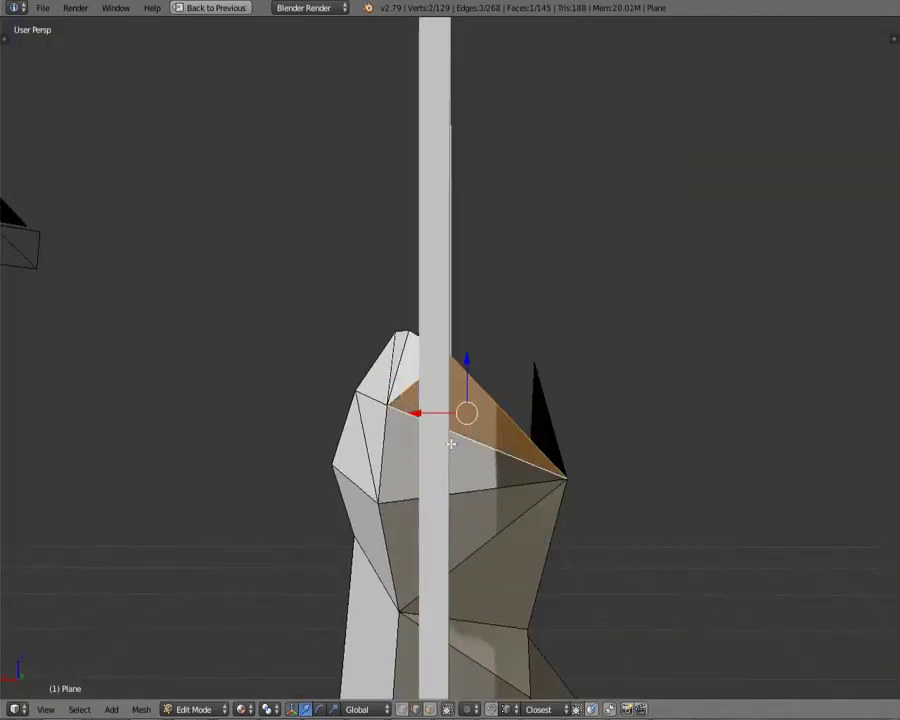
pyautogui.moveTo(451, 443)
pyautogui.mouseDown(button='middle')
pyautogui.moveTo(403, 423)
pyautogui.moveTo(540, 410)
pyautogui.moveTo(494, 384)
pyautogui.moveTo(510, 443)
pyautogui.moveTo(490, 466)
pyautogui.moveTo(186, 542)
pyautogui.mouseUp(button='middle')
pyautogui.press('f')
pyautogui.hotkey('ctrl', 'Tab')
pyautogui.scroll(3, 482, 461)
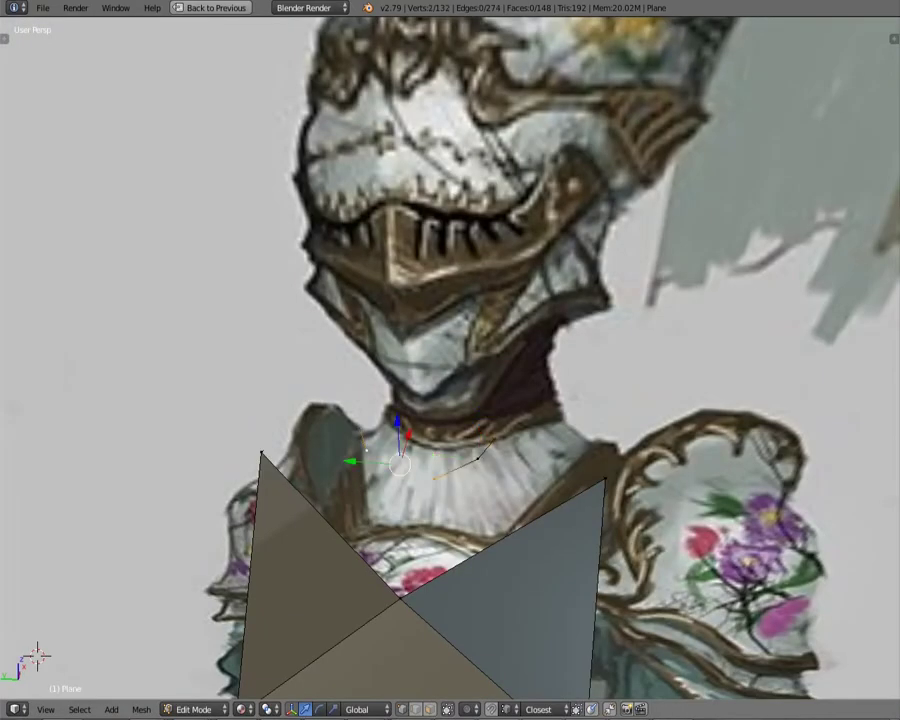
pyautogui.moveTo(398, 462)
pyautogui.mouseDown(button='middle')
pyautogui.moveTo(420, 480)
pyautogui.moveTo(408, 489)
pyautogui.moveTo(474, 474)
pyautogui.moveTo(362, 543)
pyautogui.mouseUp(button='middle')
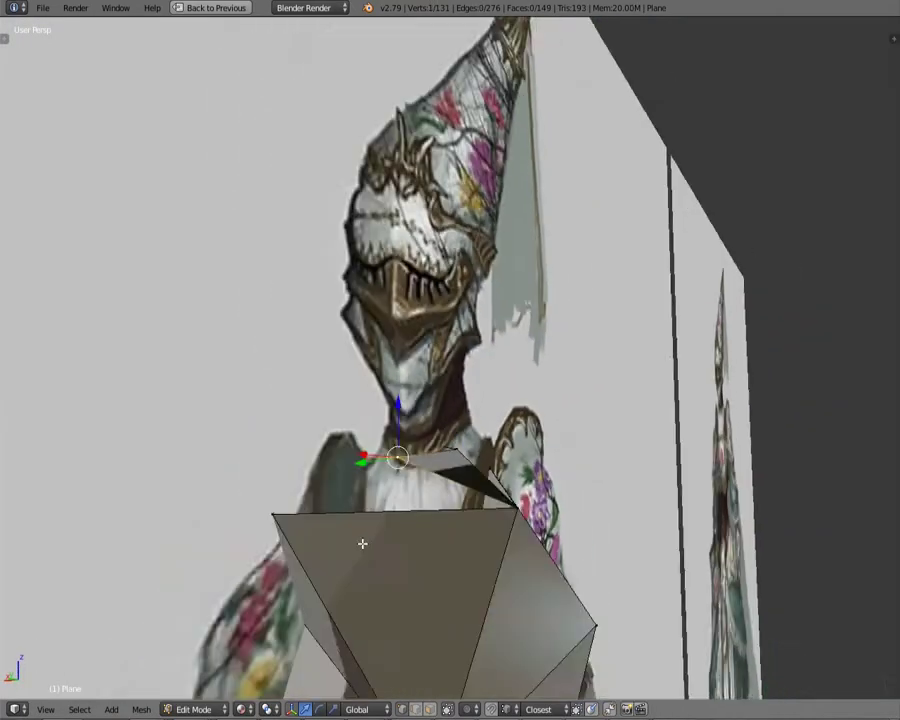
pyautogui.moveTo(433, 486)
pyautogui.mouseDown(button='middle')
pyautogui.moveTo(480, 502)
pyautogui.moveTo(462, 563)
pyautogui.moveTo(520, 570)
pyautogui.moveTo(430, 526)
pyautogui.moveTo(474, 496)
pyautogui.moveTo(388, 522)
pyautogui.moveTo(483, 482)
pyautogui.mouseUp(button='middle')
# Step: Fill one more shoulder face and deselect everything
pyautogui.press('f')
pyautogui.hotkey('ctrl', 'Tab')
pyautogui.moveTo(594, 505)
pyautogui.mouseDown(button='middle')
pyautogui.moveTo(530, 495)
pyautogui.moveTo(591, 468)
pyautogui.mouseUp(button='middle')
pyautogui.scroll(-2, 663, 502)
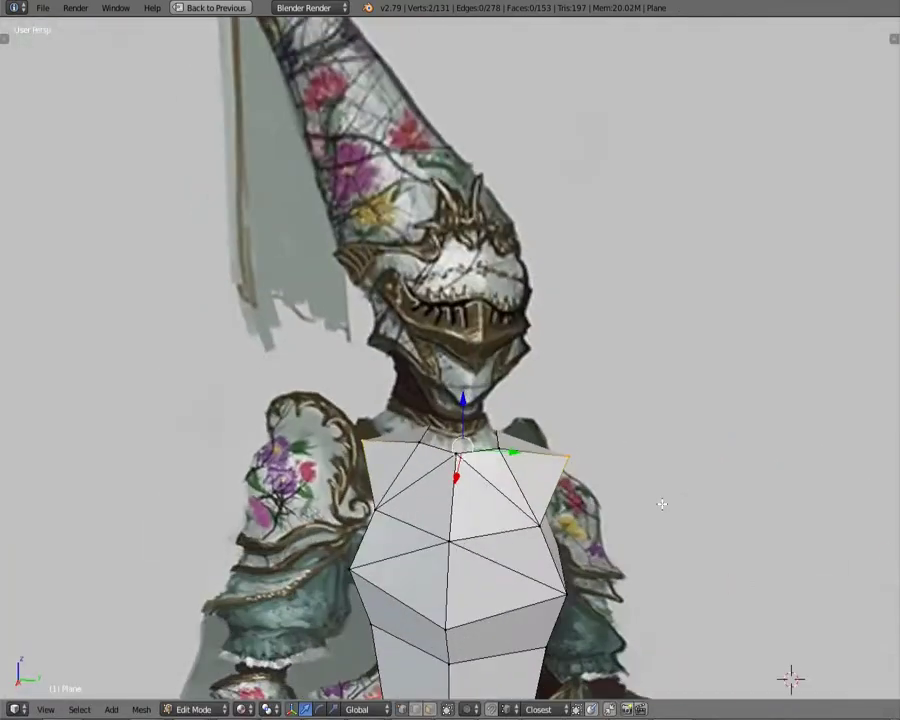
pyautogui.moveTo(663, 502)
pyautogui.mouseDown(button='middle')
pyautogui.moveTo(492, 437)
pyautogui.moveTo(644, 444)
pyautogui.moveTo(558, 572)
pyautogui.moveTo(604, 567)
pyautogui.moveTo(458, 424)
pyautogui.mouseUp(button='middle')
pyautogui.scroll(-3, 481, 441)
pyautogui.press('a')
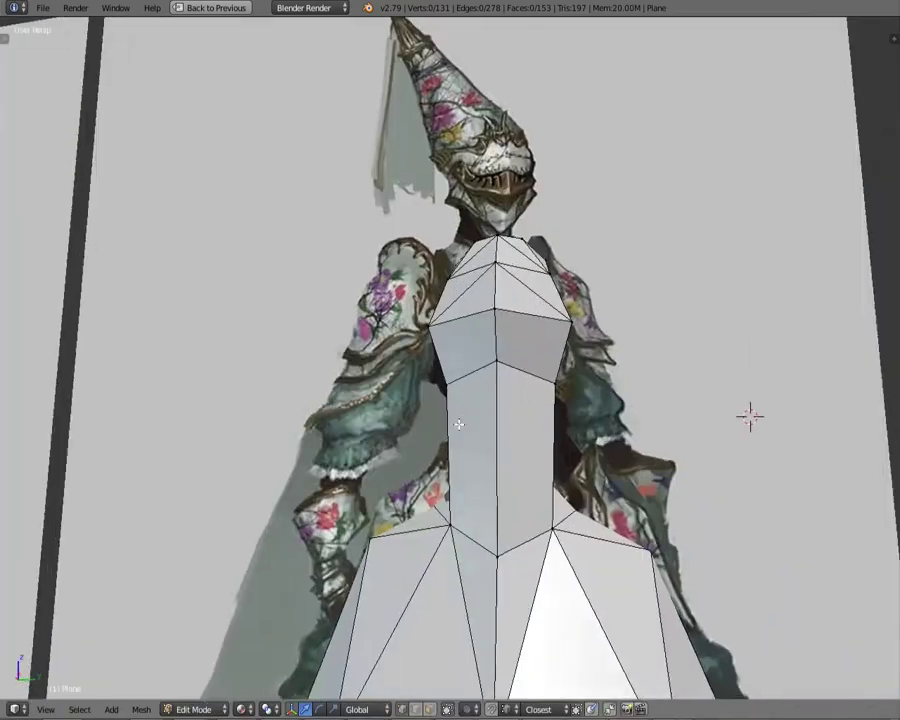
pyautogui.moveTo(504, 510)
pyautogui.mouseDown(button='middle')
pyautogui.moveTo(454, 414)
pyautogui.moveTo(372, 456)
pyautogui.moveTo(490, 398)
pyautogui.moveTo(267, 405)
pyautogui.moveTo(476, 388)
pyautogui.mouseUp(button='middle')
# Step: Select the linked dress mesh and raise the new neck vertices
pyautogui.press('l')
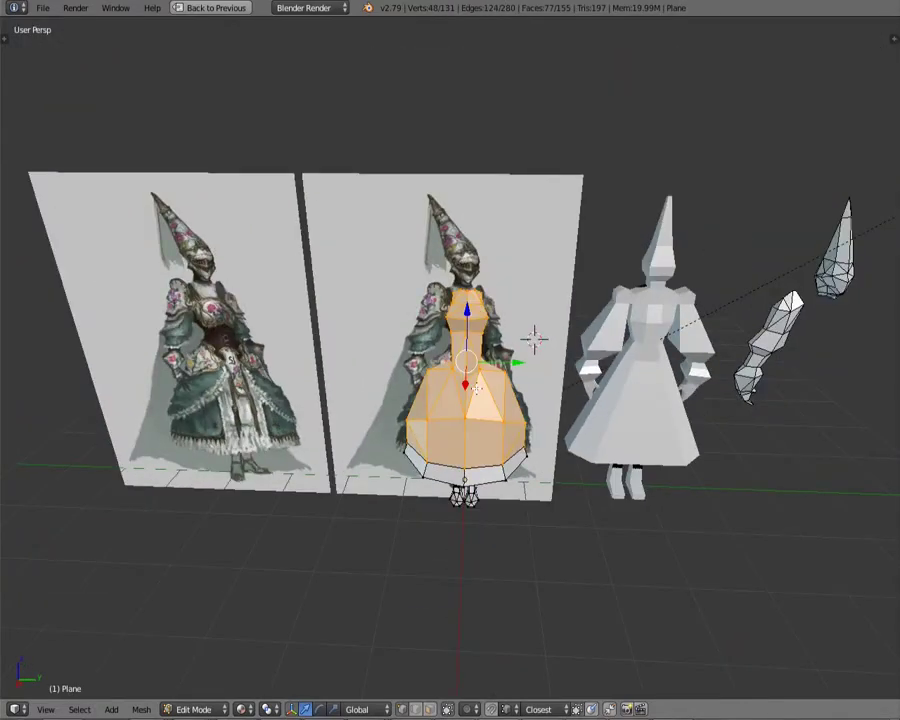
pyautogui.scroll(6, 477, 390)
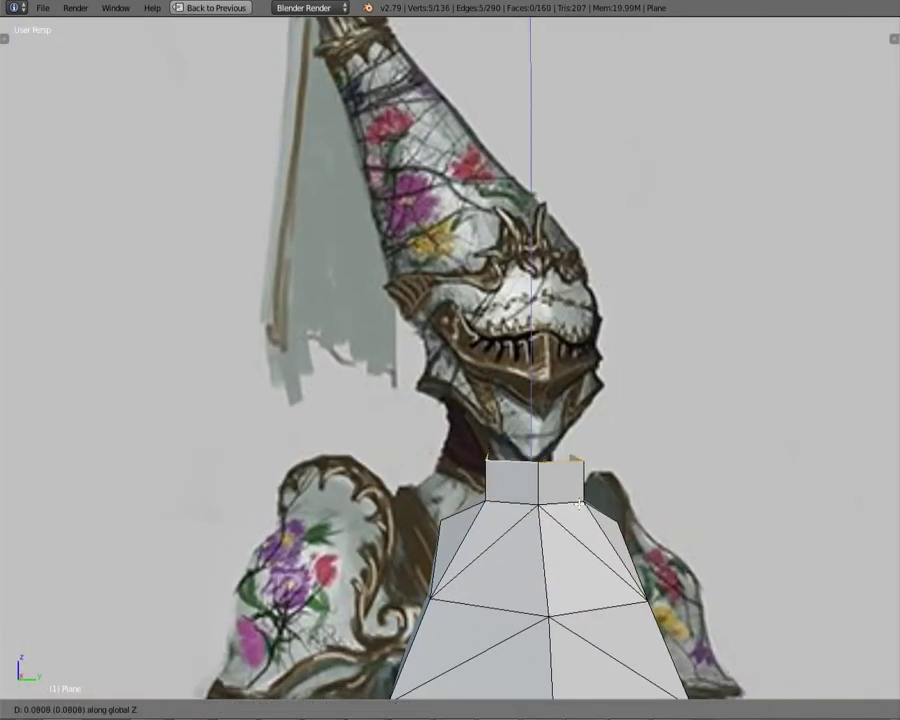
pyautogui.click(578, 505)
pyautogui.moveTo(578, 505)
pyautogui.mouseDown(button='middle')
pyautogui.moveTo(552, 474)
pyautogui.moveTo(424, 422)
pyautogui.mouseUp(button='middle')
pyautogui.scroll(-5, 487, 524)
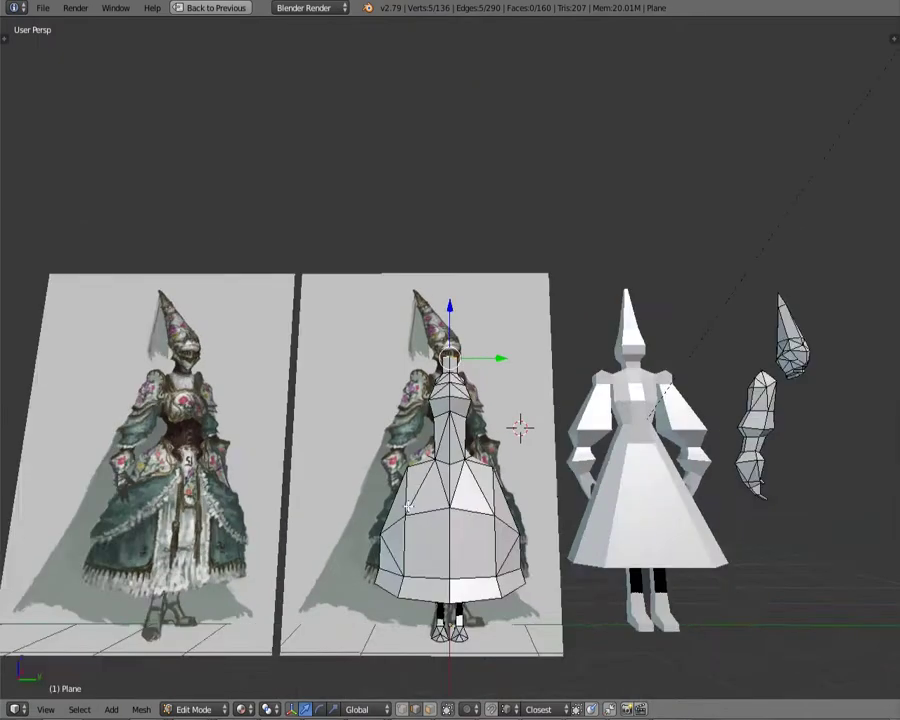
pyautogui.moveTo(408, 506); pyautogui.dragTo(413, 418, button='middle')
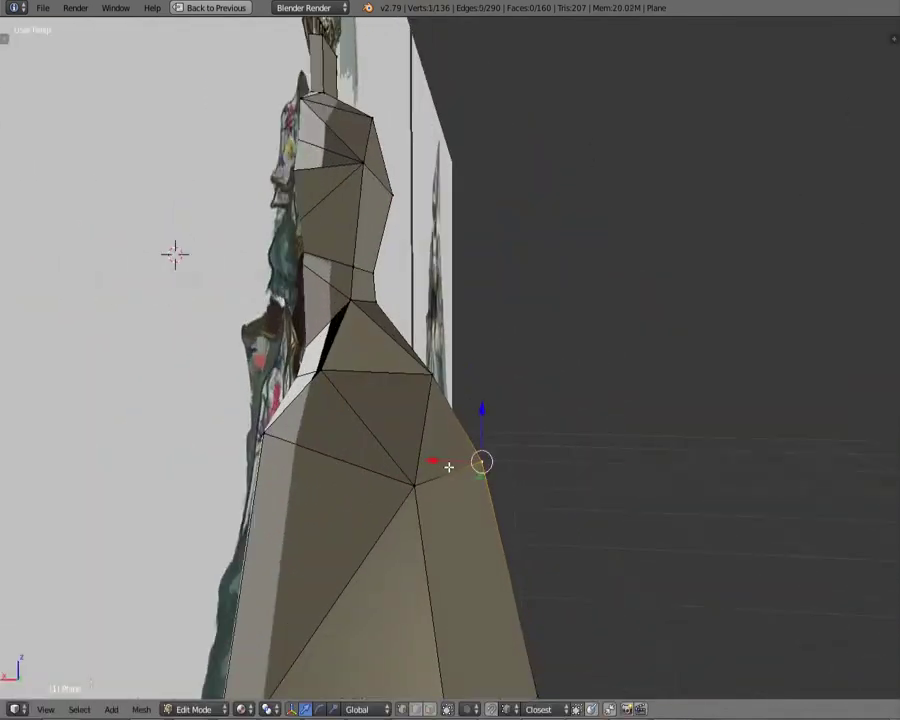
pyautogui.moveTo(449, 467)
pyautogui.mouseDown(button='middle')
pyautogui.moveTo(380, 450)
pyautogui.moveTo(420, 440)
pyautogui.mouseUp(button='middle')
pyautogui.keyDown('shift'); pyautogui.rightClick(301, 436); pyautogui.keyUp('shift')
pyautogui.moveTo(301, 436)
pyautogui.mouseDown(button='middle')
pyautogui.moveTo(432, 435)
pyautogui.moveTo(374, 482)
pyautogui.moveTo(396, 418)
pyautogui.mouseUp(button='middle')
# Step: Switch to face selection and pick, then clear, torso vertices on the side
pyautogui.hotkey('ctrl', 'Tab')
pyautogui.click(374, 482)
pyautogui.moveTo(429, 357); pyautogui.dragTo(448, 381, button='middle')
pyautogui.rightClick(448, 381)
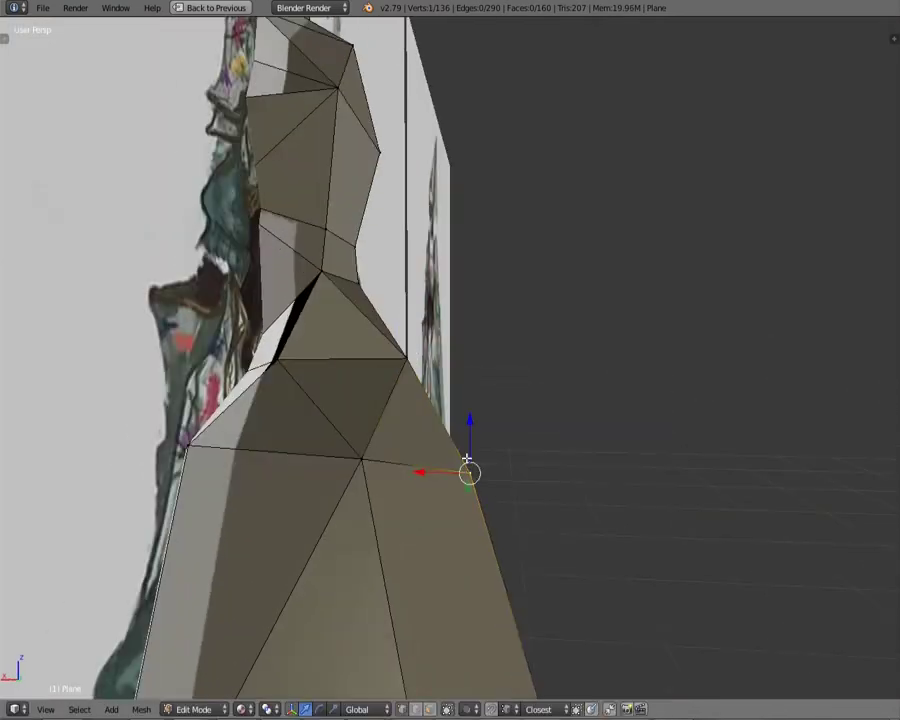
pyautogui.moveTo(467, 459)
pyautogui.mouseDown(button='middle')
pyautogui.moveTo(362, 538)
pyautogui.moveTo(600, 472)
pyautogui.moveTo(580, 480)
pyautogui.moveTo(595, 489)
pyautogui.moveTo(382, 491)
pyautogui.moveTo(451, 484)
pyautogui.moveTo(444, 519)
pyautogui.moveTo(518, 488)
pyautogui.moveTo(622, 342)
pyautogui.moveTo(593, 243)
pyautogui.moveTo(437, 447)
pyautogui.mouseUp(button='middle')
pyautogui.press('a')
pyautogui.press('l')
pyautogui.press('a')
pyautogui.scroll(3, 437, 447)
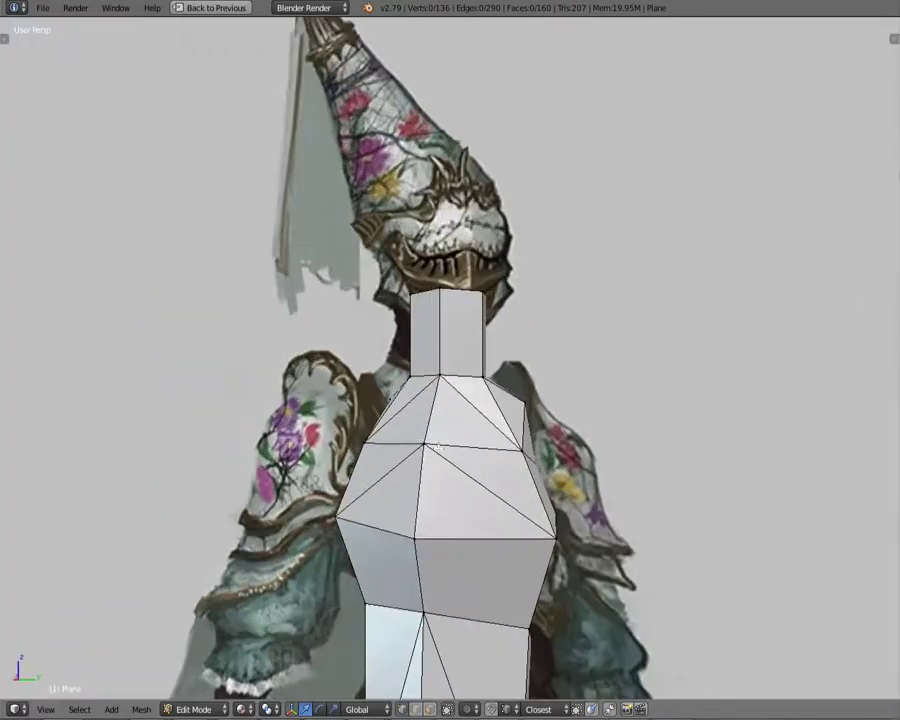
# Step: Move and scale the neck vertices upward to form the collar base
pyautogui.click(479, 349)
pyautogui.moveTo(479, 349)
pyautogui.mouseDown(button='middle')
pyautogui.moveTo(234, 380)
pyautogui.moveTo(489, 325)
pyautogui.mouseUp(button='middle')
pyautogui.click(489, 325)
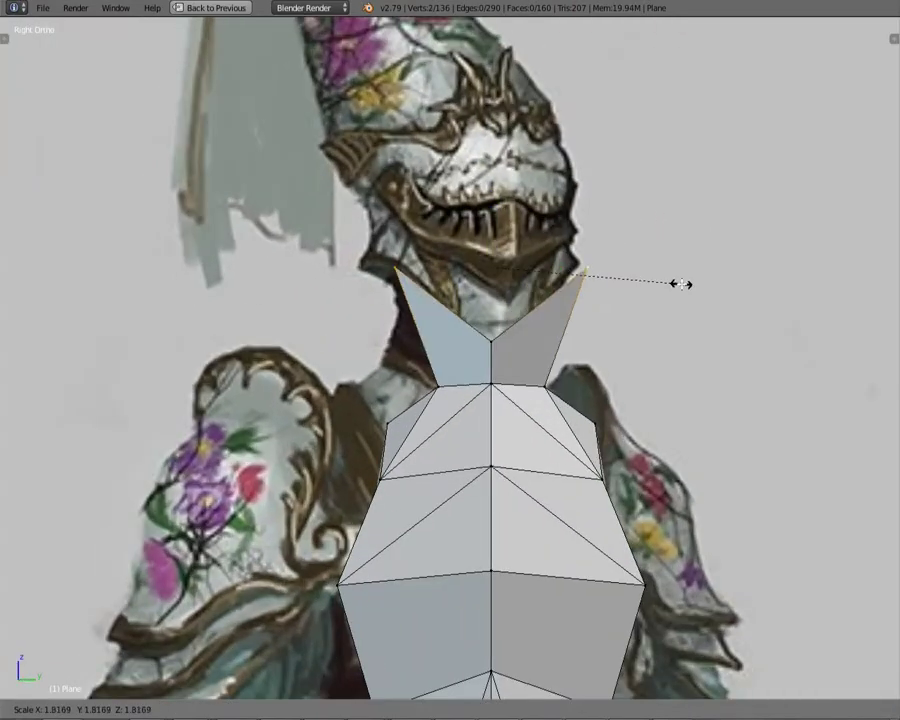
pyautogui.click(681, 284)
pyautogui.moveTo(681, 284)
pyautogui.mouseDown(button='middle')
pyautogui.moveTo(663, 312)
pyautogui.moveTo(505, 441)
pyautogui.mouseUp(button='middle')
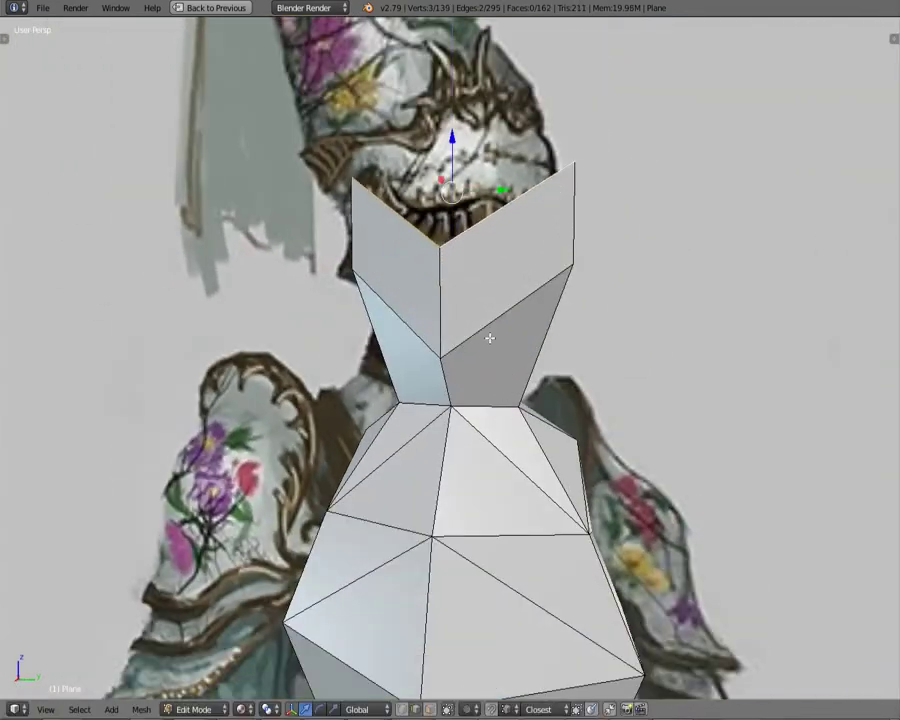
pyautogui.moveTo(489, 338); pyautogui.dragTo(729, 341, button='middle')
pyautogui.rightClick(729, 341)
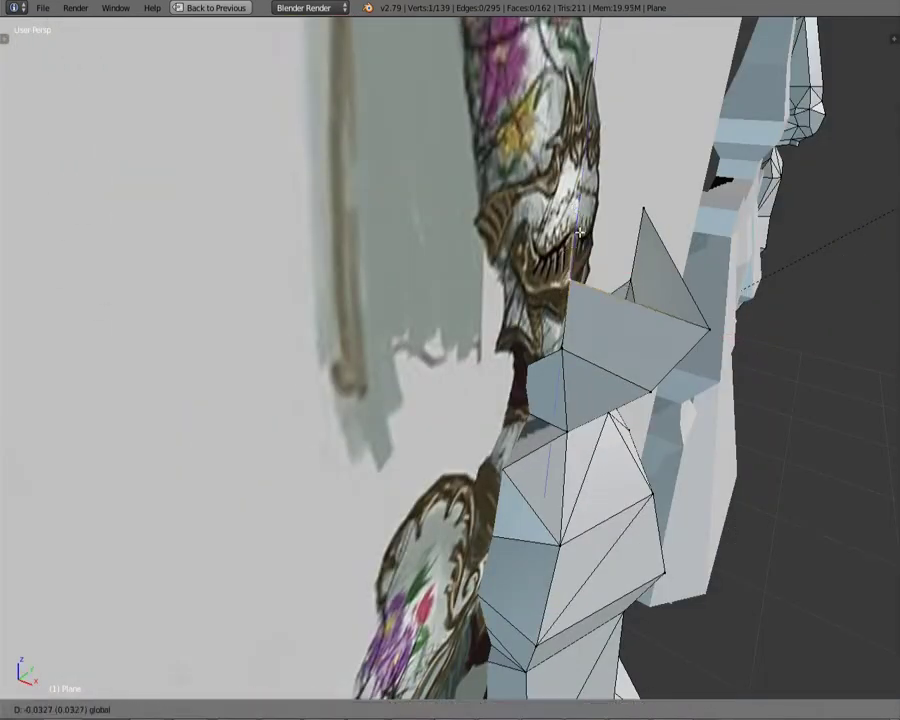
pyautogui.click(618, 242)
# Step: Flare the collar's top edge outward from a side view
pyautogui.press('KP_3')
pyautogui.scroll(2, 619, 272)
pyautogui.press('s')
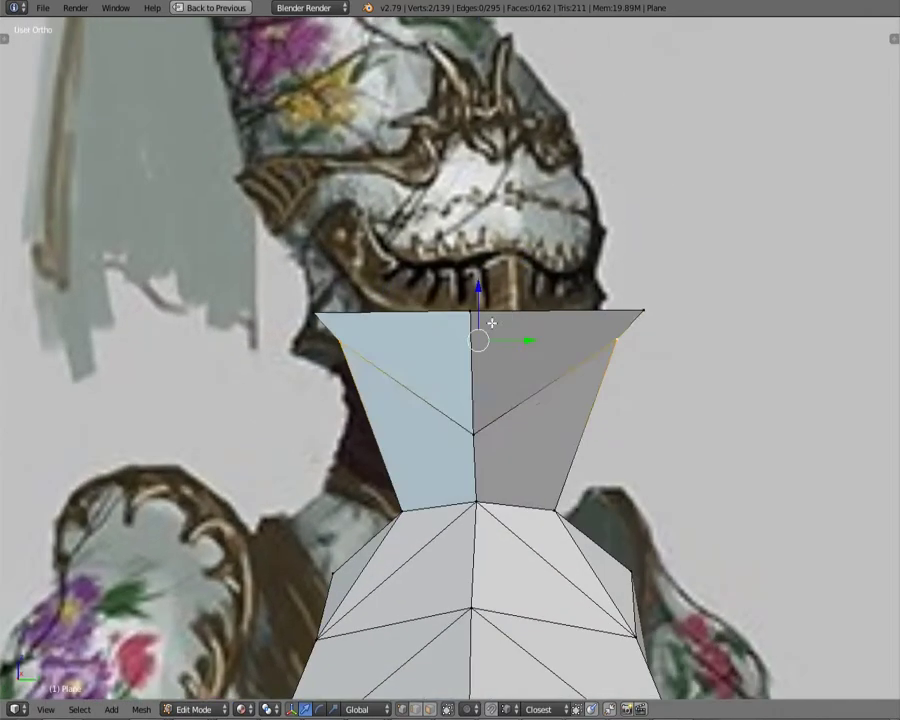
pyautogui.moveTo(495, 304)
pyautogui.mouseDown(button='middle')
pyautogui.moveTo(640, 390)
pyautogui.moveTo(620, 370)
pyautogui.mouseUp(button='middle')
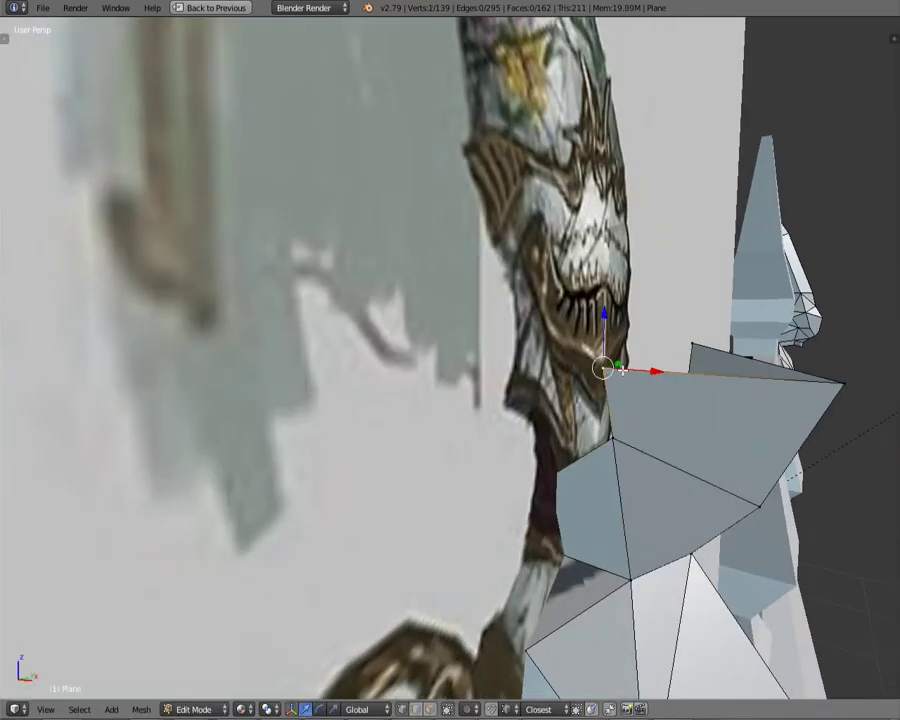
pyautogui.click(755, 372)
pyautogui.moveTo(755, 372); pyautogui.dragTo(402, 390, button='middle')
# Step: Extrude collar vertices, fill a face between them, and extrude another collar point
pyautogui.press('e')
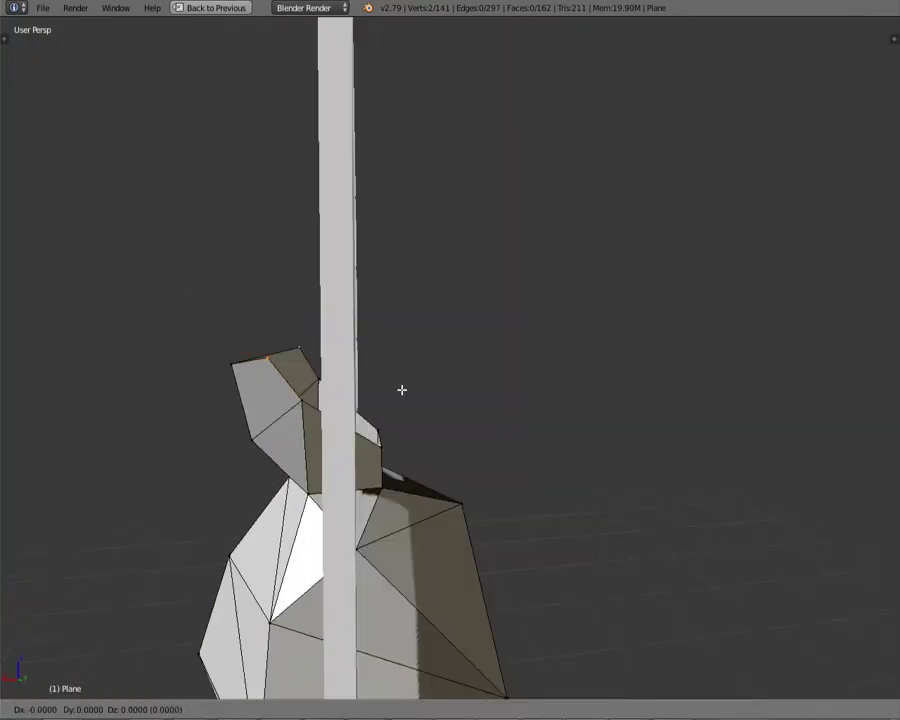
pyautogui.click(365, 295)
pyautogui.moveTo(365, 295)
pyautogui.mouseDown(button='middle')
pyautogui.moveTo(470, 370)
pyautogui.moveTo(424, 340)
pyautogui.moveTo(530, 300)
pyautogui.moveTo(569, 356)
pyautogui.moveTo(412, 376)
pyautogui.moveTo(317, 326)
pyautogui.moveTo(527, 368)
pyautogui.moveTo(543, 481)
pyautogui.moveTo(649, 497)
pyautogui.mouseUp(button='middle')
pyautogui.keyDown('shift'); pyautogui.rightClick(412, 376); pyautogui.keyUp('shift')
pyautogui.press('f')
pyautogui.keyDown('shift'); pyautogui.rightClick(649, 497); pyautogui.keyUp('shift')
pyautogui.press('e')
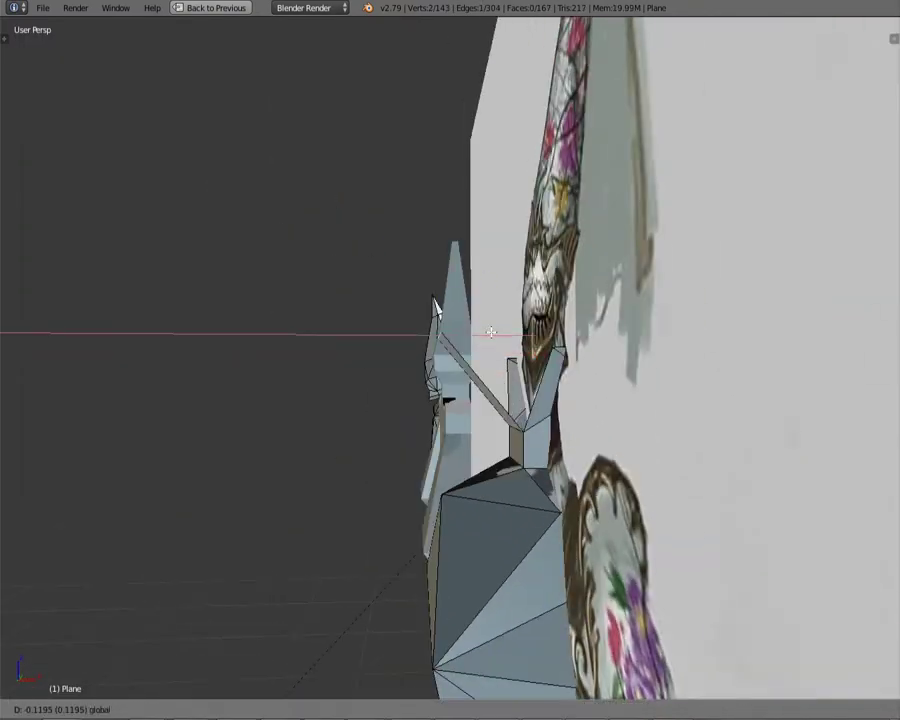
pyautogui.click(491, 332)
pyautogui.moveTo(491, 332); pyautogui.dragTo(613, 374, button='middle')
# Step: Switch to edge selection and fill another collar face
pyautogui.hotkey('ctrl', 'Tab')
pyautogui.click(468, 376)
pyautogui.moveTo(468, 376)
pyautogui.mouseDown(button='middle')
pyautogui.moveTo(574, 402)
pyautogui.moveTo(296, 422)
pyautogui.moveTo(444, 297)
pyautogui.moveTo(454, 389)
pyautogui.mouseUp(button='middle')
pyautogui.press('f')
pyautogui.rightClick(444, 297)
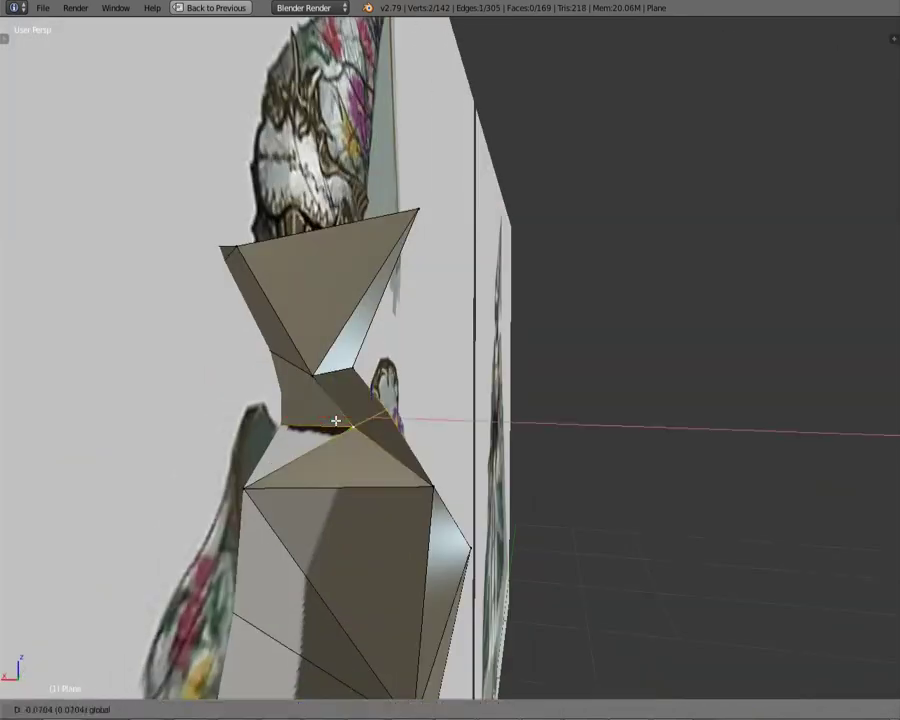
pyautogui.moveTo(343, 367)
pyautogui.mouseDown(button='middle')
pyautogui.moveTo(474, 354)
pyautogui.moveTo(513, 377)
pyautogui.mouseUp(button='middle')
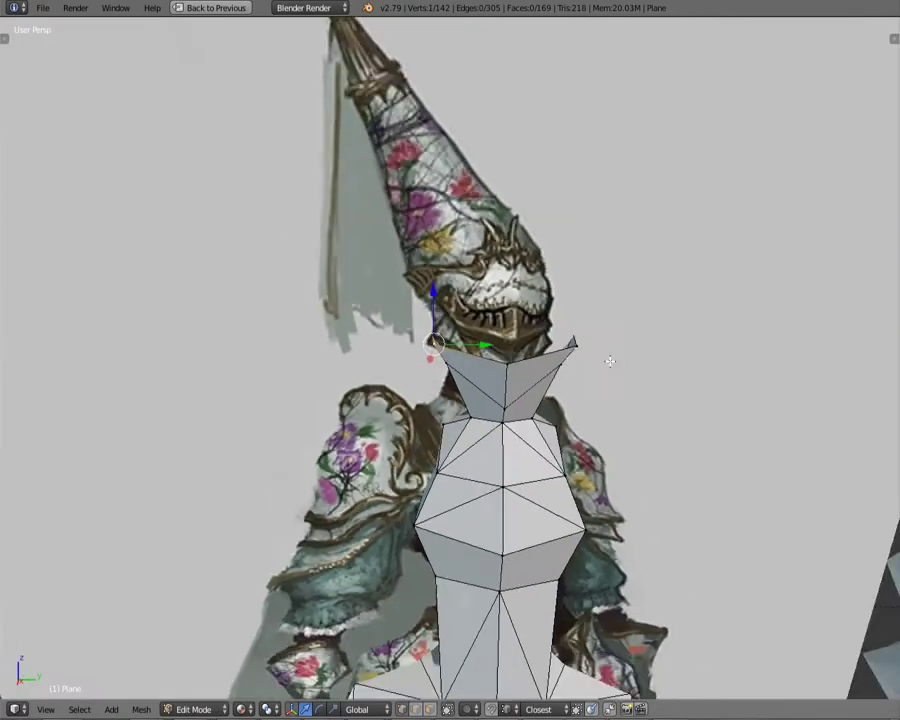
pyautogui.moveTo(610, 361); pyautogui.dragTo(491, 435, button='middle')
# Step: Knife-cut a new edge across the collar face and narrow it
pyautogui.click(419, 409)
pyautogui.press('Return')
pyautogui.moveTo(427, 403)
pyautogui.mouseDown(button='middle')
pyautogui.moveTo(416, 458)
pyautogui.moveTo(568, 468)
pyautogui.moveTo(562, 476)
pyautogui.moveTo(647, 460)
pyautogui.moveTo(406, 466)
pyautogui.moveTo(491, 465)
pyautogui.mouseUp(button='middle')
pyautogui.press('k')
pyautogui.press('Escape')
pyautogui.press('s')
pyautogui.click(562, 476)
pyautogui.press('a')
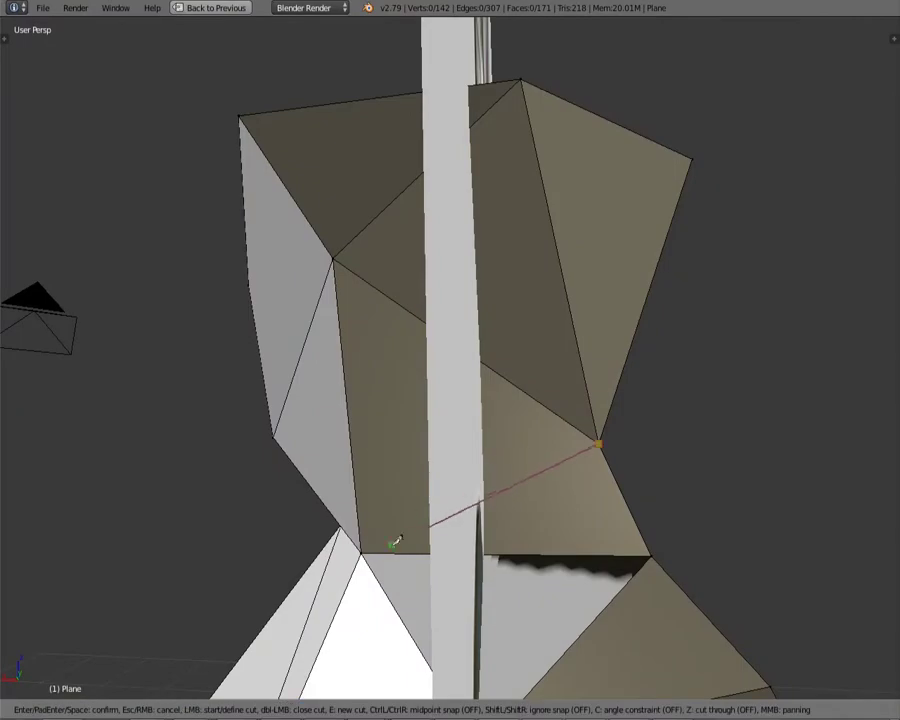
# Step: Add two more knife cuts across the collar
pyautogui.click(398, 540)
pyautogui.press('Return')
pyautogui.moveTo(398, 540)
pyautogui.mouseDown(button='middle')
pyautogui.moveTo(478, 490)
pyautogui.moveTo(406, 479)
pyautogui.mouseUp(button='middle')
pyautogui.click(470, 497)
pyautogui.press('Return')
pyautogui.moveTo(470, 497)
pyautogui.mouseDown(button='middle')
pyautogui.moveTo(392, 494)
pyautogui.moveTo(404, 340)
pyautogui.moveTo(420, 312)
pyautogui.moveTo(377, 299)
pyautogui.moveTo(316, 354)
pyautogui.moveTo(595, 422)
pyautogui.moveTo(509, 466)
pyautogui.mouseUp(button='middle')
pyautogui.press('a')
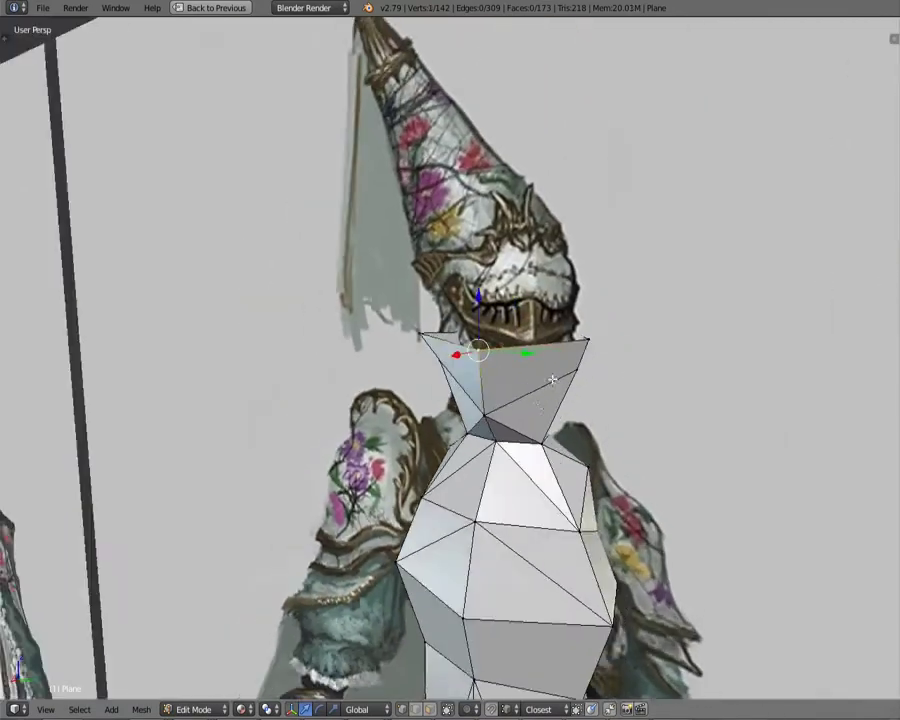
# Step: Extrude a pointed tip out from the collar edge
pyautogui.moveTo(552, 380); pyautogui.dragTo(498, 486, button='middle')
pyautogui.press('e')
pyautogui.click(321, 411)
pyautogui.press('KP_3')
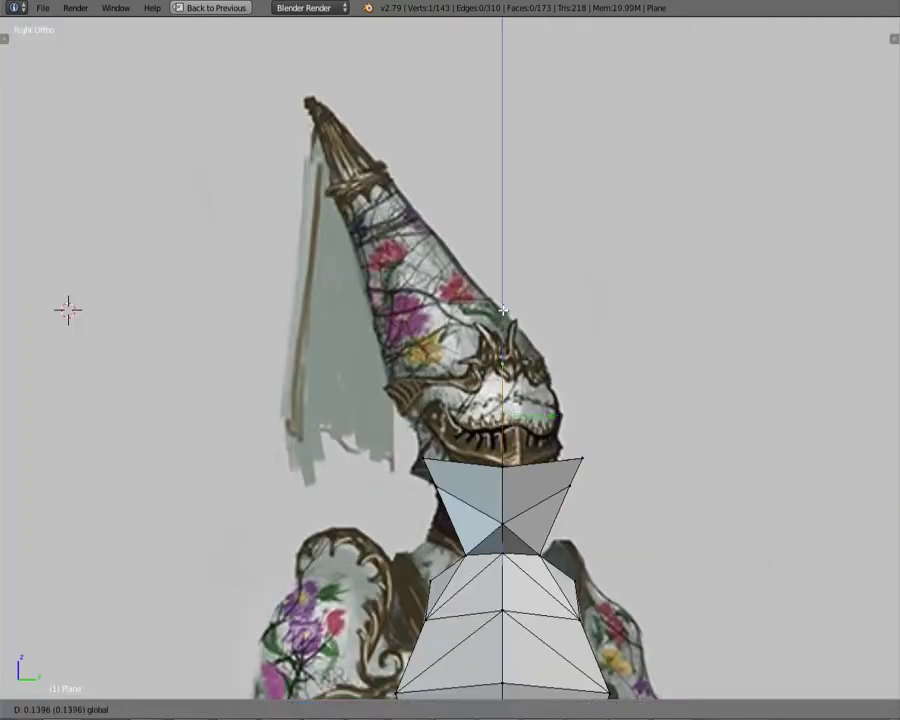
# Step: Fill the new faces around the collar spike and adjust a vertex
pyautogui.click(502, 310)
pyautogui.press('f')
pyautogui.press('f')
pyautogui.moveTo(502, 310)
pyautogui.mouseDown(button='middle')
pyautogui.moveTo(564, 490)
pyautogui.moveTo(558, 550)
pyautogui.moveTo(596, 525)
pyautogui.moveTo(518, 515)
pyautogui.moveTo(497, 535)
pyautogui.mouseUp(button='middle')
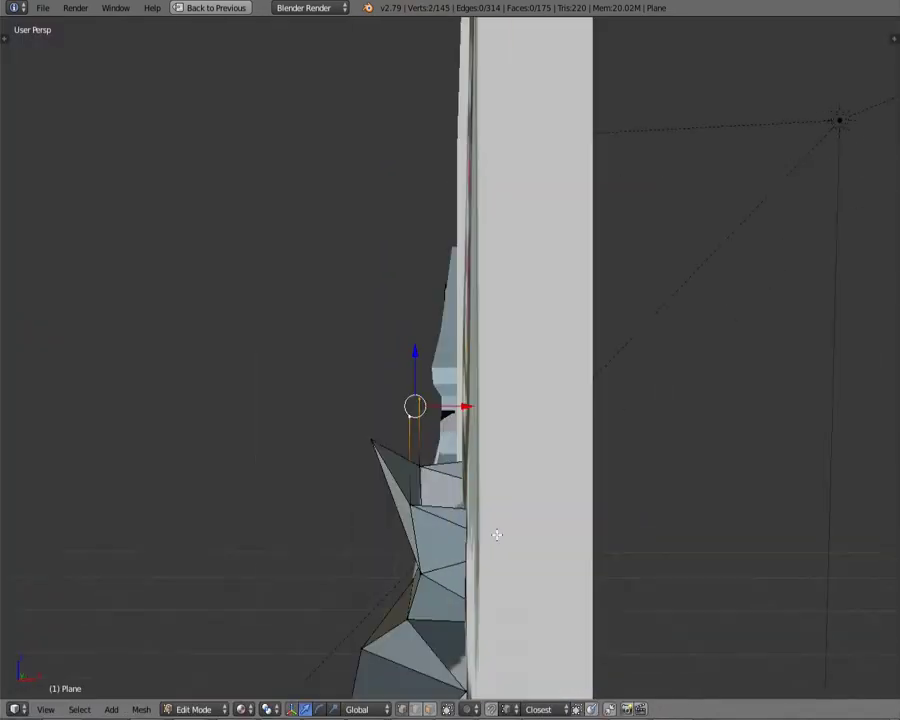
pyautogui.moveTo(412, 460)
pyautogui.mouseDown(button='middle')
pyautogui.moveTo(169, 300)
pyautogui.moveTo(400, 420)
pyautogui.moveTo(470, 427)
pyautogui.mouseUp(button='middle')
pyautogui.press('f')
pyautogui.moveTo(351, 455)
pyautogui.mouseDown(button='middle')
pyautogui.moveTo(249, 255)
pyautogui.moveTo(775, 500)
pyautogui.mouseUp(button='middle')
pyautogui.click(565, 397)
pyautogui.moveTo(565, 397)
pyautogui.mouseDown(button='middle')
pyautogui.moveTo(874, 653)
pyautogui.moveTo(535, 489)
pyautogui.mouseUp(button='middle')
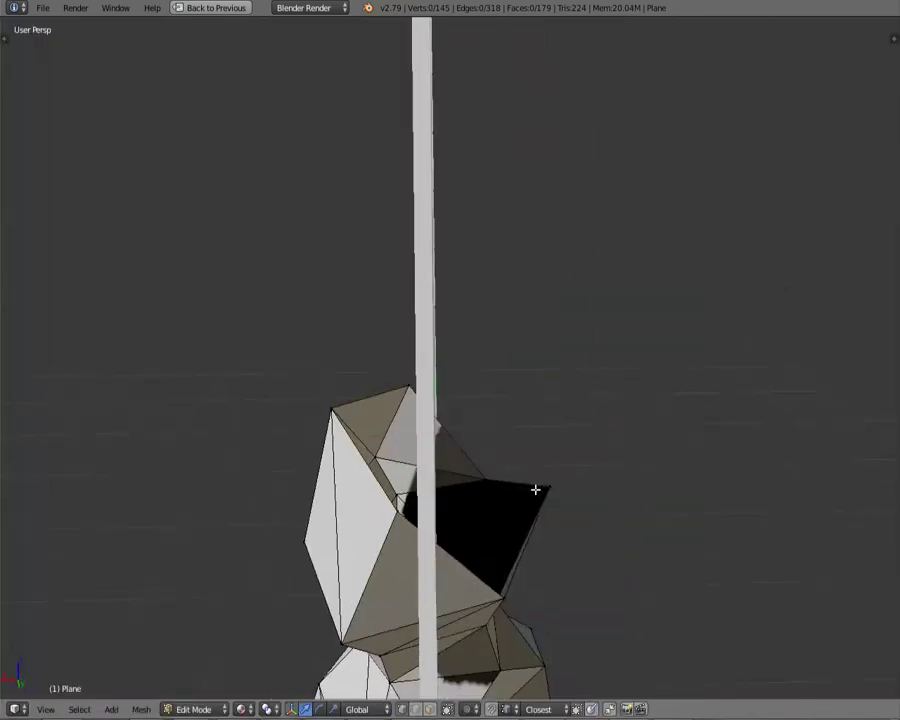
pyautogui.moveTo(464, 576)
pyautogui.mouseDown(button='middle')
pyautogui.moveTo(480, 514)
pyautogui.moveTo(24, 524)
pyautogui.moveTo(442, 262)
pyautogui.moveTo(697, 481)
pyautogui.moveTo(543, 498)
pyautogui.moveTo(410, 359)
pyautogui.mouseUp(button='middle')
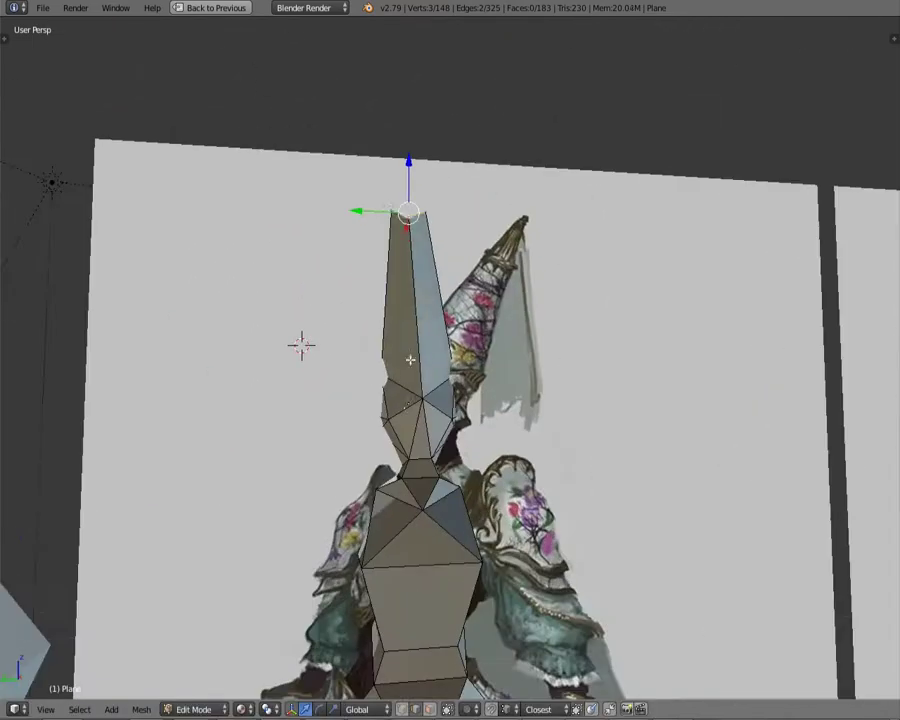
# Step: Scale the spire tip along its height and reposition its vertices
pyautogui.press('s')
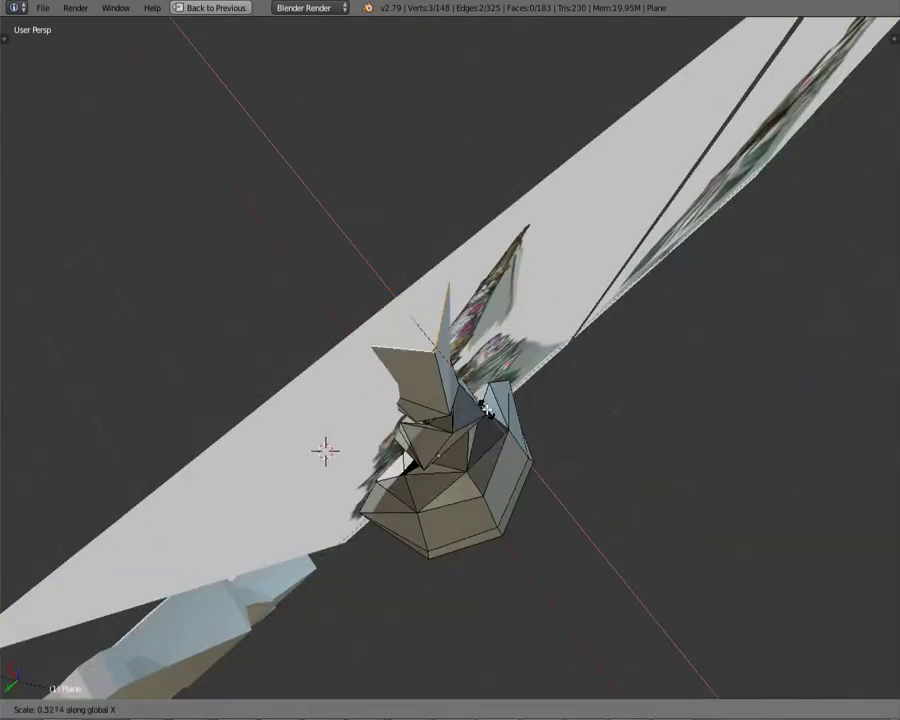
pyautogui.click(519, 262)
pyautogui.moveTo(519, 262); pyautogui.dragTo(491, 270, button='middle')
pyautogui.click(569, 209)
pyautogui.moveTo(569, 209)
pyautogui.mouseDown(button='middle')
pyautogui.moveTo(360, 330)
pyautogui.moveTo(498, 350)
pyautogui.moveTo(406, 305)
pyautogui.moveTo(472, 297)
pyautogui.moveTo(408, 424)
pyautogui.moveTo(580, 283)
pyautogui.mouseUp(button='middle')
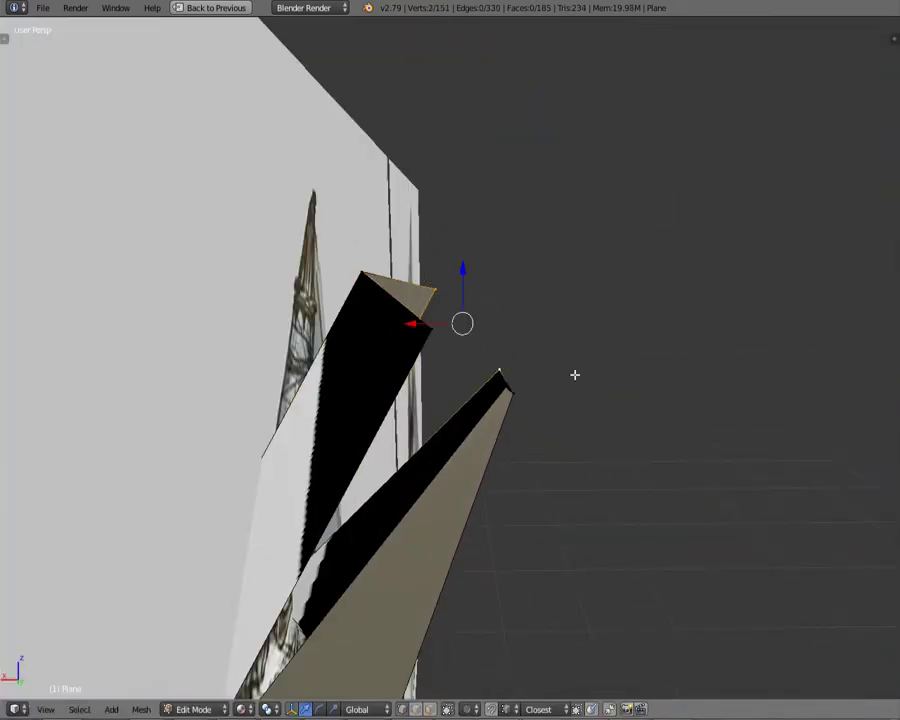
pyautogui.click(404, 413)
pyautogui.moveTo(404, 413); pyautogui.dragTo(464, 552, button='middle')
pyautogui.click(411, 574)
pyautogui.moveTo(411, 574)
pyautogui.mouseDown(button='middle')
pyautogui.moveTo(480, 420)
pyautogui.moveTo(546, 315)
pyautogui.moveTo(501, 396)
pyautogui.mouseUp(button='middle')
# Step: In vertex mode, extrude the spire tip upward, move it, and fill a face
pyautogui.hotkey('ctrl', 'Tab')
pyautogui.click(546, 318)
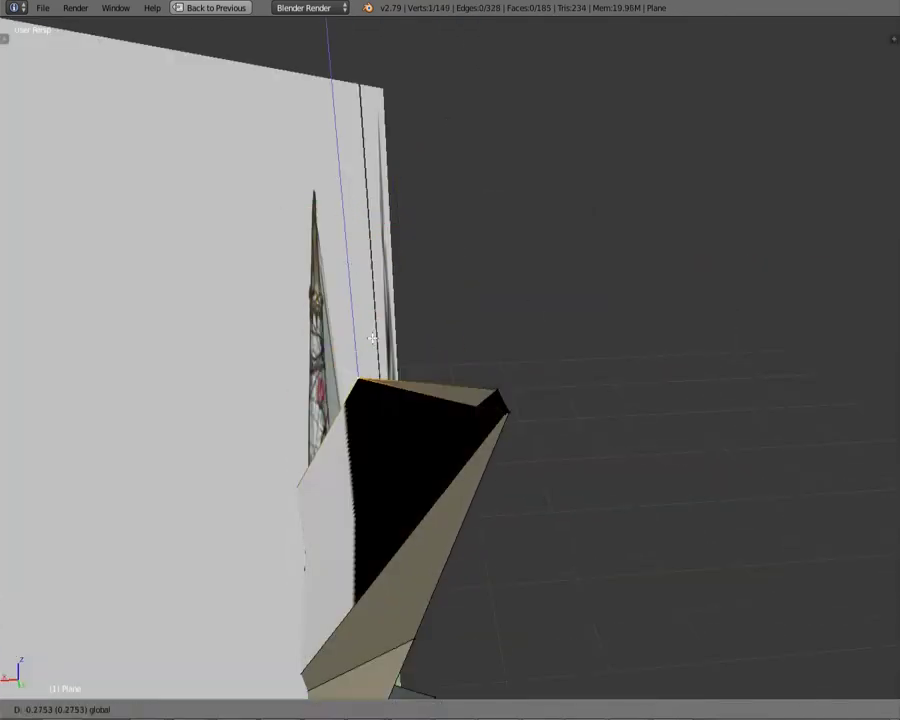
pyautogui.click(482, 352)
pyautogui.moveTo(482, 352)
pyautogui.mouseDown(button='middle')
pyautogui.moveTo(614, 373)
pyautogui.moveTo(446, 326)
pyautogui.moveTo(515, 398)
pyautogui.moveTo(424, 422)
pyautogui.moveTo(514, 398)
pyautogui.moveTo(566, 427)
pyautogui.moveTo(719, 480)
pyautogui.moveTo(684, 495)
pyautogui.mouseUp(button='middle')
pyautogui.press('e')
pyautogui.click(446, 326)
pyautogui.press('g')
pyautogui.click(424, 422)
pyautogui.click(613, 444)
pyautogui.press('f')
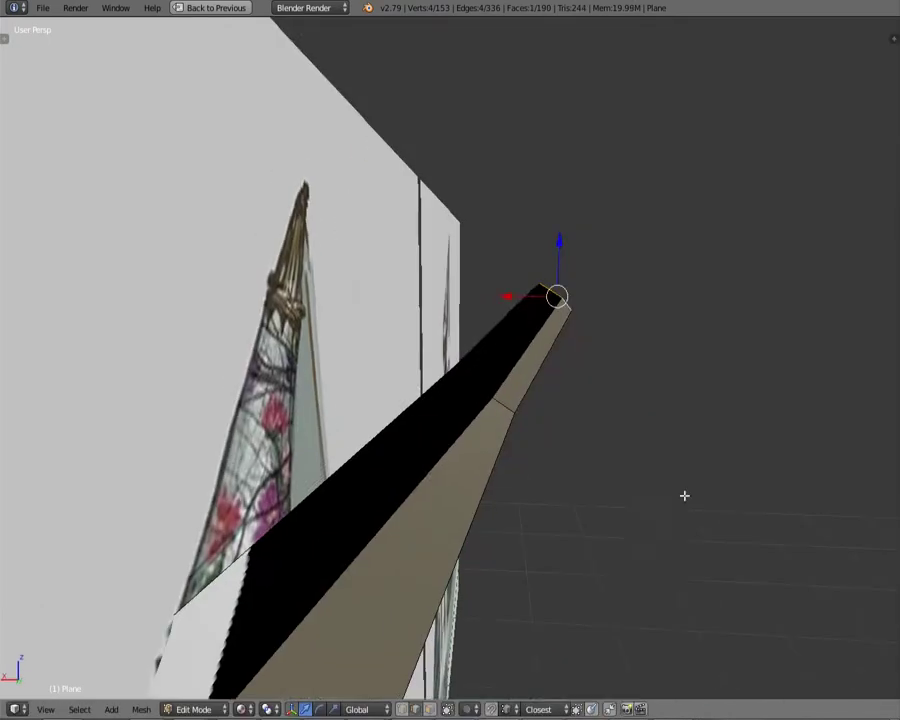
# Step: Slide spire vertices, then select all and remove the 37 duplicate vertices
pyautogui.moveTo(551, 436)
pyautogui.mouseDown(button='middle')
pyautogui.moveTo(8, 345)
pyautogui.moveTo(408, 245)
pyautogui.moveTo(434, 425)
pyautogui.mouseUp(button='middle')
pyautogui.press('a')
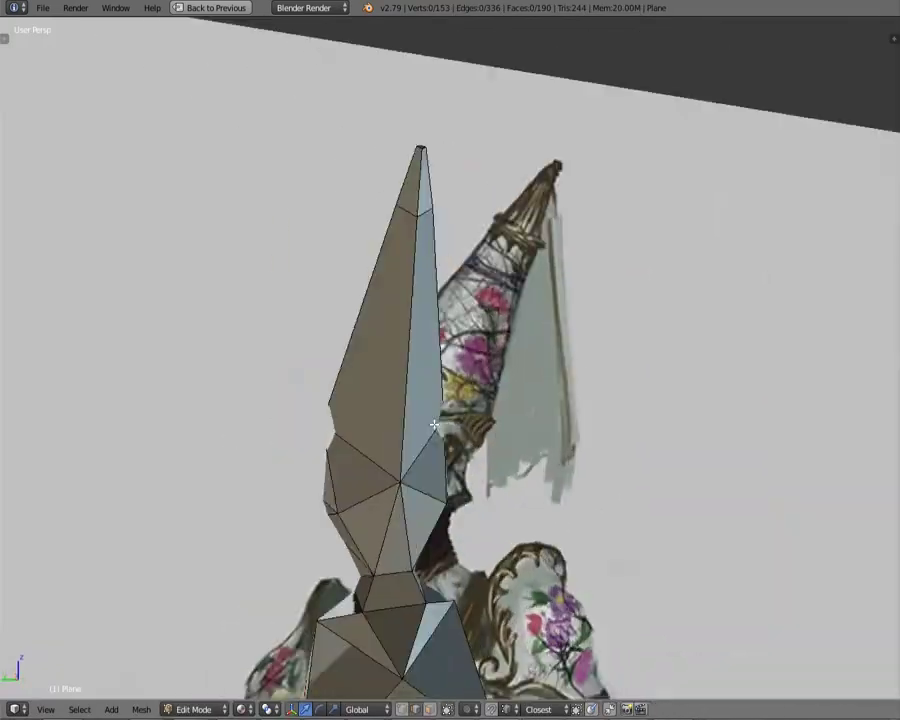
pyautogui.click(391, 533)
pyautogui.moveTo(391, 533)
pyautogui.mouseDown(button='middle')
pyautogui.moveTo(331, 374)
pyautogui.moveTo(442, 403)
pyautogui.mouseUp(button='middle')
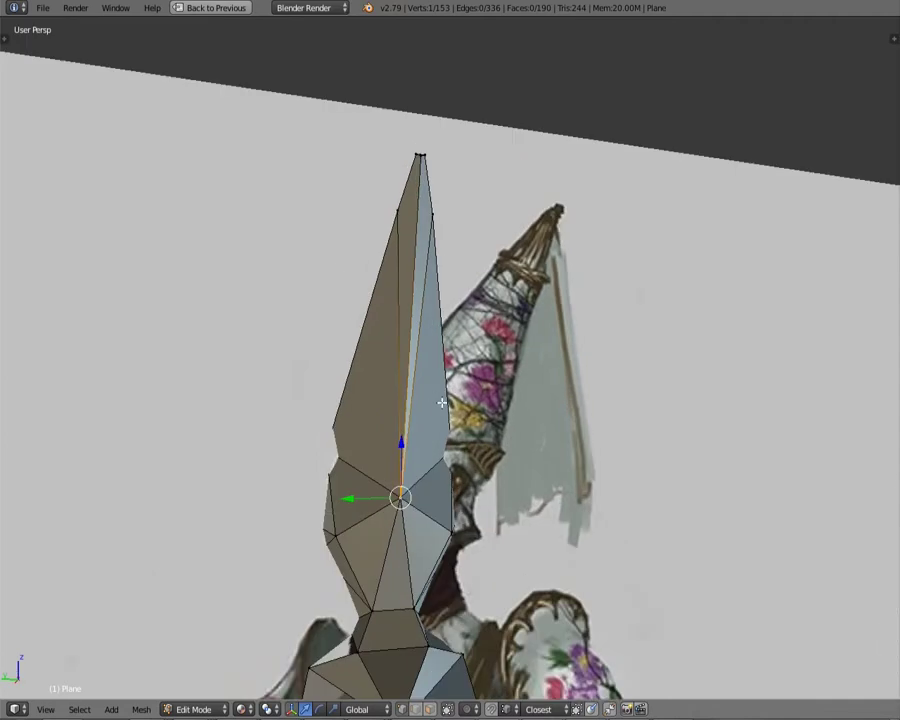
pyautogui.click(457, 341)
pyautogui.moveTo(457, 341)
pyautogui.mouseDown(button='middle')
pyautogui.moveTo(589, 293)
pyautogui.moveTo(560, 295)
pyautogui.mouseUp(button='middle')
pyautogui.press('a')
pyautogui.press('space')
pyautogui.press('Return')
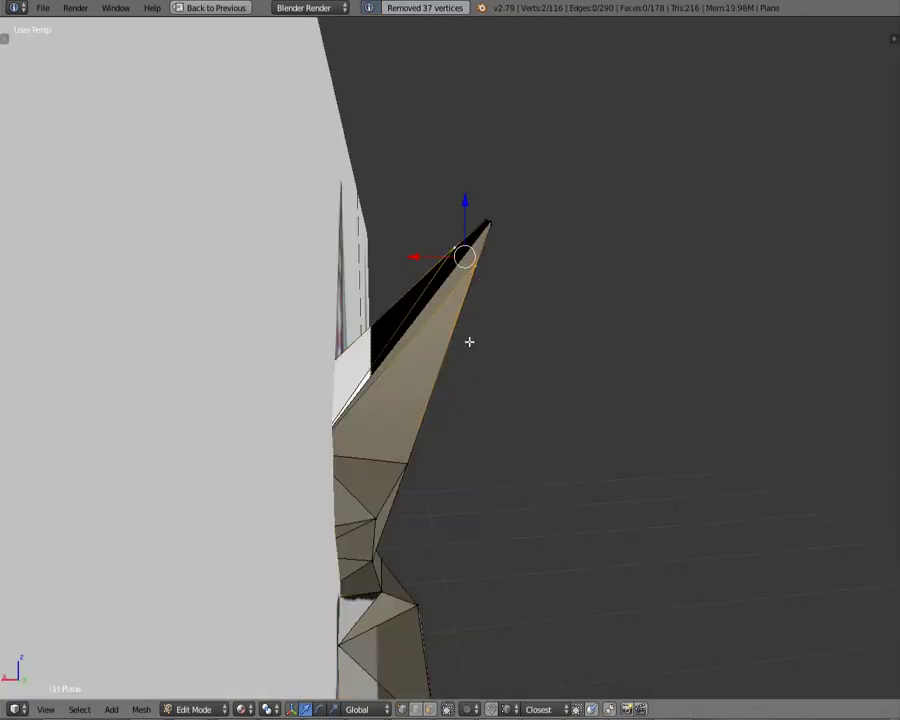
pyautogui.rightClick(404, 456)
pyautogui.rightClick(381, 364)
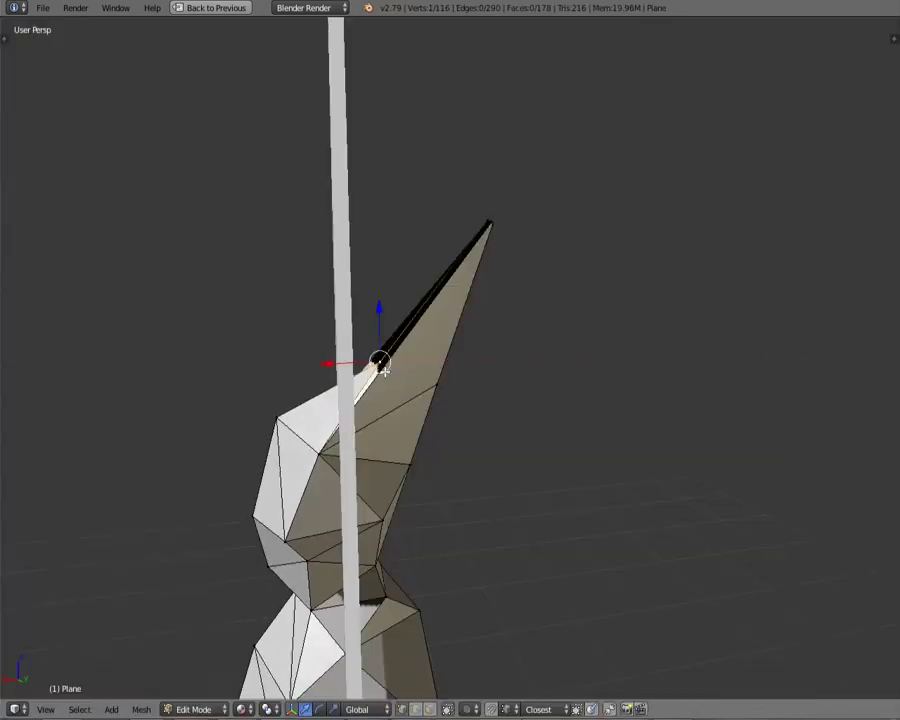
# Step: Finish moving the spire base vertex and delete the two unwanted faces near the helmet
pyautogui.click(382, 423)
pyautogui.moveTo(382, 423); pyautogui.dragTo(410, 510, button='middle')
pyautogui.moveTo(395, 418)
pyautogui.mouseDown(button='middle')
pyautogui.moveTo(96, 362)
pyautogui.moveTo(566, 198)
pyautogui.moveTo(519, 446)
pyautogui.mouseUp(button='middle')
pyautogui.click(463, 442)
pyautogui.moveTo(463, 442)
pyautogui.mouseDown(button='middle')
pyautogui.moveTo(374, 498)
pyautogui.moveTo(363, 527)
pyautogui.mouseUp(button='middle')
pyautogui.press('Return')
# Step: Select a vertex on the head, cancelling an accidental scale
pyautogui.moveTo(343, 360); pyautogui.dragTo(447, 548, button='middle')
pyautogui.moveTo(436, 412)
pyautogui.mouseDown(button='middle')
pyautogui.moveTo(350, 382)
pyautogui.moveTo(339, 427)
pyautogui.moveTo(420, 494)
pyautogui.moveTo(596, 556)
pyautogui.moveTo(563, 558)
pyautogui.moveTo(576, 351)
pyautogui.moveTo(345, 390)
pyautogui.moveTo(302, 338)
pyautogui.mouseUp(button='middle')
pyautogui.rightClick(345, 390)
pyautogui.moveTo(257, 375); pyautogui.dragTo(627, 460, button='middle')
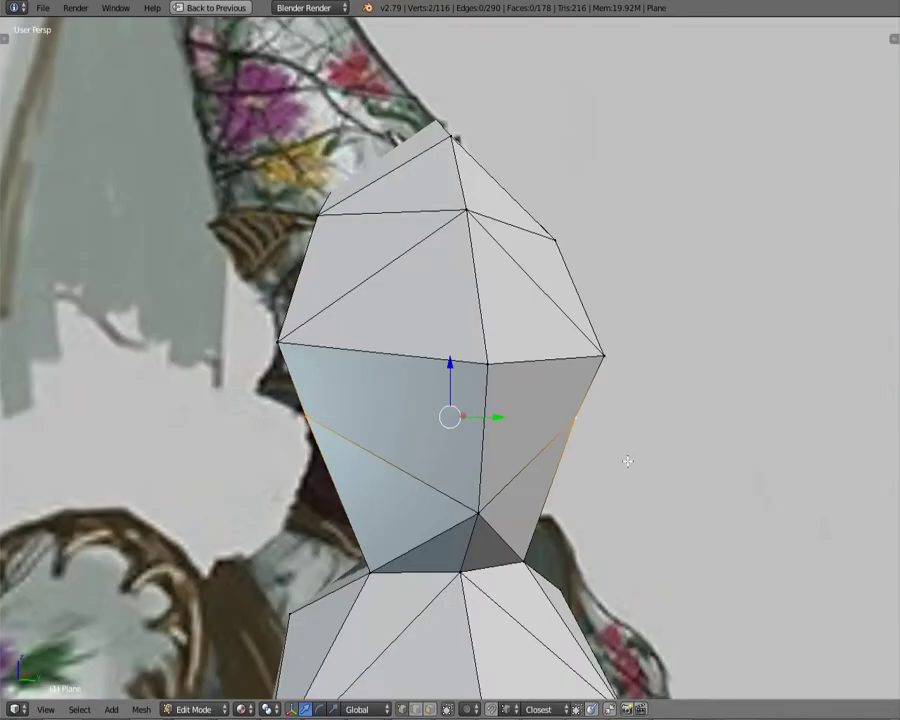
pyautogui.rightClick(513, 411)
pyautogui.moveTo(513, 411)
pyautogui.mouseDown(button='middle')
pyautogui.moveTo(854, 375)
pyautogui.moveTo(309, 348)
pyautogui.mouseUp(button='middle')
# Step: Knife-cut a new edge across the head and move two vertices sideways along X
pyautogui.press('k')
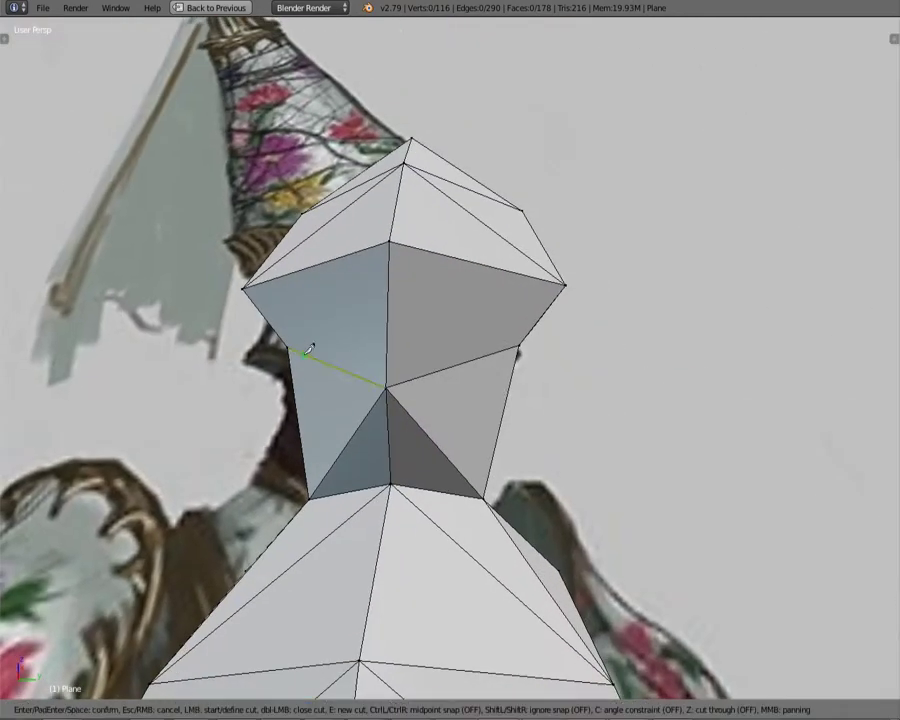
pyautogui.click(519, 345)
pyautogui.press('Return')
pyautogui.moveTo(519, 345)
pyautogui.mouseDown(button='middle')
pyautogui.moveTo(366, 408)
pyautogui.moveTo(410, 256)
pyautogui.moveTo(561, 336)
pyautogui.moveTo(532, 301)
pyautogui.moveTo(447, 290)
pyautogui.mouseUp(button='middle')
pyautogui.keyDown('shift'); pyautogui.rightClick(447, 290); pyautogui.keyUp('shift')
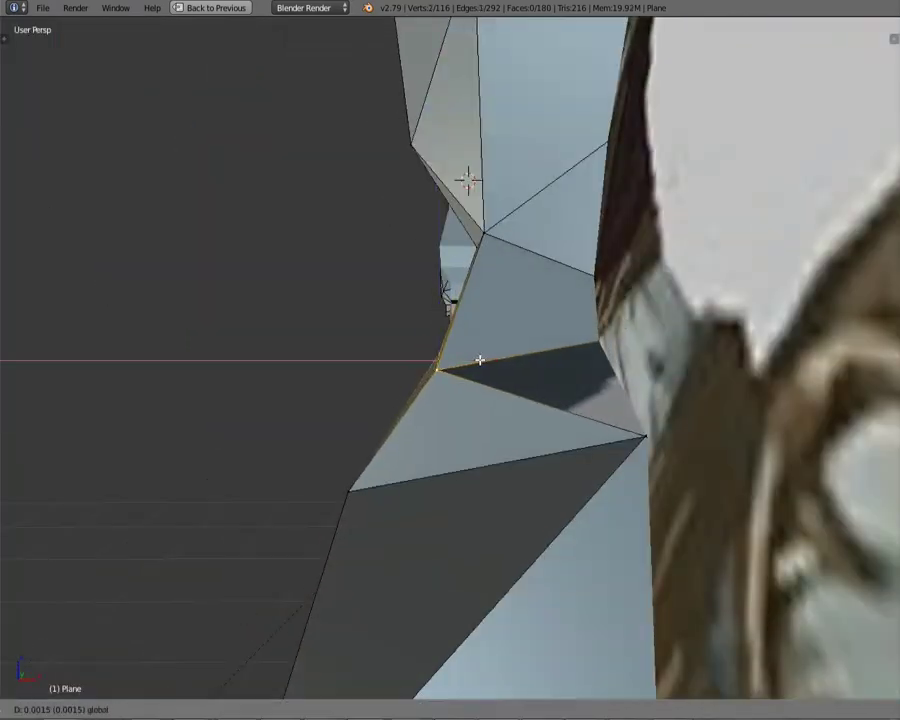
pyautogui.click(480, 360)
# Step: Add a second knife cut across the head near the spire base
pyautogui.moveTo(480, 360)
pyautogui.mouseDown(button='middle')
pyautogui.moveTo(424, 448)
pyautogui.moveTo(695, 476)
pyautogui.moveTo(560, 430)
pyautogui.moveTo(453, 438)
pyautogui.moveTo(261, 388)
pyautogui.moveTo(568, 416)
pyautogui.mouseUp(button='middle')
pyautogui.press('a')
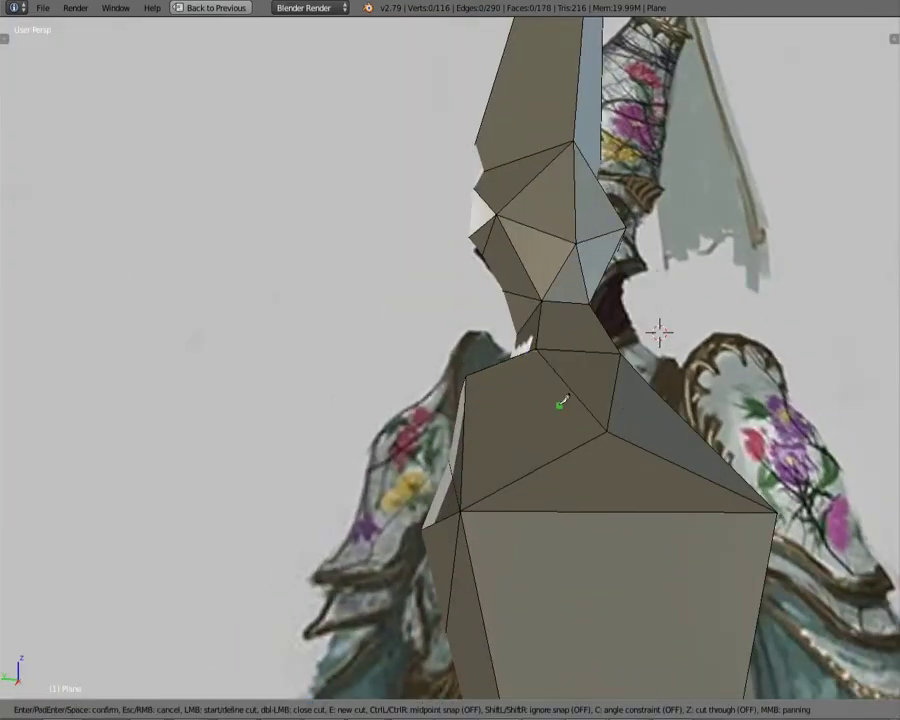
pyautogui.press('Return')
pyautogui.moveTo(470, 503); pyautogui.dragTo(560, 480, button='middle')
pyautogui.click(793, 591)
pyautogui.press('Return')
pyautogui.moveTo(793, 591)
pyautogui.mouseDown(button='middle')
pyautogui.moveTo(663, 549)
pyautogui.moveTo(567, 464)
pyautogui.moveTo(452, 418)
pyautogui.moveTo(537, 420)
pyautogui.moveTo(632, 542)
pyautogui.moveTo(472, 514)
pyautogui.moveTo(430, 520)
pyautogui.moveTo(401, 557)
pyautogui.moveTo(474, 477)
pyautogui.moveTo(663, 495)
pyautogui.moveTo(544, 539)
pyautogui.moveTo(272, 554)
pyautogui.moveTo(300, 520)
pyautogui.moveTo(344, 428)
pyautogui.mouseUp(button='middle')
# Step: Select the helmet tip vertex and stretch it with a scale
pyautogui.press('a')
pyautogui.scroll(-5, 538, 528)
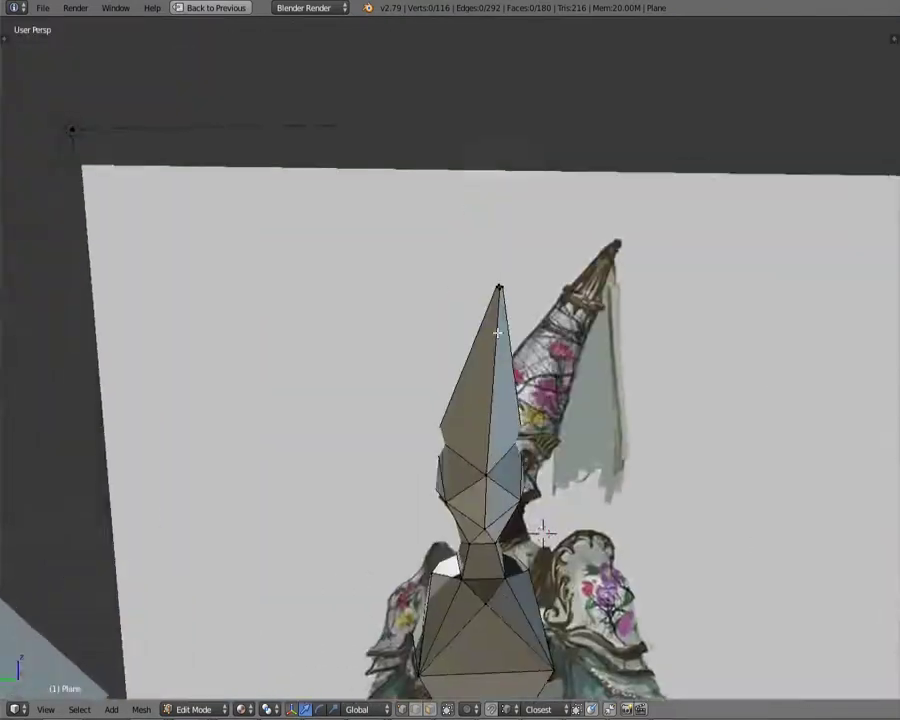
pyautogui.scroll(5, 534, 255)
pyautogui.rightClick(534, 255)
pyautogui.moveTo(569, 523); pyautogui.dragTo(267, 533, button='middle')
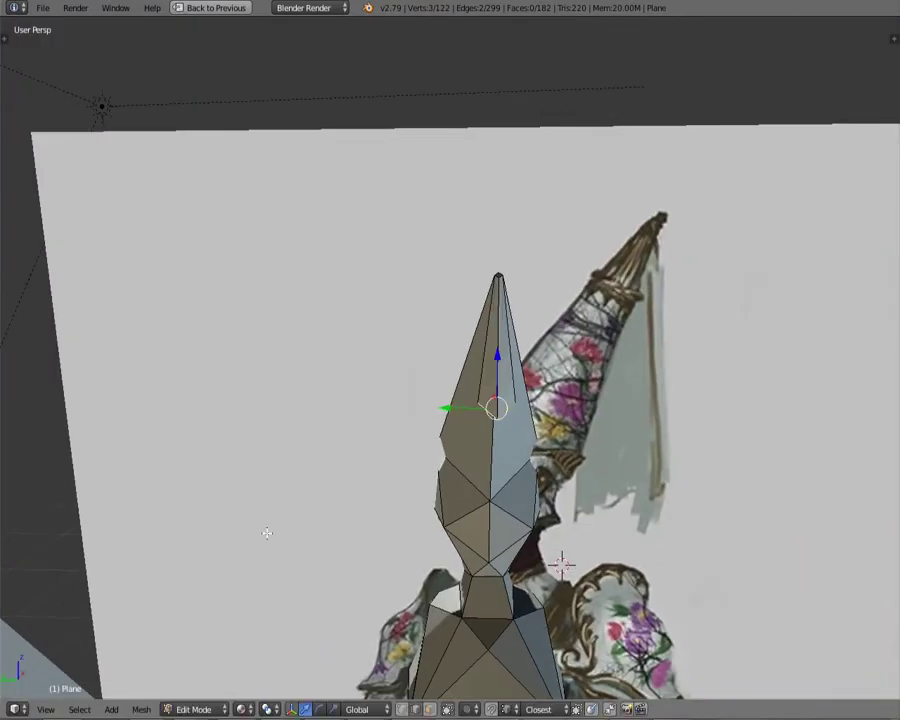
pyautogui.click(787, 517)
pyautogui.moveTo(787, 517); pyautogui.dragTo(505, 457, button='middle')
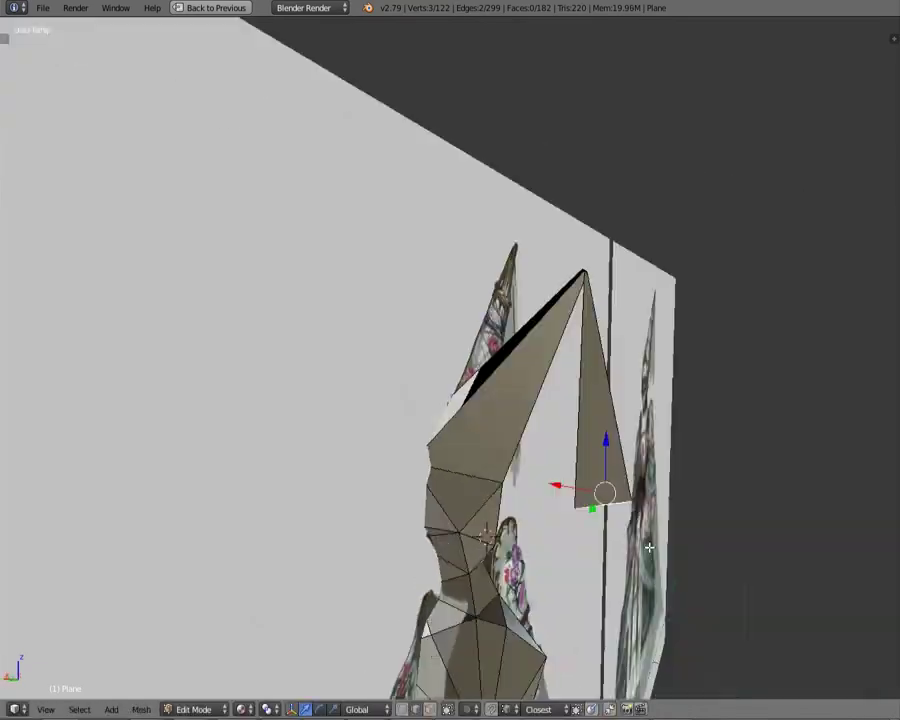
pyautogui.moveTo(600, 507); pyautogui.dragTo(565, 575, button='middle')
# Step: Scale the tip vertices again and knife-cut a new edge along the spire
pyautogui.press('s')
pyautogui.moveTo(718, 525)
pyautogui.mouseDown(button='middle')
pyautogui.moveTo(360, 526)
pyautogui.moveTo(548, 488)
pyautogui.moveTo(565, 505)
pyautogui.moveTo(544, 506)
pyautogui.moveTo(560, 490)
pyautogui.moveTo(560, 275)
pyautogui.moveTo(449, 487)
pyautogui.moveTo(528, 454)
pyautogui.moveTo(558, 313)
pyautogui.moveTo(510, 468)
pyautogui.mouseUp(button='middle')
pyautogui.press('a')
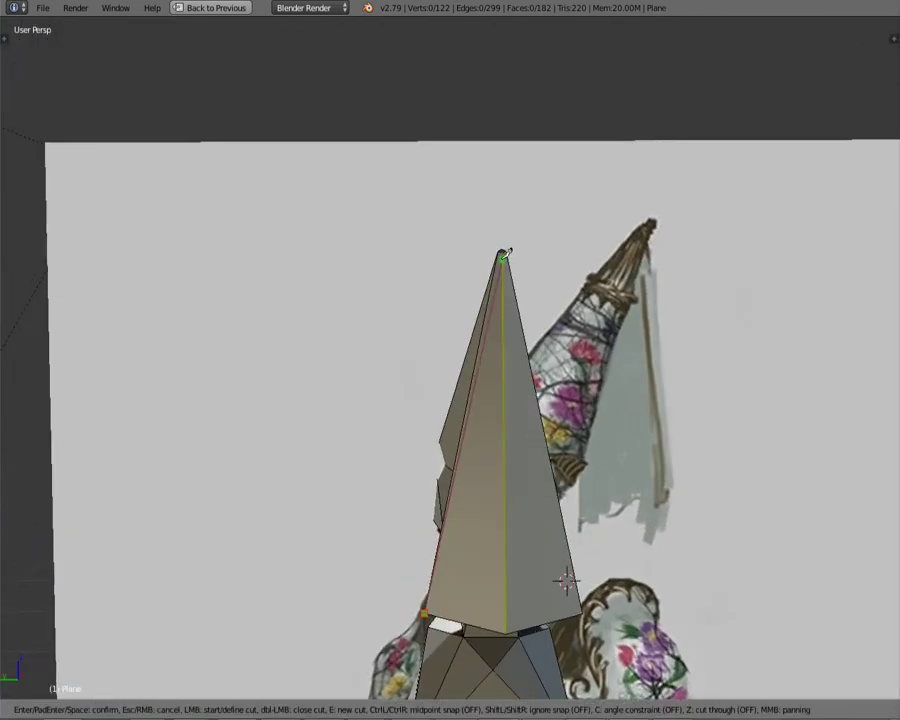
pyautogui.press('Return')
pyautogui.moveTo(502, 254)
pyautogui.mouseDown(button='middle')
pyautogui.moveTo(560, 330)
pyautogui.moveTo(635, 370)
pyautogui.moveTo(625, 406)
pyautogui.moveTo(465, 473)
pyautogui.moveTo(236, 524)
pyautogui.moveTo(489, 366)
pyautogui.mouseUp(button='middle')
pyautogui.hotkey('ctrl', 'Tab')
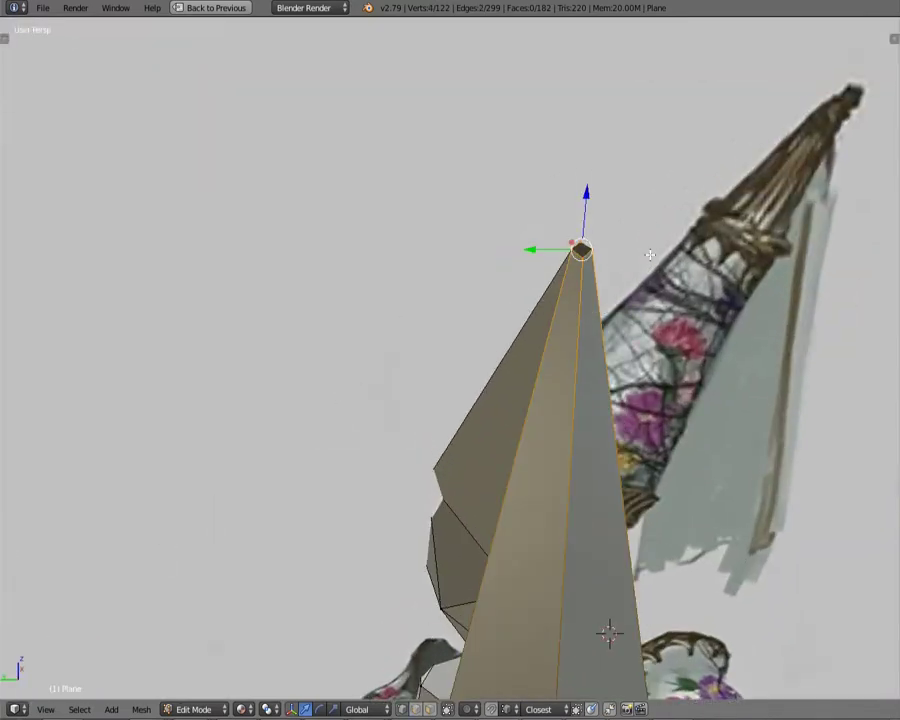
pyautogui.moveTo(664, 269)
pyautogui.mouseDown(button='middle')
pyautogui.moveTo(679, 323)
pyautogui.moveTo(559, 249)
pyautogui.moveTo(572, 411)
pyautogui.mouseUp(button='middle')
# Step: Raise the spire tip vertex along Z into a sharp point and exit Edit Mode
pyautogui.press('a')
pyautogui.rightClick(446, 362)
pyautogui.moveTo(560, 318)
pyautogui.mouseDown(button='middle')
pyautogui.moveTo(446, 362)
pyautogui.moveTo(543, 397)
pyautogui.mouseUp(button='middle')
pyautogui.press('g')
pyautogui.press('Escape')
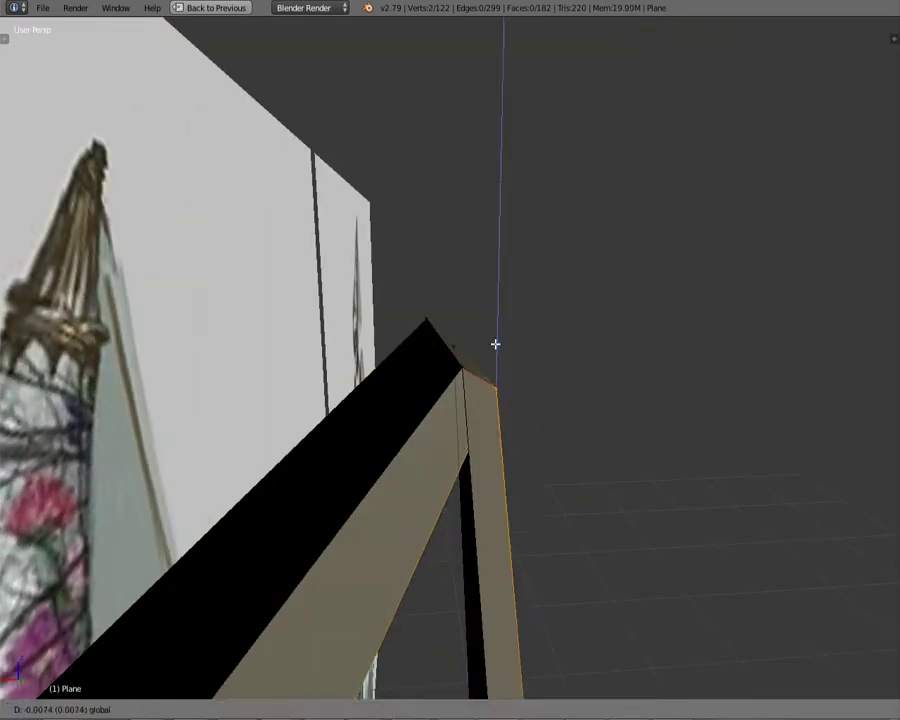
pyautogui.click(495, 344)
pyautogui.moveTo(495, 344)
pyautogui.mouseDown(button='middle')
pyautogui.moveTo(348, 372)
pyautogui.moveTo(483, 483)
pyautogui.mouseUp(button='middle')
pyautogui.press('Tab')
pyautogui.press('a')
pyautogui.moveTo(406, 713); pyautogui.dragTo(497, 474, button='middle')
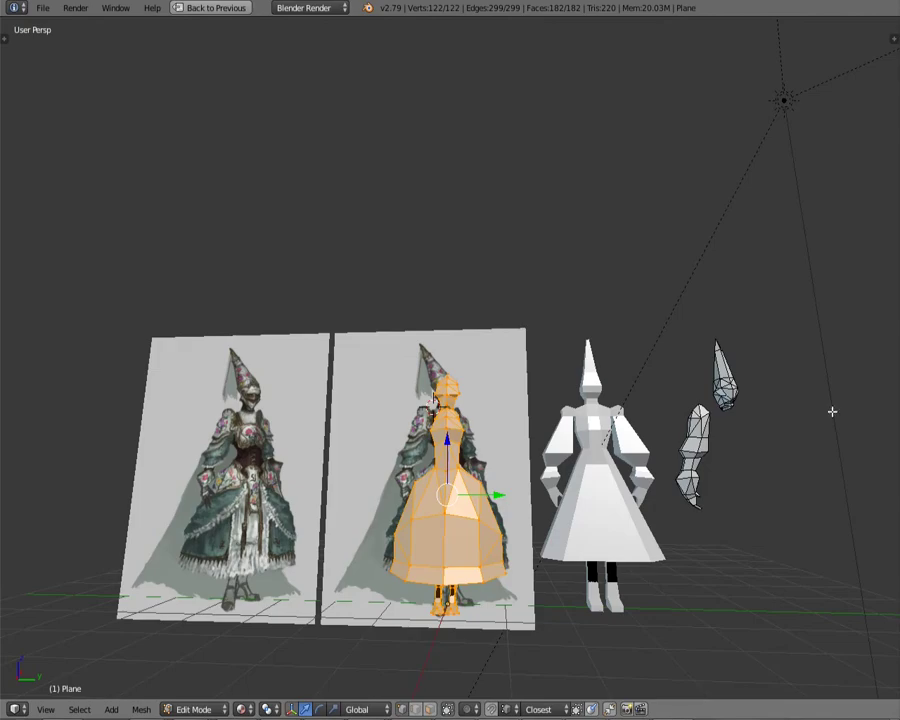
# Step: Select the whole mesh and remove the 4 duplicate vertices
pyautogui.moveTo(832, 411)
pyautogui.mouseDown(button='middle')
pyautogui.moveTo(420, 480)
pyautogui.moveTo(428, 412)
pyautogui.moveTo(466, 434)
pyautogui.moveTo(408, 400)
pyautogui.moveTo(382, 345)
pyautogui.mouseUp(button='middle')
pyautogui.scroll(3, 420, 480)
pyautogui.hotkey('ctrl', 'Tab')
pyautogui.press('a')
pyautogui.press('w')
pyautogui.click(418, 478)
# Step: Dissolve the extra torso edges and fill the gap with a new face
pyautogui.hotkey('ctrl', 'Tab')
pyautogui.click(368, 327)
pyautogui.keyDown('alt'); pyautogui.rightClick(345, 355); pyautogui.keyUp('alt')
pyautogui.press('x')
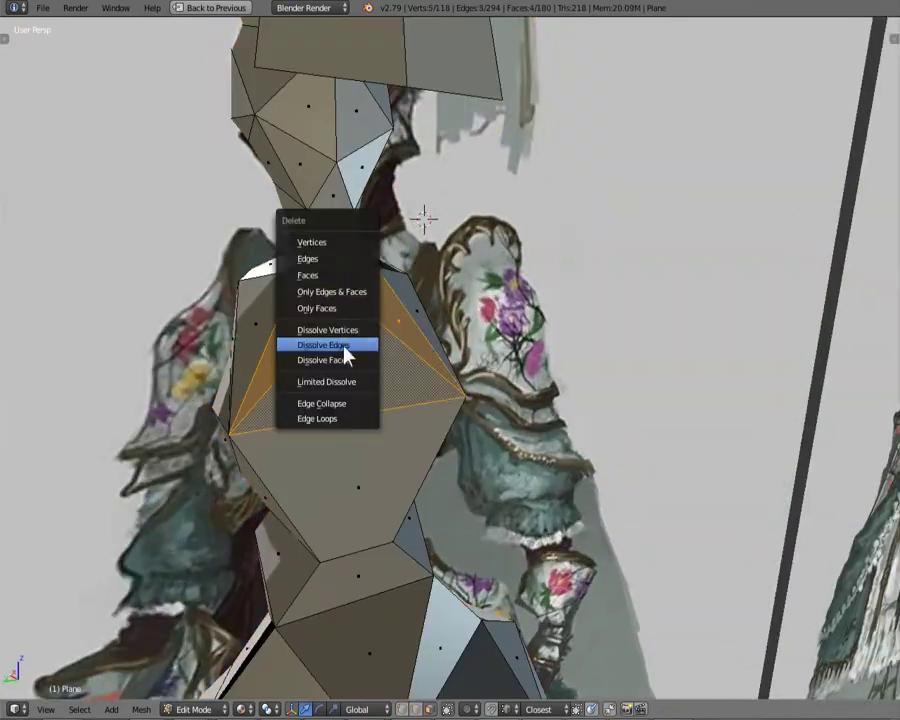
pyautogui.press('f')
pyautogui.moveTo(329, 262)
pyautogui.mouseDown(button='middle')
pyautogui.moveTo(340, 240)
pyautogui.moveTo(532, 289)
pyautogui.moveTo(470, 386)
pyautogui.moveTo(498, 384)
pyautogui.moveTo(380, 465)
pyautogui.moveTo(424, 356)
pyautogui.moveTo(414, 458)
pyautogui.moveTo(473, 464)
pyautogui.mouseUp(button='middle')
pyautogui.press('a')
# Step: Merge two stray dress vertices together at the last-selected one
pyautogui.hotkey('ctrl', 'Tab')
pyautogui.click(378, 456)
pyautogui.rightClick(378, 458)
pyautogui.moveTo(572, 464); pyautogui.dragTo(417, 470, button='middle')
pyautogui.keyDown('shift'); pyautogui.rightClick(417, 470); pyautogui.keyUp('shift')
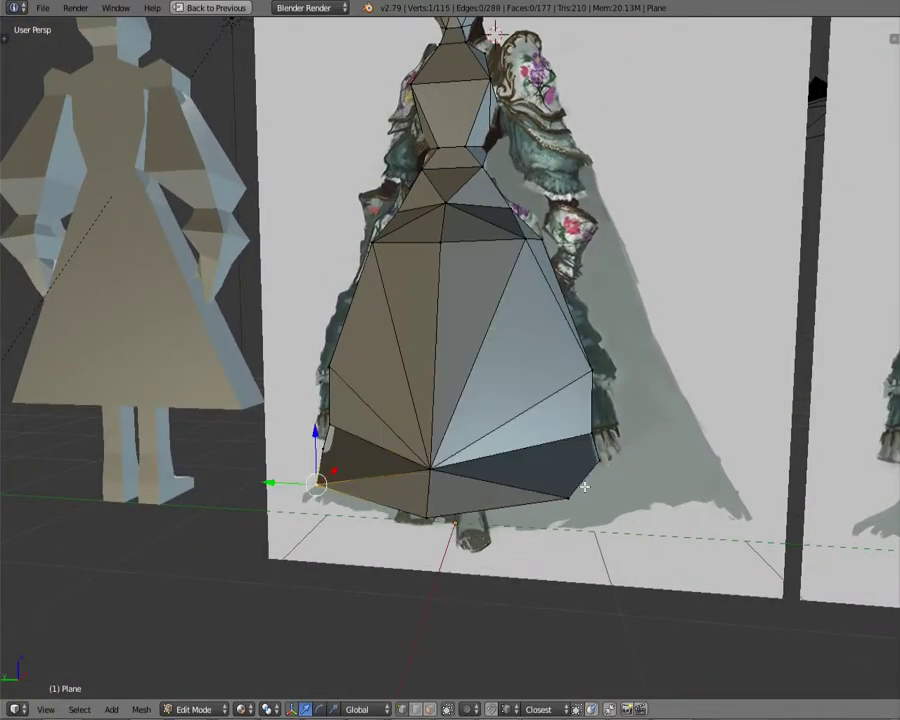
pyautogui.click(428, 517)
pyautogui.moveTo(428, 517)
pyautogui.mouseDown(button='middle')
pyautogui.moveTo(596, 478)
pyautogui.moveTo(420, 255)
pyautogui.moveTo(469, 475)
pyautogui.moveTo(497, 422)
pyautogui.mouseUp(button='middle')
# Step: Slide and nudge dress vertices along the bodice to match the reference silhouette
pyautogui.moveTo(690, 344)
pyautogui.mouseDown(button='middle')
pyautogui.moveTo(560, 400)
pyautogui.moveTo(470, 420)
pyautogui.moveTo(466, 306)
pyautogui.moveTo(463, 482)
pyautogui.moveTo(380, 442)
pyautogui.moveTo(532, 468)
pyautogui.moveTo(424, 440)
pyautogui.moveTo(443, 373)
pyautogui.mouseUp(button='middle')
pyautogui.hotkey('shift', 'v')
pyautogui.click(497, 533)
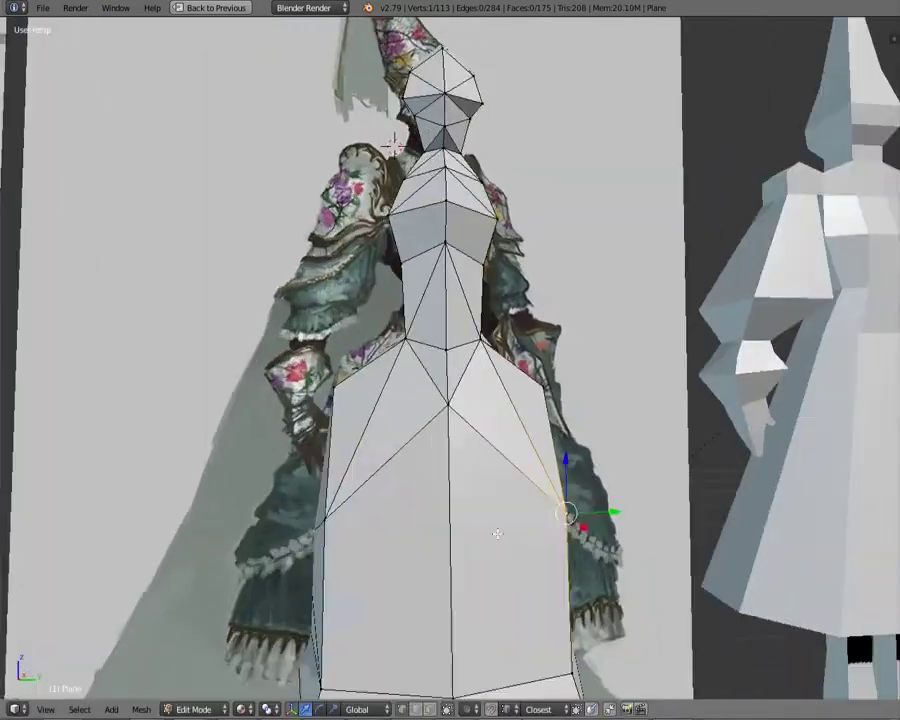
pyautogui.click(680, 499)
pyautogui.moveTo(680, 499)
pyautogui.mouseDown(button='middle')
pyautogui.moveTo(580, 487)
pyautogui.moveTo(393, 368)
pyautogui.mouseUp(button='middle')
pyautogui.press('g')
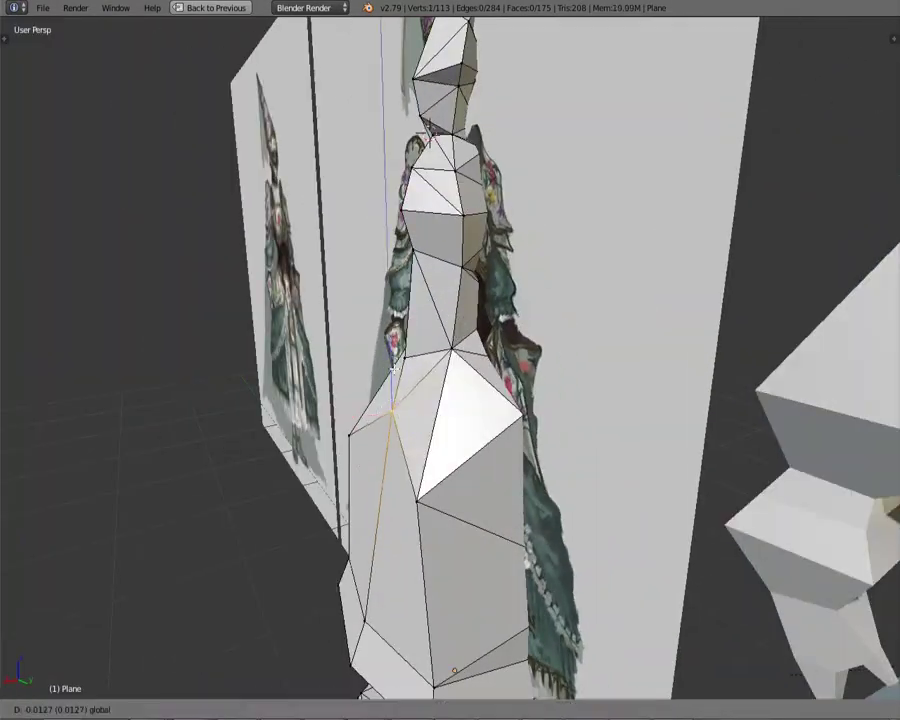
pyautogui.moveTo(363, 476)
pyautogui.mouseDown(button='middle')
pyautogui.moveTo(546, 365)
pyautogui.moveTo(452, 276)
pyautogui.moveTo(412, 426)
pyautogui.mouseUp(button='middle')
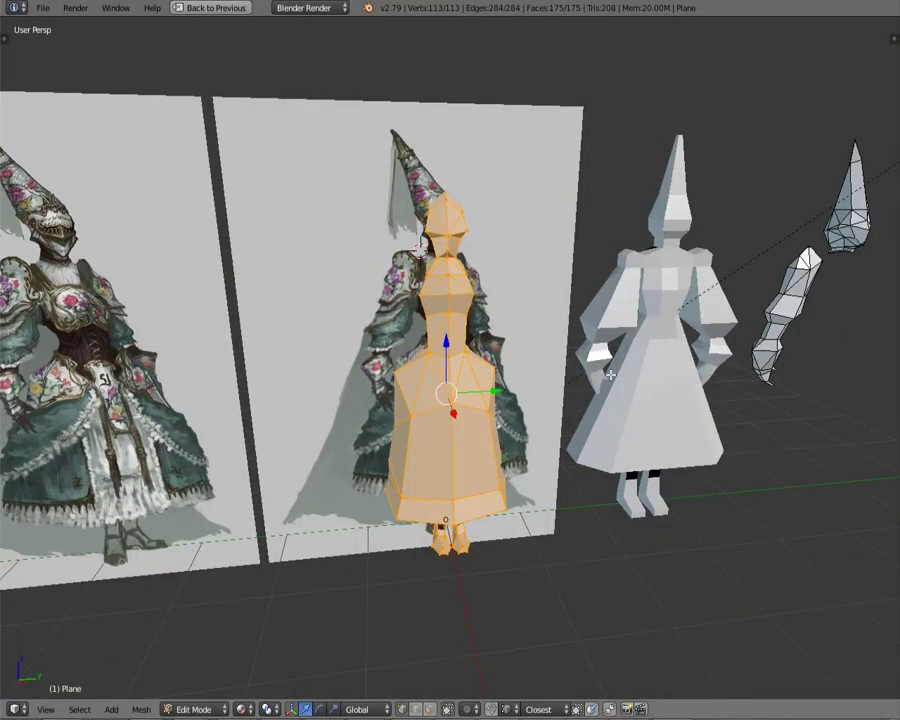
# Step: Delete the selected dress faces and merge the selected vertices
pyautogui.moveTo(610, 373); pyautogui.dragTo(540, 530, button='middle')
pyautogui.scroll(3, 467, 440)
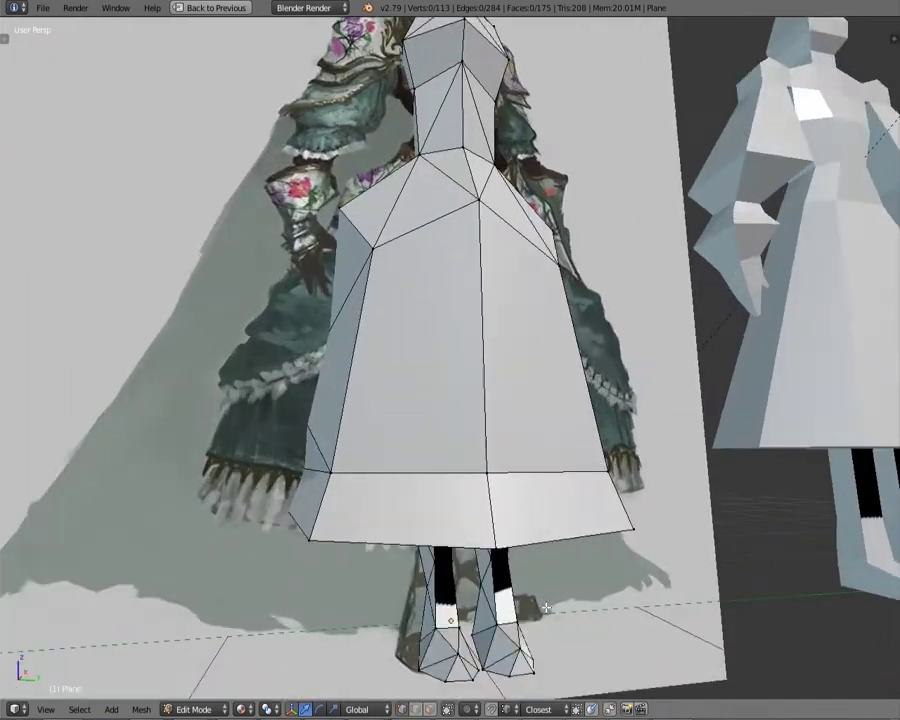
pyautogui.moveTo(467, 440); pyautogui.dragTo(531, 462, button='middle')
pyautogui.click(440, 440)
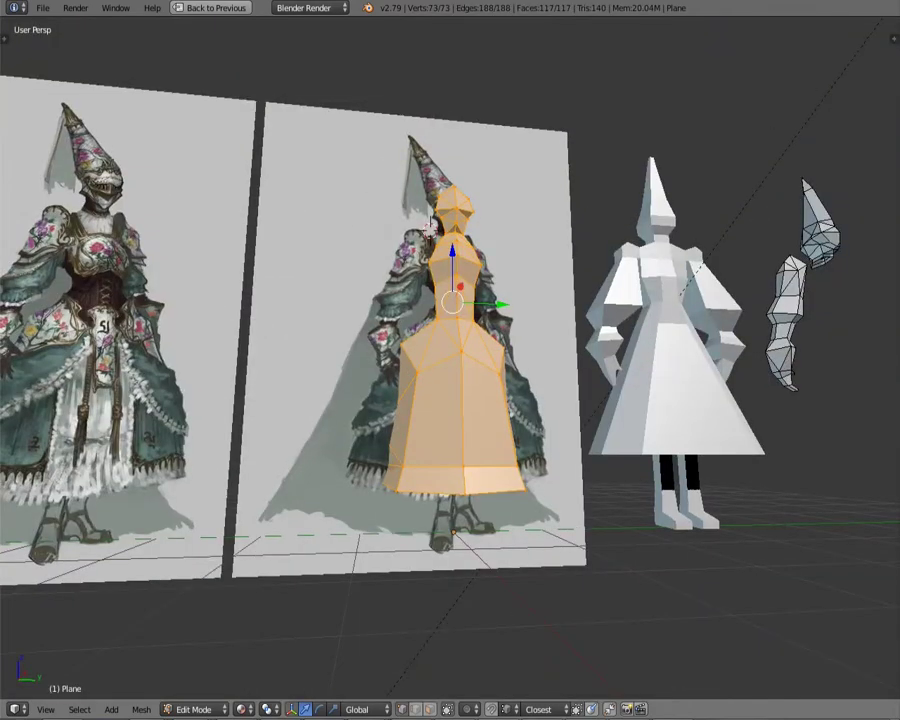
pyautogui.moveTo(501, 463)
pyautogui.mouseDown(button='middle')
pyautogui.moveTo(442, 440)
pyautogui.moveTo(501, 359)
pyautogui.moveTo(621, 537)
pyautogui.moveTo(438, 498)
pyautogui.moveTo(516, 532)
pyautogui.mouseUp(button='middle')
pyautogui.click(483, 442)
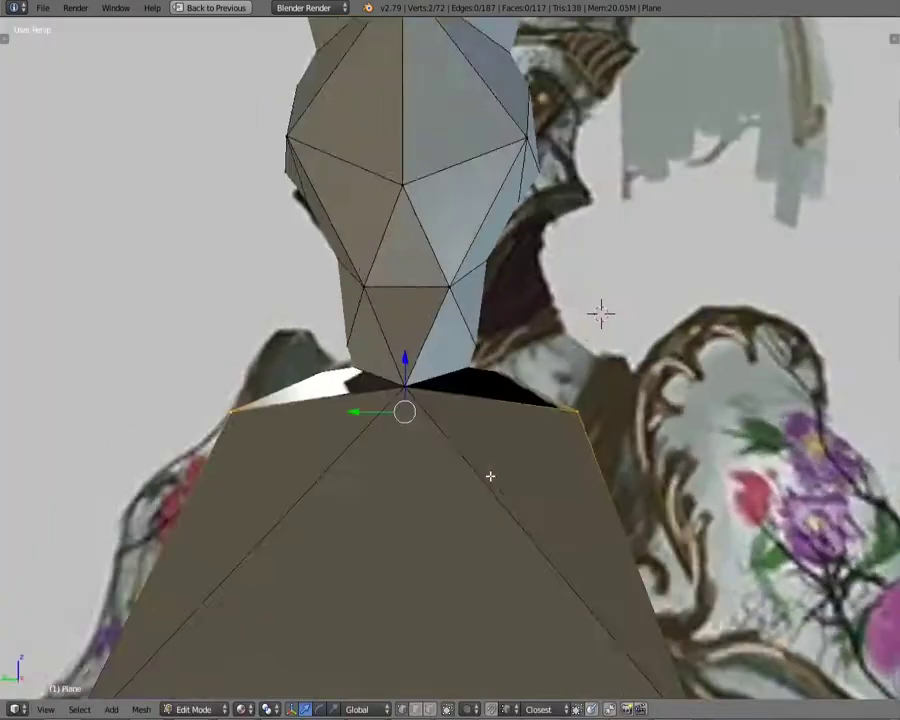
# Step: Select a single vertex and then an edge on the dress
pyautogui.moveTo(490, 476)
pyautogui.mouseDown(button='middle')
pyautogui.moveTo(376, 414)
pyautogui.moveTo(422, 452)
pyautogui.moveTo(394, 464)
pyautogui.mouseUp(button='middle')
pyautogui.rightClick(376, 414)
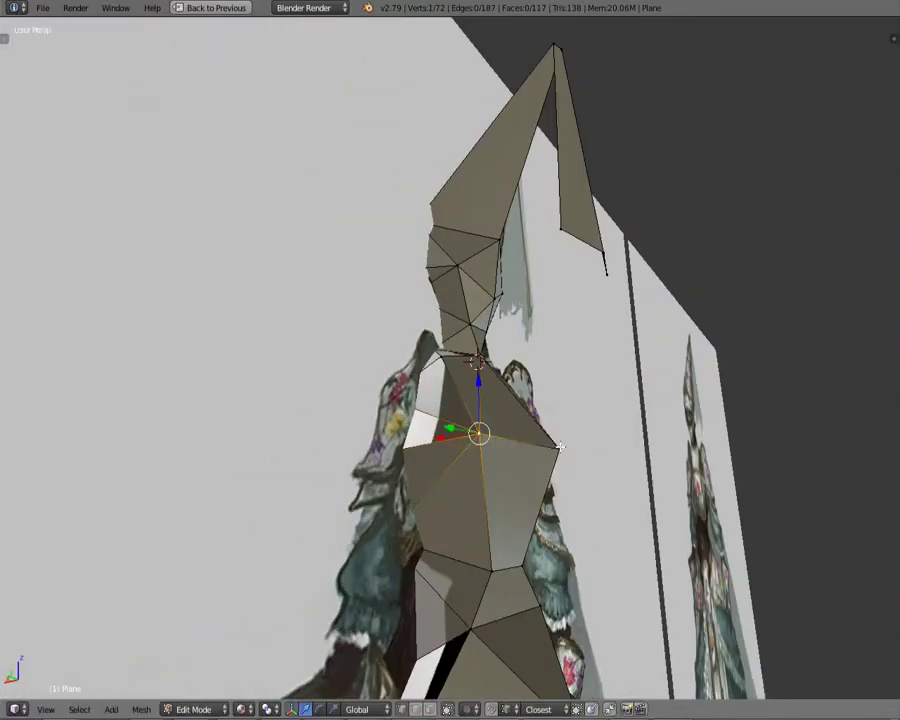
pyautogui.moveTo(560, 446)
pyautogui.mouseDown(button='middle')
pyautogui.moveTo(518, 416)
pyautogui.moveTo(454, 436)
pyautogui.moveTo(330, 370)
pyautogui.moveTo(534, 563)
pyautogui.moveTo(586, 324)
pyautogui.moveTo(436, 356)
pyautogui.moveTo(640, 394)
pyautogui.moveTo(348, 380)
pyautogui.moveTo(668, 474)
pyautogui.moveTo(452, 533)
pyautogui.moveTo(450, 400)
pyautogui.mouseUp(button='middle')
pyautogui.press('a')
pyautogui.scroll(5, 484, 522)
pyautogui.rightClick(484, 530)
pyautogui.scroll(3, 584, 574)
pyautogui.scroll(-8, 584, 574)
# Step: Select a head vertex, then two body vertices
pyautogui.rightClick(420, 350)
pyautogui.scroll(4, 432, 338)
pyautogui.press('a')
pyautogui.scroll(-5, 450, 400)
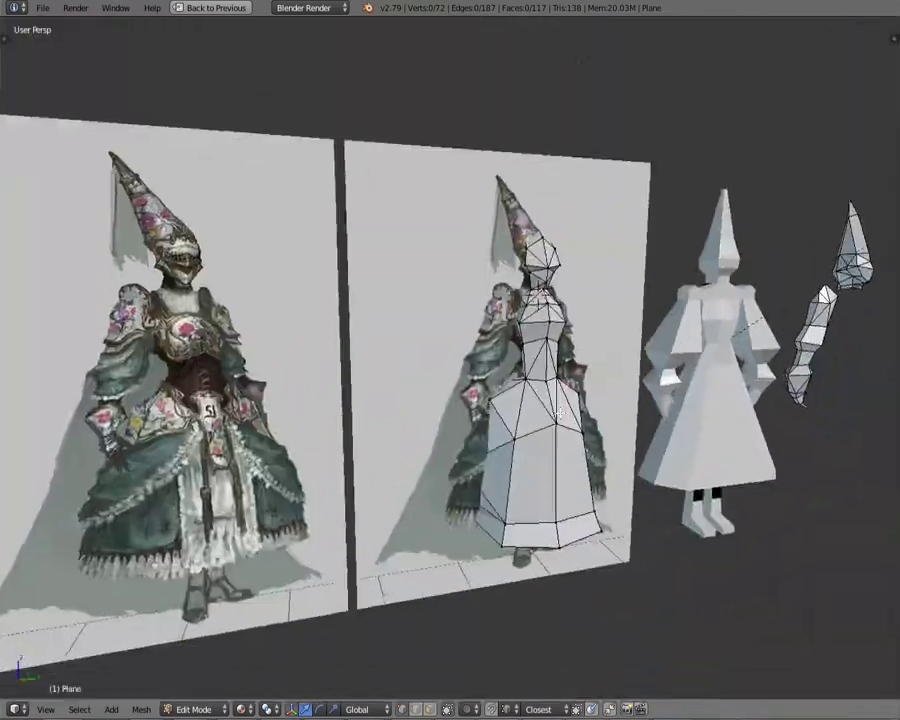
pyautogui.scroll(6, 480, 330)
pyautogui.rightClick(474, 284)
pyautogui.keyDown('shift'); pyautogui.rightClick(507, 300); pyautogui.keyUp('shift')
pyautogui.scroll(-2, 748, 408)
# Step: Snap the 3D cursor to the feet and add a new Plane there
pyautogui.moveTo(748, 408)
pyautogui.mouseDown(button='middle')
pyautogui.moveTo(589, 376)
pyautogui.moveTo(362, 493)
pyautogui.moveTo(432, 556)
pyautogui.moveTo(426, 492)
pyautogui.moveTo(661, 451)
pyautogui.mouseUp(button='middle')
pyautogui.scroll(-3, 362, 493)
pyautogui.scroll(3, 432, 556)
pyautogui.scroll(-4, 520, 470)
pyautogui.press('a')
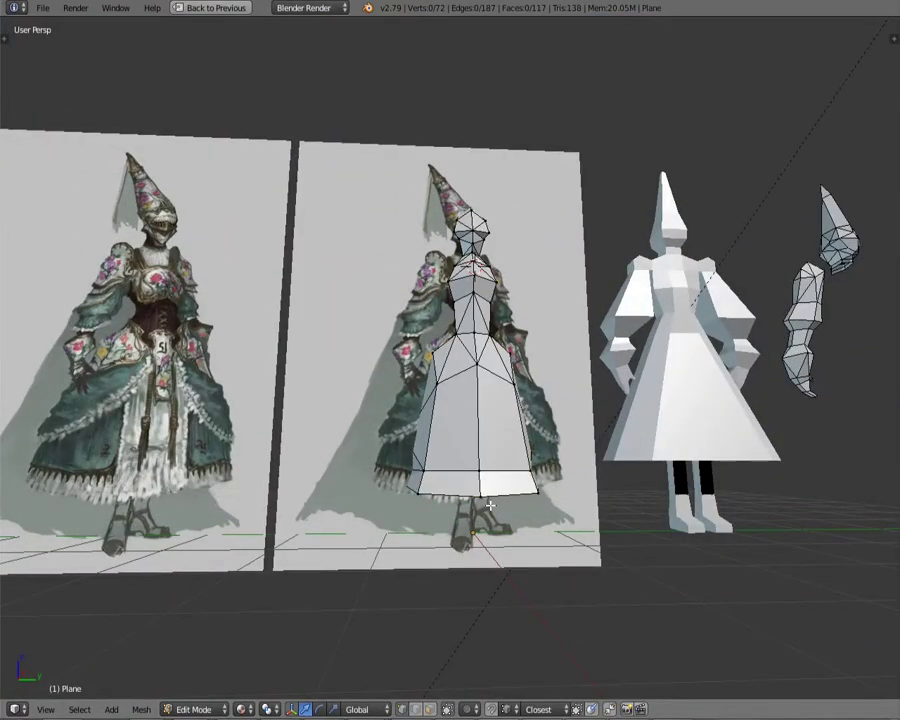
pyautogui.scroll(1, 520, 495)
pyautogui.hotkey('shift', 's')
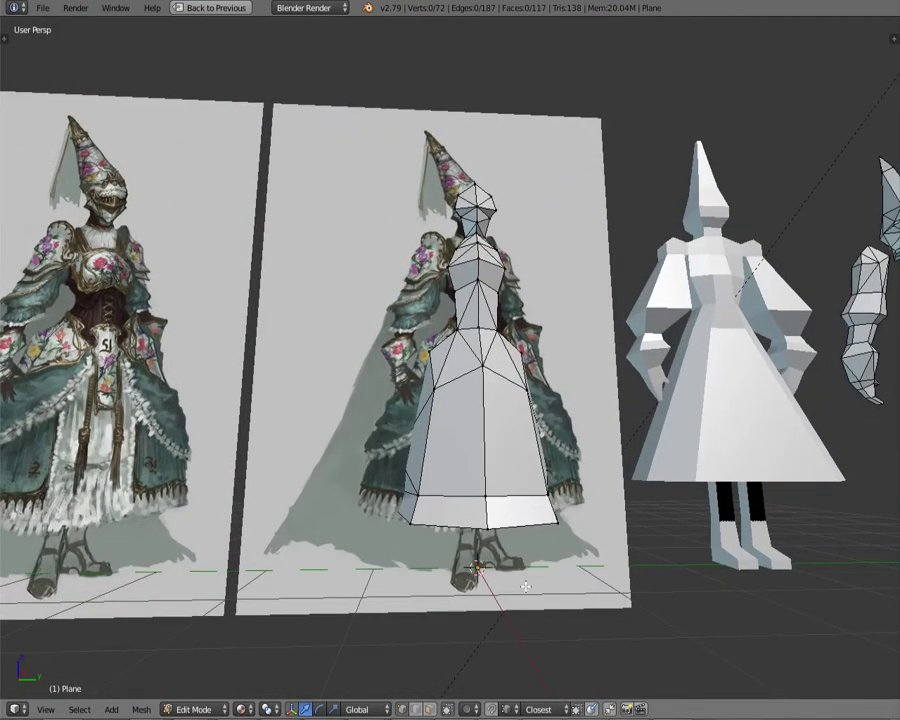
pyautogui.hotkey('shift', 'a')
pyautogui.click(525, 587)
pyautogui.scroll(2, 722, 622)
pyautogui.scroll(3, 559, 552)
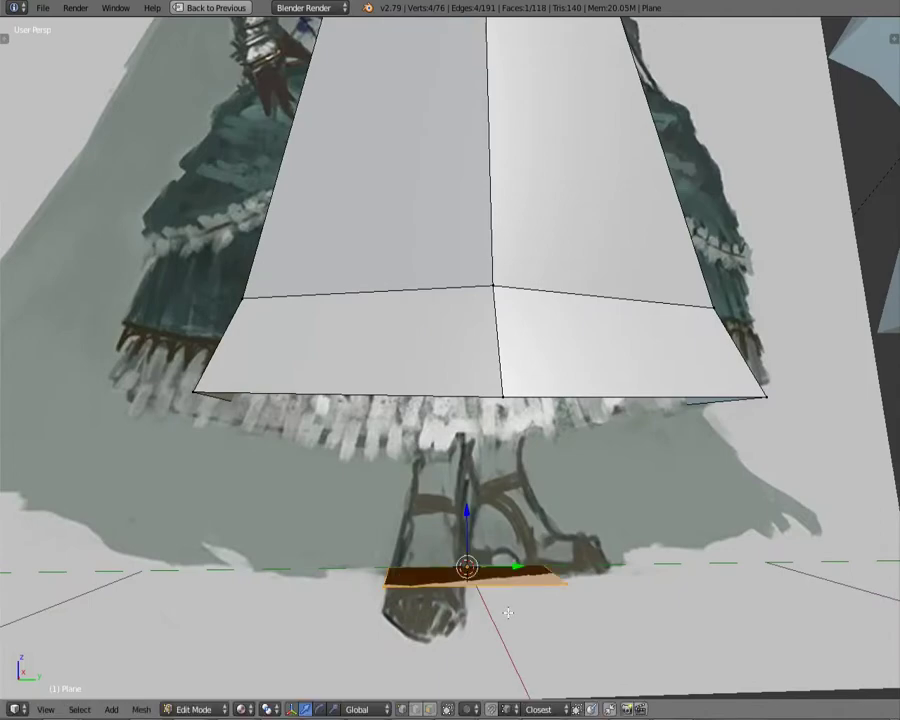
# Step: Shrink the plane, collapse two corners into a triangle and rotate it around X
pyautogui.press('s')
pyautogui.click(490, 552)
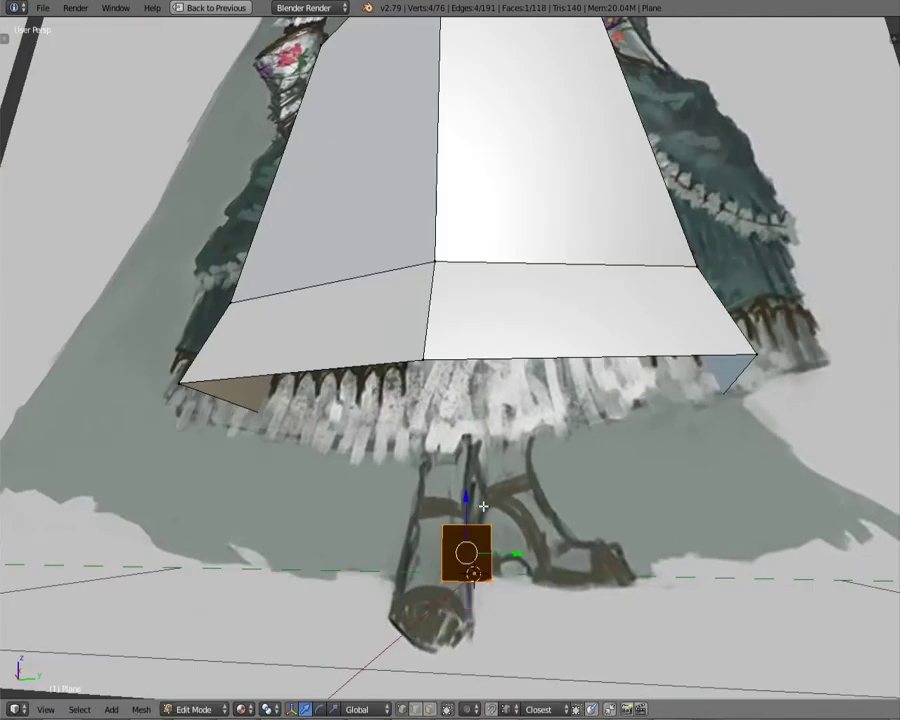
pyautogui.press('KP_3')
pyautogui.scroll(-1, 520, 480)
pyautogui.hotkey('alt', 'm')
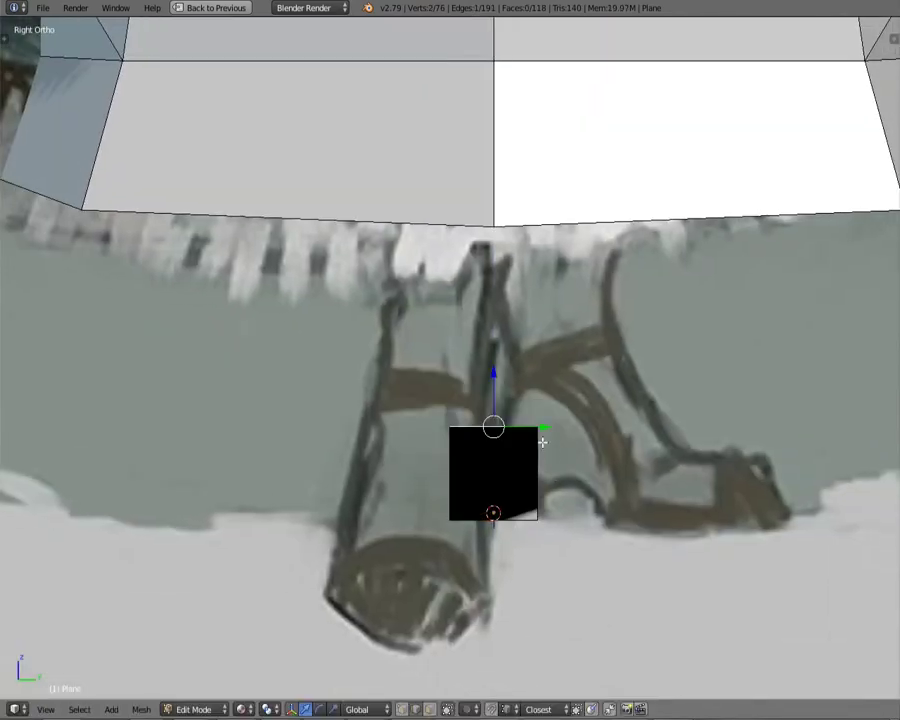
pyautogui.moveTo(540, 430)
pyautogui.mouseDown(button='middle')
pyautogui.moveTo(482, 436)
pyautogui.moveTo(418, 514)
pyautogui.moveTo(438, 492)
pyautogui.moveTo(508, 464)
pyautogui.moveTo(522, 518)
pyautogui.moveTo(510, 500)
pyautogui.moveTo(535, 536)
pyautogui.moveTo(598, 556)
pyautogui.mouseUp(button='middle')
pyautogui.press('a')
pyautogui.press('r')
pyautogui.press('x')
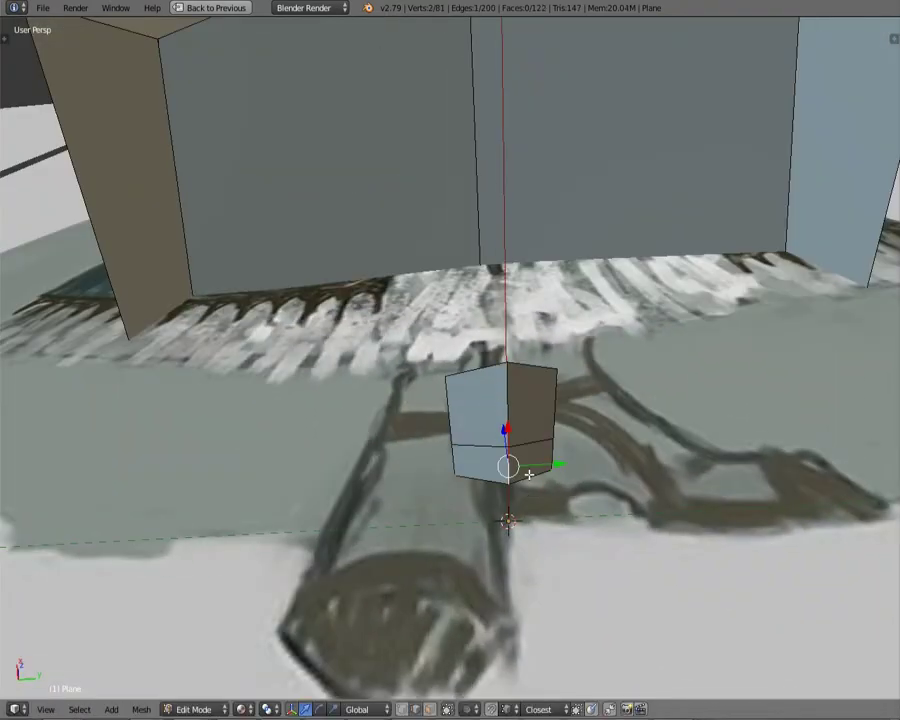
# Step: Delete the unwanted edge, merge vertices at centre and fill a new face
pyautogui.moveTo(593, 470)
pyautogui.mouseDown(button='middle')
pyautogui.moveTo(585, 535)
pyautogui.moveTo(484, 538)
pyautogui.moveTo(466, 496)
pyautogui.moveTo(449, 492)
pyautogui.moveTo(518, 522)
pyautogui.moveTo(517, 568)
pyautogui.moveTo(558, 482)
pyautogui.mouseUp(button='middle')
pyautogui.press('x')
pyautogui.click(585, 538)
pyautogui.hotkey('ctrl', 'Tab')
pyautogui.hotkey('alt', 'm')
pyautogui.click(438, 482)
pyautogui.press('f')
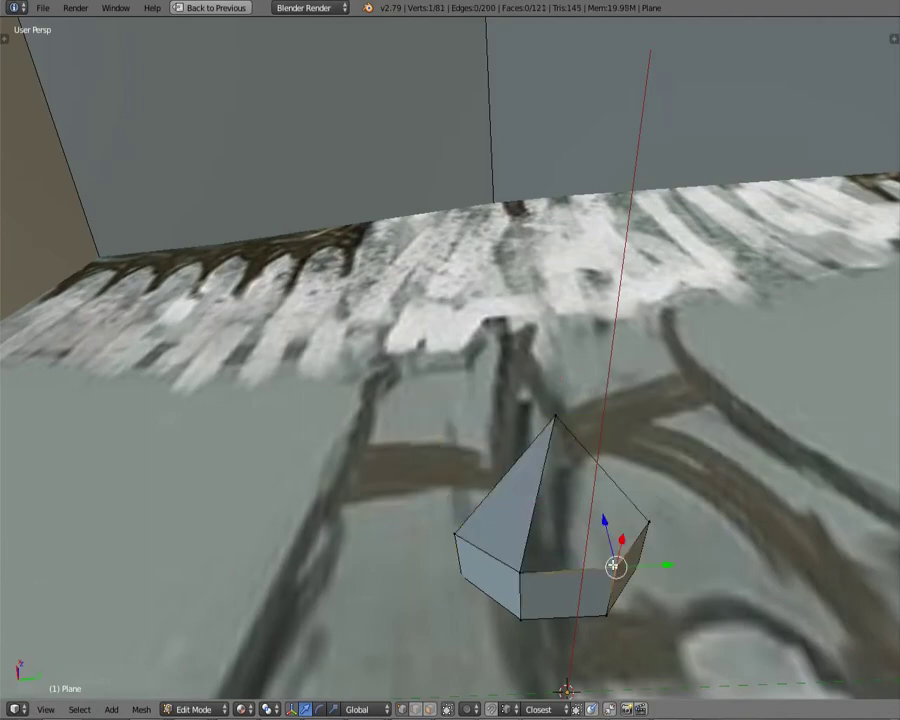
# Step: Fill another face on the pyramid and move its selected vertices into new positions
pyautogui.moveTo(615, 567)
pyautogui.mouseDown(button='middle')
pyautogui.moveTo(629, 518)
pyautogui.moveTo(581, 543)
pyautogui.moveTo(492, 511)
pyautogui.mouseUp(button='middle')
pyautogui.press('f')
pyautogui.press('g')
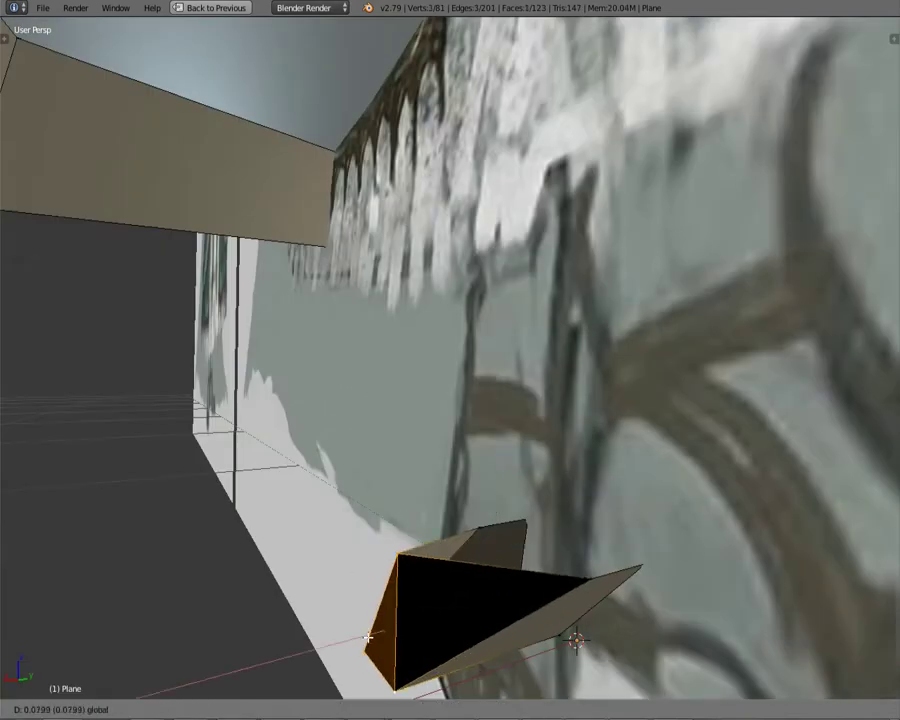
pyautogui.rightClick(368, 637)
pyautogui.moveTo(368, 637); pyautogui.dragTo(565, 540, button='middle')
pyautogui.click(509, 640)
pyautogui.moveTo(509, 640)
pyautogui.mouseDown(button='middle')
pyautogui.moveTo(620, 601)
pyautogui.moveTo(468, 459)
pyautogui.mouseUp(button='middle')
# Step: Shape the pyramid into a wedge-shaped foot in Right Ortho view, adjusting vertices from the side
pyautogui.press('l')
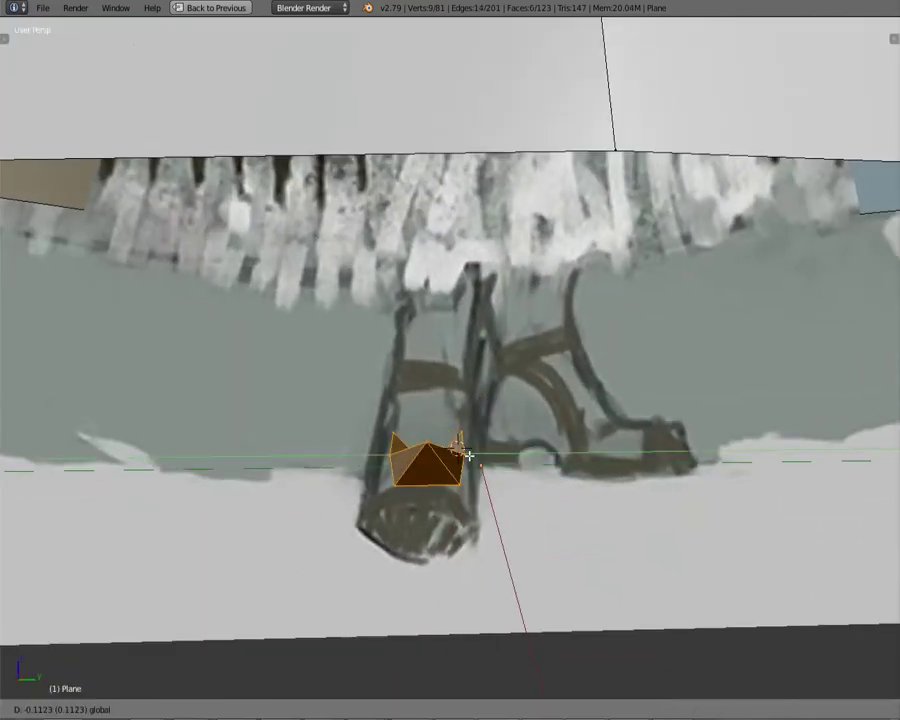
pyautogui.press('KP_3')
pyautogui.rightClick(420, 510)
pyautogui.moveTo(420, 510); pyautogui.dragTo(525, 459, button='middle')
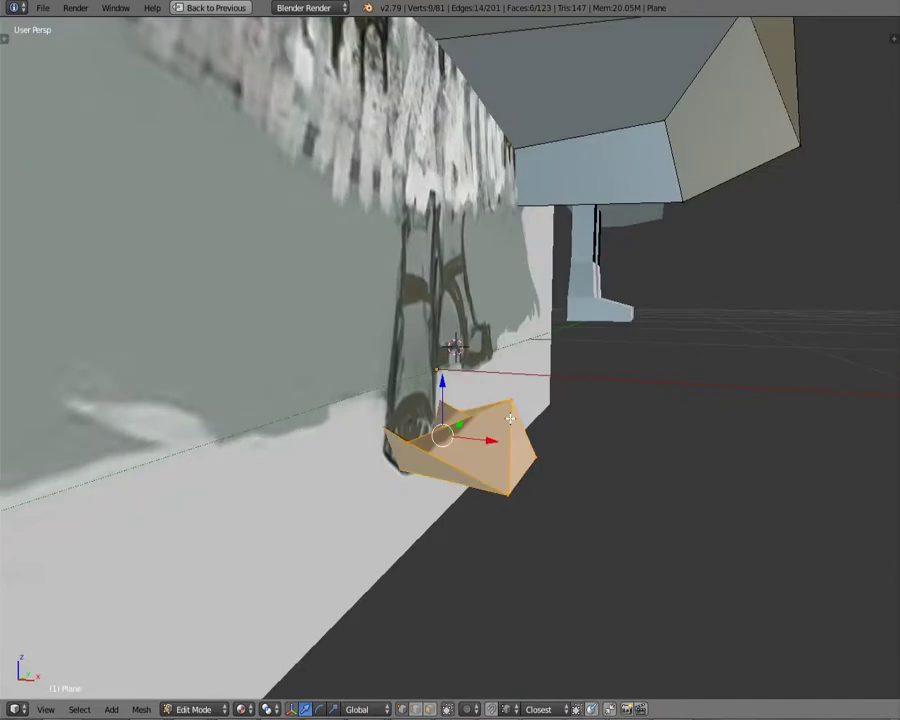
pyautogui.rightClick(503, 427)
pyautogui.moveTo(503, 427); pyautogui.dragTo(600, 480, button='middle')
pyautogui.press('KP_3')
pyautogui.press('g')
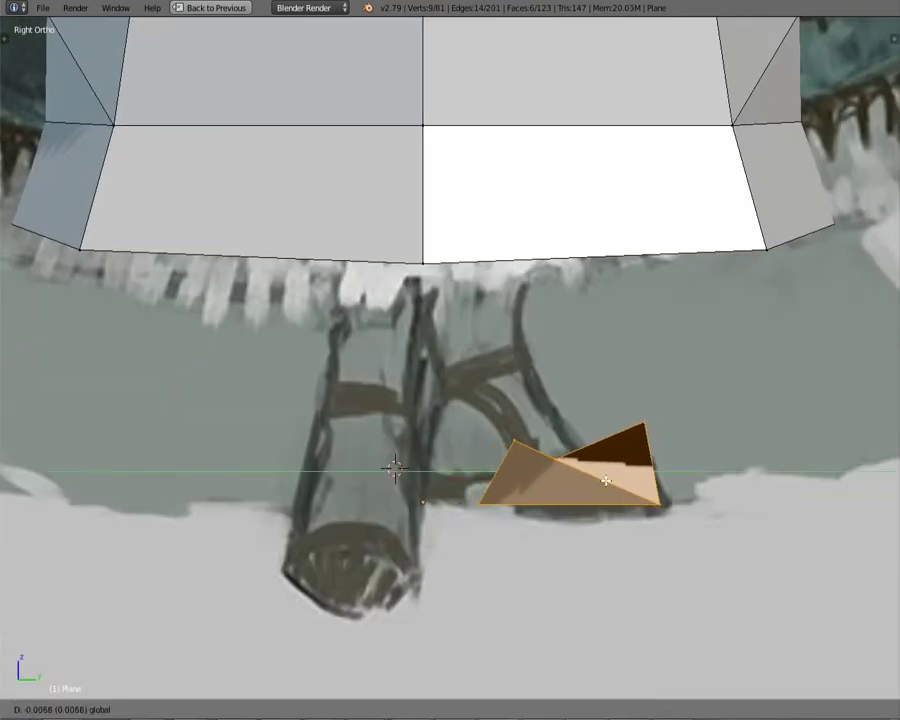
pyautogui.rightClick(643, 403)
pyautogui.moveTo(643, 403)
pyautogui.mouseDown(button='middle')
pyautogui.moveTo(580, 505)
pyautogui.moveTo(708, 506)
pyautogui.moveTo(613, 504)
pyautogui.moveTo(594, 484)
pyautogui.moveTo(570, 520)
pyautogui.moveTo(592, 542)
pyautogui.moveTo(590, 500)
pyautogui.mouseUp(button='middle')
pyautogui.press('l')
# Step: Remove doubles on the foot piece and raise a vertex along Z
pyautogui.rightClick(544, 482)
pyautogui.press('w')
pyautogui.click(500, 495)
pyautogui.rightClick(560, 530)
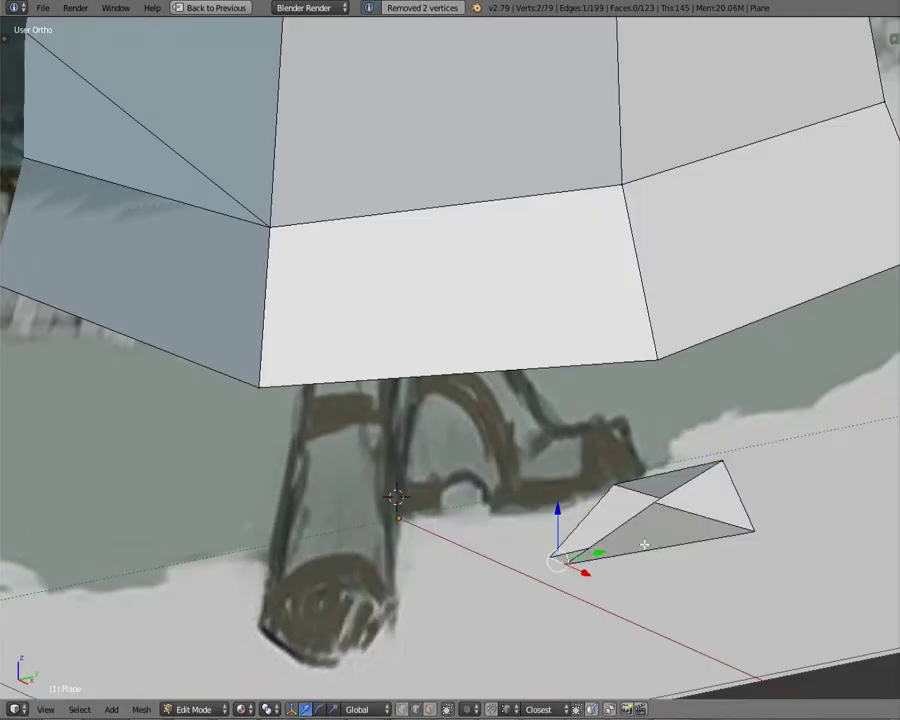
pyautogui.press('g')
pyautogui.press('z')
pyautogui.press('KP_3')
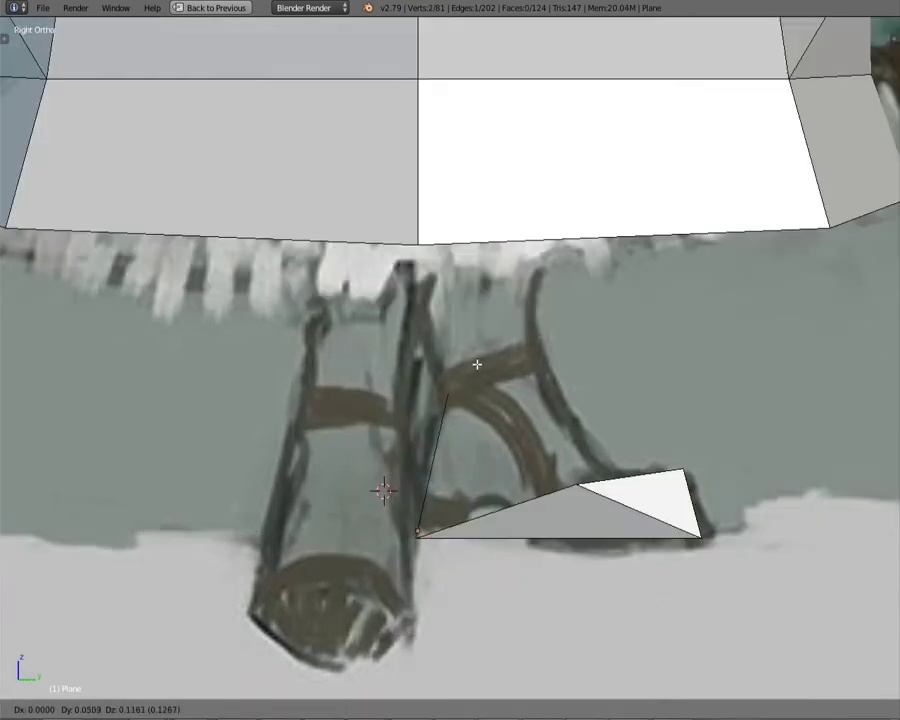
# Step: Fill new faces to start a thin leg strip rising from the heel
pyautogui.click(477, 364)
pyautogui.moveTo(477, 364)
pyautogui.mouseDown(button='middle')
pyautogui.moveTo(530, 536)
pyautogui.moveTo(560, 520)
pyautogui.mouseUp(button='middle')
pyautogui.press('f')
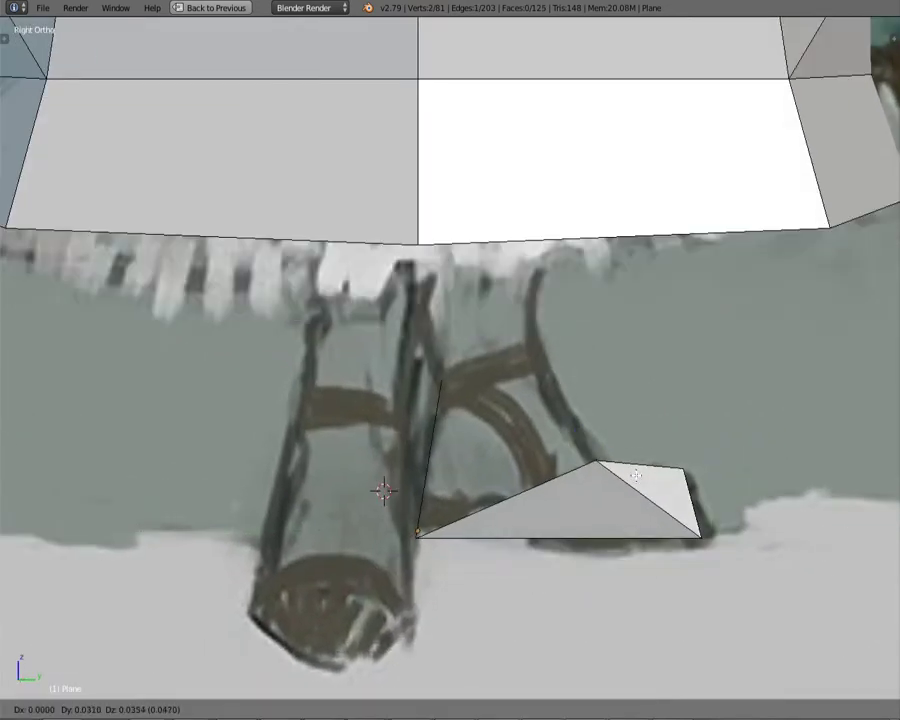
pyautogui.click(576, 357)
pyautogui.moveTo(576, 357); pyautogui.dragTo(398, 478, button='middle')
# Step: Extend the leg upward in edge select mode, adding a face and scaling the top edges
pyautogui.hotkey('ctrl', 'Tab')
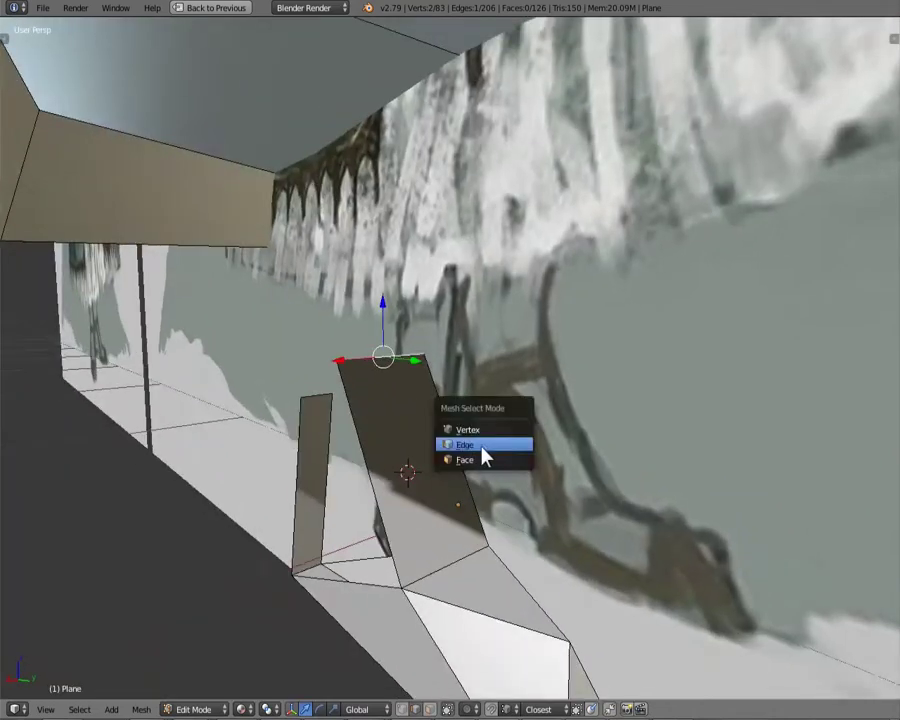
pyautogui.click(482, 456)
pyautogui.moveTo(482, 456)
pyautogui.mouseDown(button='middle')
pyautogui.moveTo(808, 539)
pyautogui.moveTo(578, 504)
pyautogui.moveTo(683, 545)
pyautogui.moveTo(380, 430)
pyautogui.mouseUp(button='middle')
pyautogui.press('f')
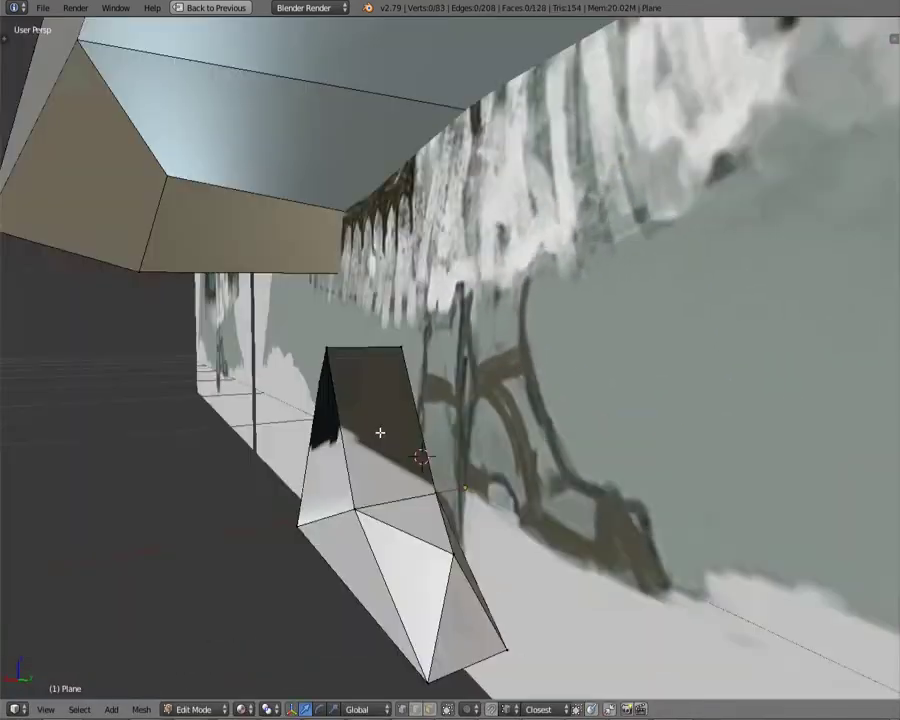
pyautogui.keyDown('shift'); pyautogui.rightClick(500, 425); pyautogui.keyUp('shift')
pyautogui.press('g')
pyautogui.click(514, 421)
pyautogui.moveTo(514, 421); pyautogui.dragTo(566, 415, button='middle')
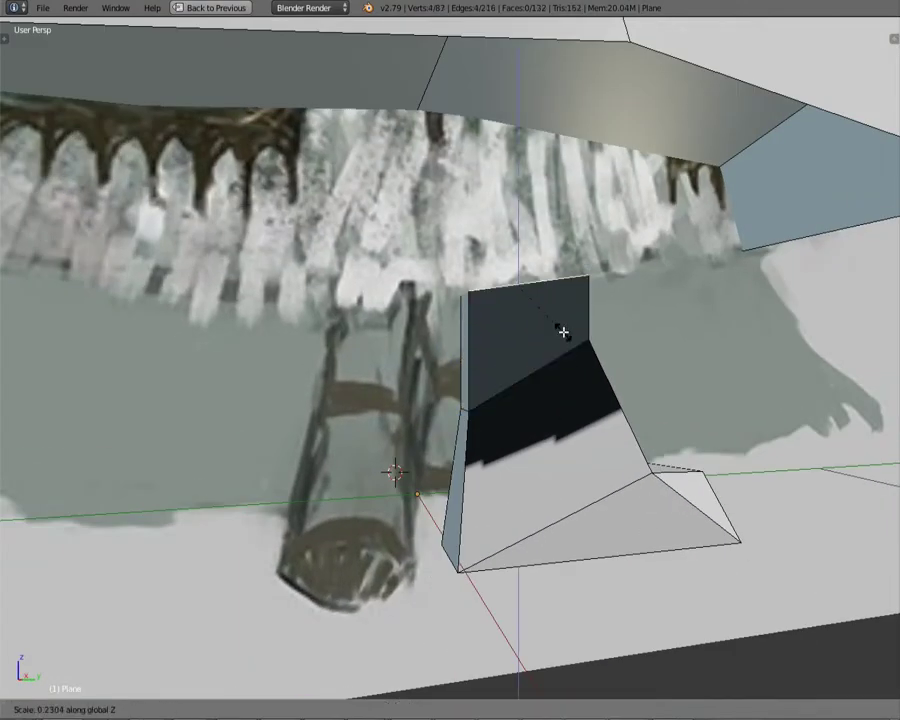
pyautogui.click(563, 332)
pyautogui.moveTo(563, 332)
pyautogui.mouseDown(button='middle')
pyautogui.moveTo(603, 354)
pyautogui.moveTo(436, 318)
pyautogui.moveTo(424, 444)
pyautogui.moveTo(543, 301)
pyautogui.moveTo(534, 181)
pyautogui.moveTo(478, 382)
pyautogui.moveTo(532, 325)
pyautogui.moveTo(570, 387)
pyautogui.moveTo(452, 426)
pyautogui.moveTo(517, 548)
pyautogui.moveTo(470, 466)
pyautogui.moveTo(417, 455)
pyautogui.mouseUp(button='middle')
# Step: Select the whole boot with L and move it into place under the dress hem
pyautogui.press('l')
pyautogui.scroll(4, 419, 537)
pyautogui.press('g')
pyautogui.click(520, 432)
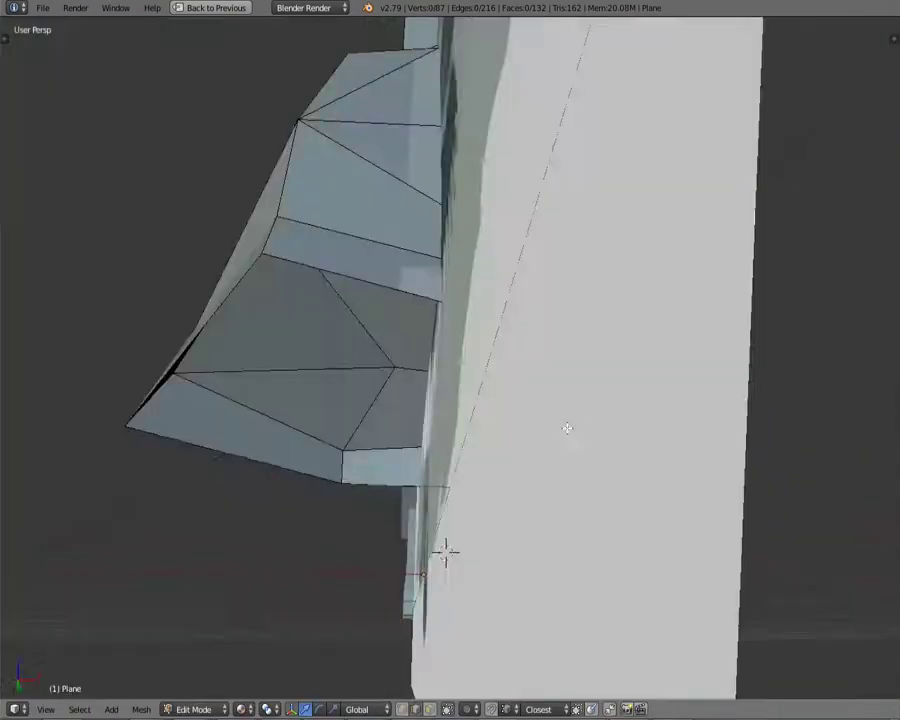
pyautogui.moveTo(520, 432); pyautogui.dragTo(548, 475, button='middle')
pyautogui.press('Escape')
pyautogui.moveTo(510, 387); pyautogui.dragTo(497, 517, button='middle')
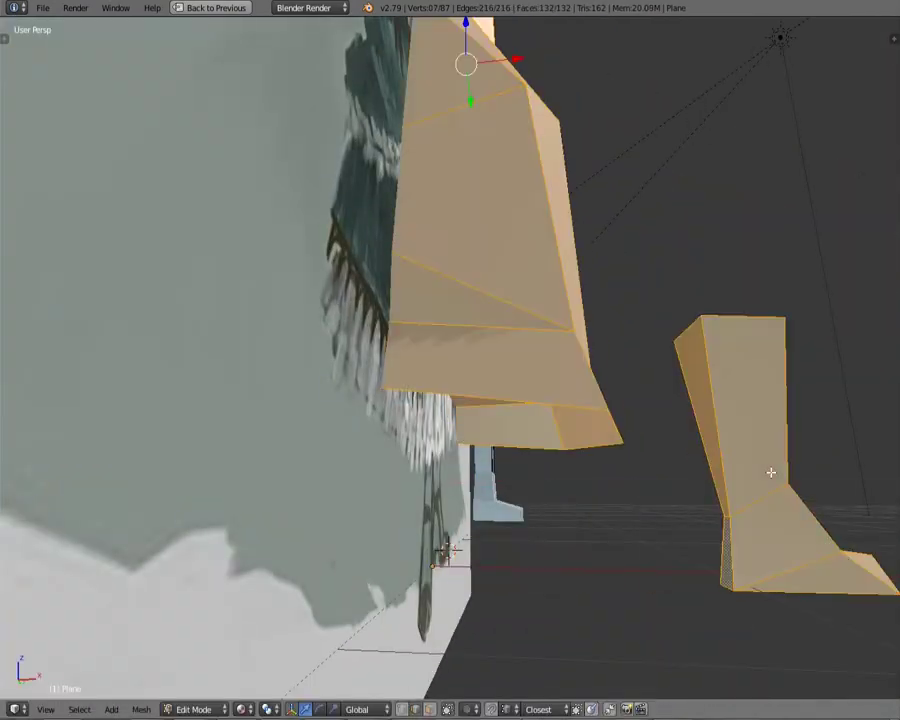
# Step: Add knife cuts to the boot and merge away an extra edge
pyautogui.press('a')
pyautogui.moveTo(771, 472)
pyautogui.mouseDown(button='middle')
pyautogui.moveTo(536, 484)
pyautogui.moveTo(416, 549)
pyautogui.moveTo(504, 483)
pyautogui.moveTo(596, 201)
pyautogui.mouseUp(button='middle')
pyautogui.press('Return')
pyautogui.press('k')
pyautogui.moveTo(418, 484)
pyautogui.mouseDown(button='middle')
pyautogui.moveTo(488, 373)
pyautogui.moveTo(504, 120)
pyautogui.moveTo(464, 568)
pyautogui.moveTo(500, 556)
pyautogui.moveTo(408, 669)
pyautogui.moveTo(221, 454)
pyautogui.moveTo(488, 557)
pyautogui.moveTo(417, 492)
pyautogui.moveTo(611, 438)
pyautogui.moveTo(442, 572)
pyautogui.moveTo(584, 568)
pyautogui.moveTo(466, 390)
pyautogui.moveTo(320, 382)
pyautogui.moveTo(140, 410)
pyautogui.moveTo(527, 540)
pyautogui.mouseUp(button='middle')
pyautogui.hotkey('alt', 'm')
# Step: Snap the cursor to centre and mirror a duplicate boot with X scale -1
pyautogui.press('a')
pyautogui.rightClick(417, 492)
pyautogui.rightClick(417, 492)
pyautogui.press('l')
pyautogui.scroll(2, 527, 540)
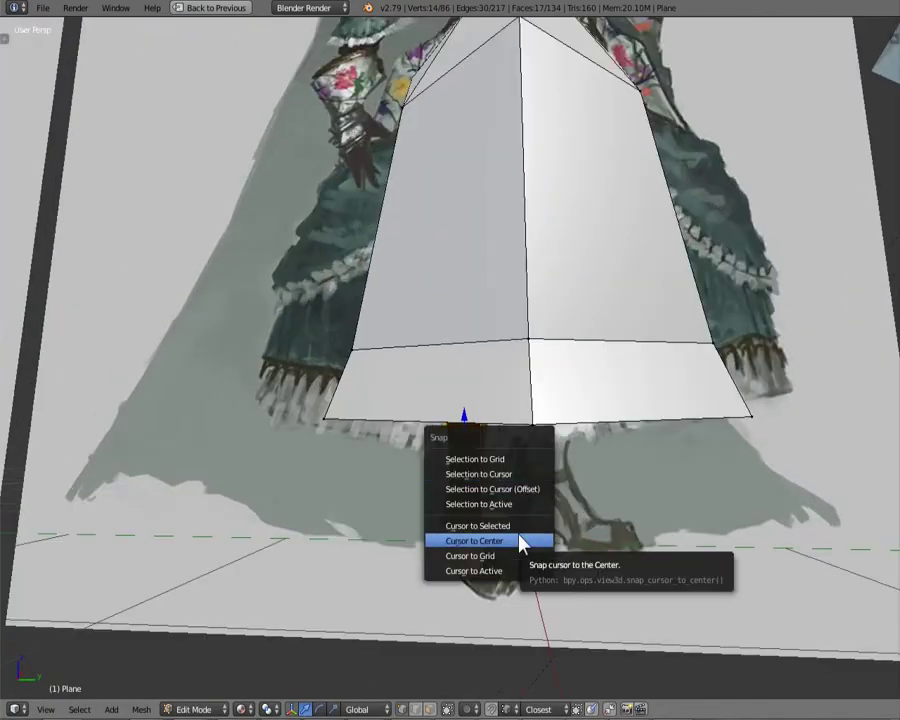
pyautogui.click(520, 541)
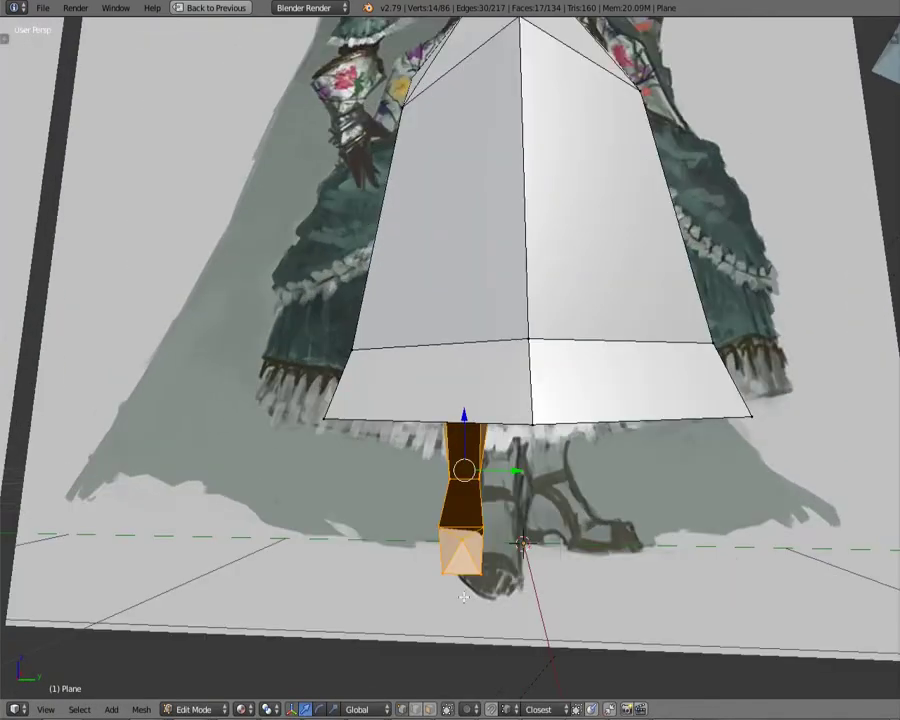
pyautogui.click(566, 556)
pyautogui.moveTo(566, 556)
pyautogui.mouseDown(button='middle')
pyautogui.moveTo(532, 552)
pyautogui.moveTo(615, 109)
pyautogui.mouseUp(button='middle')
pyautogui.press('a')
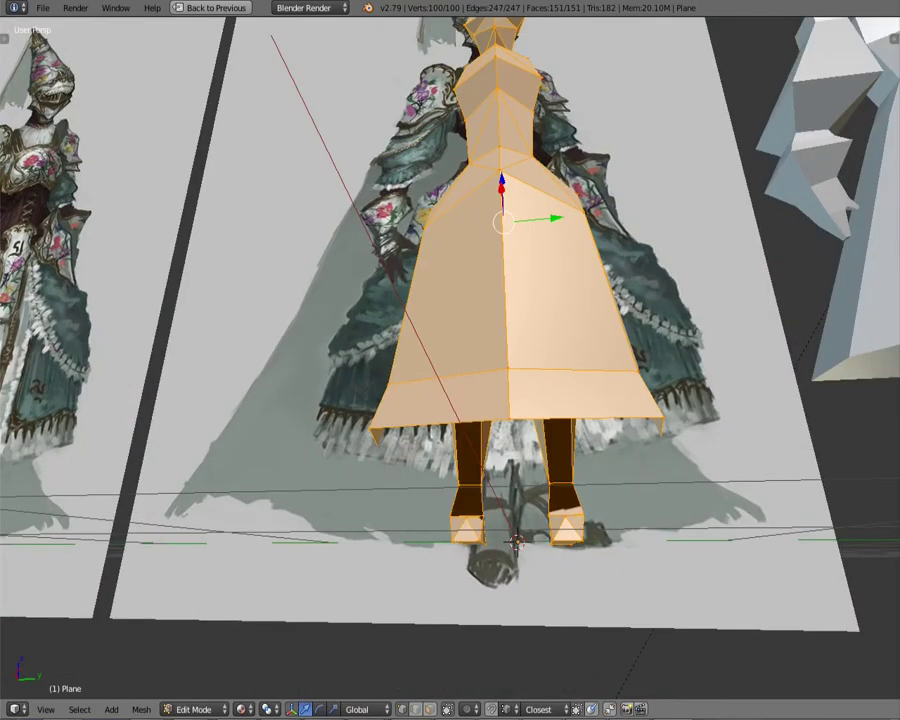
pyautogui.moveTo(529, 241); pyautogui.dragTo(544, 318, button='middle')
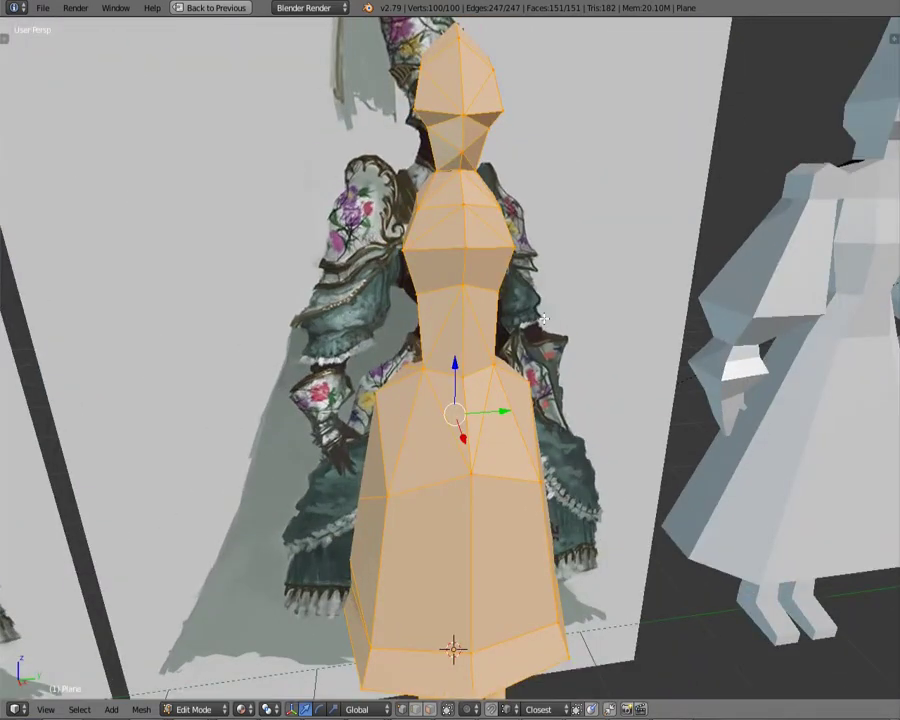
# Step: Select the dress's bottom face ring, move it, and vertex-slide an underside vertex
pyautogui.scroll(-5, 352, 537)
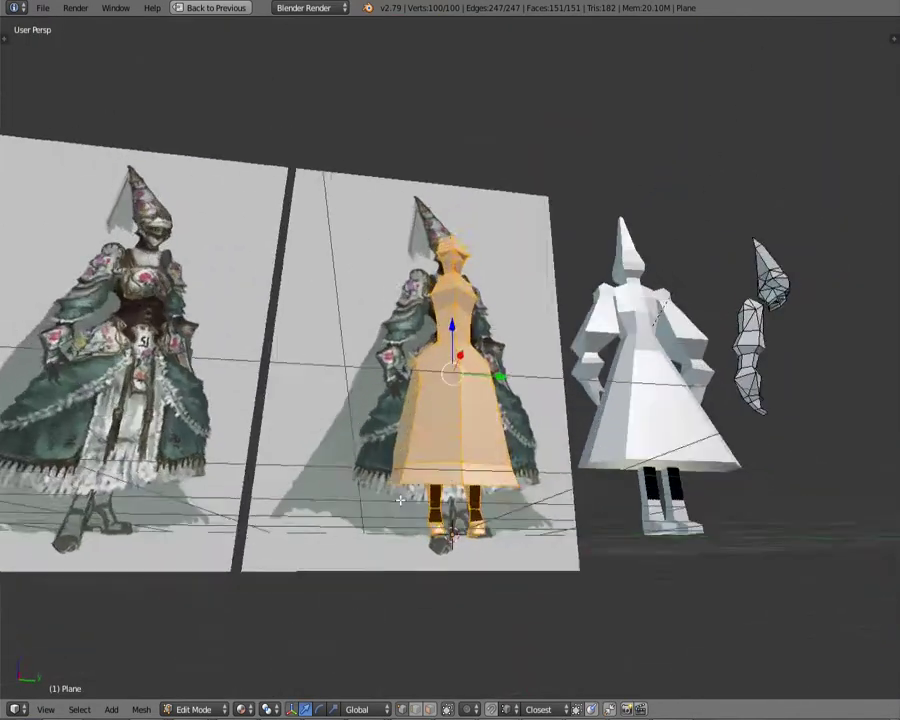
pyautogui.press('a')
pyautogui.hotkey('ctrl', 'Tab')
pyautogui.click(458, 543)
pyautogui.keyDown('alt'); pyautogui.click(486, 524); pyautogui.keyUp('alt')
pyautogui.moveTo(486, 524)
pyautogui.mouseDown(button='middle')
pyautogui.moveTo(512, 548)
pyautogui.moveTo(446, 499)
pyautogui.moveTo(458, 372)
pyautogui.mouseUp(button='middle')
pyautogui.press('g')
pyautogui.click(446, 499)
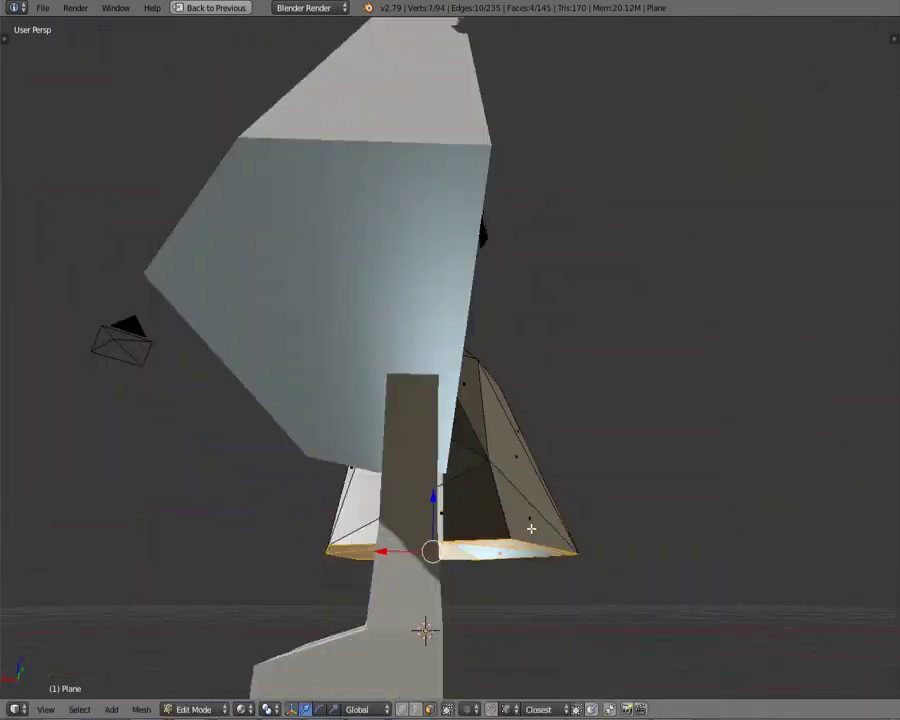
pyautogui.hotkey('shift', 'v')
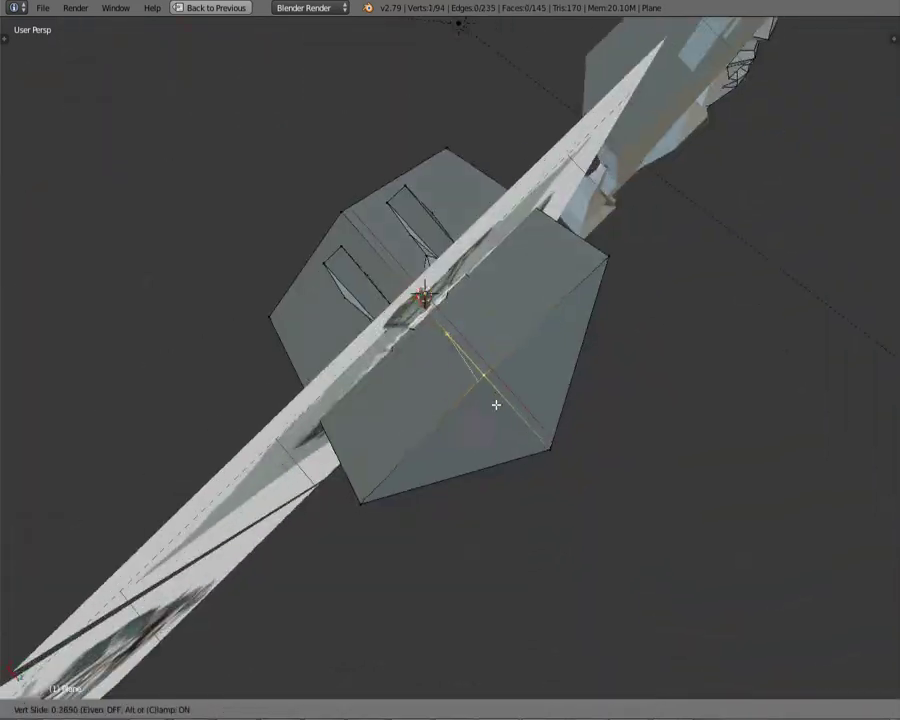
pyautogui.click(496, 402)
pyautogui.moveTo(496, 402); pyautogui.dragTo(424, 409, button='middle')
# Step: Select both legs and move them into place beneath the hem
pyautogui.press('Escape')
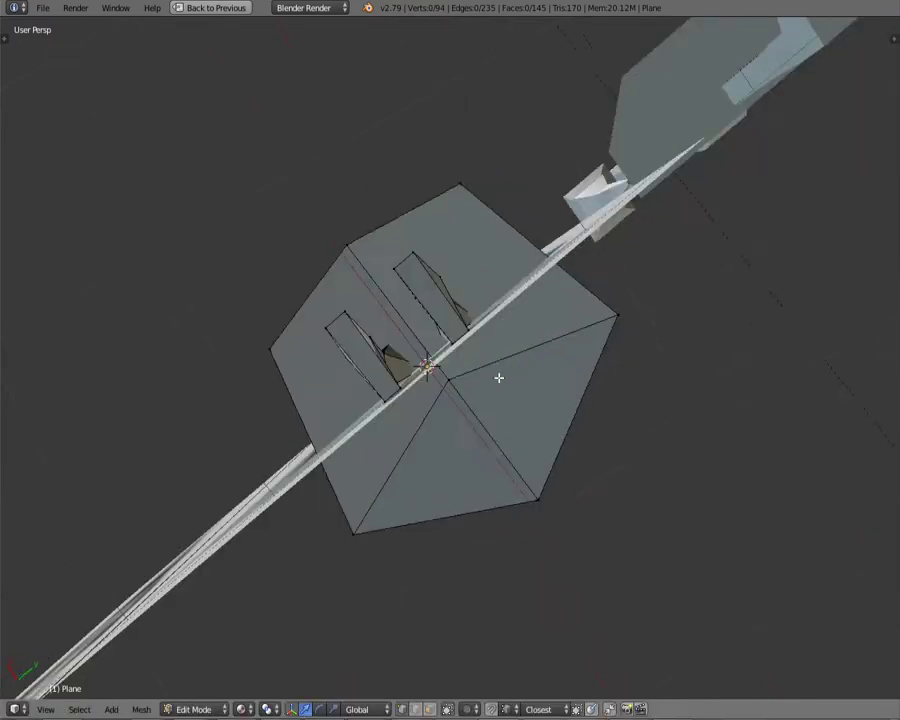
pyautogui.moveTo(498, 375); pyautogui.dragTo(423, 245, button='middle')
pyautogui.moveTo(472, 319); pyautogui.dragTo(533, 378, button='middle')
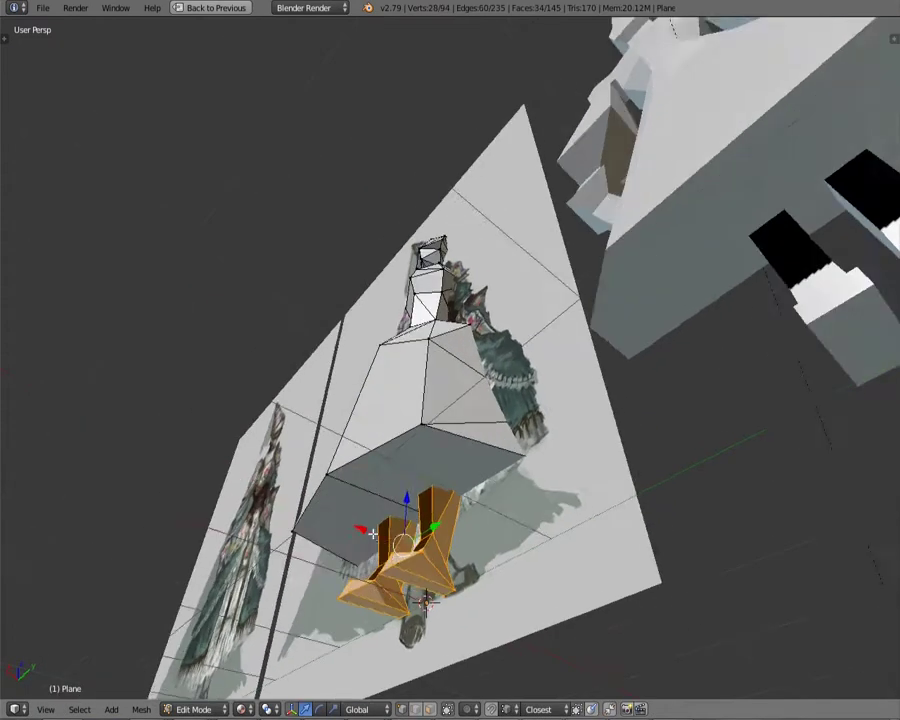
pyautogui.press('a')
pyautogui.press('Escape')
pyautogui.moveTo(472, 332)
pyautogui.mouseDown(button='middle')
pyautogui.moveTo(366, 508)
pyautogui.moveTo(428, 563)
pyautogui.mouseUp(button='middle')
pyautogui.press('g')
pyautogui.click(366, 508)
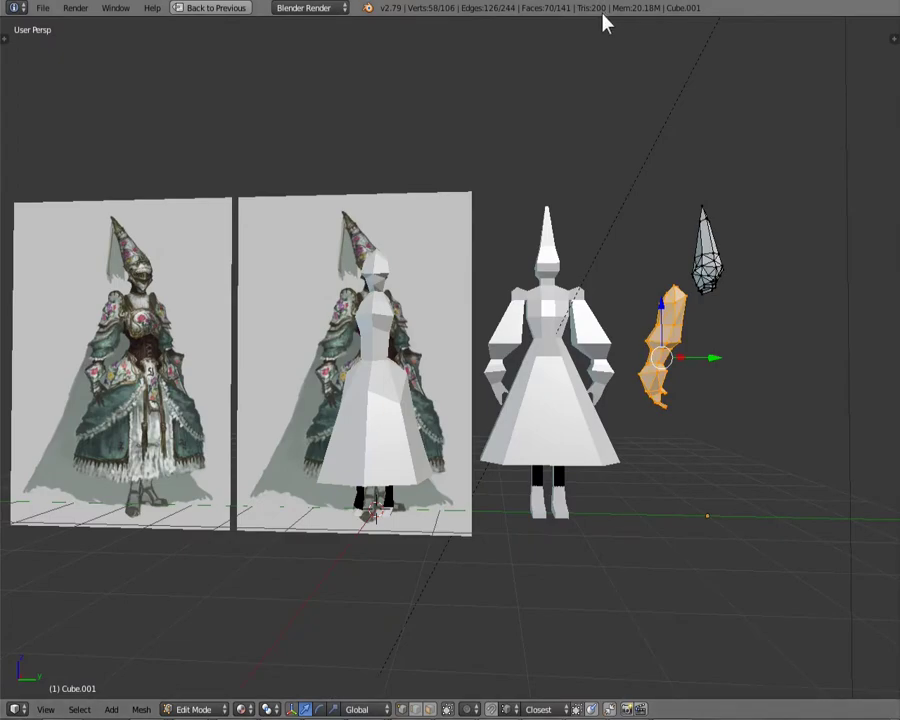
# Step: Select the dress mesh object and enter Edit Mode on it
pyautogui.click(572, 283)
pyautogui.moveTo(576, 384)
pyautogui.mouseDown(button='middle')
pyautogui.moveTo(308, 478)
pyautogui.moveTo(651, 425)
pyautogui.moveTo(681, 392)
pyautogui.moveTo(293, 404)
pyautogui.moveTo(483, 452)
pyautogui.moveTo(445, 438)
pyautogui.moveTo(448, 428)
pyautogui.moveTo(532, 456)
pyautogui.moveTo(450, 440)
pyautogui.mouseUp(button='middle')
pyautogui.rightClick(308, 478)
pyautogui.press('Tab')
pyautogui.press('Tab')
pyautogui.scroll(-5, 450, 440)
pyautogui.scroll(5, 501, 424)
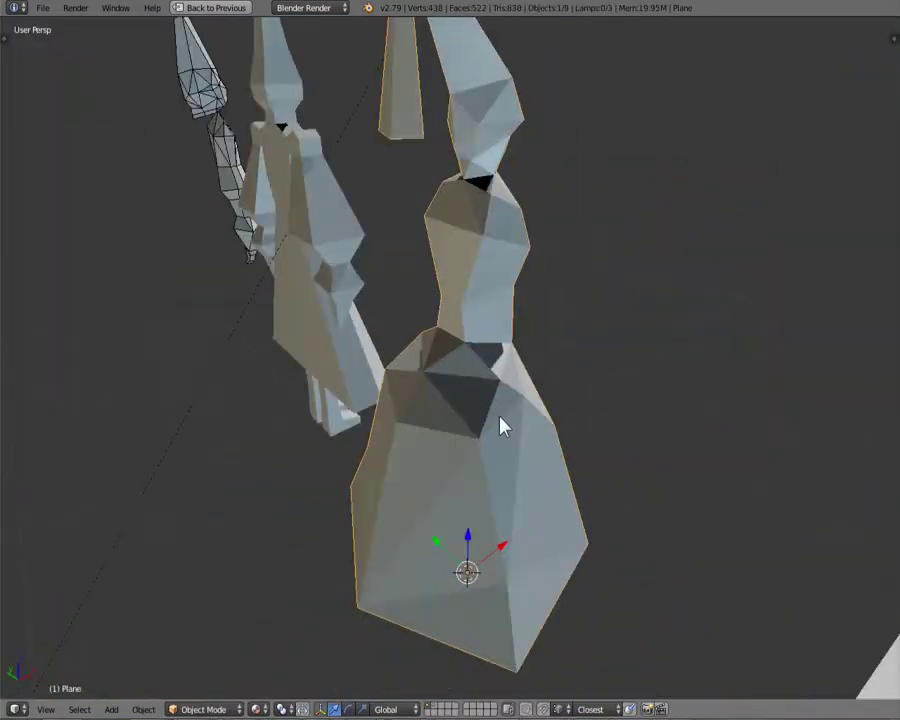
pyautogui.moveTo(501, 424)
pyautogui.mouseDown(button='middle')
pyautogui.moveTo(533, 438)
pyautogui.moveTo(482, 433)
pyautogui.mouseUp(button='middle')
pyautogui.press('Tab')
# Step: Select the whole dress mesh and remove duplicate vertices
pyautogui.click(401, 563)
pyautogui.moveTo(401, 563)
pyautogui.mouseDown(button='middle')
pyautogui.moveTo(537, 476)
pyautogui.moveTo(506, 426)
pyautogui.moveTo(438, 512)
pyautogui.moveTo(416, 345)
pyautogui.mouseUp(button='middle')
pyautogui.press('a')
pyautogui.press('w')
pyautogui.click(416, 345)
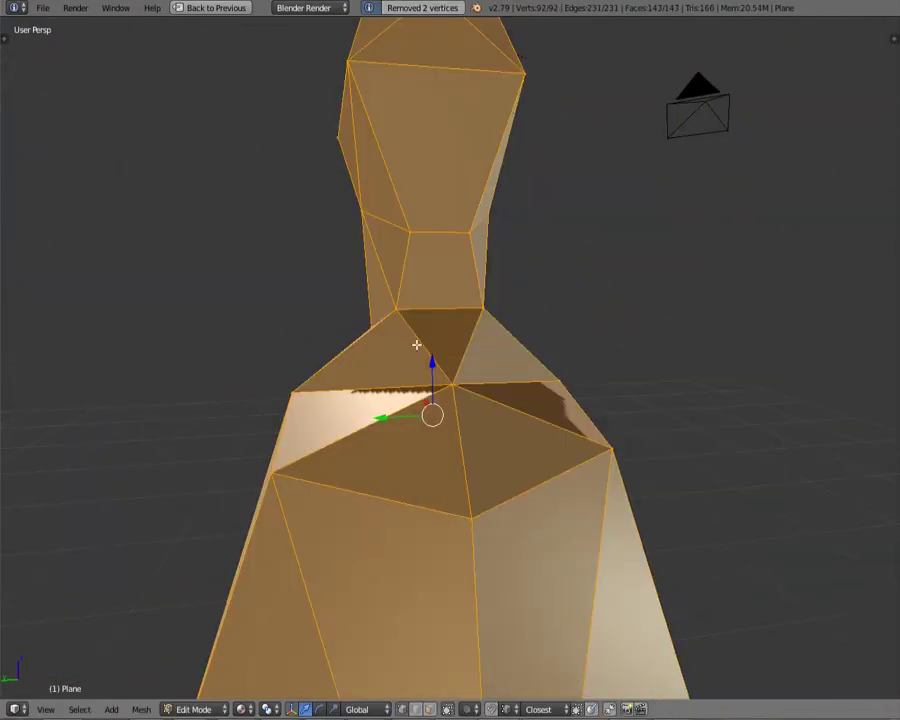
# Step: Add knife cuts across the dress hem
pyautogui.moveTo(493, 374); pyautogui.dragTo(531, 459, button='middle')
pyautogui.press('Return')
pyautogui.moveTo(418, 323)
pyautogui.mouseDown(button='middle')
pyautogui.moveTo(446, 514)
pyautogui.moveTo(497, 312)
pyautogui.mouseUp(button='middle')
pyautogui.press('k')
pyautogui.click(584, 505)
pyautogui.press('Return')
pyautogui.moveTo(584, 505); pyautogui.dragTo(419, 521, button='middle')
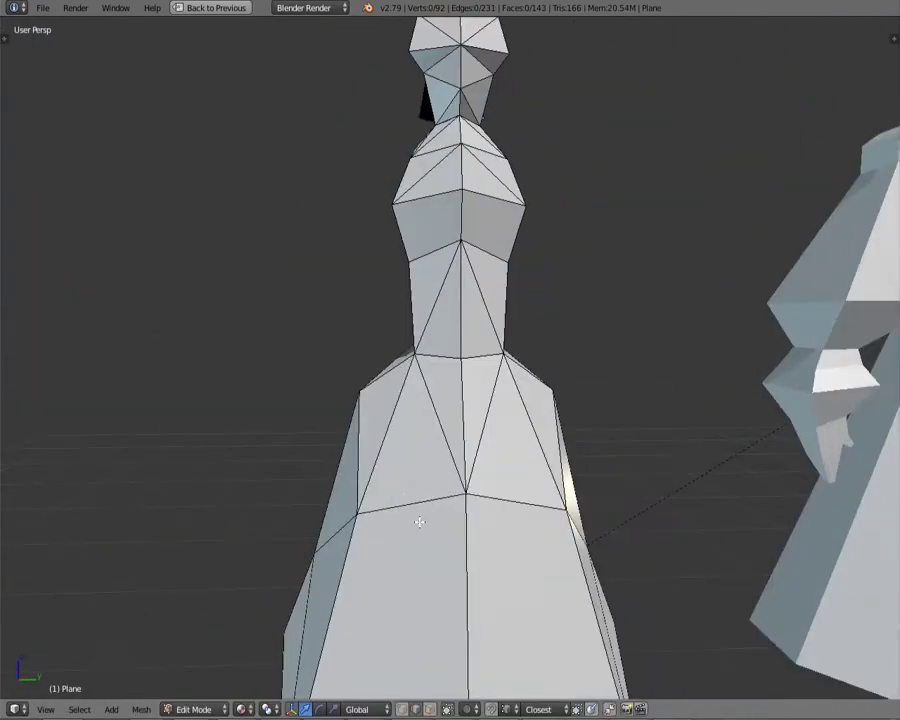
# Step: Slide edges and move individual hem vertices to reshape the dress hem
pyautogui.click(510, 393)
pyautogui.moveTo(510, 393)
pyautogui.mouseDown(button='middle')
pyautogui.moveTo(402, 450)
pyautogui.moveTo(552, 520)
pyautogui.moveTo(470, 515)
pyautogui.moveTo(535, 523)
pyautogui.mouseUp(button='middle')
pyautogui.click(489, 474)
pyautogui.moveTo(489, 474); pyautogui.dragTo(370, 479, button='middle')
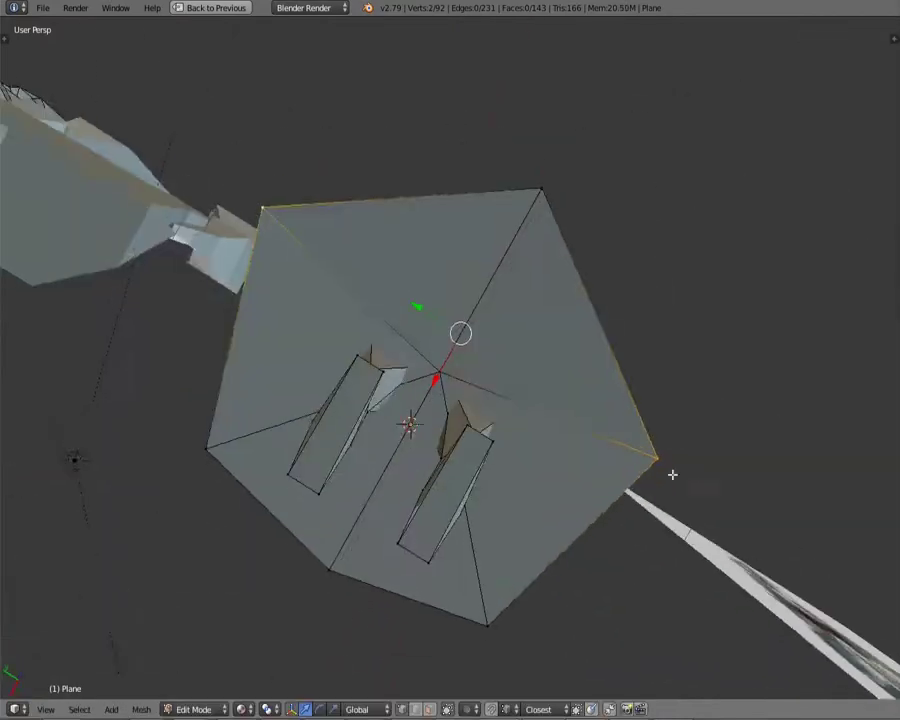
pyautogui.moveTo(672, 474)
pyautogui.mouseDown(button='middle')
pyautogui.moveTo(599, 450)
pyautogui.moveTo(570, 560)
pyautogui.moveTo(577, 590)
pyautogui.moveTo(531, 553)
pyautogui.mouseUp(button='middle')
pyautogui.press('g')
pyautogui.click(577, 590)
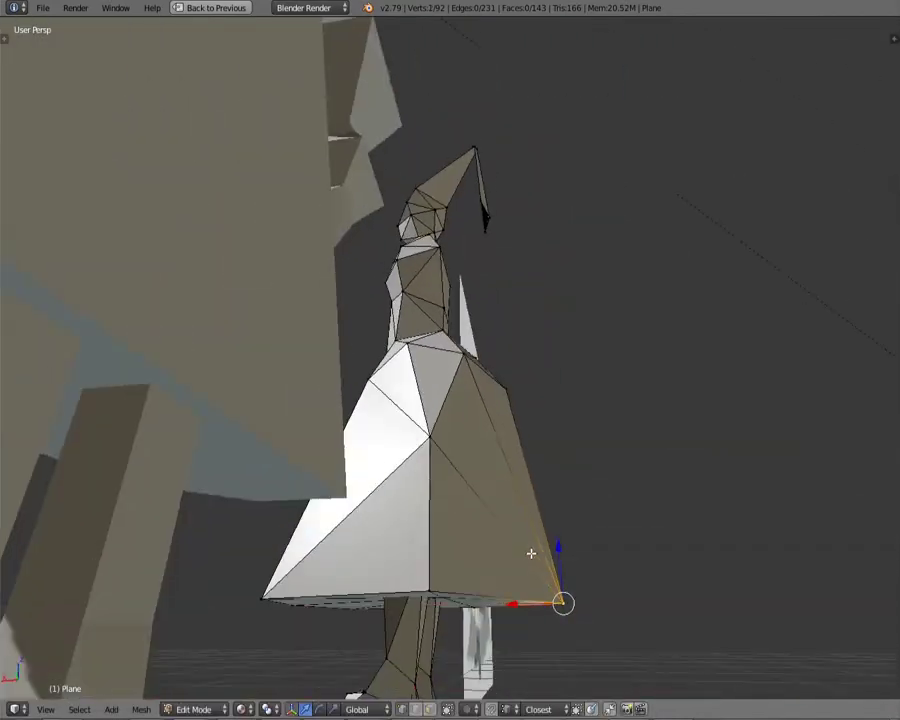
pyautogui.moveTo(566, 431)
pyautogui.mouseDown(button='middle')
pyautogui.moveTo(753, 251)
pyautogui.moveTo(608, 614)
pyautogui.moveTo(587, 507)
pyautogui.moveTo(521, 462)
pyautogui.moveTo(600, 420)
pyautogui.mouseUp(button='middle')
pyautogui.rightClick(627, 426)
pyautogui.press('g')
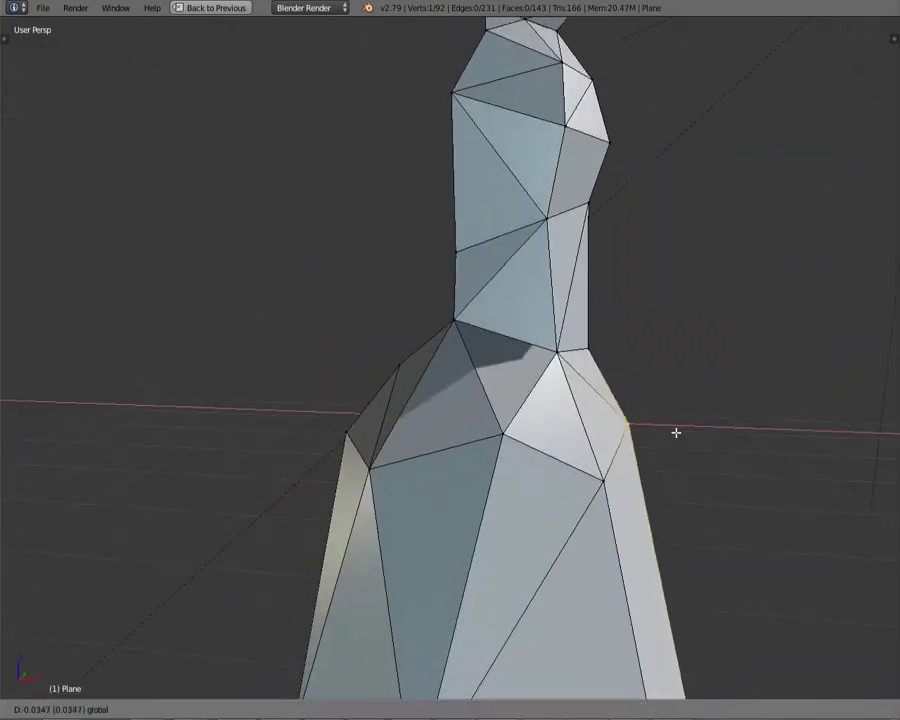
pyautogui.click(677, 432)
pyautogui.moveTo(677, 432); pyautogui.dragTo(626, 380, button='middle')
# Step: Select all and return to Object Mode, framing the figure beside the reference
pyautogui.press('a')
pyautogui.moveTo(649, 238)
pyautogui.mouseDown(button='middle')
pyautogui.moveTo(613, 355)
pyautogui.moveTo(455, 408)
pyautogui.moveTo(589, 356)
pyautogui.moveTo(884, 338)
pyautogui.mouseUp(button='middle')
pyautogui.press('a')
pyautogui.scroll(-3, 800, 340)
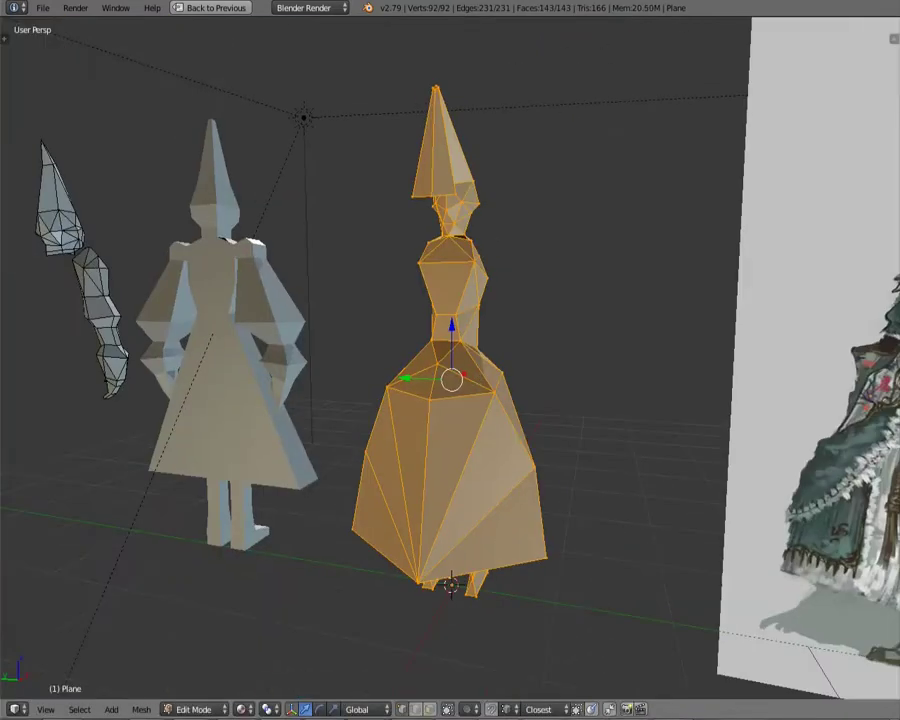
pyautogui.moveTo(548, 396)
pyautogui.mouseDown(button='middle')
pyautogui.moveTo(434, 362)
pyautogui.moveTo(556, 454)
pyautogui.moveTo(679, 388)
pyautogui.moveTo(548, 482)
pyautogui.moveTo(403, 395)
pyautogui.moveTo(557, 458)
pyautogui.mouseUp(button='middle')
pyautogui.press('Tab')
pyautogui.press('Tab')
pyautogui.click(620, 440)
pyautogui.press('t')
pyautogui.press('Tab')
pyautogui.click(542, 426)
pyautogui.scroll(3, 629, 402)
# Step: Hide the Tool Shelf, deselect, and zoom in on the reference's sleeve and lower arm
pyautogui.scroll(-4, 599, 410)
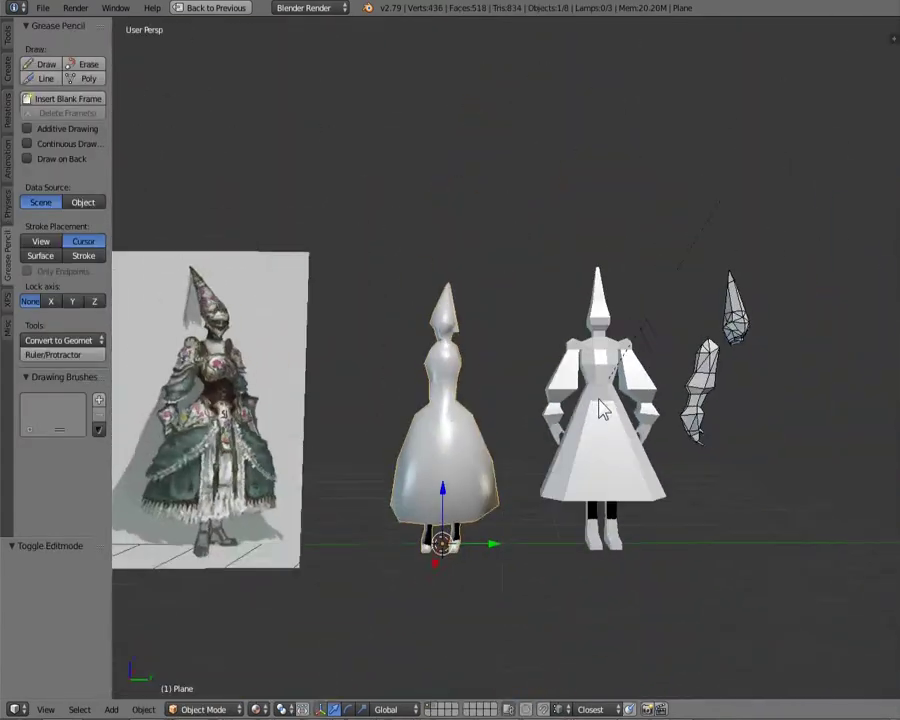
pyautogui.press('t')
pyautogui.press('a')
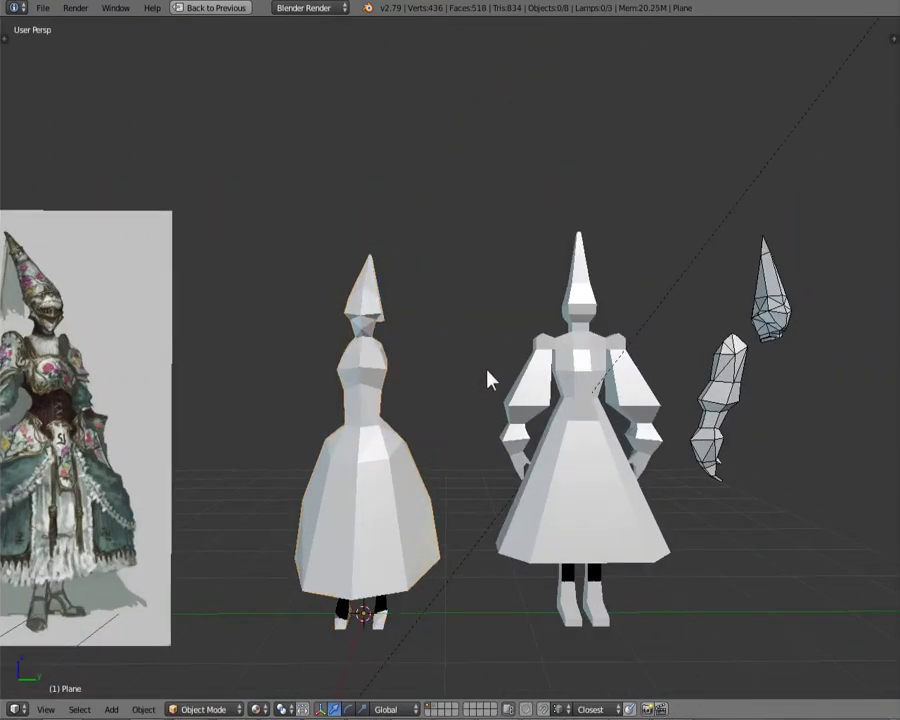
pyautogui.moveTo(488, 375)
pyautogui.mouseDown(button='middle')
pyautogui.moveTo(684, 580)
pyautogui.moveTo(790, 555)
pyautogui.moveTo(727, 530)
pyautogui.moveTo(600, 510)
pyautogui.mouseUp(button='middle')
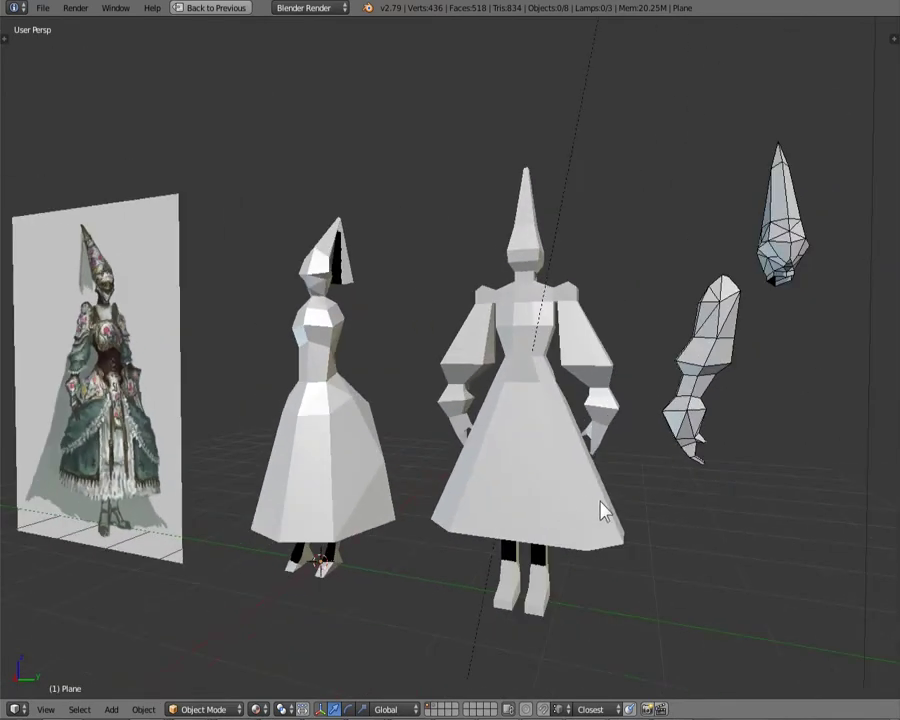
pyautogui.hotkey('ctrl', 'v')
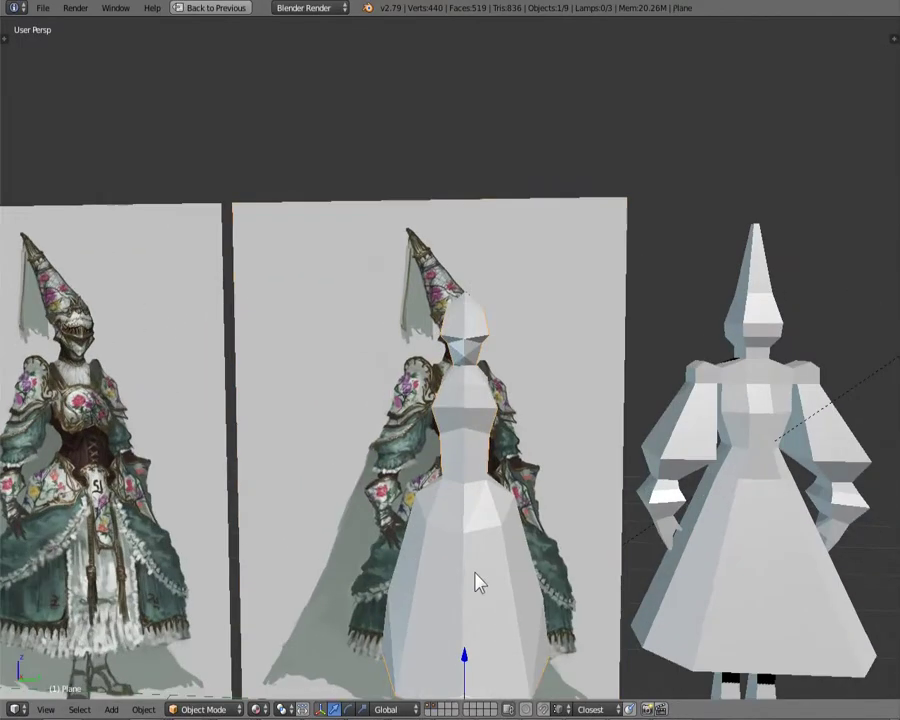
pyautogui.scroll(5, 490, 519)
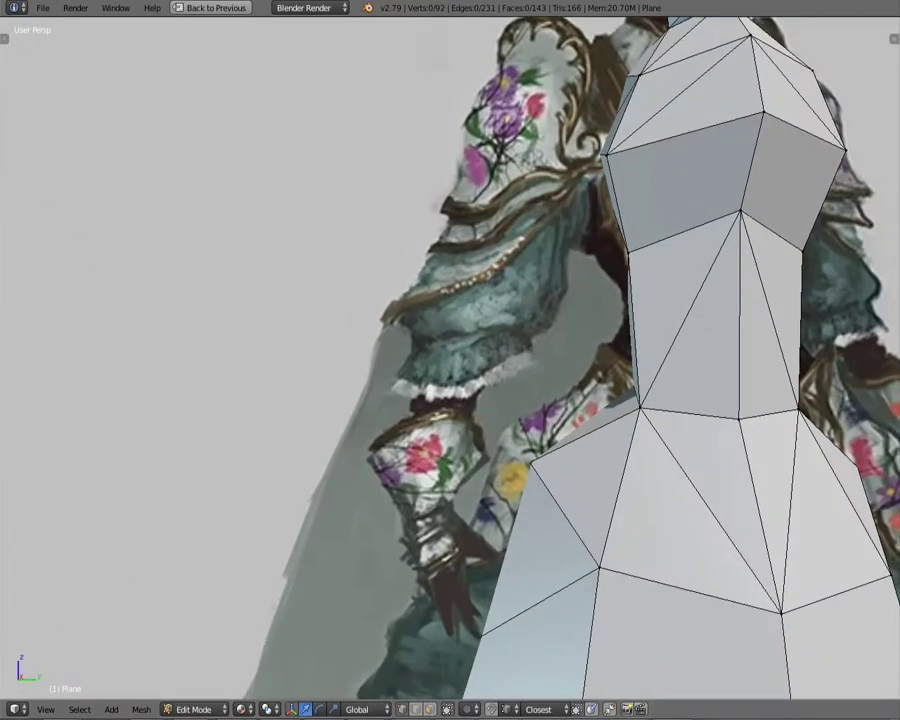
# Step: Add a new vertex beside the dress and shift it along the X axis
pyautogui.moveTo(400, 370); pyautogui.dragTo(356, 366, button='middle')
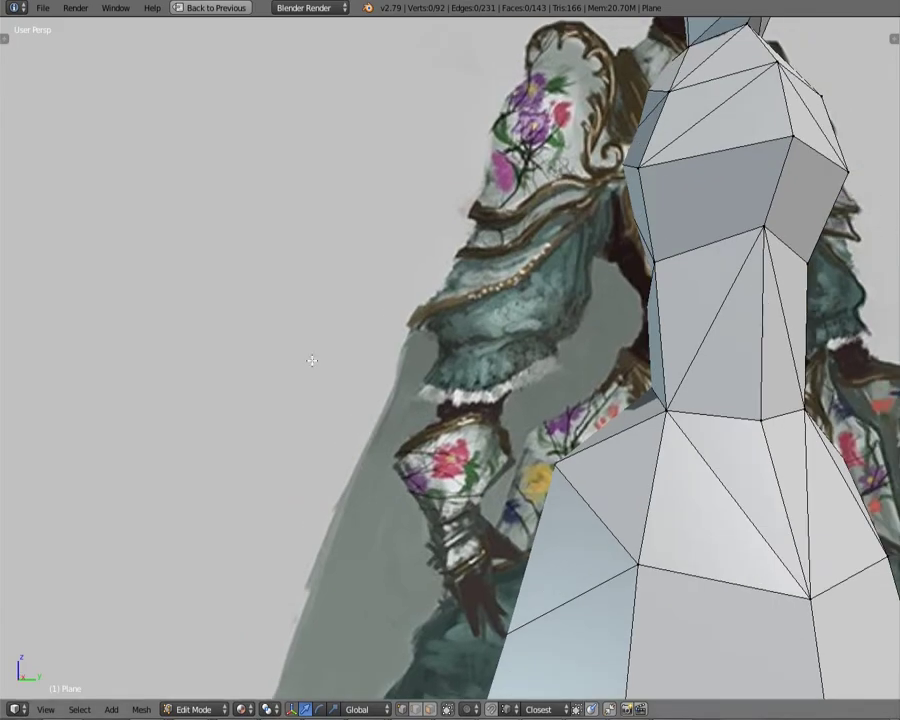
pyautogui.rightClick(574, 171)
pyautogui.press('e')
pyautogui.scroll(-3, 590, 442)
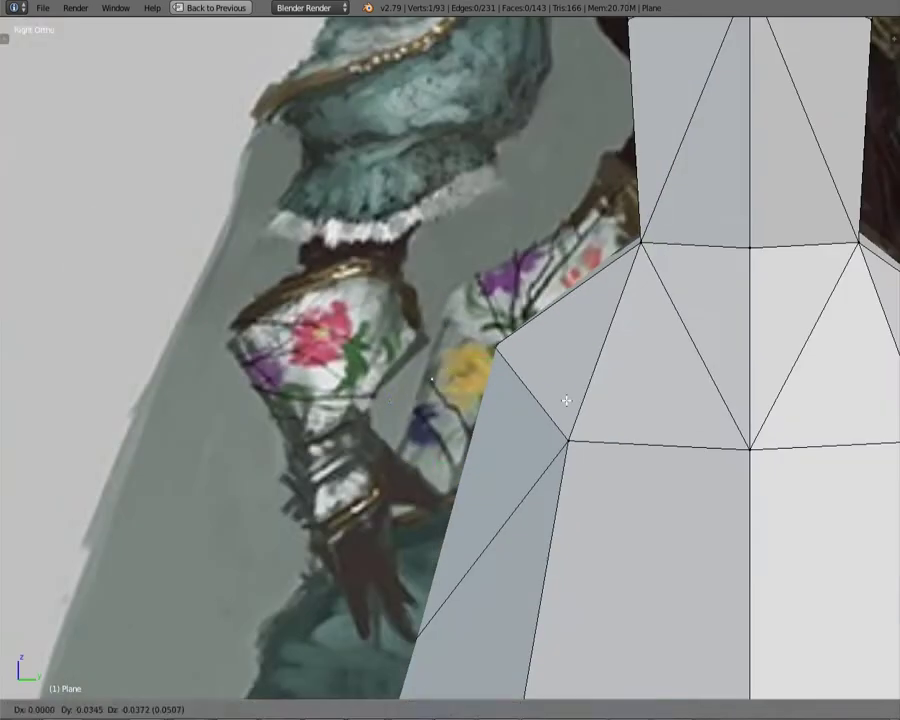
pyautogui.moveTo(564, 396)
pyautogui.mouseDown(button='middle')
pyautogui.moveTo(480, 476)
pyautogui.moveTo(504, 516)
pyautogui.moveTo(465, 508)
pyautogui.mouseUp(button='middle')
pyautogui.press('g')
pyautogui.press('x')
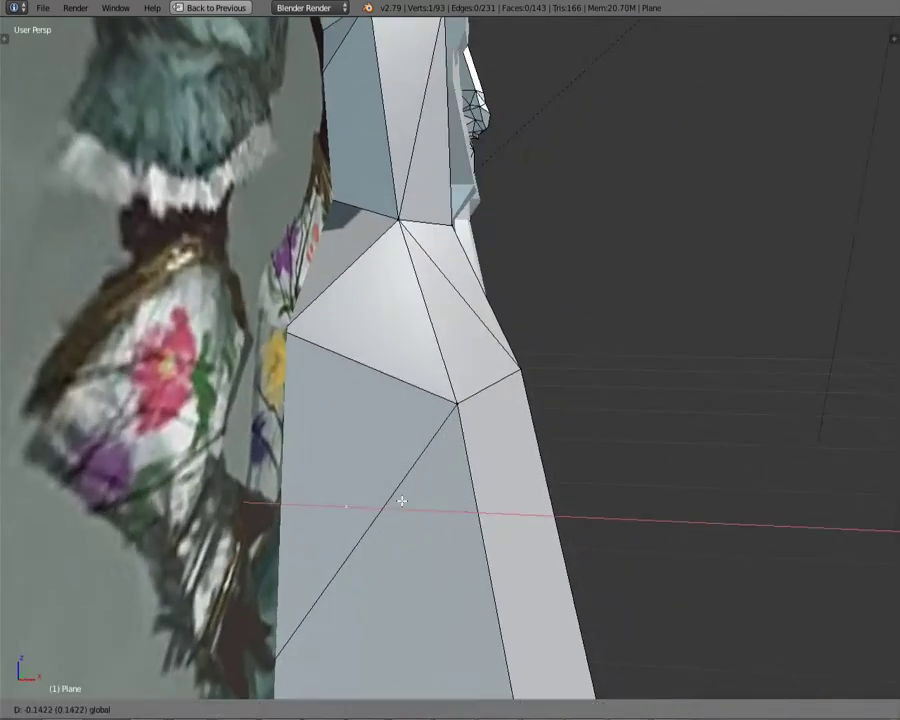
pyautogui.press('Escape')
pyautogui.press('KP_Decimal')
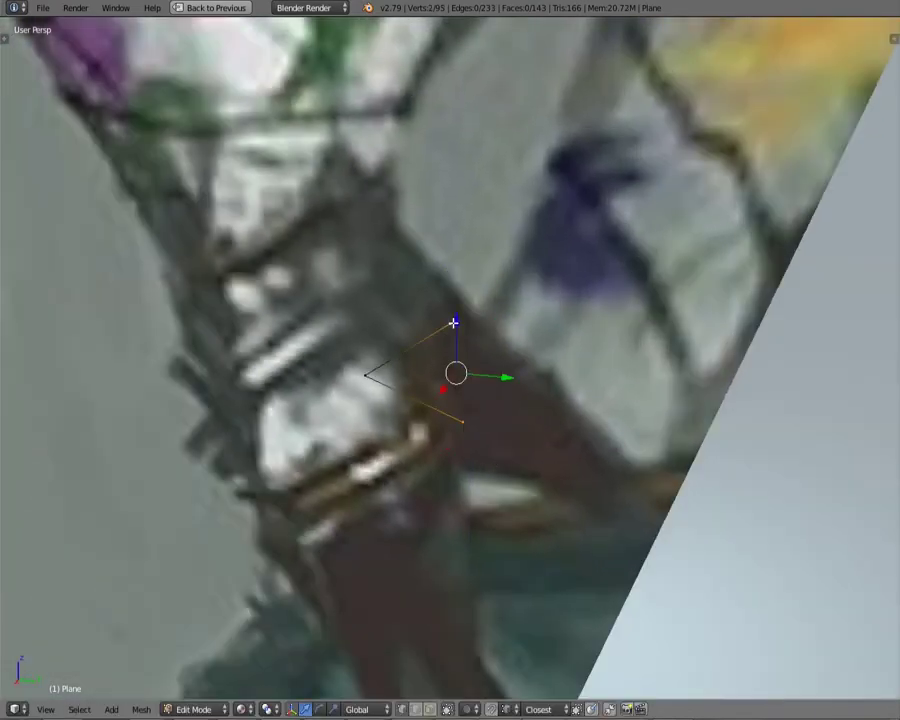
# Step: Move the new vertex vertically to line it up with the reference's lower arm
pyautogui.moveTo(340, 392)
pyautogui.mouseDown(button='middle')
pyautogui.moveTo(486, 398)
pyautogui.moveTo(402, 398)
pyautogui.moveTo(393, 374)
pyautogui.moveTo(438, 386)
pyautogui.mouseUp(button='middle')
pyautogui.press('g')
pyautogui.press('z')
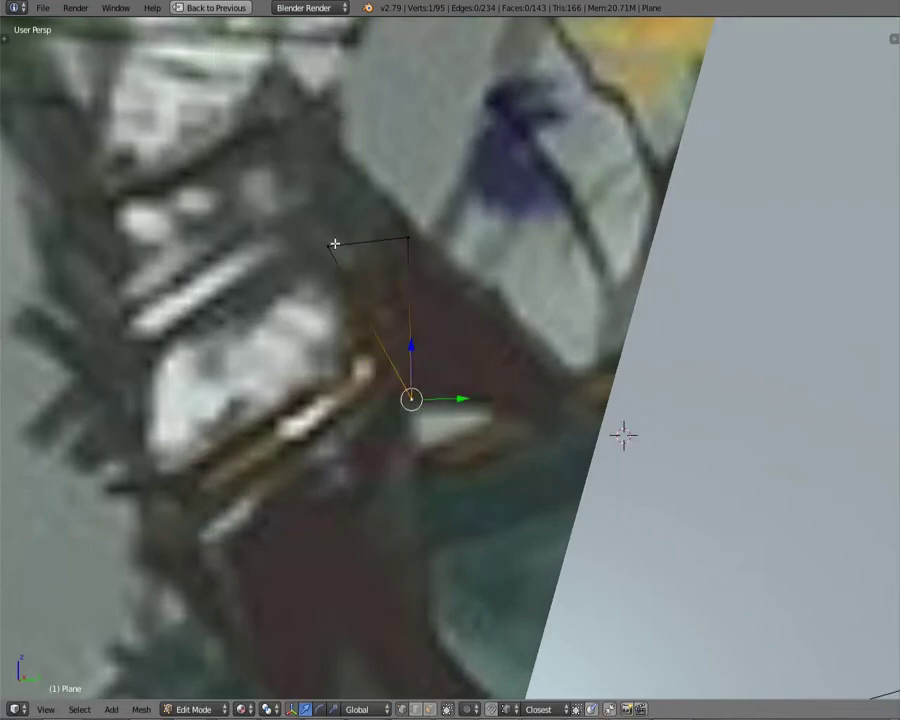
pyautogui.moveTo(623, 434)
pyautogui.mouseDown(button='middle')
pyautogui.moveTo(548, 266)
pyautogui.moveTo(636, 436)
pyautogui.moveTo(612, 500)
pyautogui.moveTo(623, 510)
pyautogui.mouseUp(button='middle')
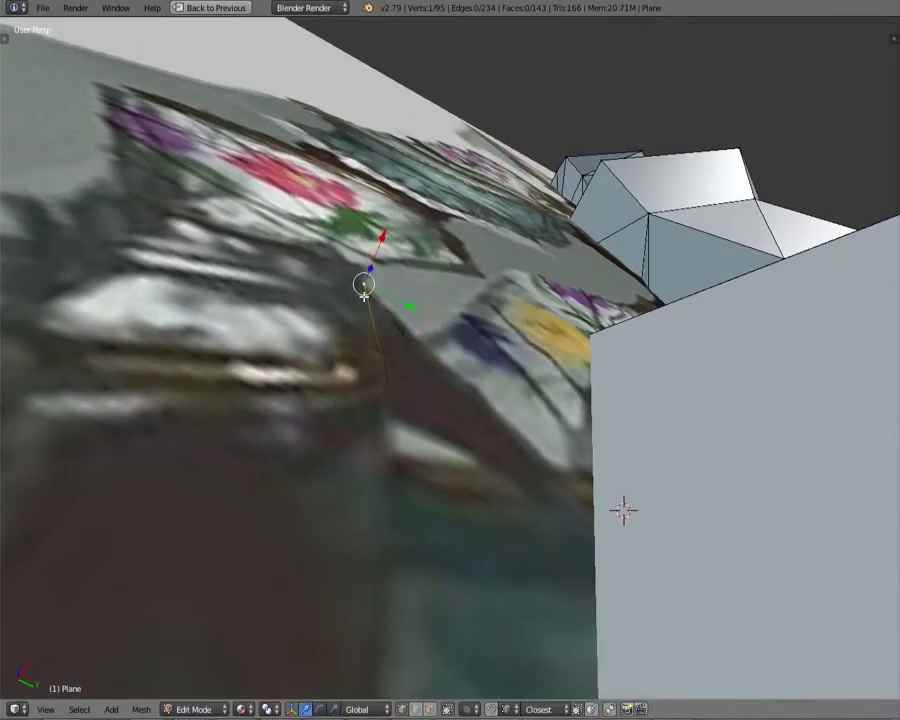
pyautogui.scroll(4, 364, 296)
# Step: Select the small triangle's three vertices and nudge one along the Y axis
pyautogui.press('g')
pyautogui.press('y')
pyautogui.hotkey('ctrl', 'Tab')
pyautogui.click(432, 396)
pyautogui.moveTo(432, 396); pyautogui.dragTo(457, 416, button='middle')
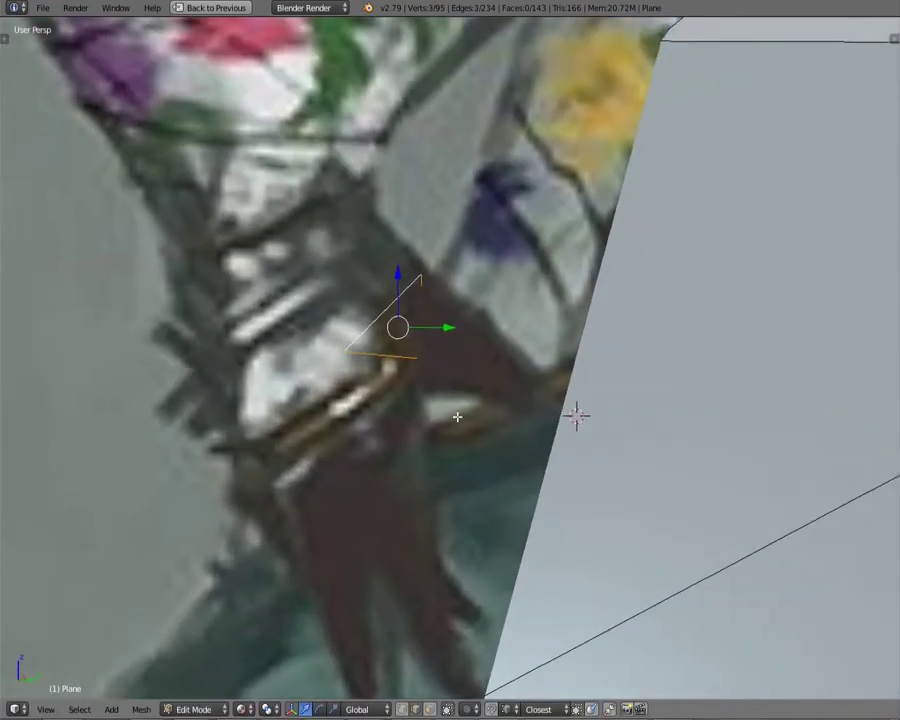
pyautogui.rightClick(577, 415)
pyautogui.moveTo(577, 415)
pyautogui.mouseDown(button='middle')
pyautogui.moveTo(588, 416)
pyautogui.moveTo(474, 403)
pyautogui.moveTo(437, 358)
pyautogui.mouseUp(button='middle')
pyautogui.press('g')
pyautogui.press('y')
pyautogui.rightClick(584, 416)
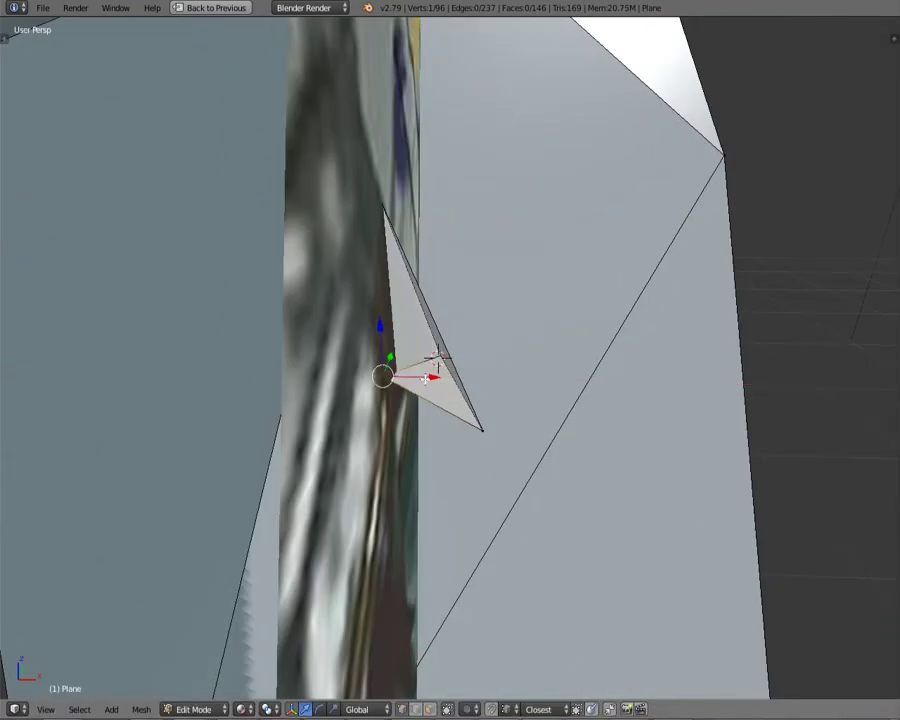
pyautogui.moveTo(509, 213); pyautogui.dragTo(413, 410, button='middle')
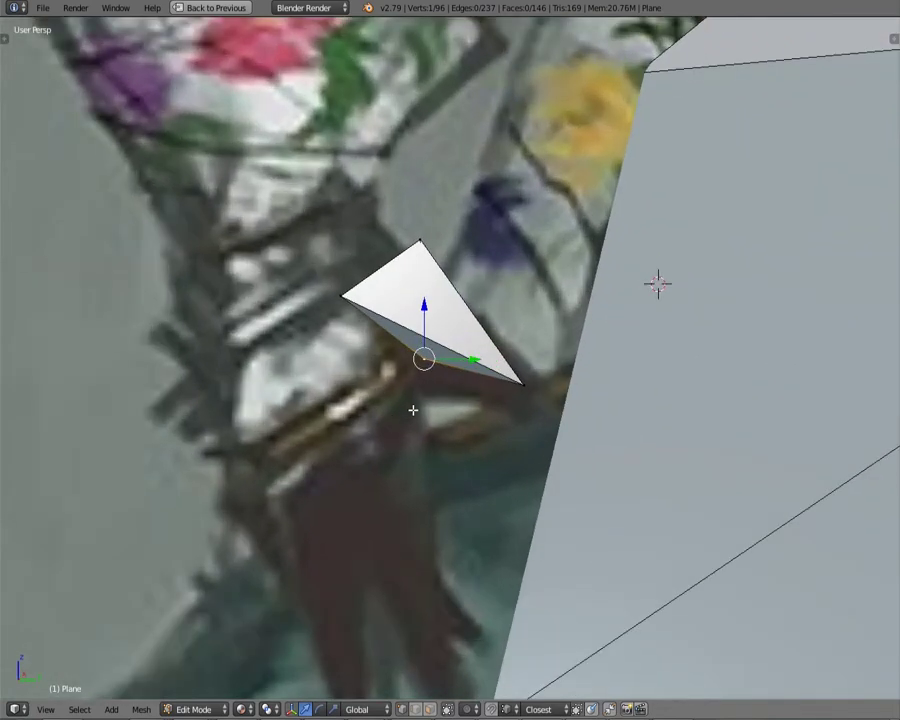
pyautogui.moveTo(413, 410)
pyautogui.mouseDown(button='middle')
pyautogui.moveTo(404, 362)
pyautogui.moveTo(279, 410)
pyautogui.moveTo(382, 321)
pyautogui.moveTo(523, 297)
pyautogui.moveTo(514, 424)
pyautogui.mouseUp(button='middle')
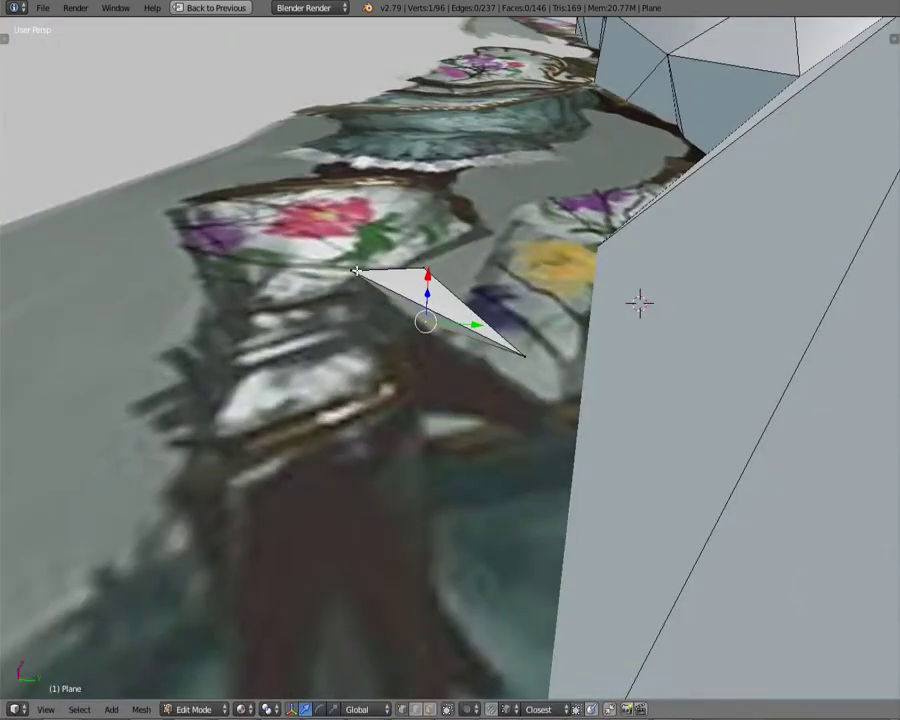
# Step: Extrude vertices and an edge from the triangle to form the box side
pyautogui.press('e')
pyautogui.click(475, 368)
pyautogui.moveTo(475, 368)
pyautogui.mouseDown(button='middle')
pyautogui.moveTo(530, 458)
pyautogui.moveTo(518, 577)
pyautogui.mouseUp(button='middle')
pyautogui.press('e')
pyautogui.moveTo(551, 440)
pyautogui.mouseDown(button='middle')
pyautogui.moveTo(560, 470)
pyautogui.moveTo(715, 403)
pyautogui.moveTo(350, 456)
pyautogui.moveTo(470, 467)
pyautogui.moveTo(689, 450)
pyautogui.moveTo(597, 539)
pyautogui.mouseUp(button='middle')
pyautogui.click(582, 300)
pyautogui.rightClick(564, 549)
pyautogui.click(589, 481)
# Step: Fill a face between the selected box vertices
pyautogui.press('g')
pyautogui.moveTo(545, 496)
pyautogui.mouseDown(button='middle')
pyautogui.moveTo(472, 431)
pyautogui.moveTo(665, 369)
pyautogui.mouseUp(button='middle')
pyautogui.press('Tab')
pyautogui.moveTo(420, 693); pyautogui.dragTo(556, 437, button='middle')
pyautogui.press('a')
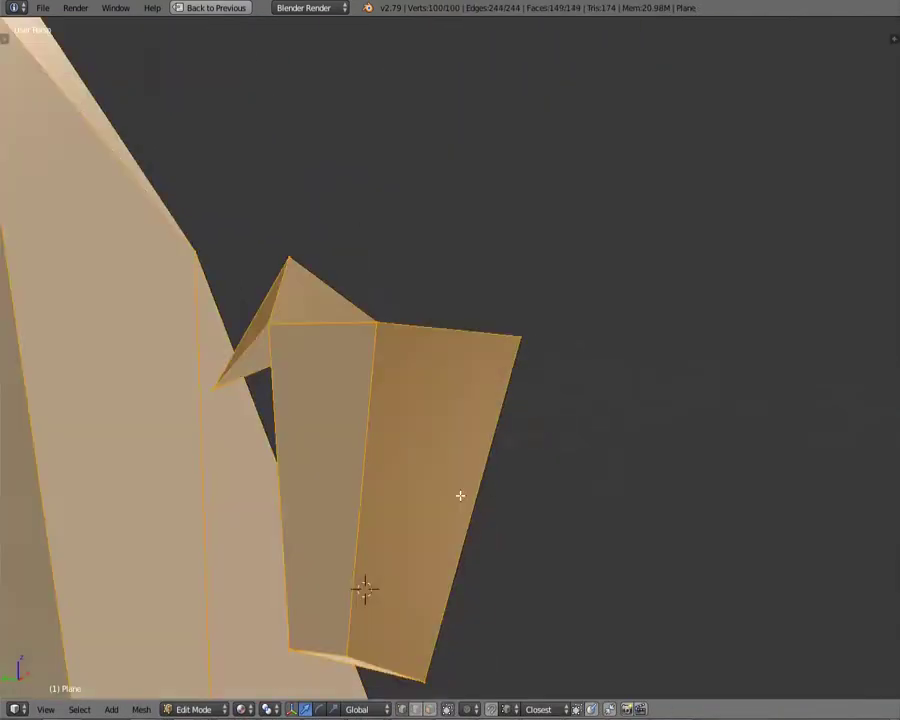
pyautogui.press('a')
pyautogui.moveTo(504, 462)
pyautogui.mouseDown(button='middle')
pyautogui.moveTo(438, 315)
pyautogui.moveTo(442, 410)
pyautogui.moveTo(388, 342)
pyautogui.moveTo(697, 220)
pyautogui.moveTo(652, 238)
pyautogui.moveTo(503, 512)
pyautogui.mouseUp(button='middle')
pyautogui.press('f')
# Step: Adjust the box's bottom vertex, then select the triangle tip and box corner
pyautogui.rightClick(503, 515)
pyautogui.press('g')
pyautogui.moveTo(518, 568)
pyautogui.mouseDown(button='middle')
pyautogui.moveTo(556, 366)
pyautogui.moveTo(524, 400)
pyautogui.moveTo(488, 474)
pyautogui.mouseUp(button='middle')
pyautogui.press('Escape')
pyautogui.rightClick(530, 466)
pyautogui.moveTo(523, 436)
pyautogui.mouseDown(button='middle')
pyautogui.moveTo(470, 468)
pyautogui.moveTo(526, 594)
pyautogui.moveTo(576, 427)
pyautogui.mouseUp(button='middle')
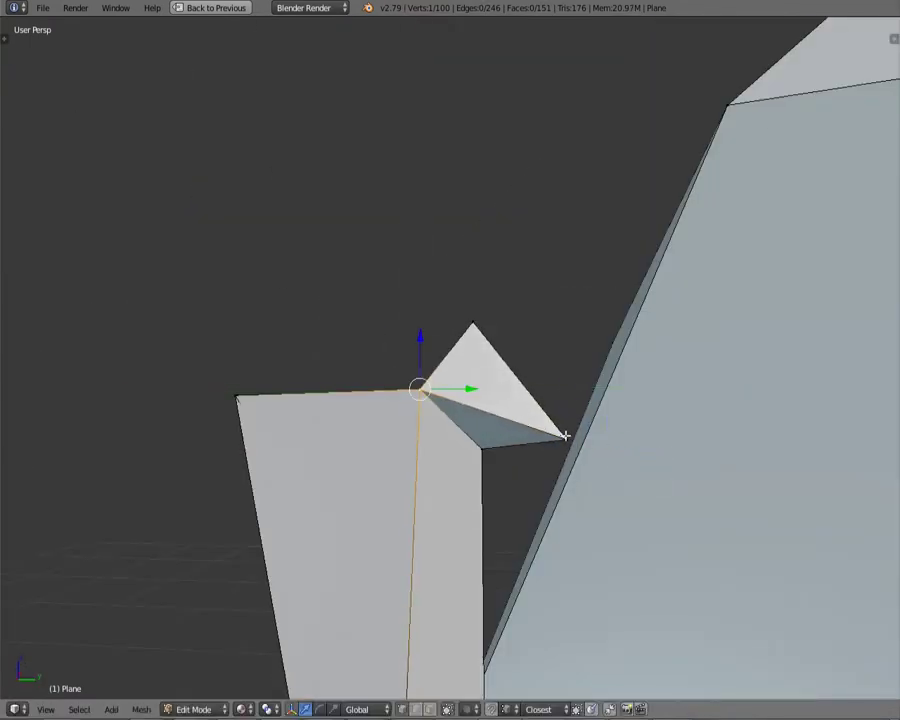
pyautogui.rightClick(422, 392)
pyautogui.moveTo(422, 392)
pyautogui.mouseDown(button='middle')
pyautogui.moveTo(444, 556)
pyautogui.moveTo(516, 536)
pyautogui.moveTo(430, 514)
pyautogui.moveTo(613, 453)
pyautogui.moveTo(438, 484)
pyautogui.mouseUp(button='middle')
pyautogui.hotkey('ctrl', 'Tab')
pyautogui.press('Tab')
pyautogui.press('Tab')
# Step: Confirm the vertex move and frame the box from the right side near the reference forearm
pyautogui.scroll(3, 535, 492)
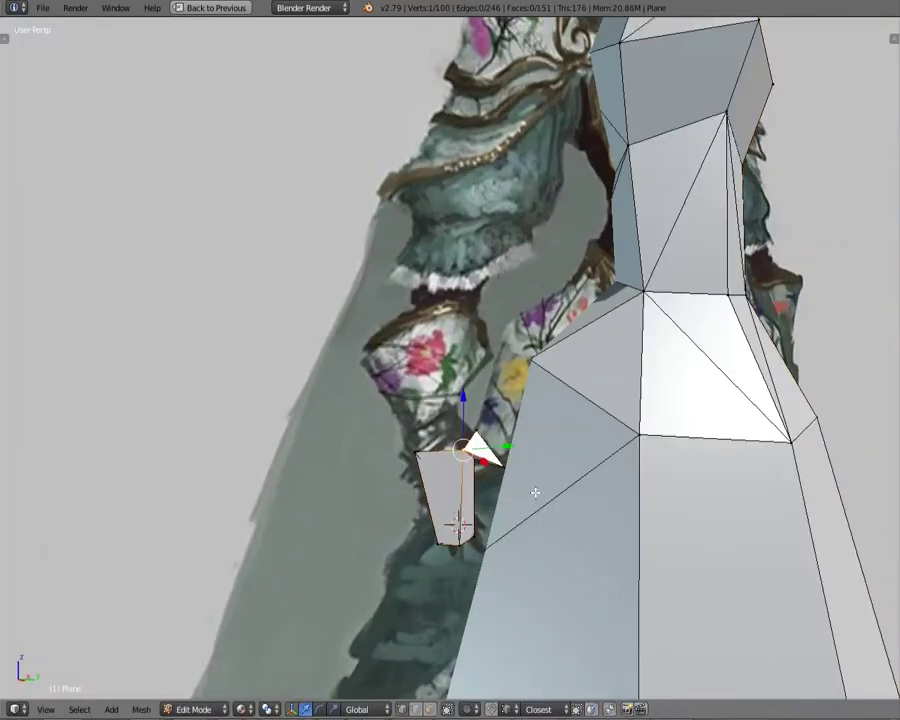
pyautogui.scroll(2, 512, 484)
pyautogui.scroll(4, 555, 483)
pyautogui.scroll(2, 580, 492)
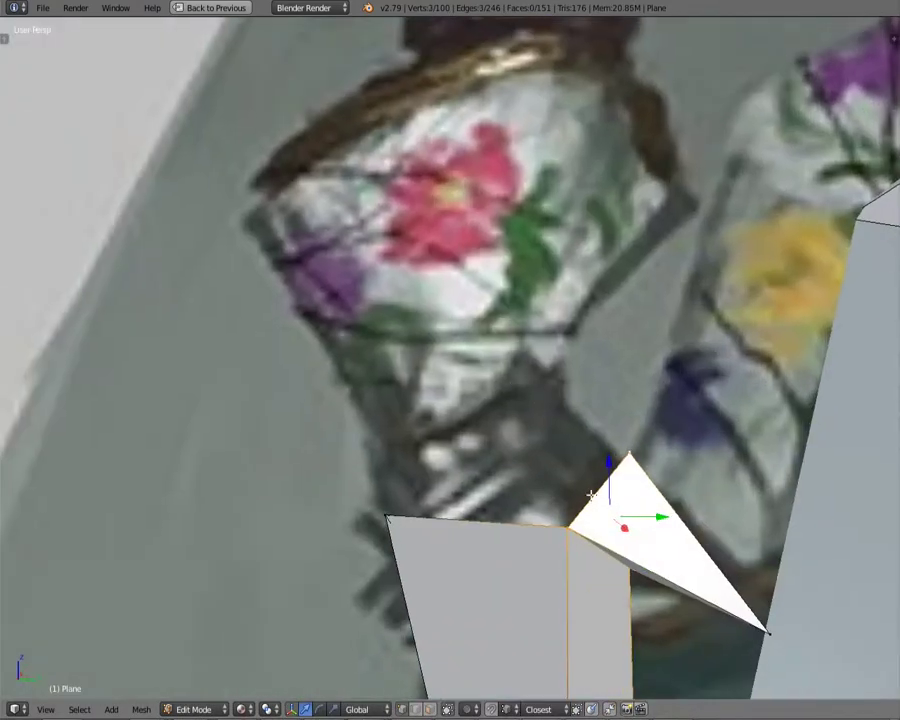
pyautogui.scroll(-5, 612, 585)
pyautogui.moveTo(612, 585); pyautogui.dragTo(434, 542, button='middle')
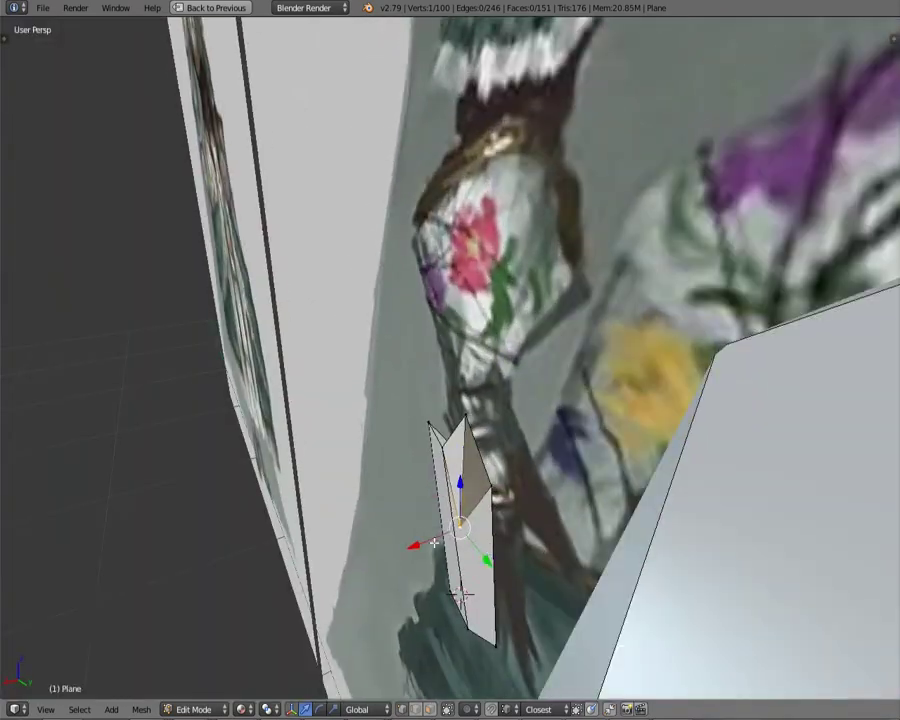
pyautogui.scroll(-2, 463, 595)
pyautogui.moveTo(463, 595)
pyautogui.mouseDown(button='middle')
pyautogui.moveTo(496, 636)
pyautogui.moveTo(504, 604)
pyautogui.moveTo(503, 617)
pyautogui.moveTo(561, 523)
pyautogui.moveTo(502, 427)
pyautogui.moveTo(524, 522)
pyautogui.mouseUp(button='middle')
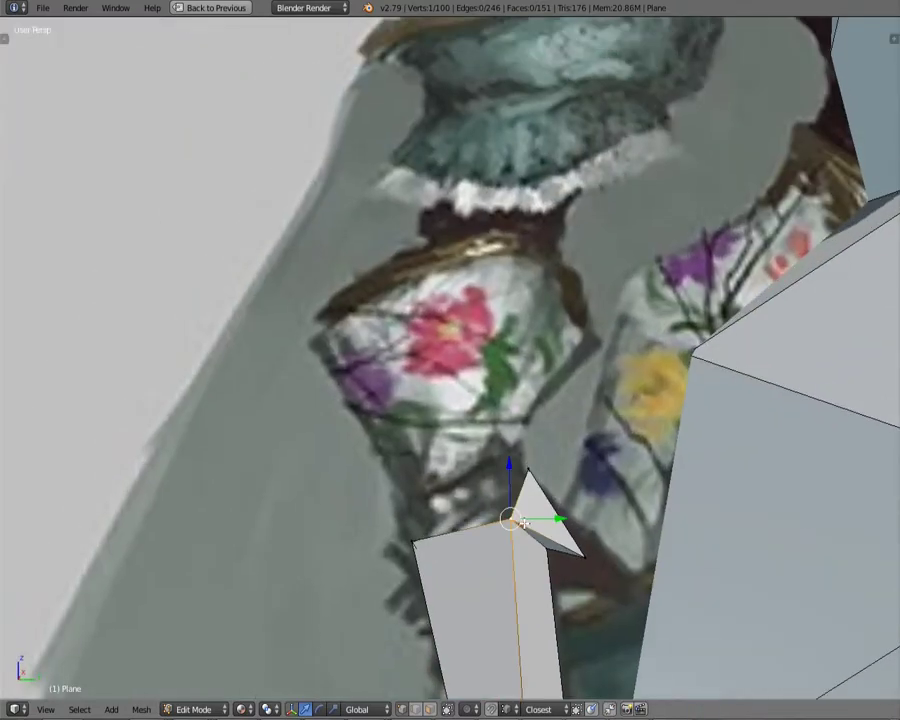
pyautogui.click(519, 242)
pyautogui.press('KP_3')
pyautogui.scroll(2, 536, 393)
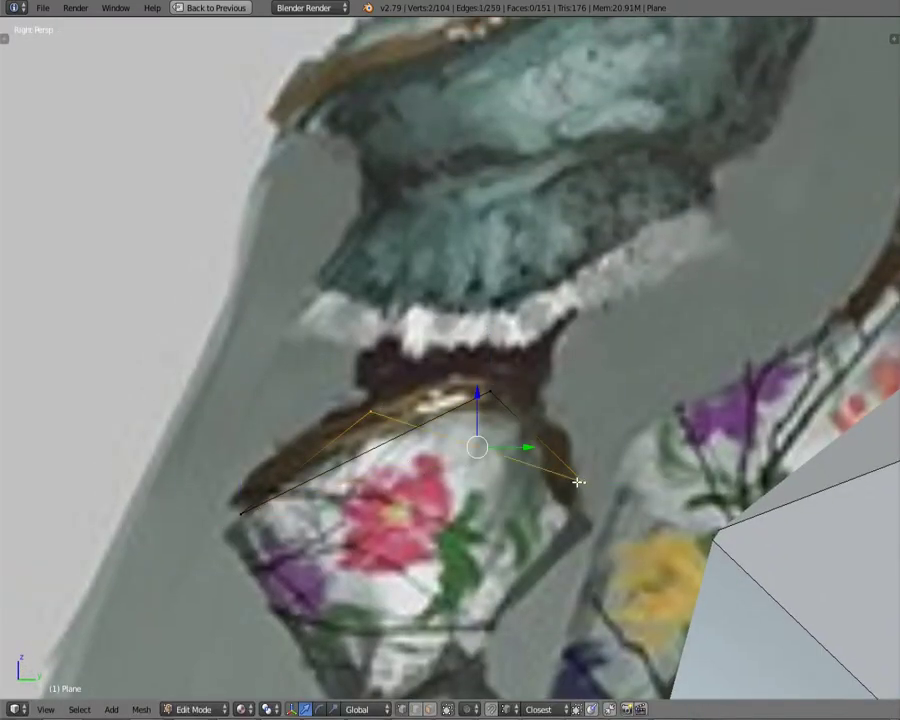
pyautogui.moveTo(578, 482); pyautogui.dragTo(526, 377, button='middle')
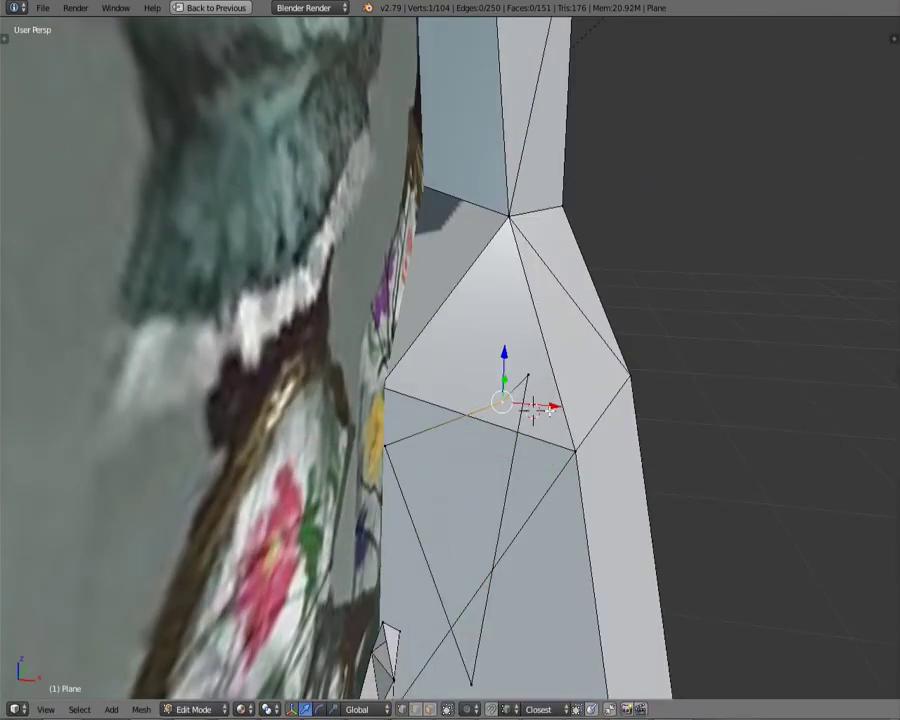
pyautogui.moveTo(483, 681)
pyautogui.mouseDown(button='middle')
pyautogui.moveTo(488, 482)
pyautogui.moveTo(520, 324)
pyautogui.moveTo(522, 434)
pyautogui.moveTo(513, 351)
pyautogui.moveTo(635, 483)
pyautogui.moveTo(569, 519)
pyautogui.moveTo(500, 480)
pyautogui.moveTo(485, 427)
pyautogui.moveTo(374, 472)
pyautogui.moveTo(523, 391)
pyautogui.mouseUp(button='middle')
# Step: Fill faces up the arm, undoing one bad face and repositioning a new vertex
pyautogui.press('f')
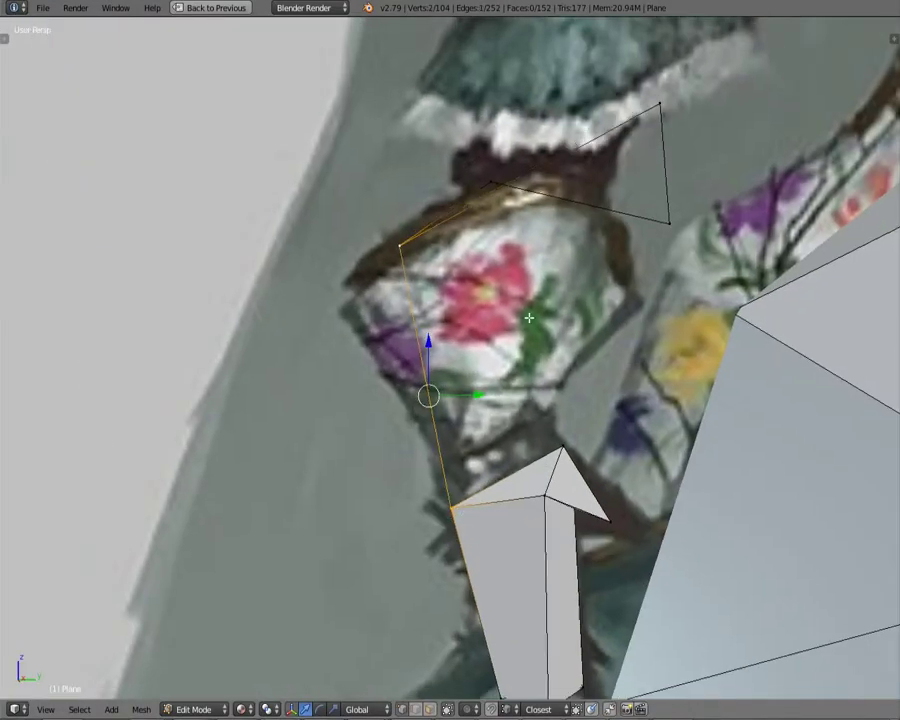
pyautogui.moveTo(529, 318); pyautogui.dragTo(542, 430, button='middle')
pyautogui.hotkey('ctrl', 'z')
pyautogui.moveTo(509, 482)
pyautogui.mouseDown(button='middle')
pyautogui.moveTo(573, 510)
pyautogui.moveTo(462, 663)
pyautogui.moveTo(707, 502)
pyautogui.moveTo(614, 496)
pyautogui.mouseUp(button='middle')
pyautogui.press('f')
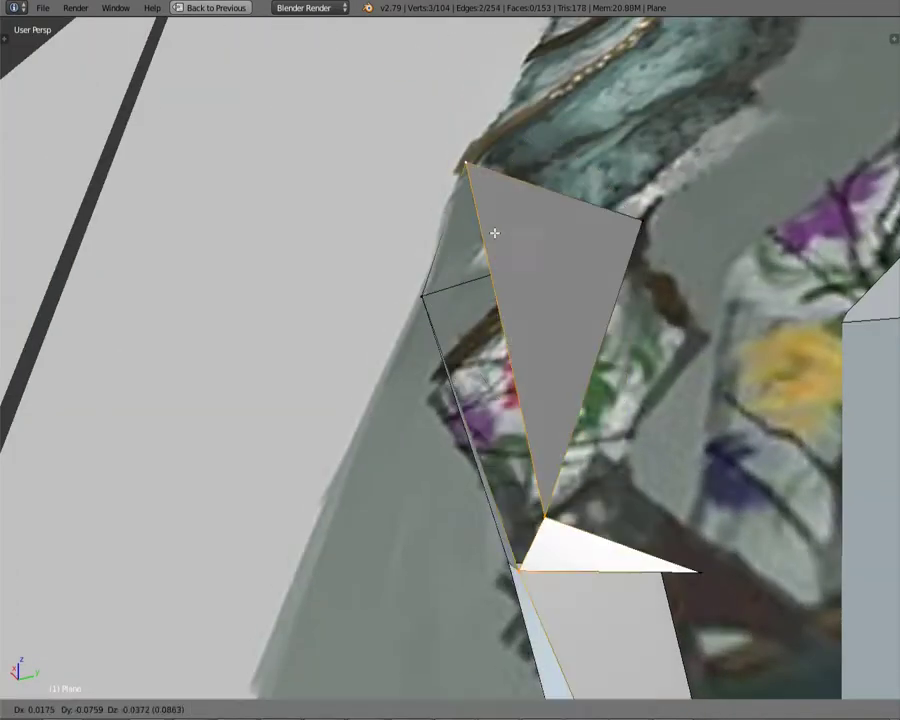
pyautogui.moveTo(525, 351)
pyautogui.mouseDown(button='middle')
pyautogui.moveTo(578, 436)
pyautogui.moveTo(540, 470)
pyautogui.moveTo(560, 420)
pyautogui.moveTo(442, 454)
pyautogui.moveTo(540, 220)
pyautogui.moveTo(330, 142)
pyautogui.moveTo(341, 177)
pyautogui.moveTo(337, 430)
pyautogui.moveTo(405, 512)
pyautogui.mouseUp(button='middle')
pyautogui.press('f')
pyautogui.press('g')
pyautogui.click(562, 428)
# Step: Fill two more faces on the arm and clear the selection
pyautogui.press('f')
pyautogui.press('f')
pyautogui.press('a')
pyautogui.moveTo(387, 413)
pyautogui.mouseDown(button='middle')
pyautogui.moveTo(446, 311)
pyautogui.moveTo(525, 423)
pyautogui.mouseUp(button='middle')
pyautogui.moveTo(547, 300)
pyautogui.mouseDown(button='middle')
pyautogui.moveTo(480, 420)
pyautogui.moveTo(541, 498)
pyautogui.mouseUp(button='middle')
pyautogui.scroll(3, 541, 498)
pyautogui.scroll(-4, 541, 498)
# Step: Hide the reference images in front view and return to editing the arm faces
pyautogui.press('Tab')
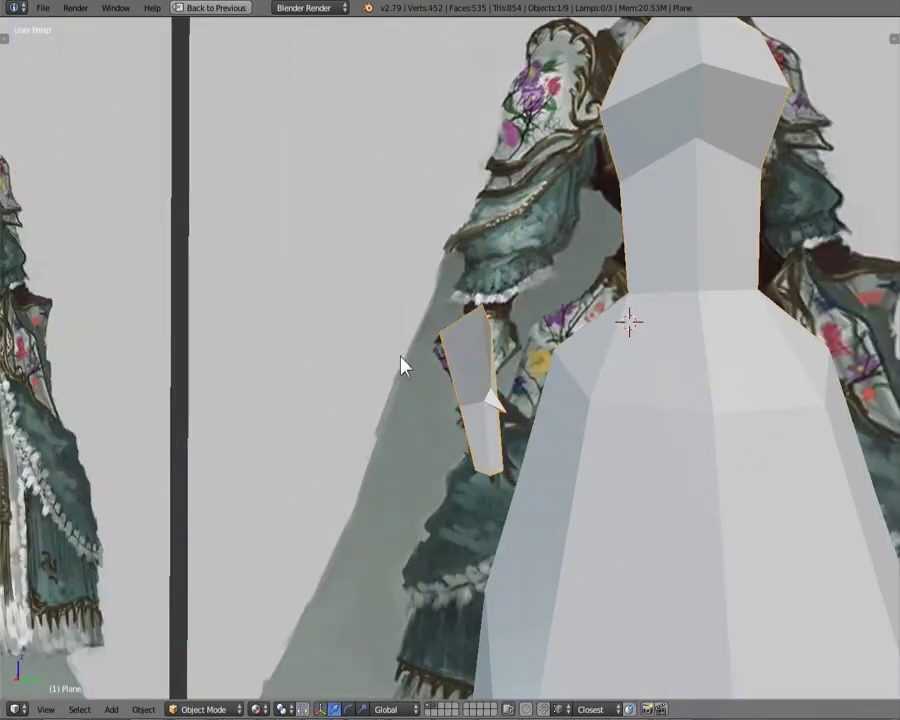
pyautogui.press('KP_1')
pyautogui.click(430, 708)
pyautogui.press('Tab')
pyautogui.moveTo(354, 482)
pyautogui.mouseDown(button='middle')
pyautogui.moveTo(480, 470)
pyautogui.moveTo(540, 522)
pyautogui.moveTo(314, 410)
pyautogui.moveTo(369, 275)
pyautogui.moveTo(322, 309)
pyautogui.moveTo(330, 270)
pyautogui.mouseUp(button='middle')
# Step: Select a vertex of the arm's bottom triangle and move it along Y
pyautogui.rightClick(369, 275)
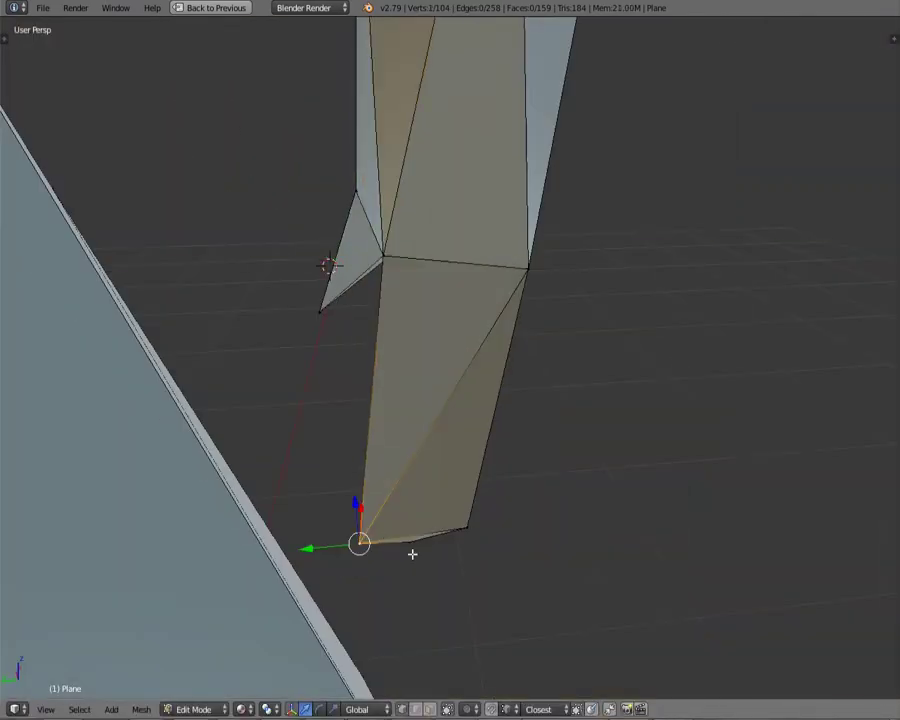
pyautogui.moveTo(412, 553); pyautogui.dragTo(459, 558, button='middle')
pyautogui.keyDown('ctrl'); pyautogui.rightClick(459, 558); pyautogui.keyUp('ctrl')
pyautogui.click(446, 509)
pyautogui.moveTo(420, 376)
pyautogui.mouseDown(button='middle')
pyautogui.moveTo(474, 493)
pyautogui.moveTo(420, 378)
pyautogui.moveTo(458, 446)
pyautogui.moveTo(504, 295)
pyautogui.moveTo(447, 418)
pyautogui.moveTo(450, 440)
pyautogui.mouseUp(button='middle')
pyautogui.rightClick(474, 493)
pyautogui.press('g')
pyautogui.press('y')
pyautogui.click(445, 494)
# Step: Select the whole small arm piece and rotate it around the Z axis
pyautogui.hotkey('ctrl', 'l')
pyautogui.press('r')
pyautogui.press('z')
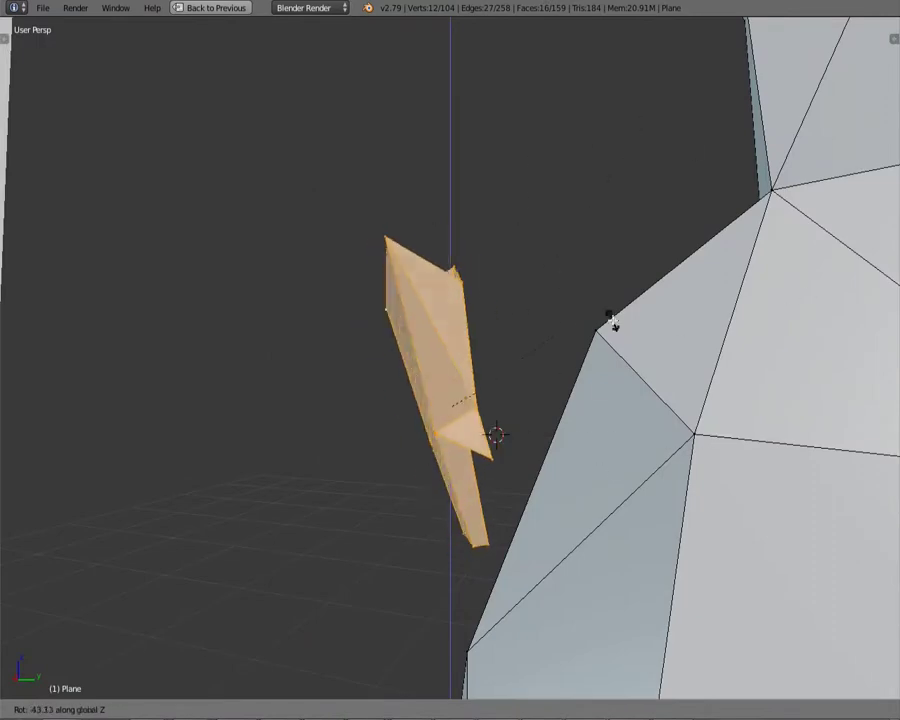
pyautogui.moveTo(474, 390)
pyautogui.mouseDown(button='middle')
pyautogui.moveTo(502, 396)
pyautogui.moveTo(552, 472)
pyautogui.moveTo(568, 405)
pyautogui.moveTo(363, 422)
pyautogui.mouseUp(button='middle')
# Step: Move a vertex of the piece along Y and merge two vertices into one
pyautogui.rightClick(507, 456)
pyautogui.press('g')
pyautogui.press('y')
pyautogui.press('a')
pyautogui.scroll(-5, 531, 399)
pyautogui.scroll(8, 552, 472)
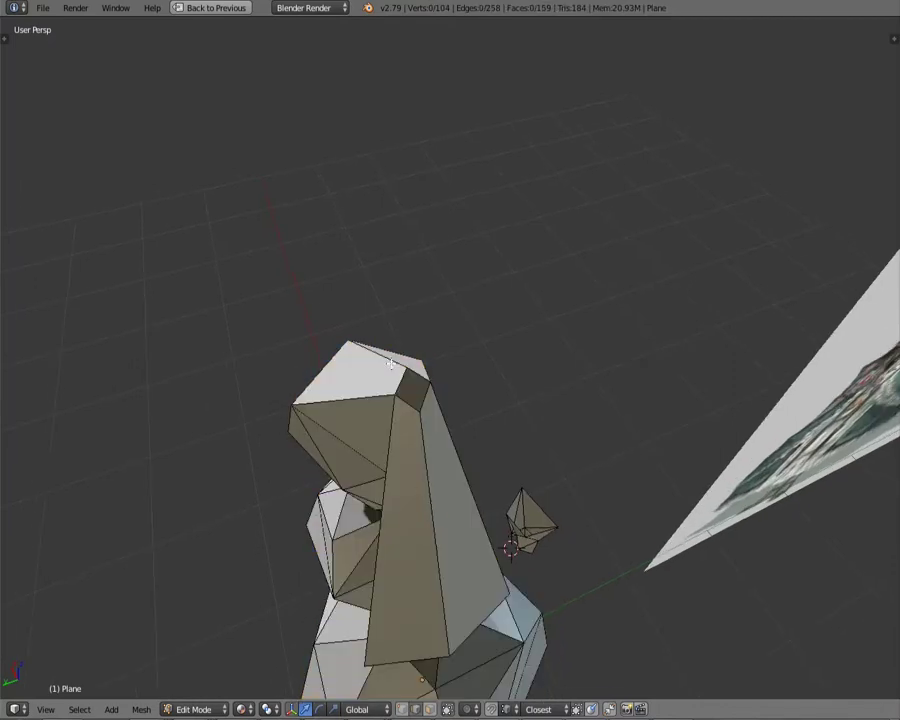
pyautogui.click(377, 397)
# Step: Confirm the bevel on the helmet edge and move the selection vertically along Z
pyautogui.moveTo(442, 372)
pyautogui.mouseDown(button='middle')
pyautogui.moveTo(352, 356)
pyautogui.moveTo(426, 381)
pyautogui.moveTo(574, 505)
pyautogui.mouseUp(button='middle')
pyautogui.scroll(-3, 360, 365)
pyautogui.click(396, 344)
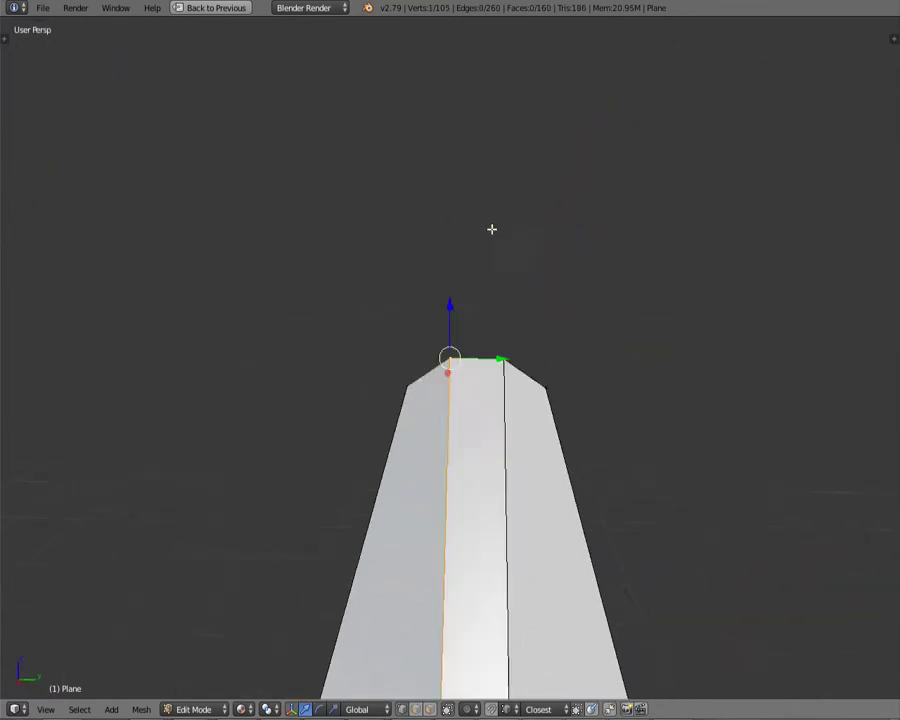
pyautogui.moveTo(375, 542)
pyautogui.mouseDown(button='middle')
pyautogui.moveTo(592, 414)
pyautogui.moveTo(683, 538)
pyautogui.moveTo(426, 487)
pyautogui.moveTo(566, 497)
pyautogui.mouseUp(button='middle')
pyautogui.press('g')
pyautogui.press('z')
pyautogui.click(455, 511)
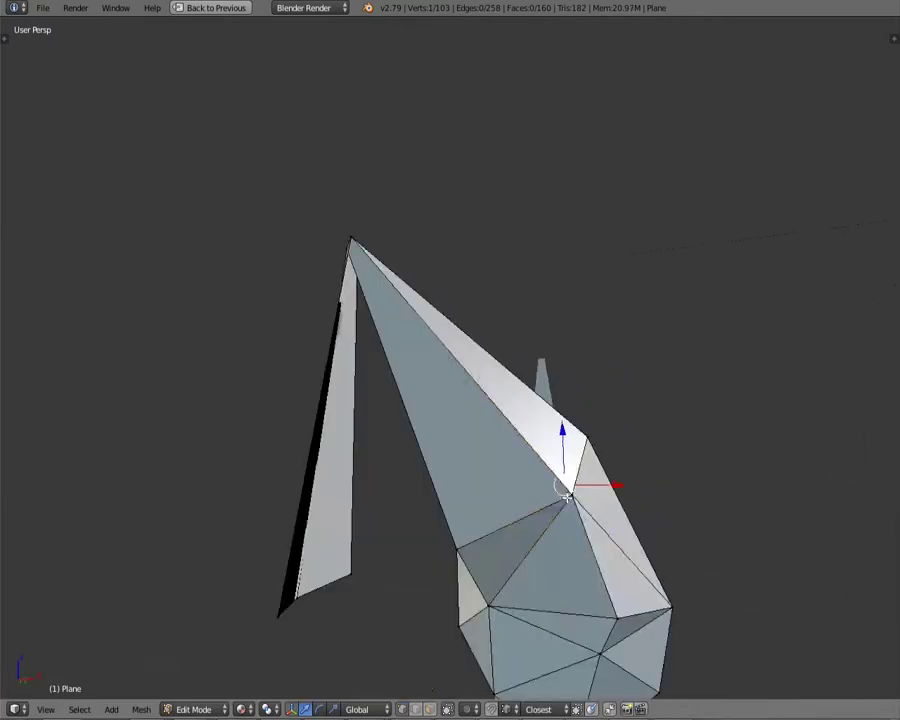
# Step: Select the edge across the helmet base and a helmet vertex, then clear the selection
pyautogui.moveTo(463, 566); pyautogui.dragTo(530, 517, button='middle')
pyautogui.rightClick(530, 517)
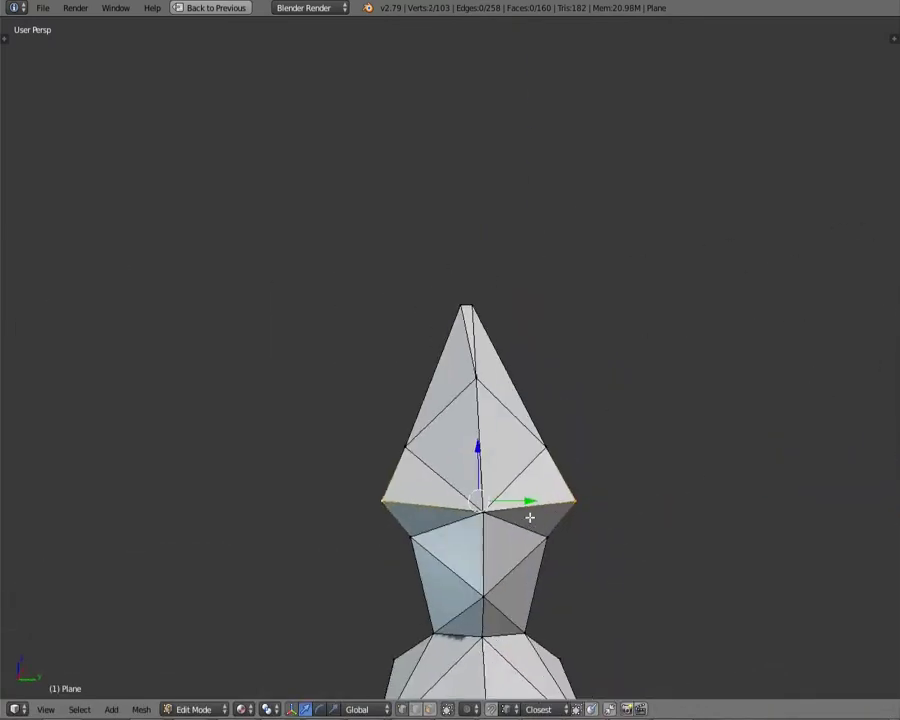
pyautogui.rightClick(563, 438)
pyautogui.moveTo(563, 438)
pyautogui.mouseDown(button='middle')
pyautogui.moveTo(350, 450)
pyautogui.moveTo(801, 505)
pyautogui.mouseUp(button='middle')
pyautogui.press('a')
pyautogui.press('a')
pyautogui.moveTo(703, 517)
pyautogui.mouseDown(button='middle')
pyautogui.moveTo(684, 463)
pyautogui.moveTo(416, 545)
pyautogui.moveTo(752, 358)
pyautogui.mouseUp(button='middle')
pyautogui.press('a')
pyautogui.moveTo(504, 278)
pyautogui.mouseDown(button='middle')
pyautogui.moveTo(510, 341)
pyautogui.moveTo(444, 388)
pyautogui.moveTo(424, 384)
pyautogui.mouseUp(button='middle')
pyautogui.scroll(4, 424, 384)
# Step: Knife two new edges into the helmet spike
pyautogui.press('k')
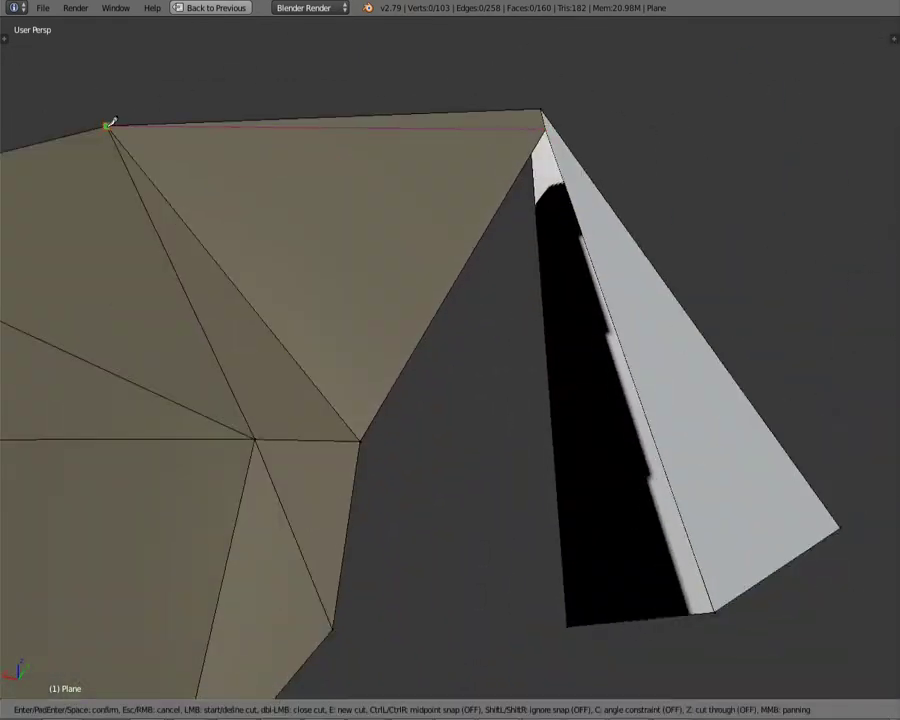
pyautogui.click(108, 125)
pyautogui.press('Return')
pyautogui.scroll(-4, 356, 396)
pyautogui.moveTo(356, 396)
pyautogui.mouseDown(button='middle')
pyautogui.moveTo(336, 416)
pyautogui.moveTo(372, 403)
pyautogui.mouseUp(button='middle')
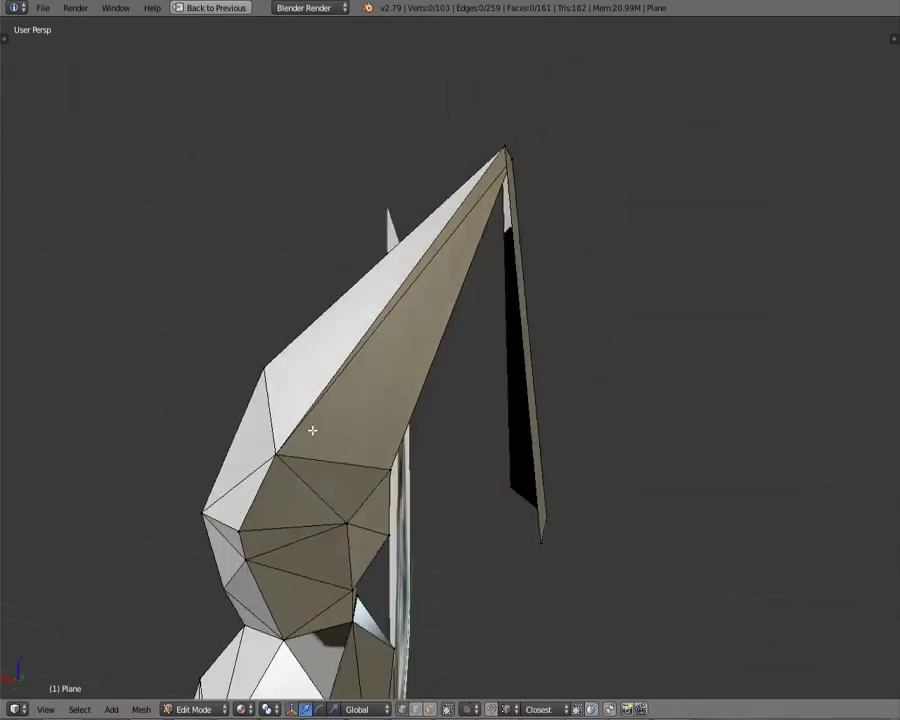
pyautogui.moveTo(312, 430); pyautogui.dragTo(587, 427, button='middle')
pyautogui.scroll(3, 587, 427)
pyautogui.press('k')
pyautogui.moveTo(749, 372); pyautogui.dragTo(433, 315, button='middle')
pyautogui.press('Escape')
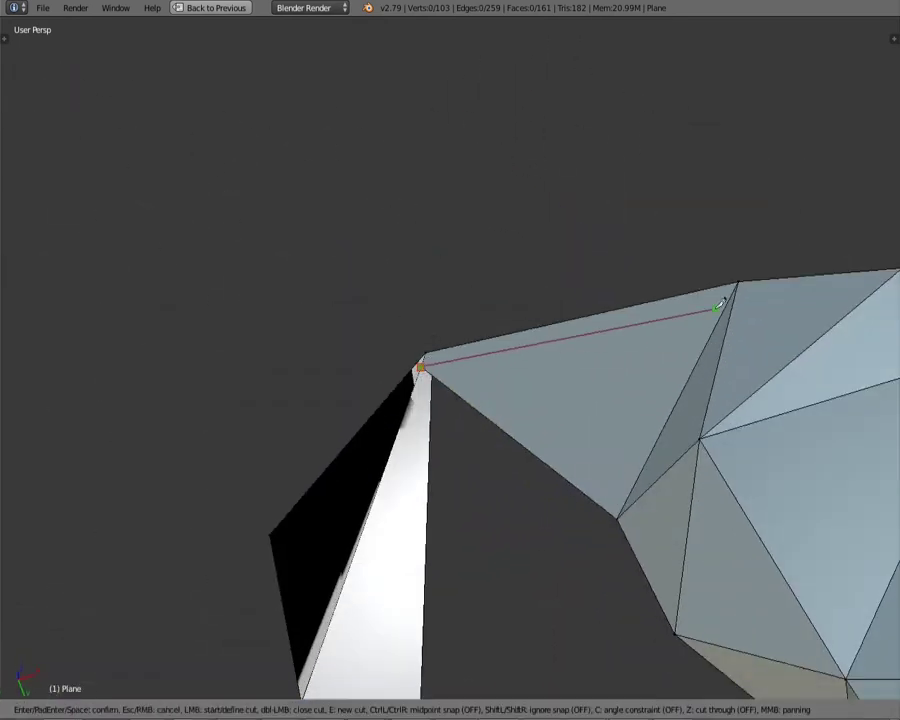
pyautogui.click(716, 309)
pyautogui.press('Return')
pyautogui.scroll(-3, 716, 309)
# Step: Shift a helmet vertex along X and try moving a second vertex, cancelling that move
pyautogui.moveTo(716, 309); pyautogui.dragTo(580, 420, button='middle')
pyautogui.scroll(2, 565, 374)
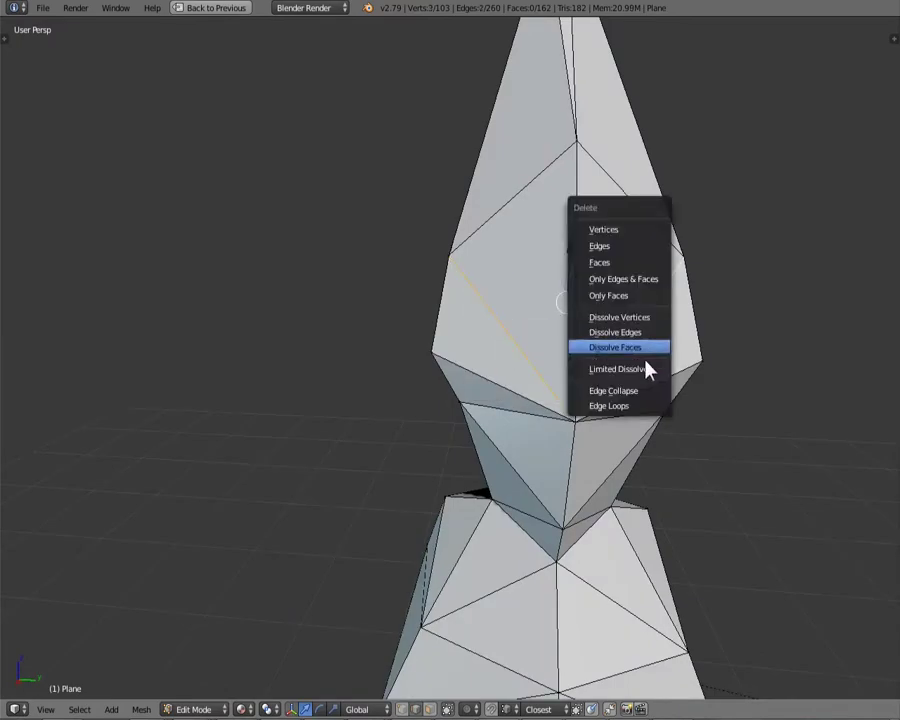
pyautogui.moveTo(694, 356)
pyautogui.mouseDown(button='middle')
pyautogui.moveTo(594, 437)
pyautogui.moveTo(700, 389)
pyautogui.mouseUp(button='middle')
pyautogui.rightClick(690, 322)
pyautogui.press('g')
pyautogui.press('x')
pyautogui.moveTo(613, 158)
pyautogui.mouseDown(button='middle')
pyautogui.moveTo(521, 410)
pyautogui.moveTo(776, 392)
pyautogui.mouseUp(button='middle')
pyautogui.keyDown('shift'); pyautogui.rightClick(572, 234); pyautogui.keyUp('shift')
pyautogui.press('g')
pyautogui.rightClick(572, 234)
pyautogui.moveTo(572, 234); pyautogui.dragTo(556, 292, button='middle')
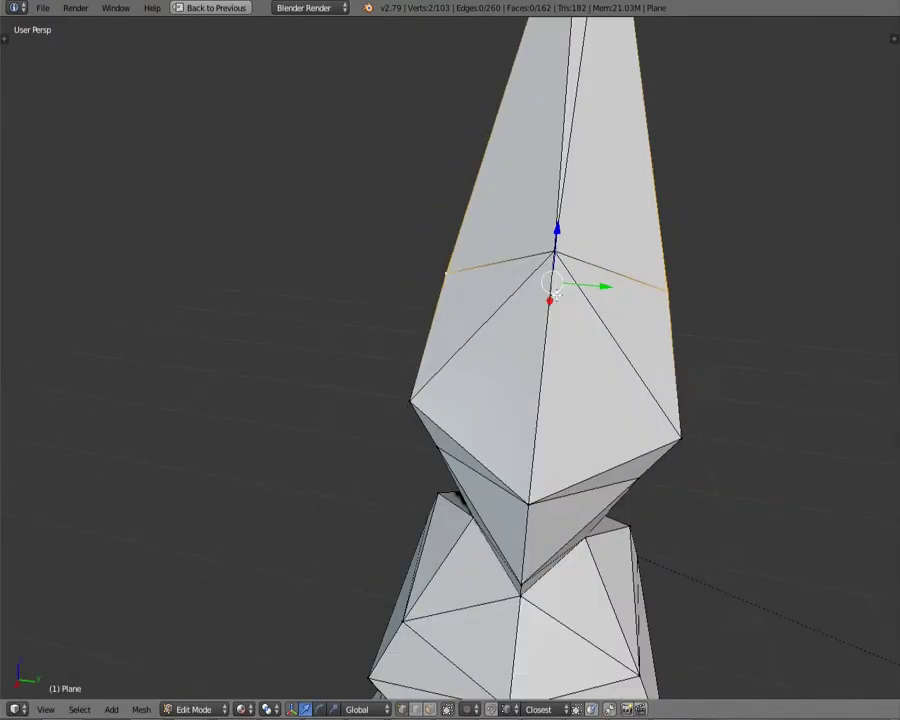
pyautogui.rightClick(717, 359)
pyautogui.moveTo(717, 359); pyautogui.dragTo(285, 100, button='middle')
pyautogui.rightClick(285, 100)
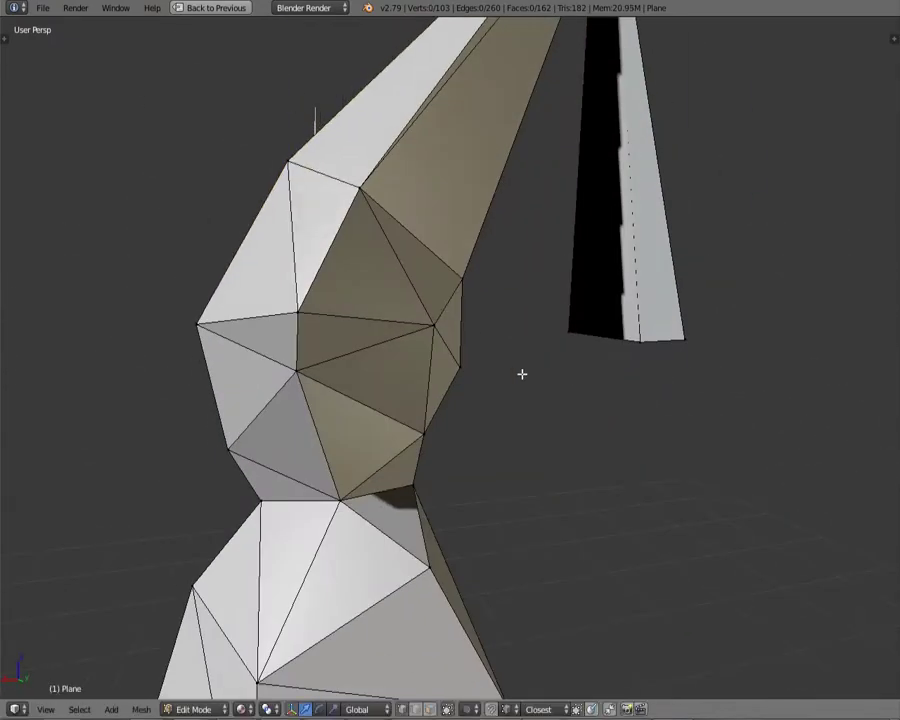
# Step: Move a neck vertex vertically, then try a Y-axis scale on two neck vertices and cancel it
pyautogui.moveTo(522, 374); pyautogui.dragTo(440, 430, button='middle')
pyautogui.rightClick(370, 480)
pyautogui.moveTo(370, 480)
pyautogui.mouseDown(button='middle')
pyautogui.moveTo(263, 480)
pyautogui.moveTo(379, 321)
pyautogui.moveTo(466, 353)
pyautogui.mouseUp(button='middle')
pyautogui.press('g')
pyautogui.press('z')
pyautogui.rightClick(379, 321)
pyautogui.scroll(5, 255, 346)
pyautogui.moveTo(255, 346); pyautogui.dragTo(480, 391, button='middle')
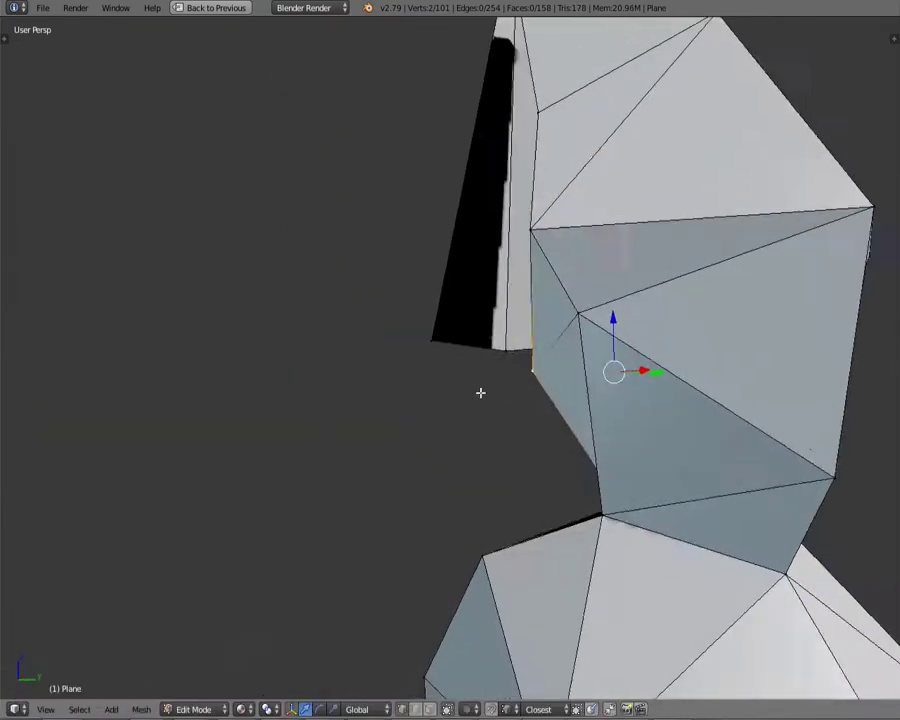
pyautogui.press('s')
pyautogui.press('y')
pyautogui.rightClick(710, 402)
pyautogui.scroll(-5, 464, 450)
pyautogui.moveTo(464, 450)
pyautogui.mouseDown(button='middle')
pyautogui.moveTo(217, 431)
pyautogui.moveTo(231, 422)
pyautogui.moveTo(168, 472)
pyautogui.mouseUp(button='middle')
# Step: Dissolve the unwanted edge at the neck into its neighbouring faces
pyautogui.press('a')
pyautogui.press('k')
pyautogui.moveTo(287, 386); pyautogui.dragTo(469, 484, button='middle')
pyautogui.press('a')
pyautogui.press('k')
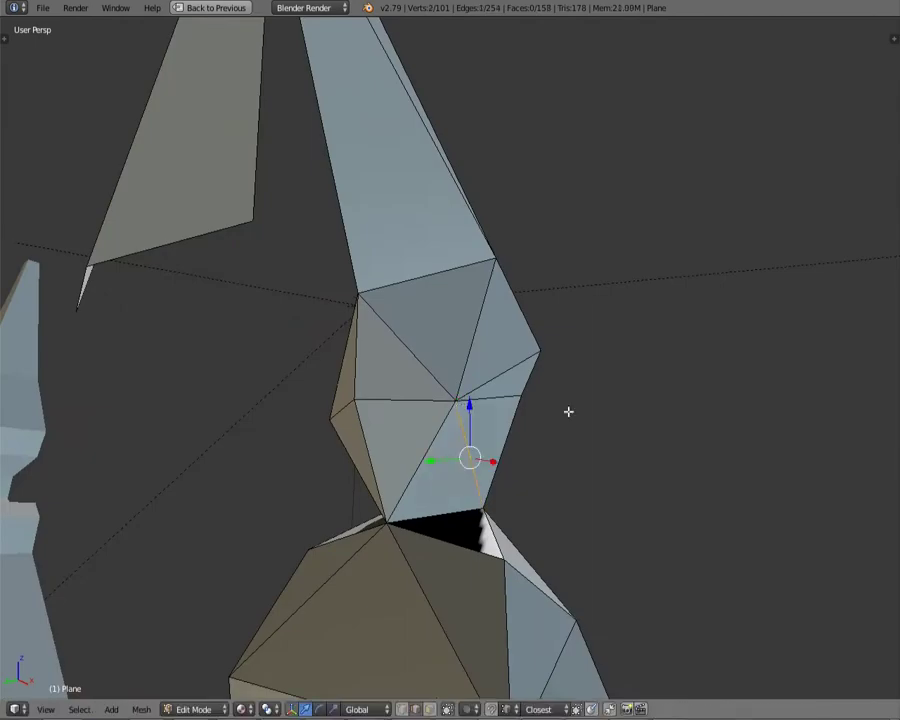
pyautogui.press('a')
pyautogui.moveTo(568, 411)
pyautogui.mouseDown(button='middle')
pyautogui.moveTo(260, 426)
pyautogui.moveTo(516, 507)
pyautogui.moveTo(468, 357)
pyautogui.moveTo(478, 437)
pyautogui.mouseUp(button='middle')
pyautogui.rightClick(468, 357)
pyautogui.press('x')
pyautogui.click(532, 416)
pyautogui.moveTo(532, 416)
pyautogui.mouseDown(button='middle')
pyautogui.moveTo(458, 459)
pyautogui.moveTo(544, 221)
pyautogui.mouseUp(button='middle')
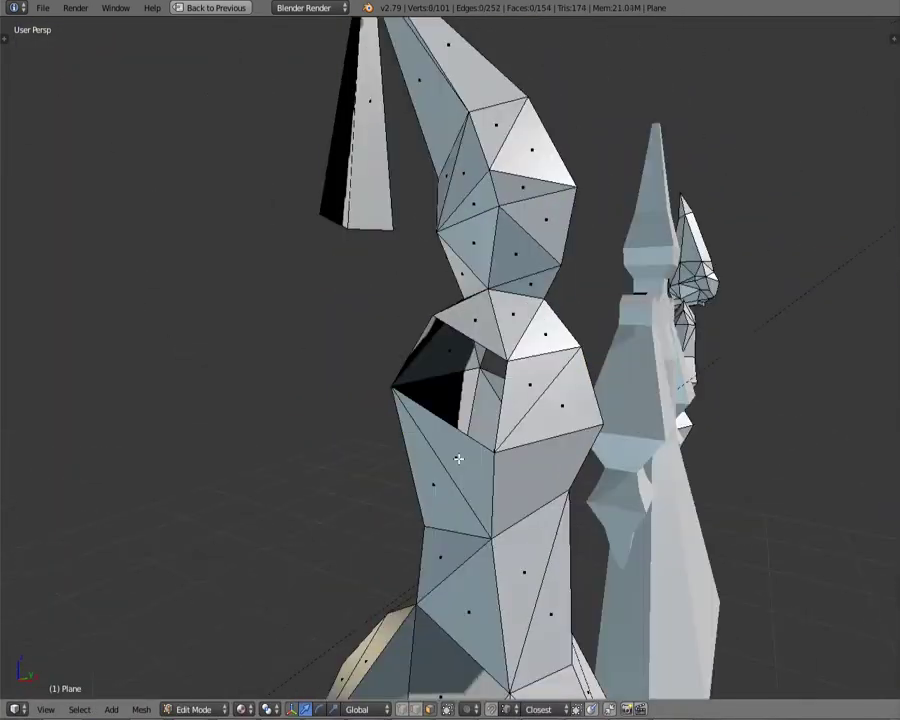
pyautogui.press('a')
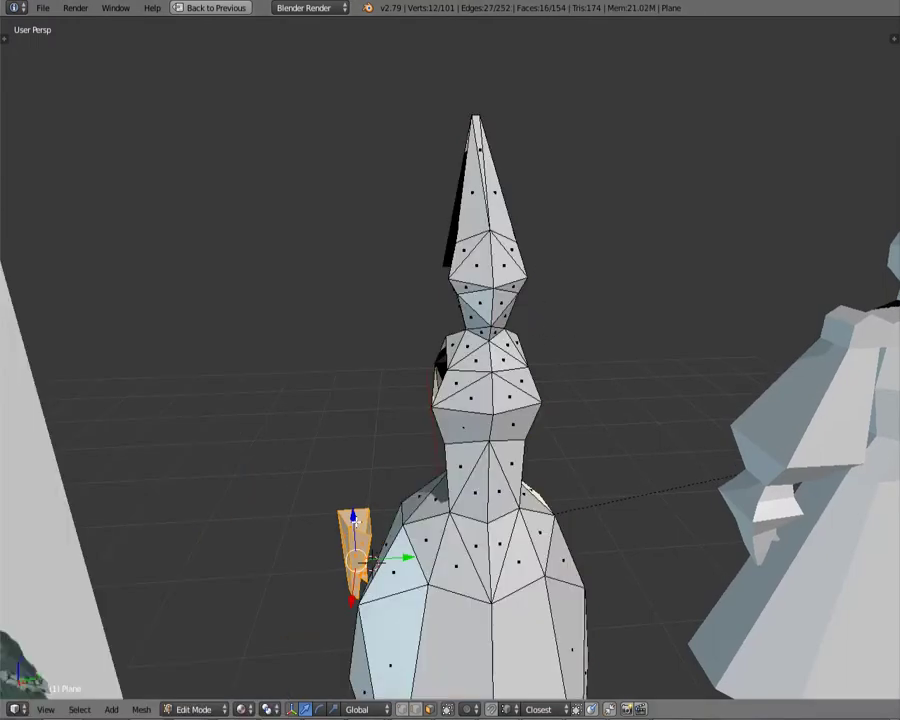
# Step: Delete the stray duplicate piece
pyautogui.click(272, 485)
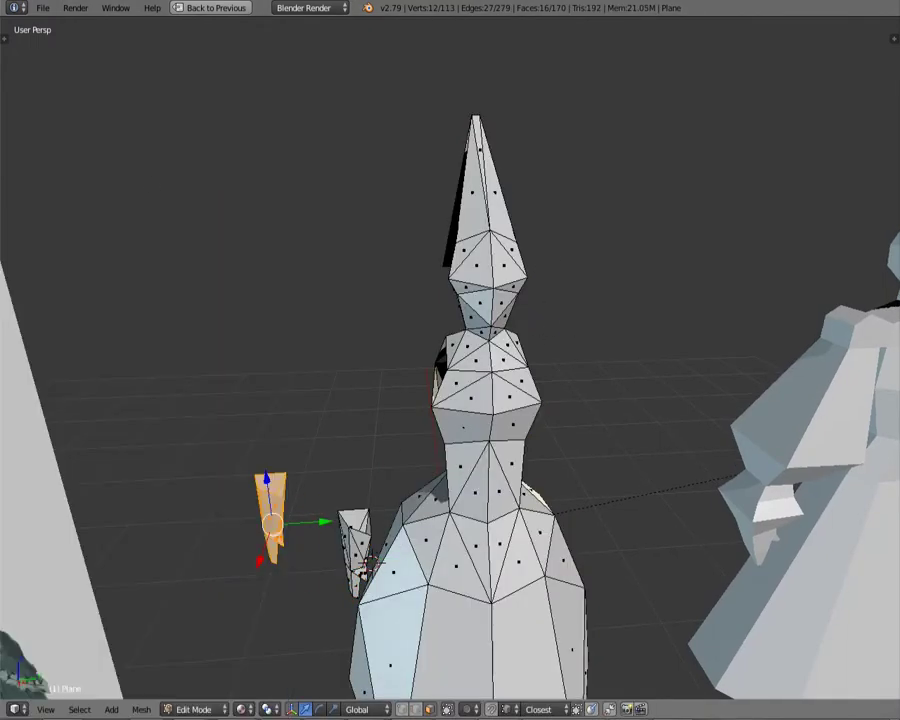
pyautogui.moveTo(272, 485)
pyautogui.mouseDown(button='middle')
pyautogui.moveTo(447, 444)
pyautogui.moveTo(603, 501)
pyautogui.moveTo(459, 312)
pyautogui.moveTo(390, 344)
pyautogui.moveTo(420, 285)
pyautogui.moveTo(311, 363)
pyautogui.moveTo(440, 330)
pyautogui.moveTo(518, 364)
pyautogui.moveTo(594, 174)
pyautogui.moveTo(488, 394)
pyautogui.moveTo(418, 447)
pyautogui.mouseUp(button='middle')
pyautogui.press('x')
pyautogui.click(420, 455)
# Step: Commit a knife cut across the waist and raise two waist vertices along Z
pyautogui.rightClick(532, 326)
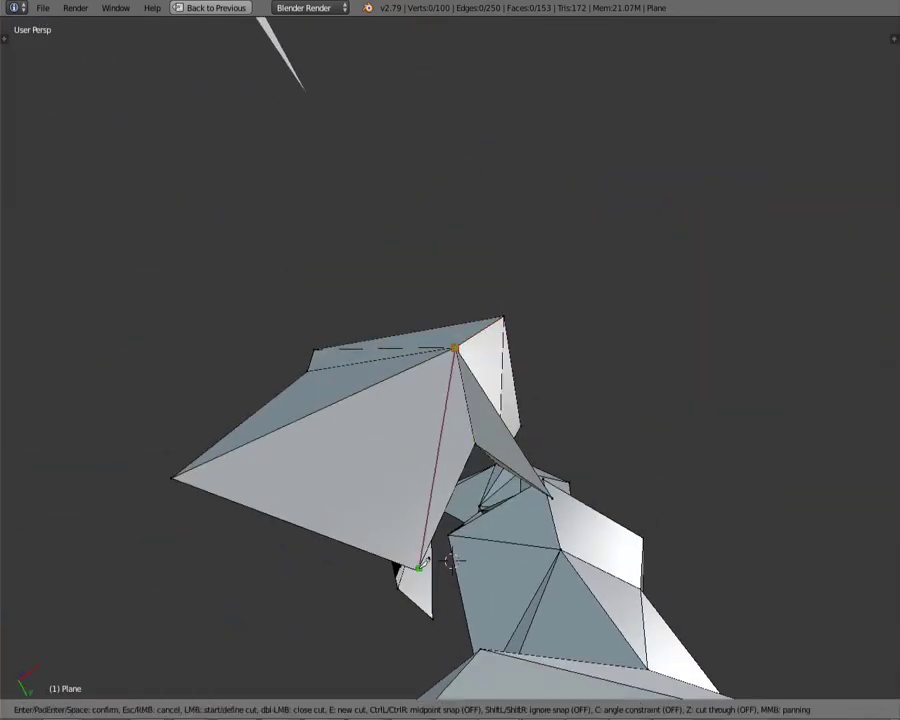
pyautogui.press('Return')
pyautogui.moveTo(450, 562)
pyautogui.mouseDown(button='middle')
pyautogui.moveTo(336, 561)
pyautogui.moveTo(450, 539)
pyautogui.moveTo(452, 343)
pyautogui.moveTo(762, 410)
pyautogui.moveTo(601, 405)
pyautogui.moveTo(560, 420)
pyautogui.moveTo(488, 558)
pyautogui.mouseUp(button='middle')
pyautogui.scroll(5, 600, 380)
pyautogui.scroll(5, 488, 558)
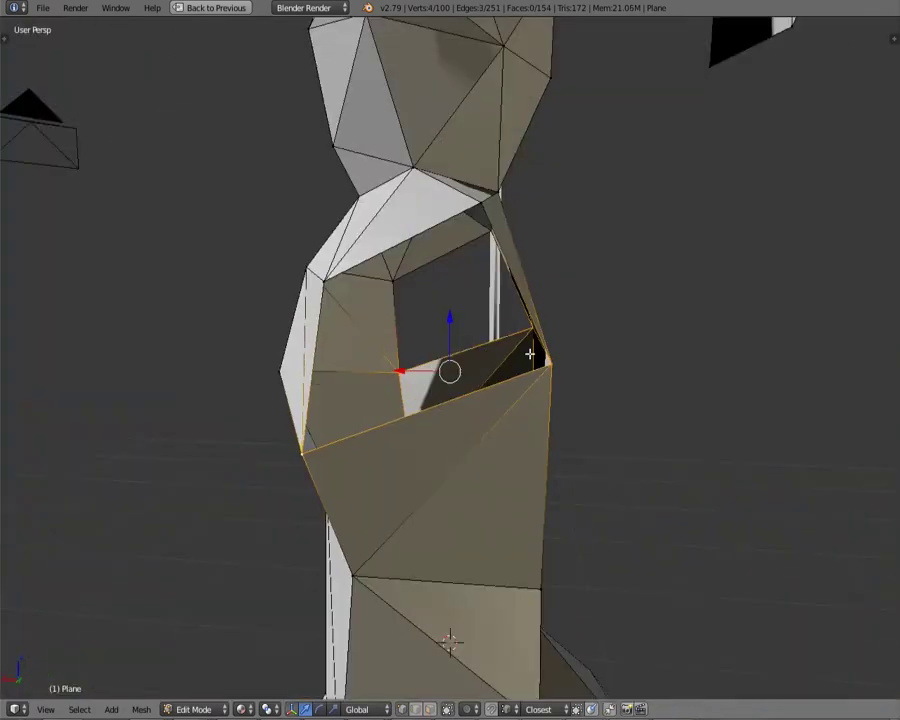
pyautogui.keyDown('shift'); pyautogui.rightClick(532, 350); pyautogui.keyUp('shift')
pyautogui.press('g')
pyautogui.press('z')
pyautogui.click(527, 299)
# Step: Zoom out to see both figures and the reference image, then select a single vertex
pyautogui.press('a')
pyautogui.scroll(-5, 348, 432)
pyautogui.moveTo(527, 299)
pyautogui.mouseDown(button='middle')
pyautogui.moveTo(348, 432)
pyautogui.moveTo(440, 370)
pyautogui.moveTo(424, 358)
pyautogui.moveTo(696, 229)
pyautogui.moveTo(400, 292)
pyautogui.moveTo(416, 350)
pyautogui.mouseUp(button='middle')
pyautogui.scroll(-3, 348, 432)
pyautogui.scroll(4, 390, 457)
pyautogui.rightClick(400, 292)
pyautogui.scroll(4, 438, 294)
# Step: Delete the stray plane object from beside the figure
pyautogui.scroll(-8, 464, 287)
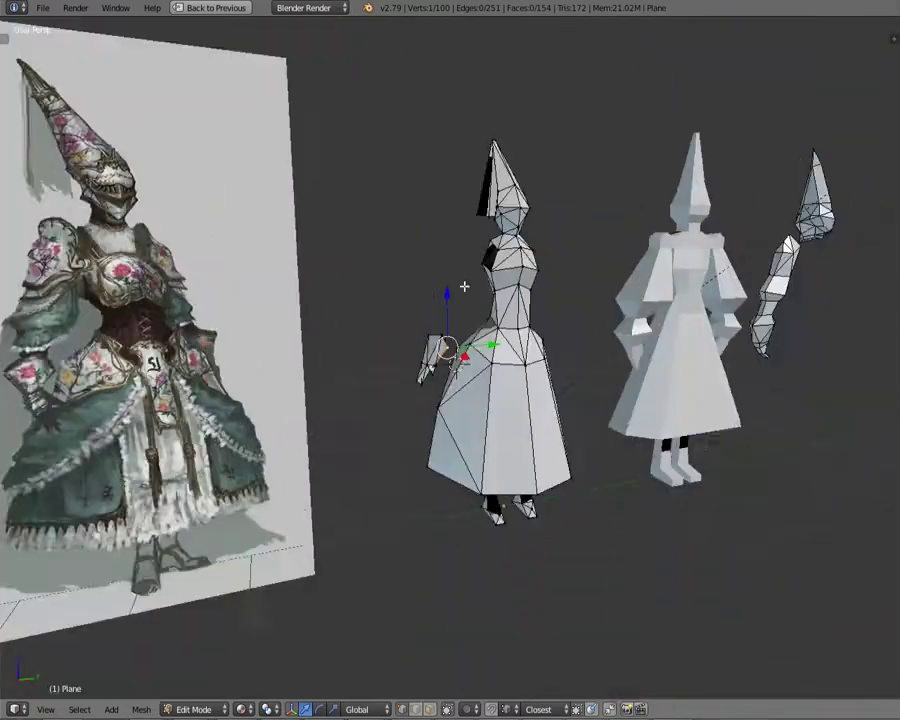
pyautogui.press('a')
pyautogui.moveTo(464, 287)
pyautogui.mouseDown(button='middle')
pyautogui.moveTo(478, 282)
pyautogui.moveTo(354, 154)
pyautogui.moveTo(433, 218)
pyautogui.mouseUp(button='middle')
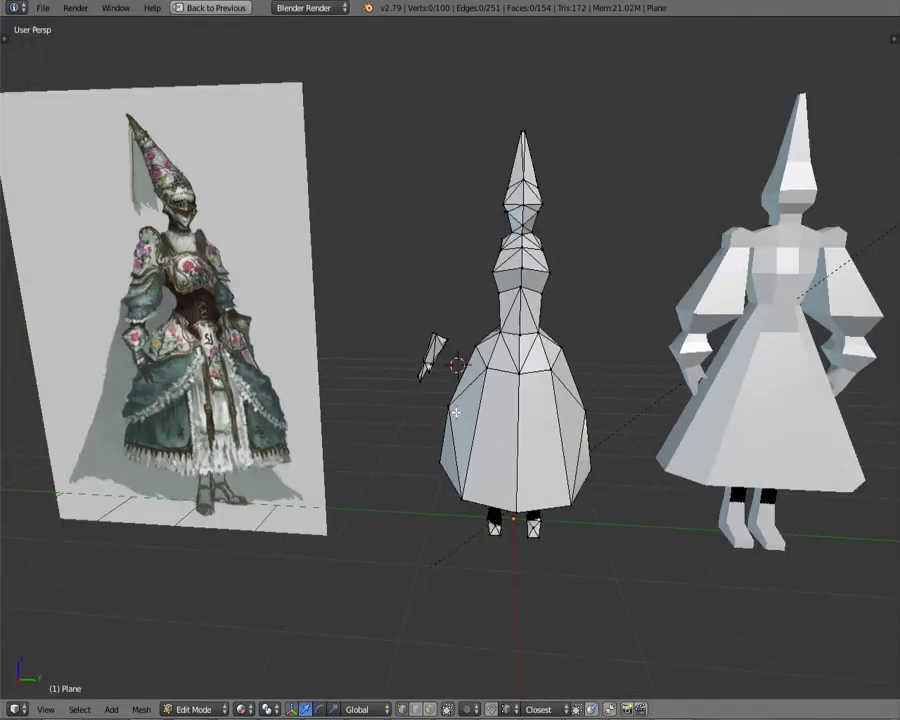
pyautogui.press('Tab')
pyautogui.press('Tab')
pyautogui.scroll(5, 412, 331)
pyautogui.click(443, 345)
pyautogui.moveTo(443, 345); pyautogui.dragTo(505, 372, button='middle')
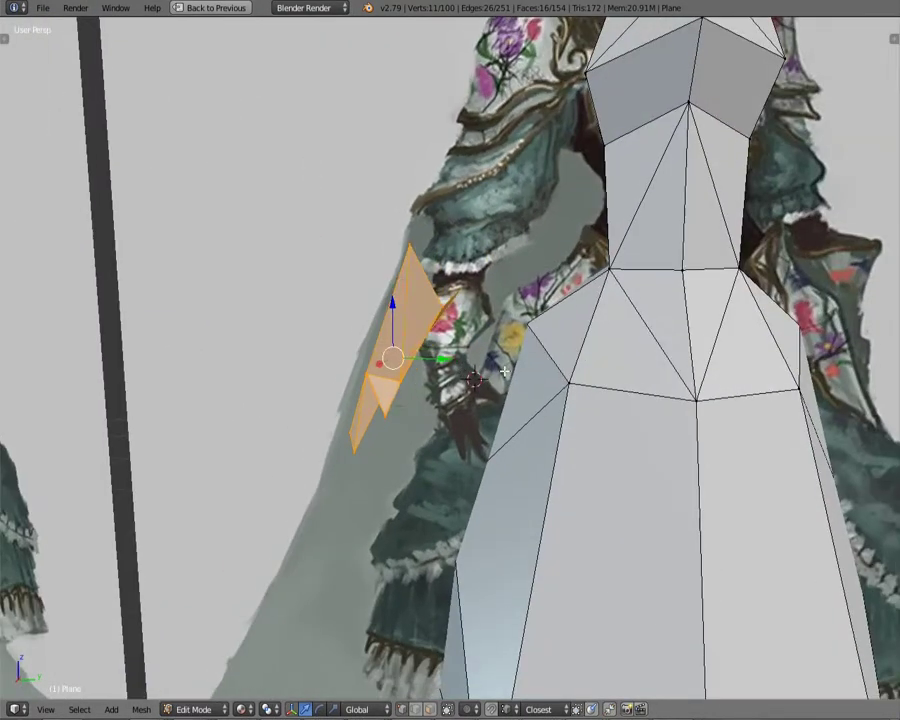
pyautogui.press('Delete')
pyautogui.scroll(-8, 449, 347)
pyautogui.click(453, 358)
pyautogui.moveTo(453, 358); pyautogui.dragTo(560, 345, button='middle')
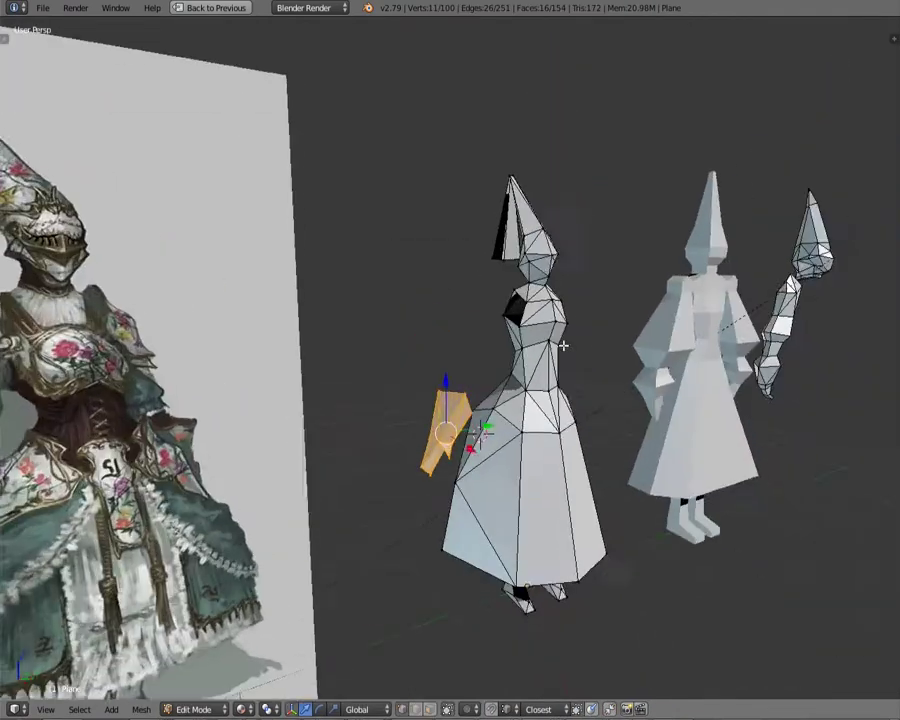
# Step: Duplicate the forearm piece and mirror it along Y onto the other side of the dress
pyautogui.hotkey('shift', 'd')
pyautogui.click(605, 428)
pyautogui.press('s')
pyautogui.press('y')
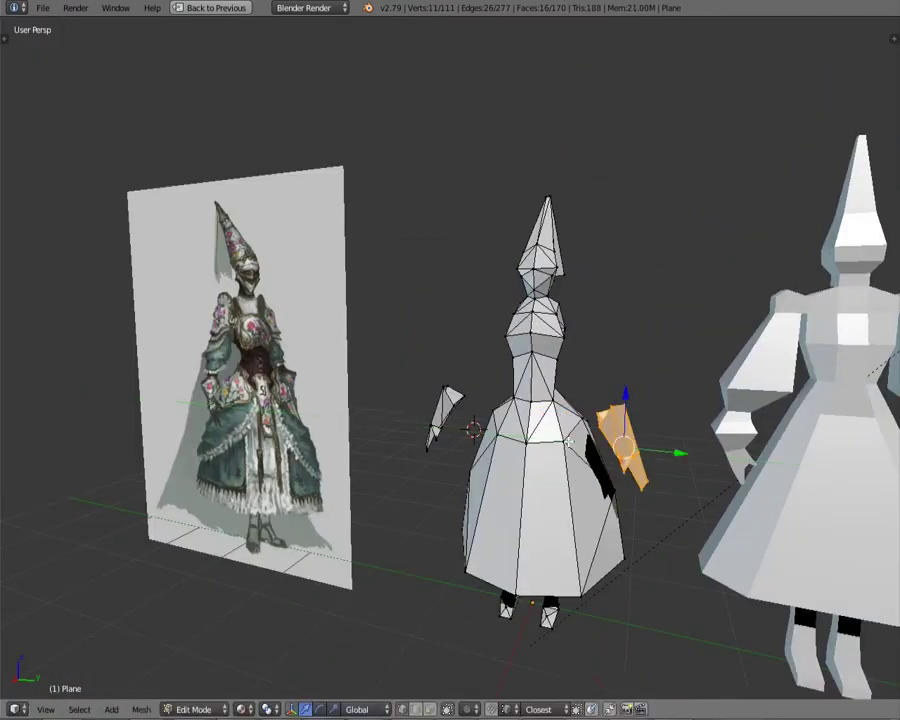
pyautogui.press('a')
pyautogui.moveTo(568, 443); pyautogui.dragTo(590, 92, button='middle')
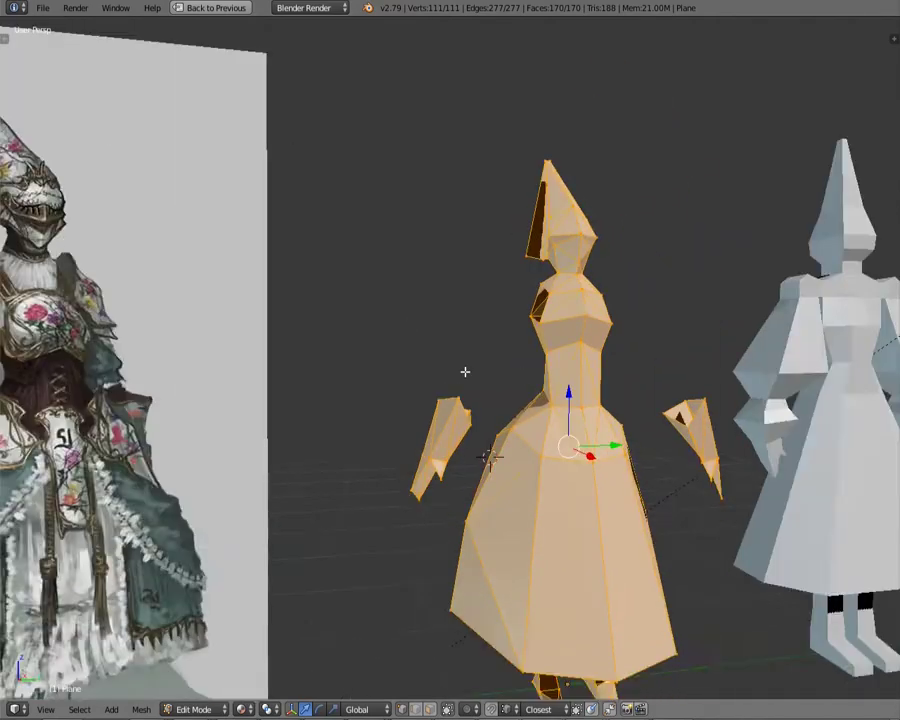
# Step: Frame the body against the reference and duplicate a face for the upper arm
pyautogui.scroll(4, 466, 372)
pyautogui.keyDown('shift'); pyautogui.moveTo(549, 392); pyautogui.dragTo(700, 400, button='middle'); pyautogui.keyUp('shift')
pyautogui.scroll(4, 477, 300)
pyautogui.moveTo(477, 300); pyautogui.dragTo(619, 443, button='middle')
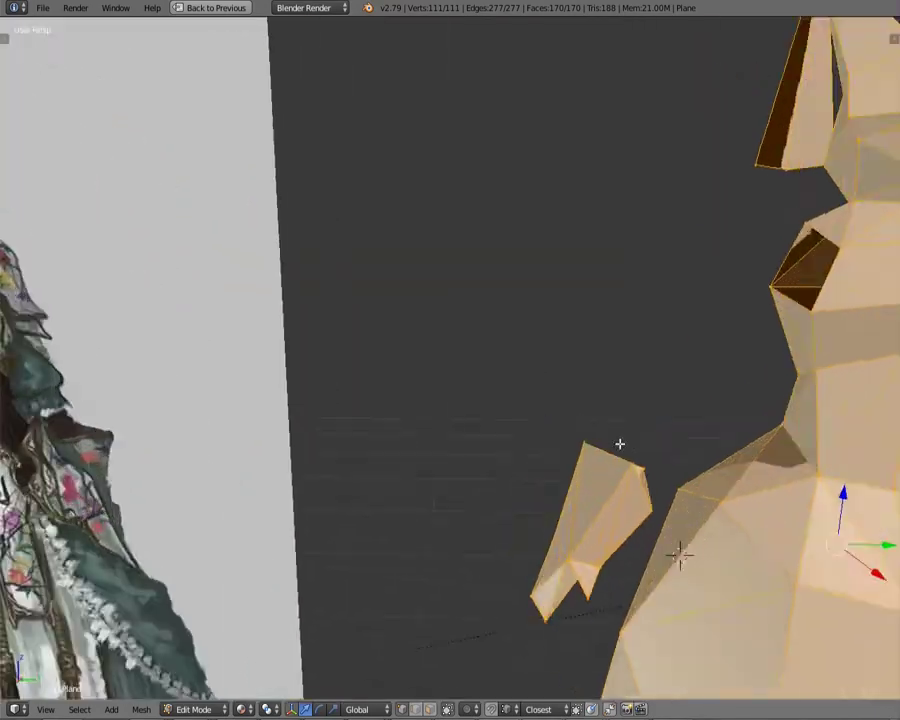
pyautogui.moveTo(829, 233); pyautogui.dragTo(757, 330, button='middle')
pyautogui.hotkey('shift', 'd')
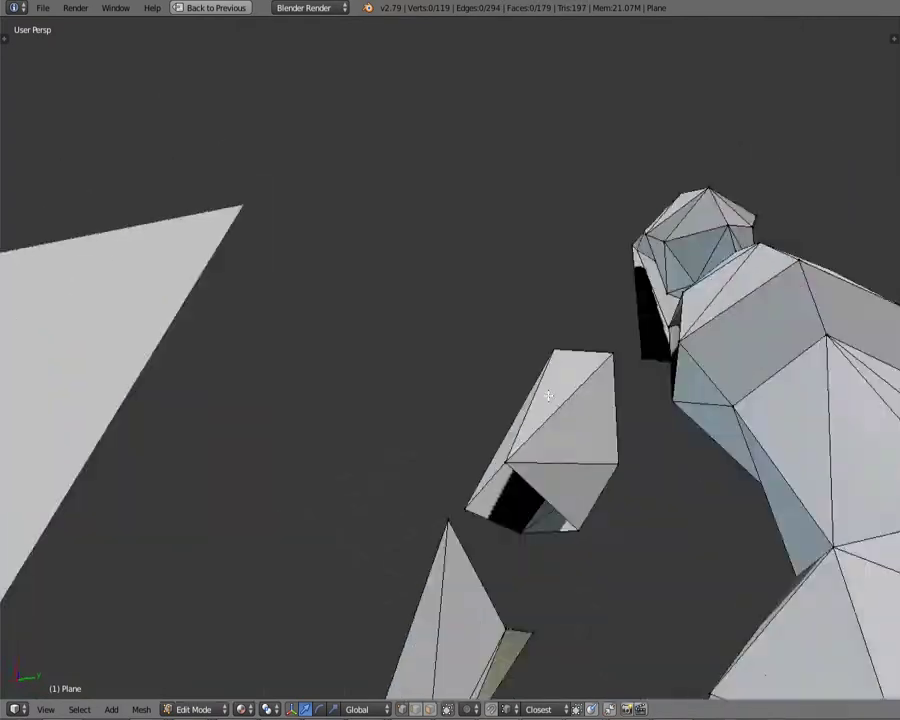
# Step: Orbit around the figure to check the new upper arms against the reference image
pyautogui.moveTo(548, 396); pyautogui.dragTo(565, 576, button='middle')
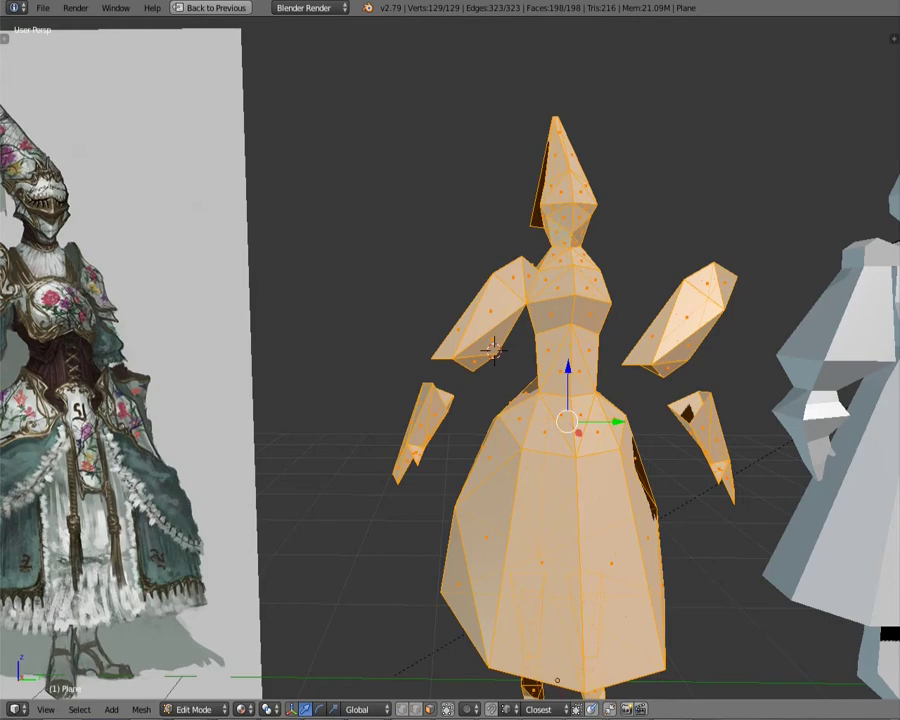
pyautogui.moveTo(762, 428); pyautogui.dragTo(729, 351, button='middle')
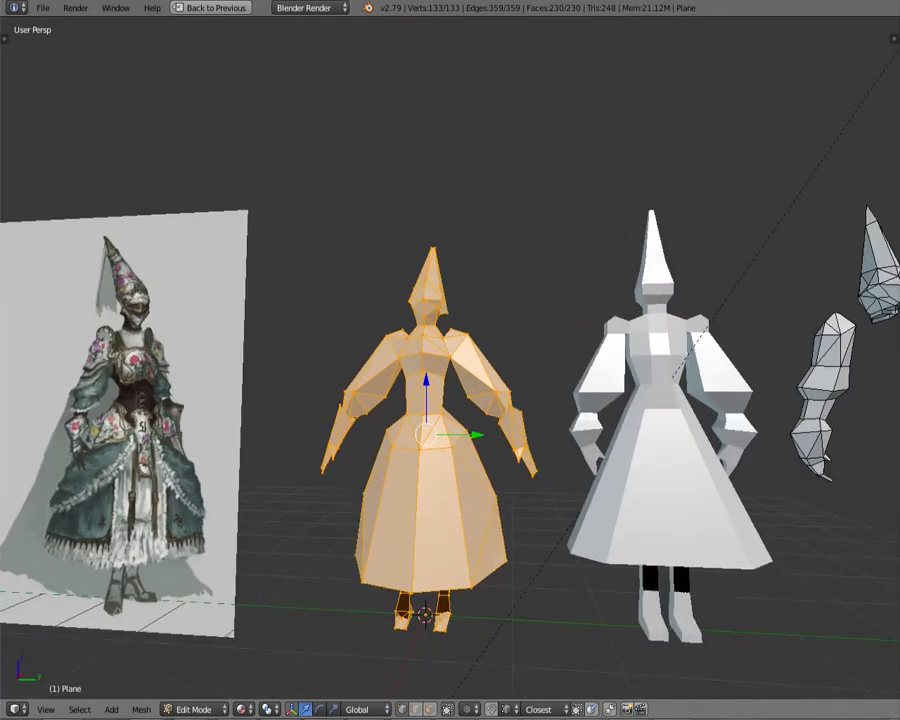
# Step: Deselect everything and orbit to inspect the figure from behind and the front
pyautogui.press('a')
pyautogui.scroll(3, 409, 478)
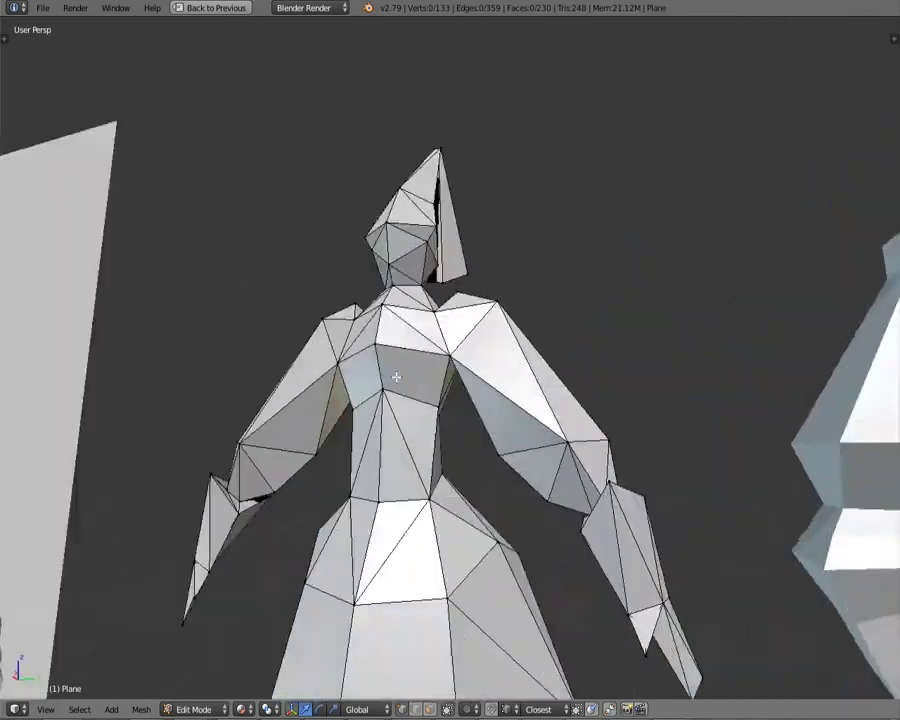
pyautogui.moveTo(394, 374)
pyautogui.mouseDown(button='middle')
pyautogui.moveTo(543, 515)
pyautogui.moveTo(402, 559)
pyautogui.moveTo(400, 592)
pyautogui.mouseUp(button='middle')
pyautogui.moveTo(303, 493)
pyautogui.mouseDown(button='middle')
pyautogui.moveTo(295, 364)
pyautogui.moveTo(317, 424)
pyautogui.moveTo(598, 405)
pyautogui.moveTo(591, 440)
pyautogui.moveTo(436, 514)
pyautogui.mouseUp(button='middle')
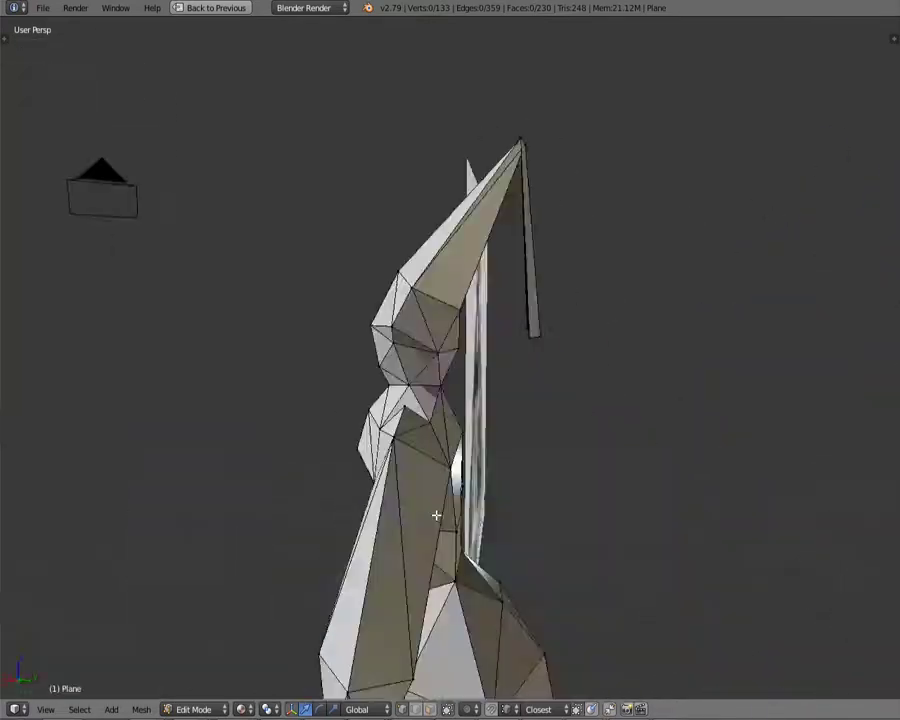
pyautogui.scroll(3, 436, 514)
# Step: Select both shoulder vertices and try a scale, then cancel it and deselect
pyautogui.rightClick(210, 424)
pyautogui.keyDown('shift'); pyautogui.rightClick(385, 428); pyautogui.keyUp('shift')
pyautogui.moveTo(398, 455)
pyautogui.mouseDown(button='middle')
pyautogui.moveTo(372, 427)
pyautogui.moveTo(438, 532)
pyautogui.moveTo(571, 513)
pyautogui.moveTo(286, 580)
pyautogui.moveTo(426, 472)
pyautogui.moveTo(440, 540)
pyautogui.moveTo(564, 533)
pyautogui.moveTo(458, 515)
pyautogui.moveTo(454, 470)
pyautogui.moveTo(471, 522)
pyautogui.moveTo(465, 440)
pyautogui.mouseUp(button='middle')
pyautogui.press('s')
pyautogui.press('Escape')
pyautogui.press('a')
# Step: Orbit out to a front view of all figures and bring up the Mesh Select Mode menu
pyautogui.scroll(-5, 454, 470)
pyautogui.scroll(1, 471, 522)
pyautogui.scroll(-3, 465, 440)
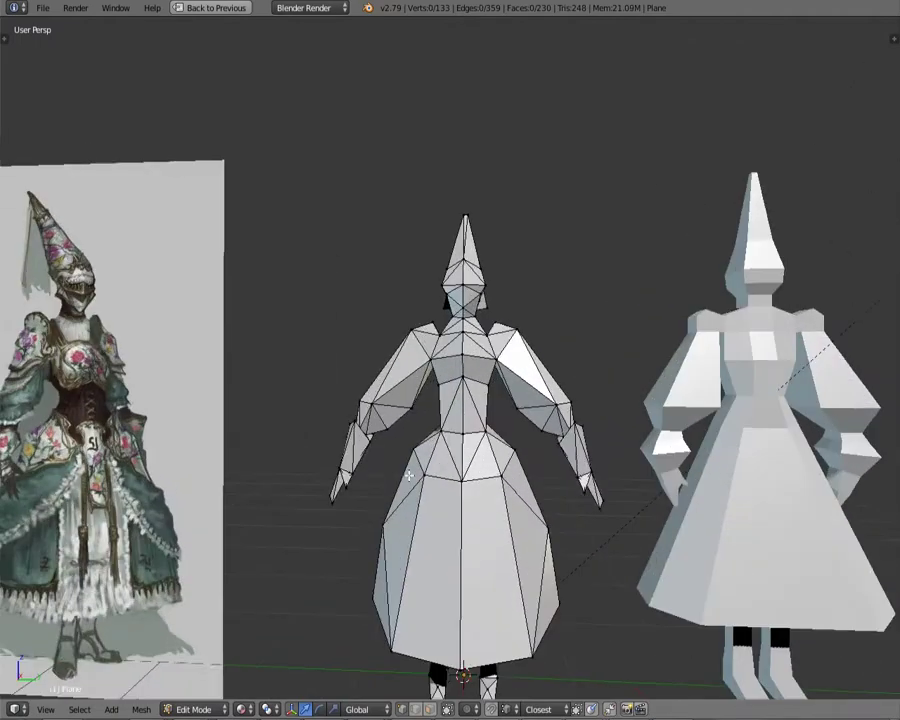
pyautogui.moveTo(408, 475); pyautogui.dragTo(583, 543, button='middle')
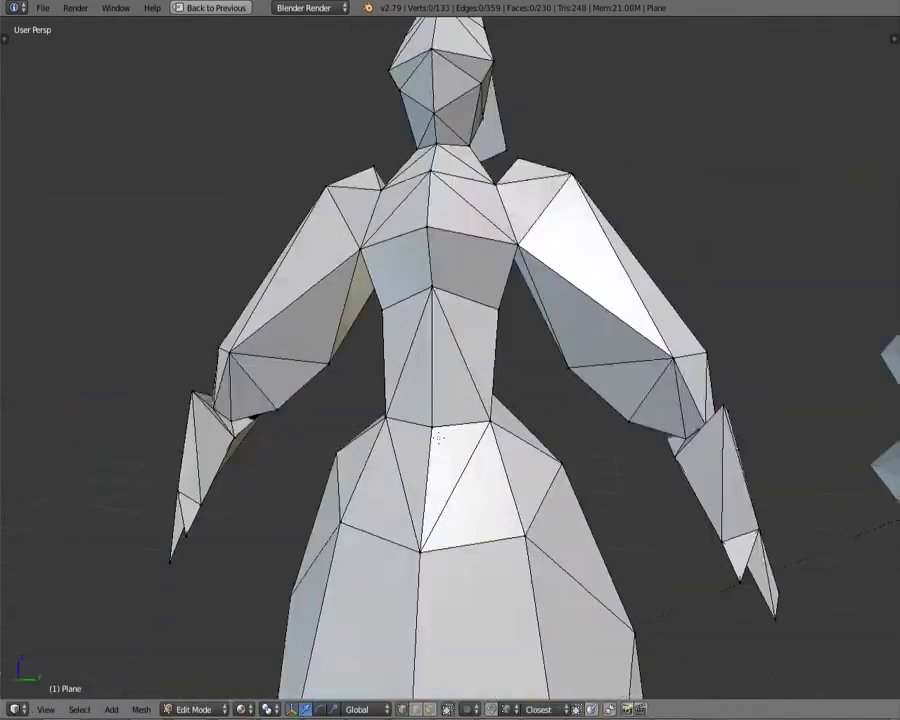
pyautogui.moveTo(438, 438); pyautogui.dragTo(533, 458, button='middle')
pyautogui.scroll(-4, 533, 458)
pyautogui.hotkey('ctrl', 'Tab')
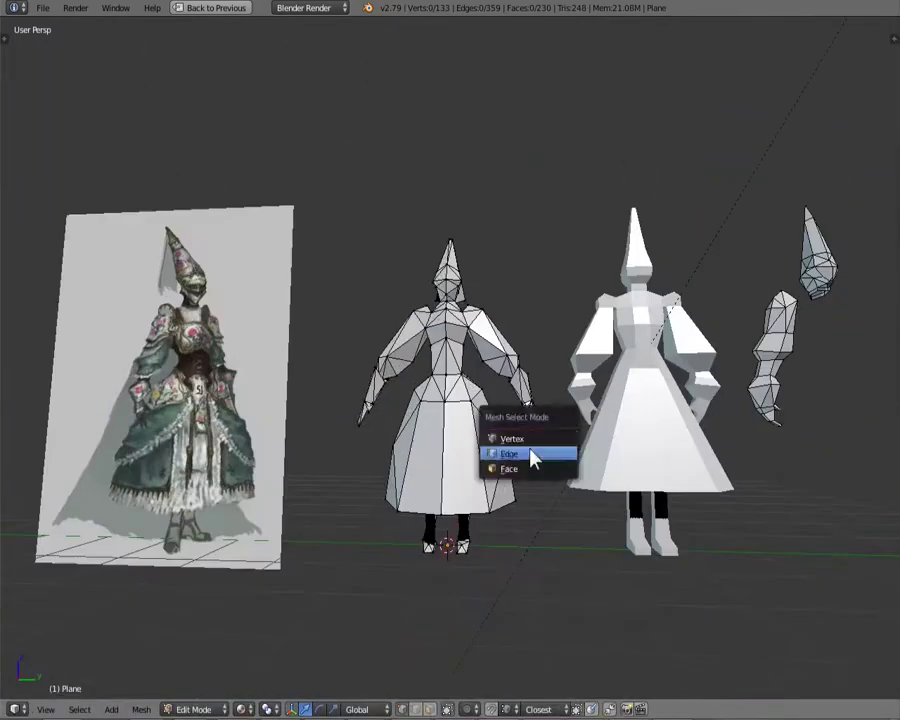